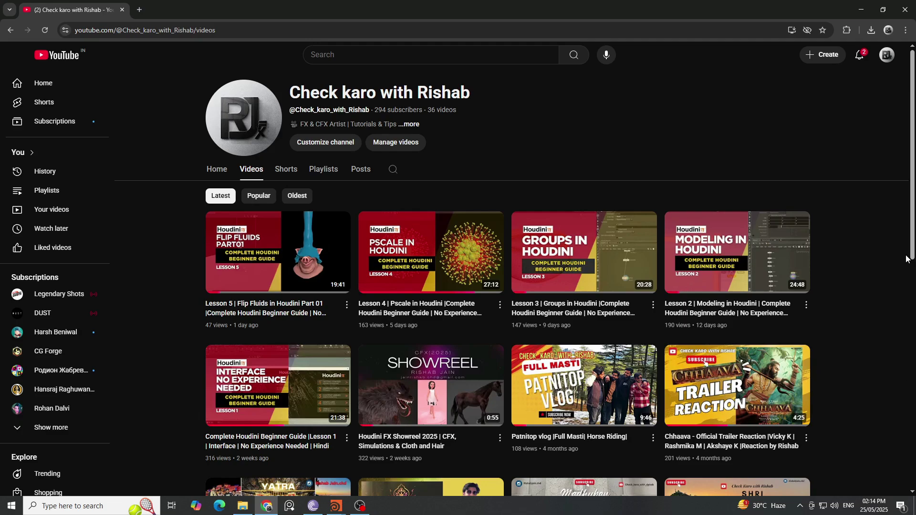
- Switch from the browser to Houdini and add a File node inside the geo1 object
{"action": "left_click", "coordinate": [861, 10]}
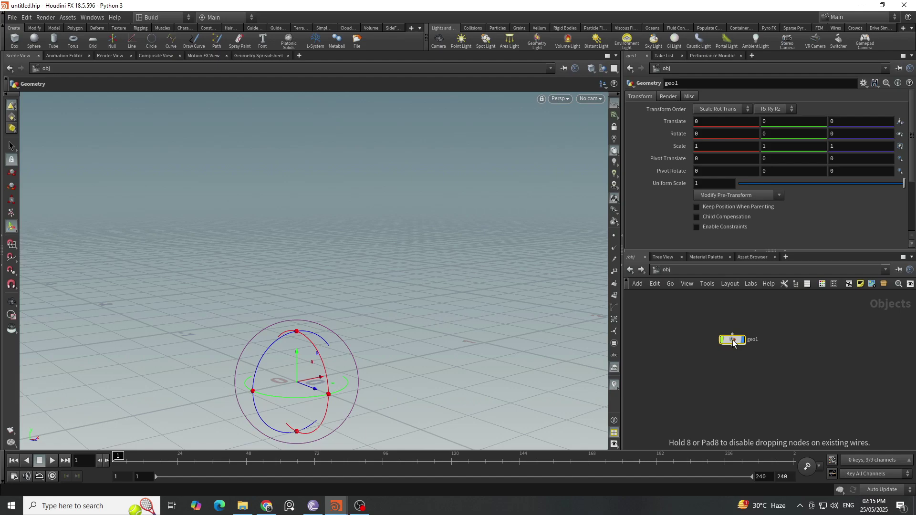
{"action": "double_click", "coordinate": [732, 339]}
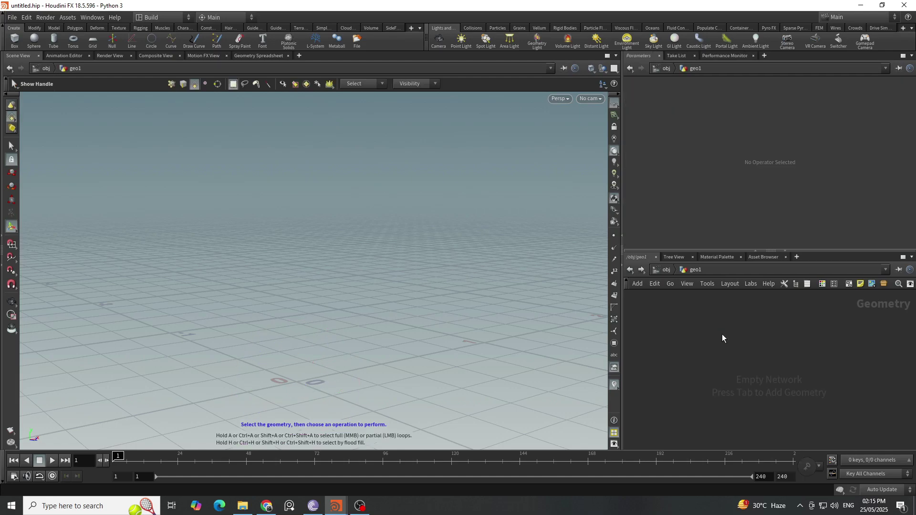
{"action": "key", "text": "Tab"}
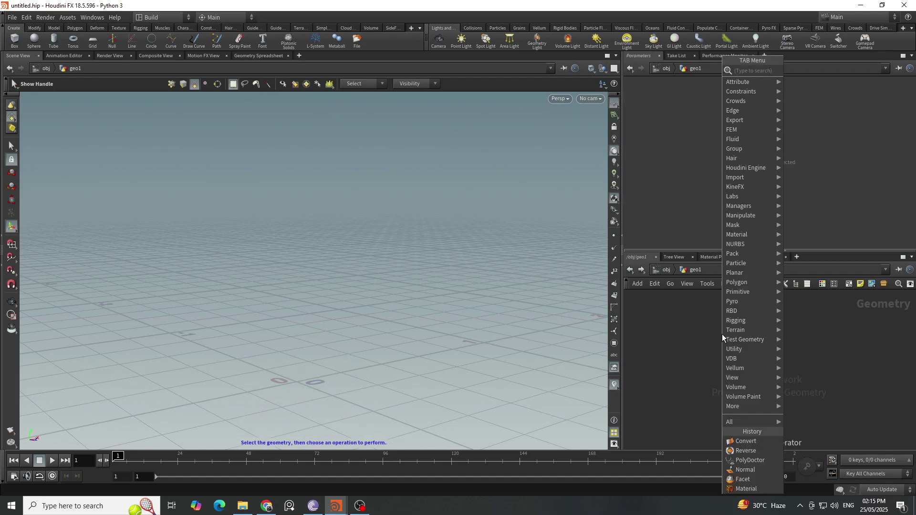
{"action": "type", "text": "fil"}
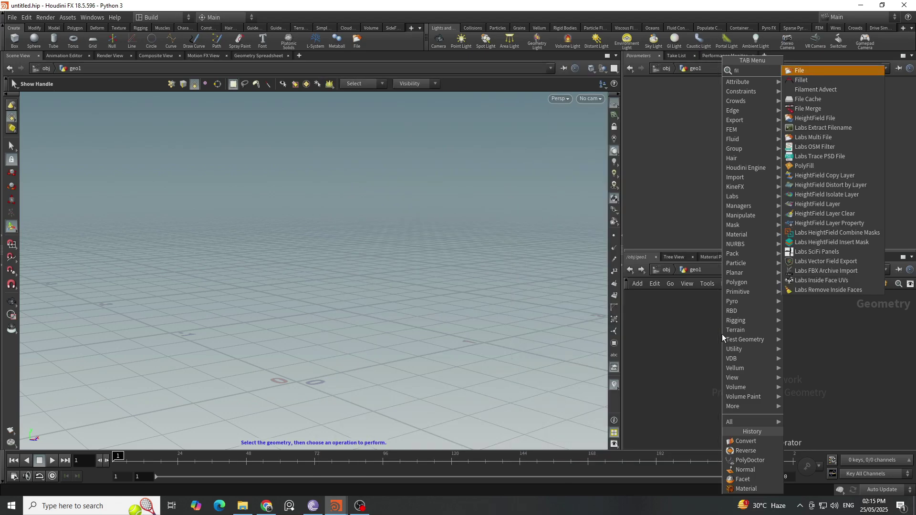
{"action": "key", "text": "Return"}
{"action": "left_click", "coordinate": [723, 334]}
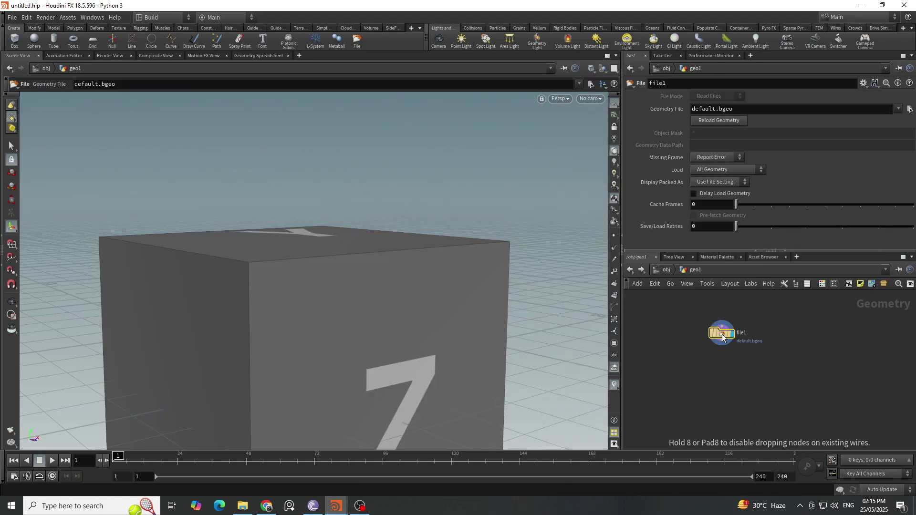
- Load 12140_Skull_v3_L2.obj into the File node and frame the skull in the viewport
{"action": "left_click", "coordinate": [910, 109]}
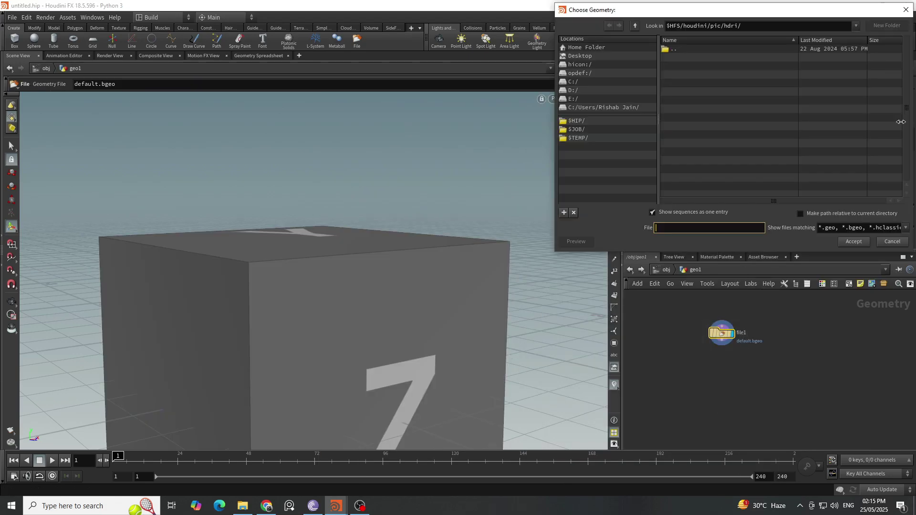
{"action": "left_click", "coordinate": [705, 58]}
{"action": "left_click", "coordinate": [854, 242]}
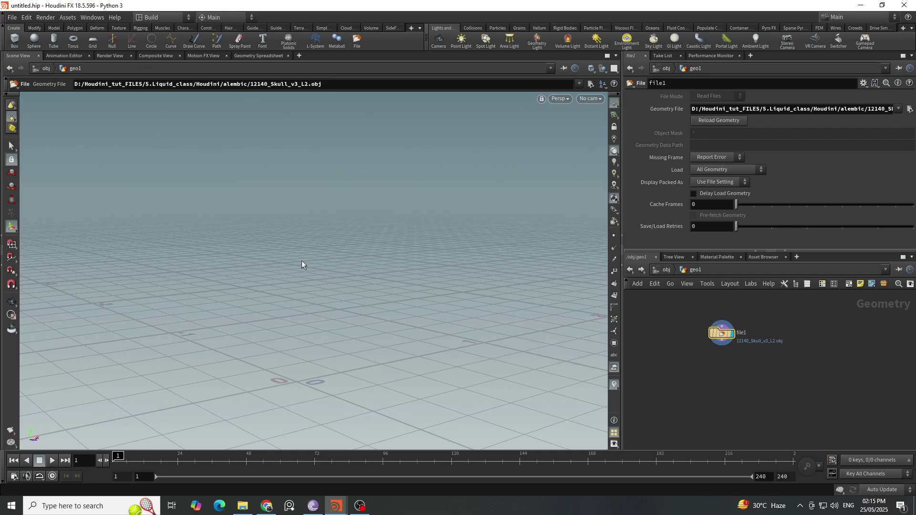
{"action": "key", "text": "s"}
{"action": "left_click", "coordinate": [721, 334]}
{"action": "key", "text": "Escape"}
{"action": "scroll", "coordinate": [392, 272], "scroll_direction": "down", "scroll_amount": 3}
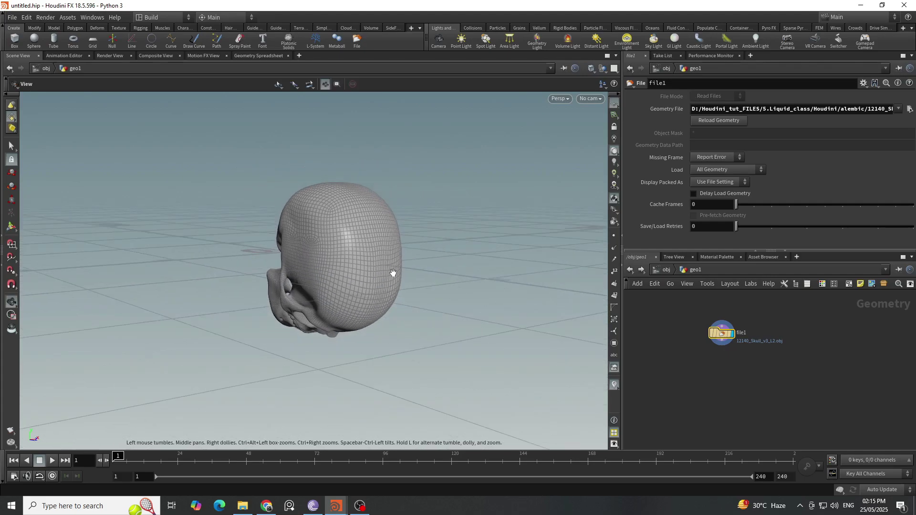
{"action": "mouse_move", "coordinate": [392, 272]}
{"action": "left_mouse_down"}
{"action": "mouse_move", "coordinate": [173, 260]}
{"action": "mouse_move", "coordinate": [279, 278]}
{"action": "mouse_move", "coordinate": [430, 267]}
{"action": "mouse_move", "coordinate": [385, 268]}
{"action": "mouse_move", "coordinate": [403, 272]}
{"action": "mouse_move", "coordinate": [382, 286]}
{"action": "left_mouse_up"}
{"action": "key", "text": "Return"}
{"action": "scroll", "coordinate": [721, 366], "scroll_direction": "up", "scroll_amount": 2}
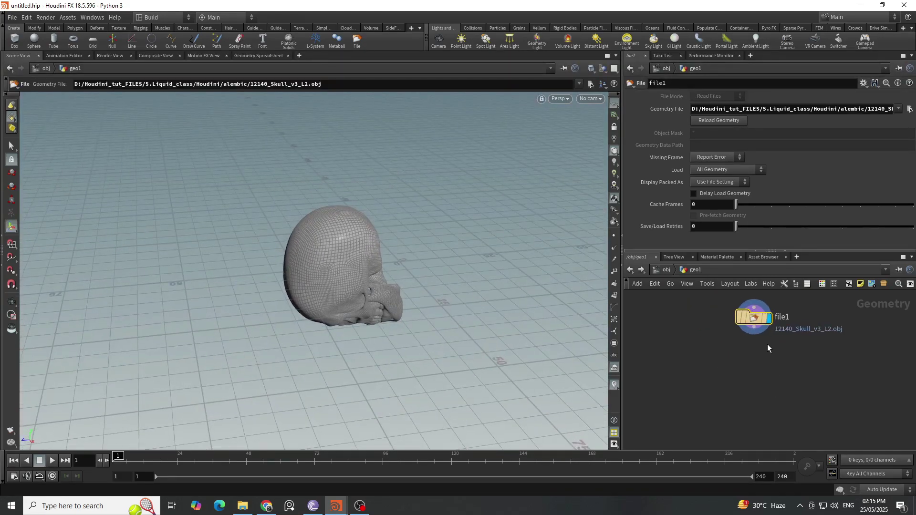
- Add a Transform node connected below the file1 node
{"action": "left_click_drag", "start_coordinate": [755, 328], "coordinate": [754, 385]}
{"action": "type", "text": "tra"}
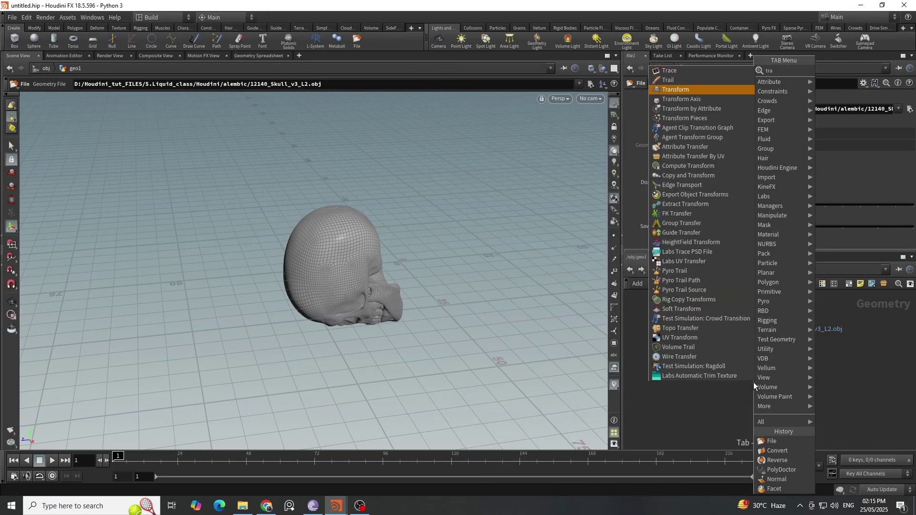
{"action": "key", "text": "Return"}
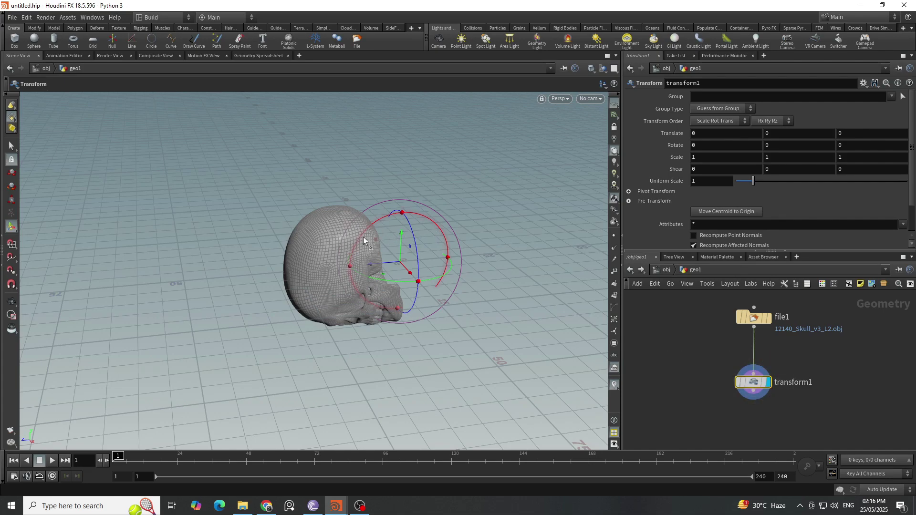
- Try rotating the skull 90 degrees about X in the Transform node
{"action": "left_click", "coordinate": [697, 144]}
{"action": "type", "text": "90"}
{"action": "key", "text": "Return"}
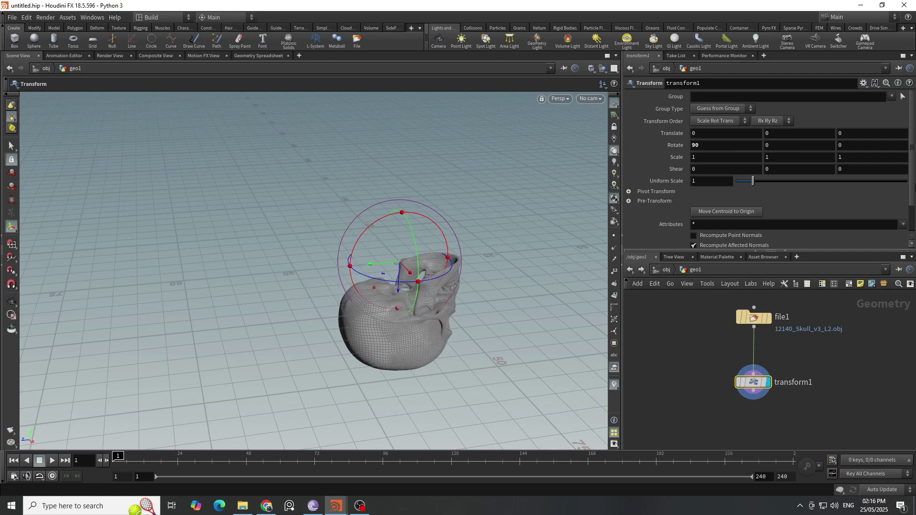
- Set the Transform node's X rotation to -90 degrees so the skull stands upright
{"action": "left_click", "coordinate": [691, 145]}
{"action": "type", "text": "-90"}
{"action": "key", "text": "Return"}
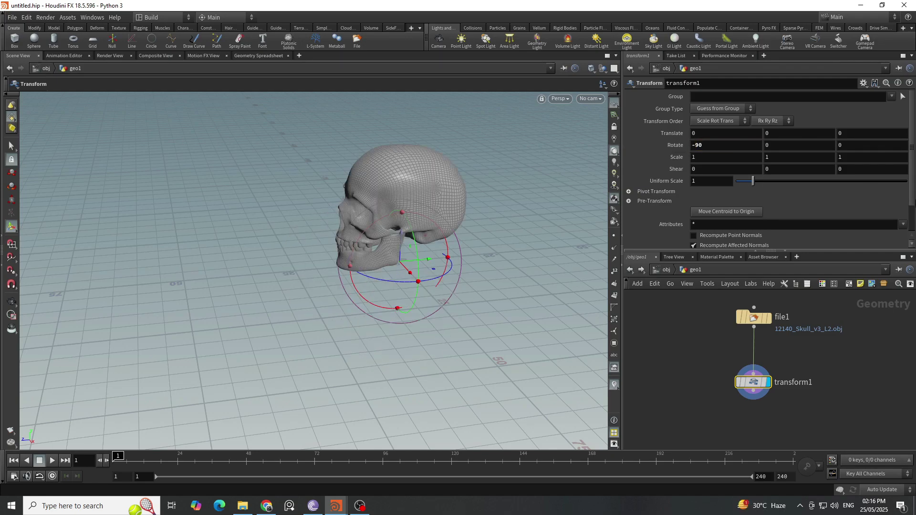
{"action": "middle_click_drag", "start_coordinate": [804, 428], "coordinate": [818, 419]}
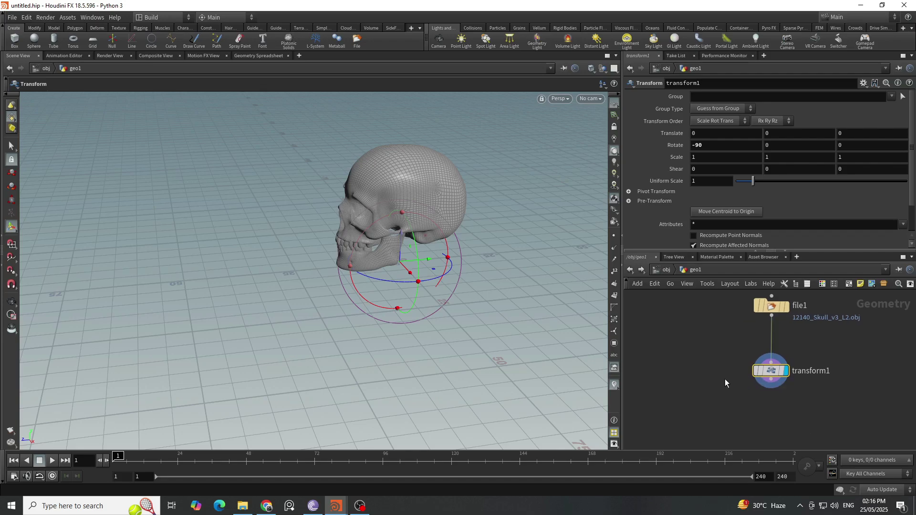
- Set the skull's uniform scale to 0.01 and frame it in the viewport
{"action": "left_click_drag", "start_coordinate": [391, 286], "coordinate": [525, 296], "text": "alt"}
{"action": "left_click", "coordinate": [710, 182]}
{"action": "type", "text": ".01"}
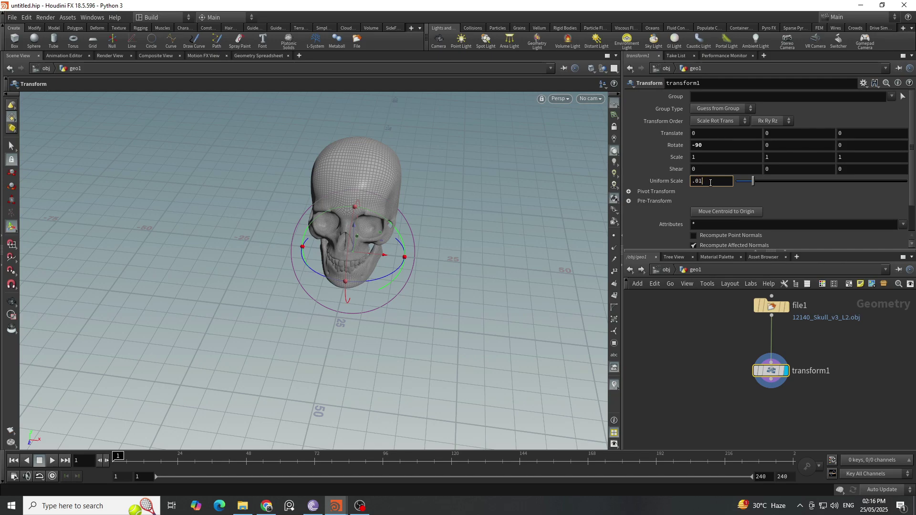
{"action": "key", "text": "Return"}
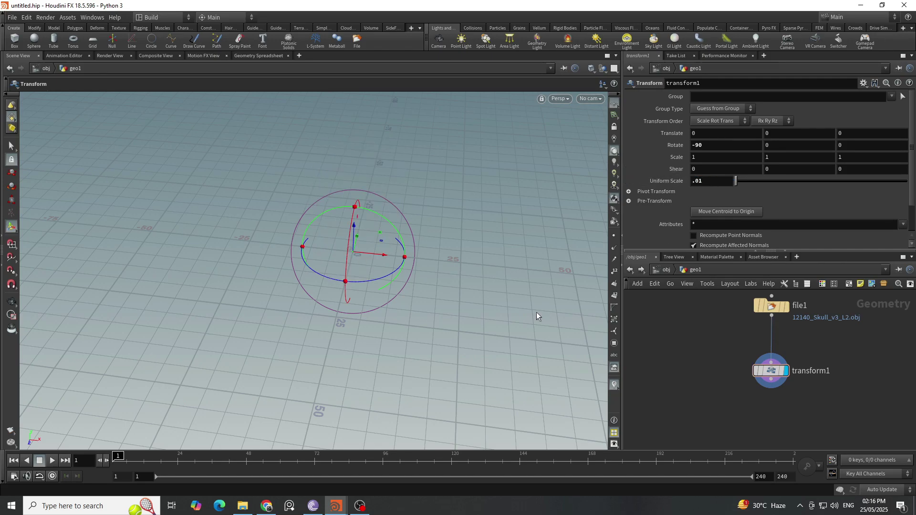
{"action": "key", "text": "Escape"}
{"action": "key", "text": "space+g"}
{"action": "left_click_drag", "start_coordinate": [330, 258], "coordinate": [246, 262], "text": "alt"}
{"action": "right_click_drag", "start_coordinate": [350, 240], "coordinate": [356, 269], "text": "alt"}
{"action": "left_click_drag", "start_coordinate": [356, 269], "coordinate": [381, 270], "text": "alt"}
{"action": "key", "text": "Return"}
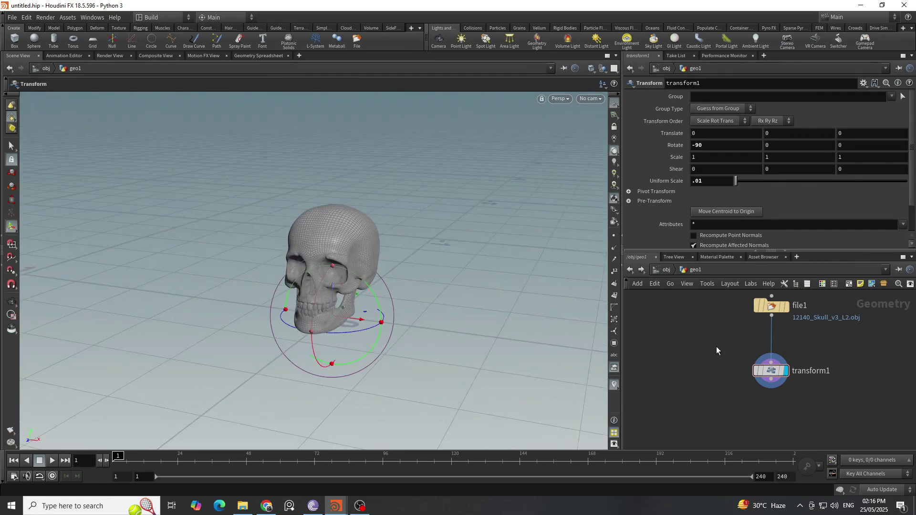
- Add a Test Geometry: Tommy node and display it as a template for comparing the skull's size
{"action": "scroll", "coordinate": [717, 347], "scroll_direction": "up", "scroll_amount": 2}
{"action": "key", "text": "Tab"}
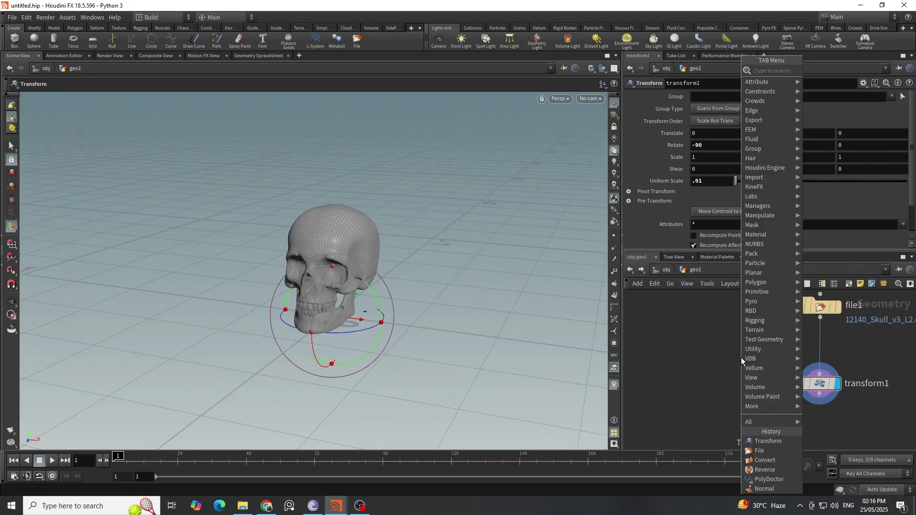
{"action": "type", "text": "tom"}
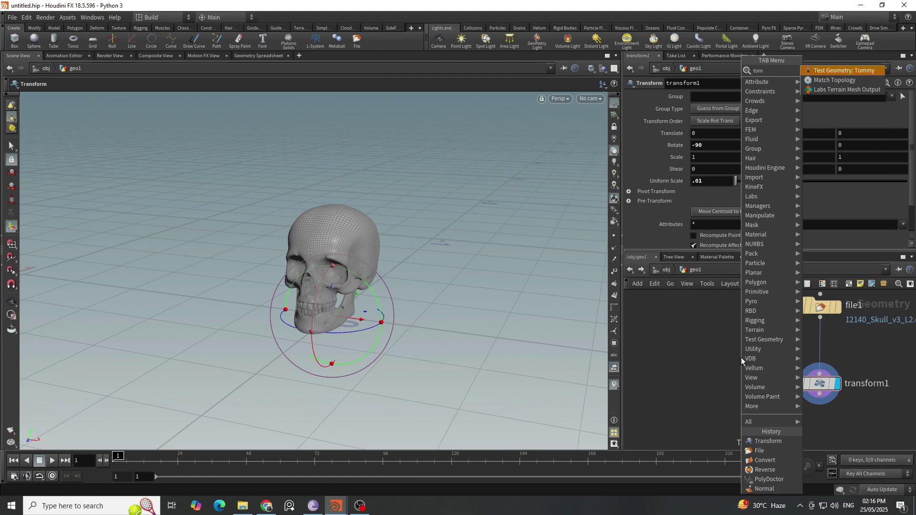
{"action": "key", "text": "Return"}
{"action": "left_click", "coordinate": [752, 341]}
{"action": "left_click_drag", "start_coordinate": [749, 363], "coordinate": [701, 357]}
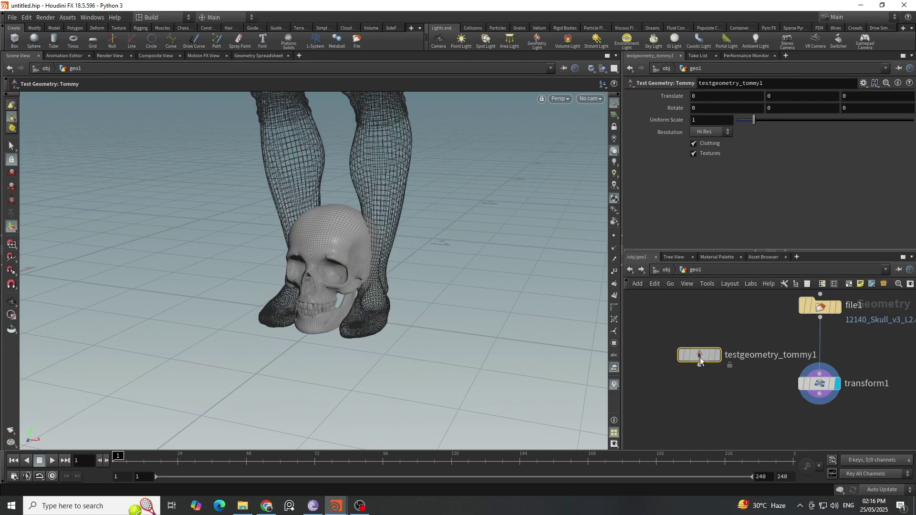
{"action": "key", "text": "Escape"}
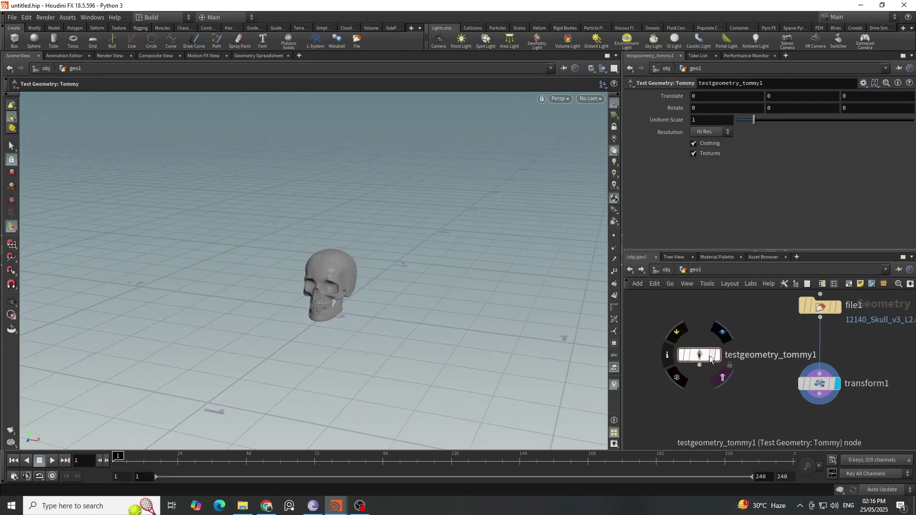
{"action": "left_click", "coordinate": [713, 355]}
{"action": "scroll", "coordinate": [339, 353], "scroll_direction": "down", "scroll_amount": 8}
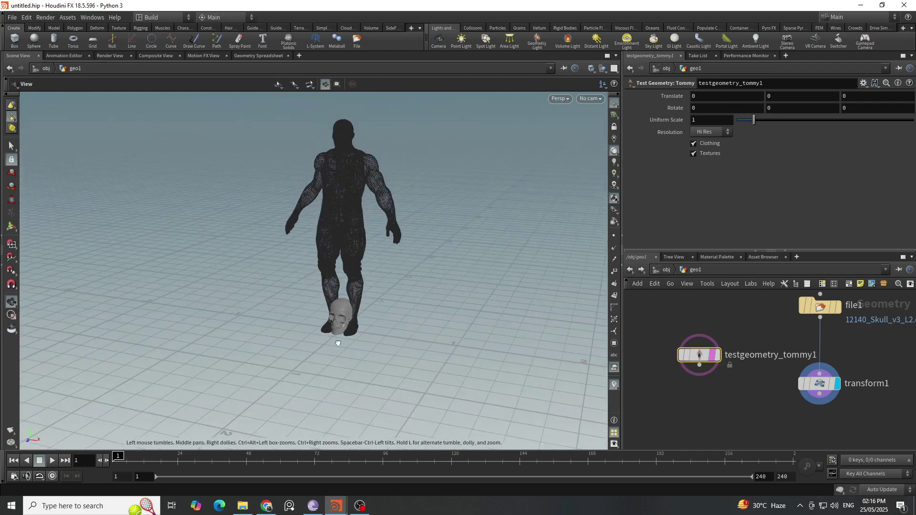
- Set the uniform scale of the skull's Transform node to 0.03
{"action": "left_click", "coordinate": [820, 386]}
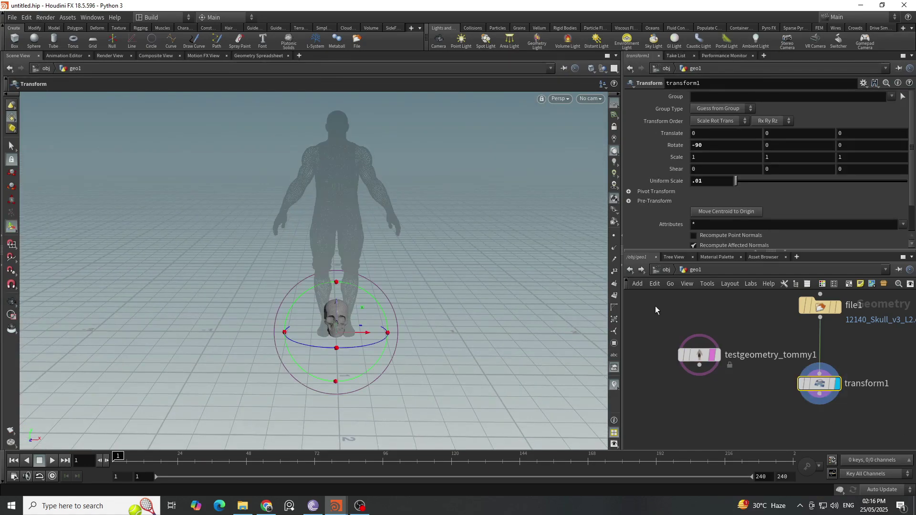
{"action": "double_click", "coordinate": [700, 181]}
{"action": "type", "text": "03"}
{"action": "key", "text": "Return"}
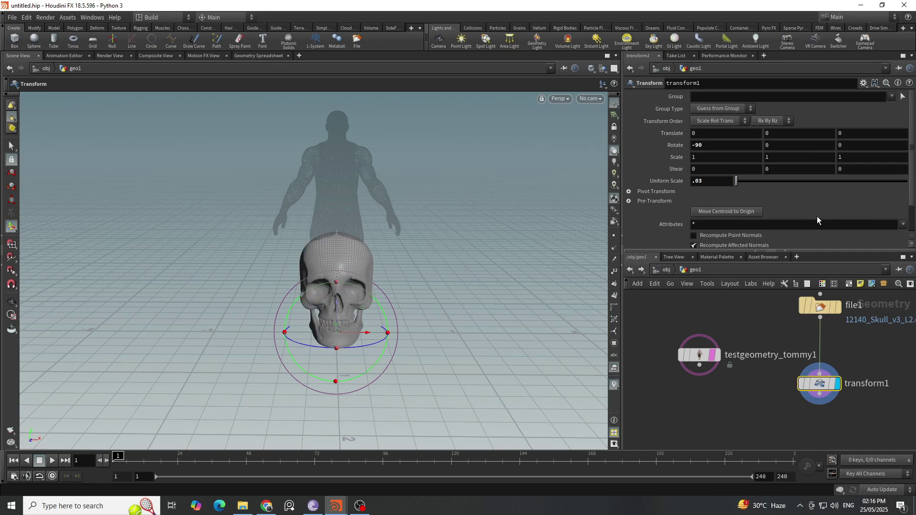
- Delete the Tommy test geometry node from the network
{"action": "left_click", "coordinate": [719, 356]}
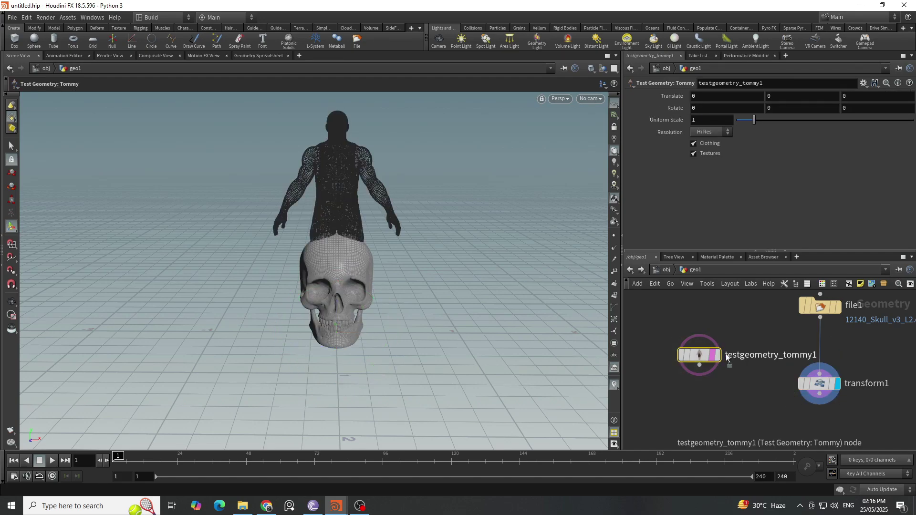
{"action": "key", "text": "Delete"}
{"action": "scroll", "coordinate": [740, 351], "scroll_direction": "down", "scroll_amount": 2}
{"action": "scroll", "coordinate": [743, 368], "scroll_direction": "up", "scroll_amount": 3}
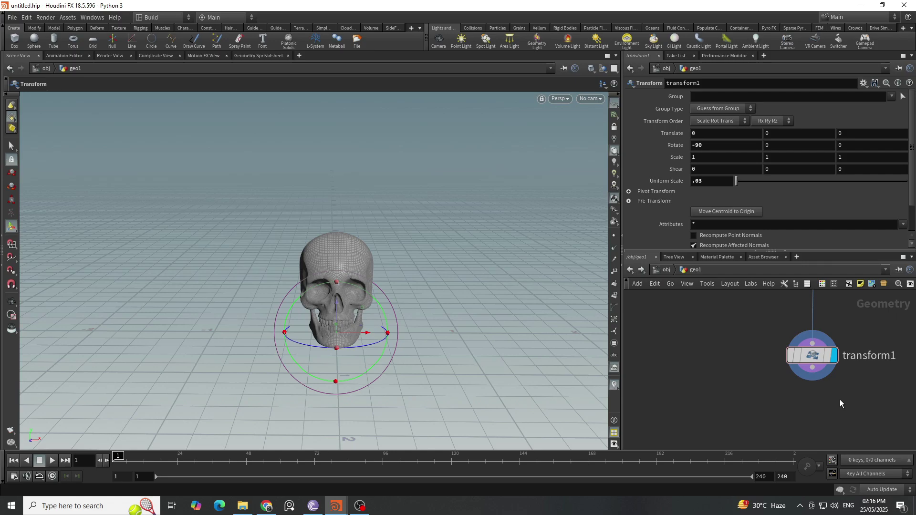
- Replace the existing principled shader in /mat with a new Principled Shader from the Generic gallery
{"action": "left_click_drag", "start_coordinate": [840, 400], "coordinate": [745, 362]}
{"action": "key", "text": "Escape"}
{"action": "left_click_drag", "start_coordinate": [377, 403], "coordinate": [416, 310]}
{"action": "key", "text": "Return"}
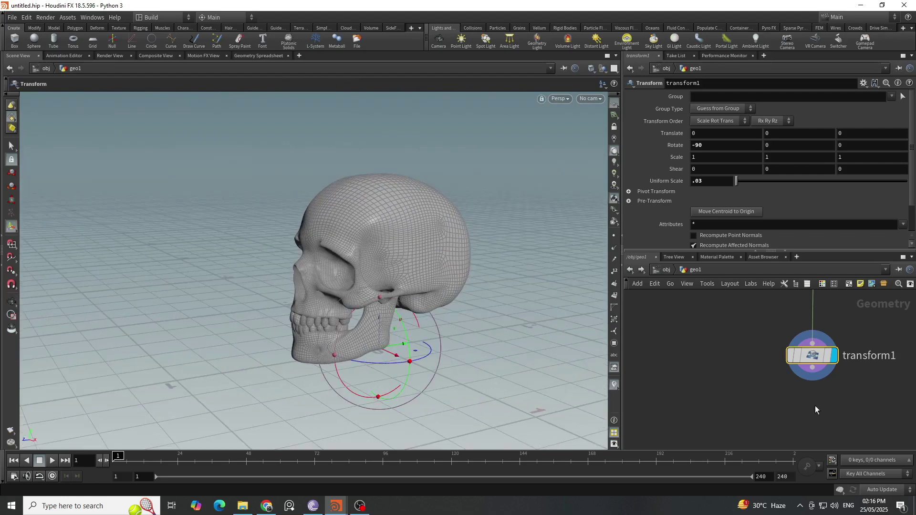
{"action": "left_click", "coordinate": [721, 259]}
{"action": "left_click", "coordinate": [735, 315]}
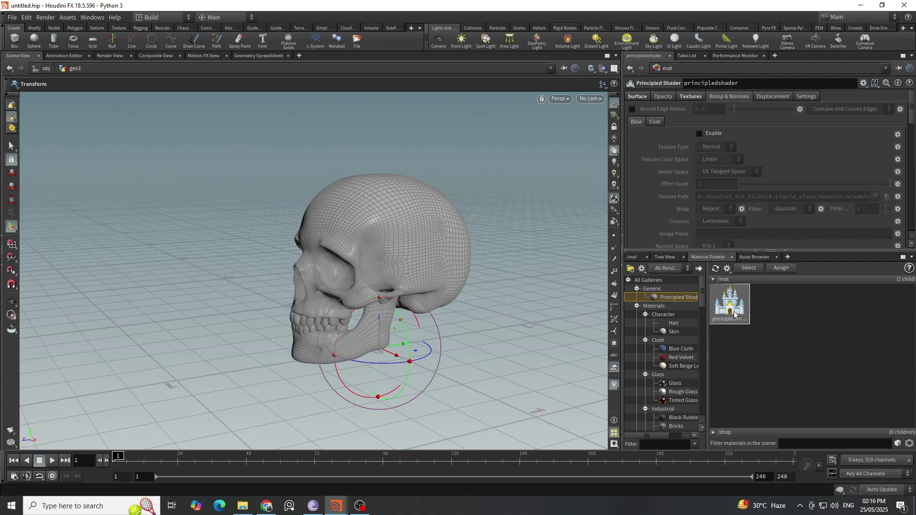
{"action": "key", "text": "Delete"}
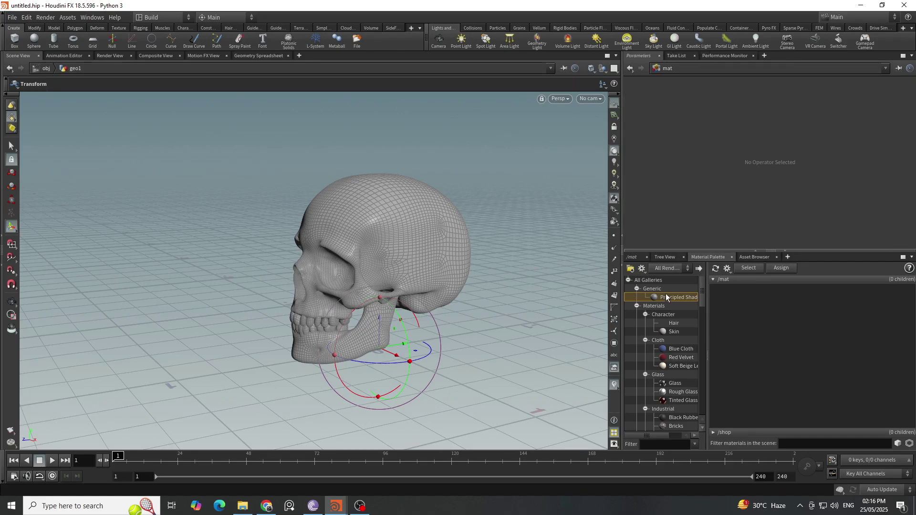
{"action": "left_click_drag", "start_coordinate": [682, 298], "coordinate": [717, 305]}
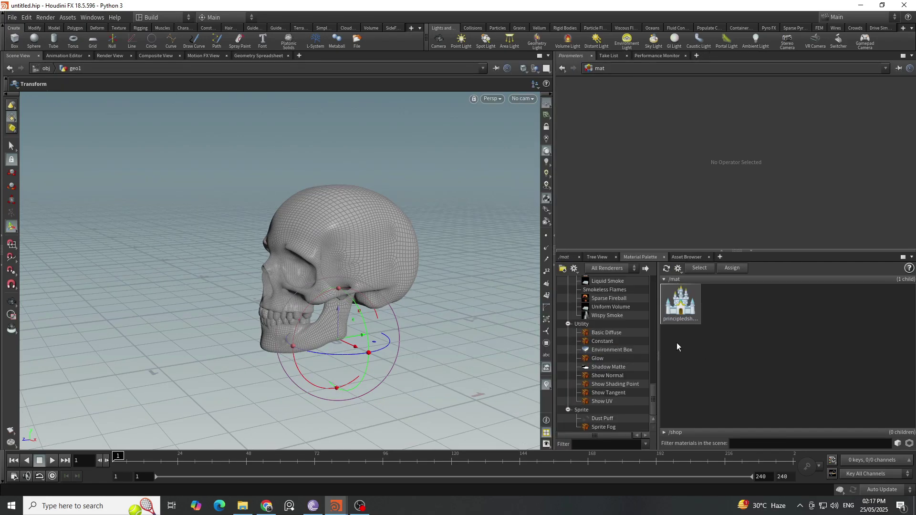
- Enable the base color texture on the principled shader and load Skull.jpg from the alembic folder
{"action": "left_click", "coordinate": [683, 305]}
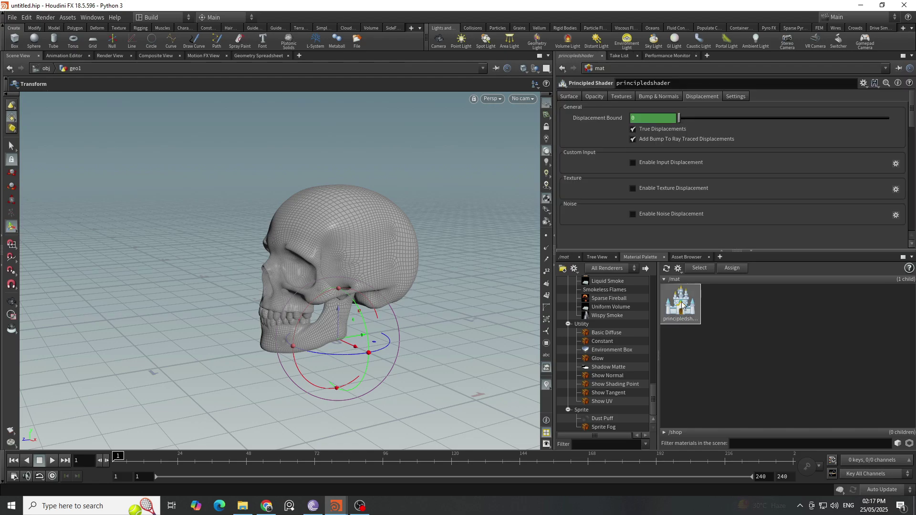
{"action": "left_click", "coordinate": [621, 96]}
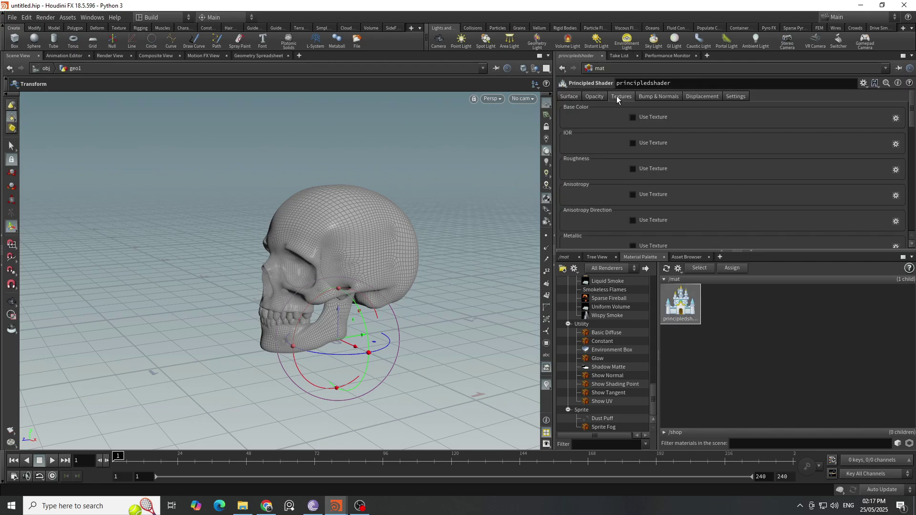
{"action": "left_click", "coordinate": [633, 118]}
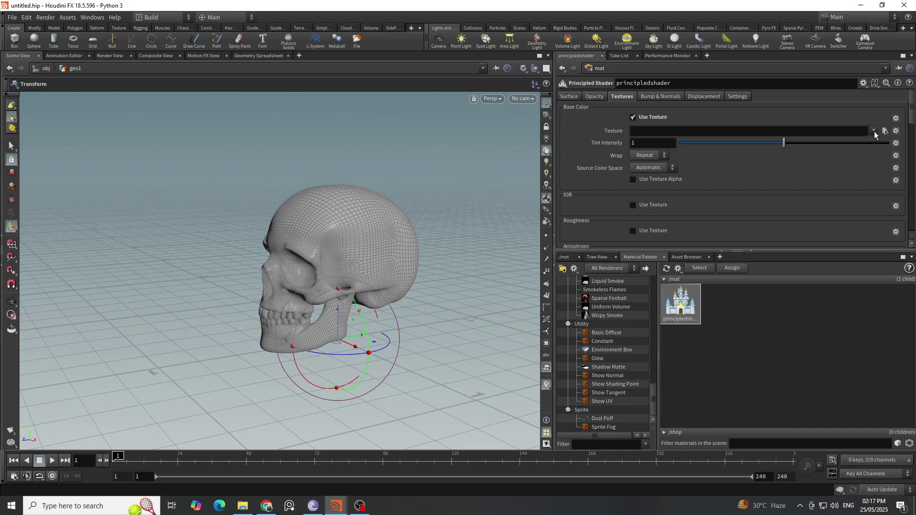
{"action": "left_click", "coordinate": [886, 131]}
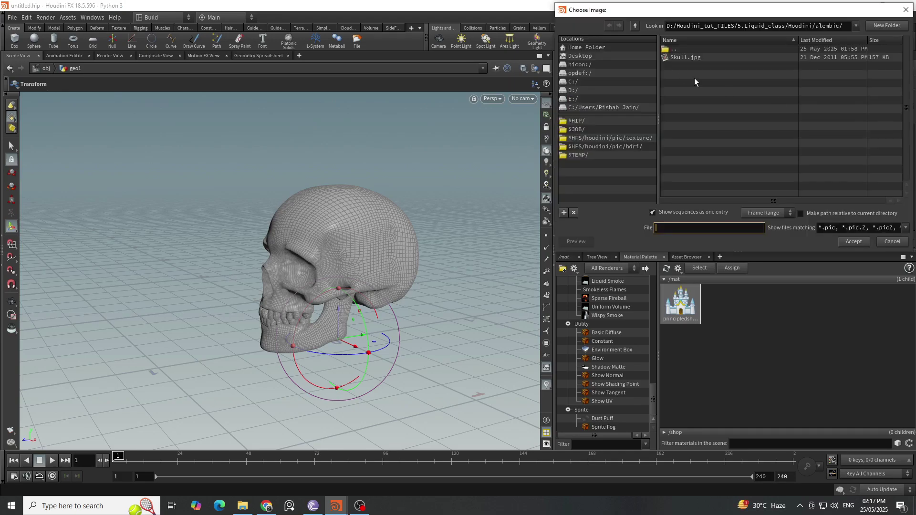
{"action": "left_click", "coordinate": [682, 58]}
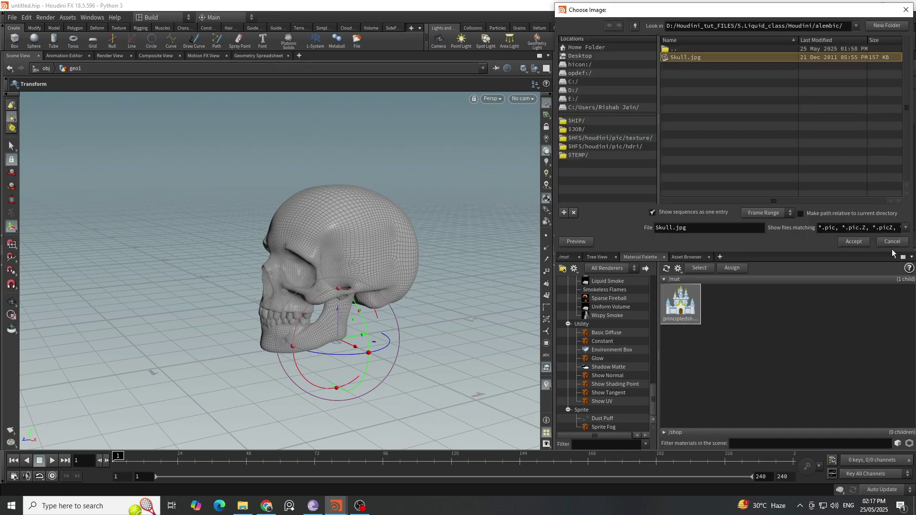
{"action": "left_click", "coordinate": [854, 242]}
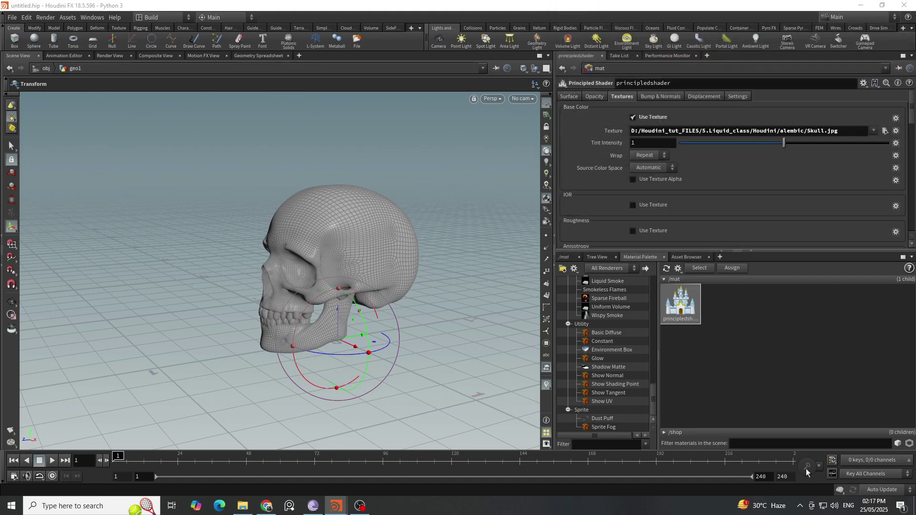
- Add a Material node below transform1 in the geo1 network and make it the displayed node
{"action": "left_click", "coordinate": [565, 257]}
{"action": "left_click", "coordinate": [563, 270]}
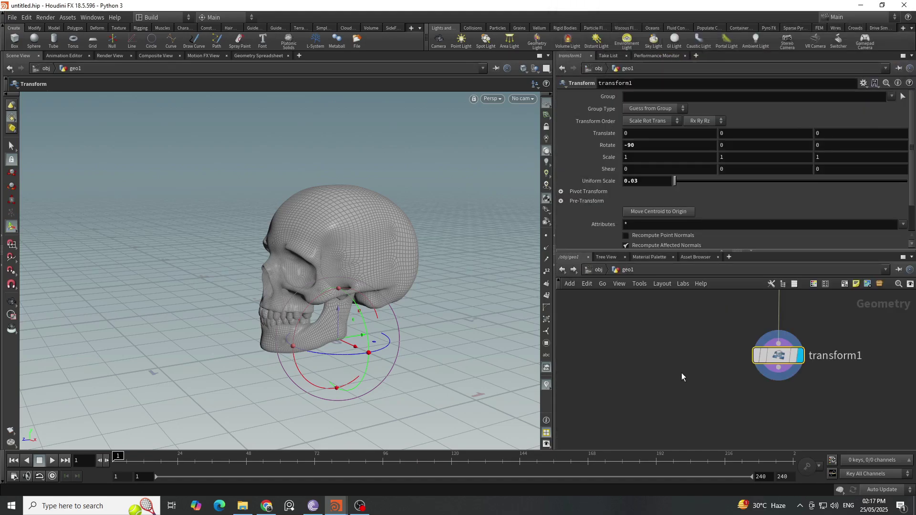
{"action": "scroll", "coordinate": [668, 365], "scroll_direction": "down", "scroll_amount": 2}
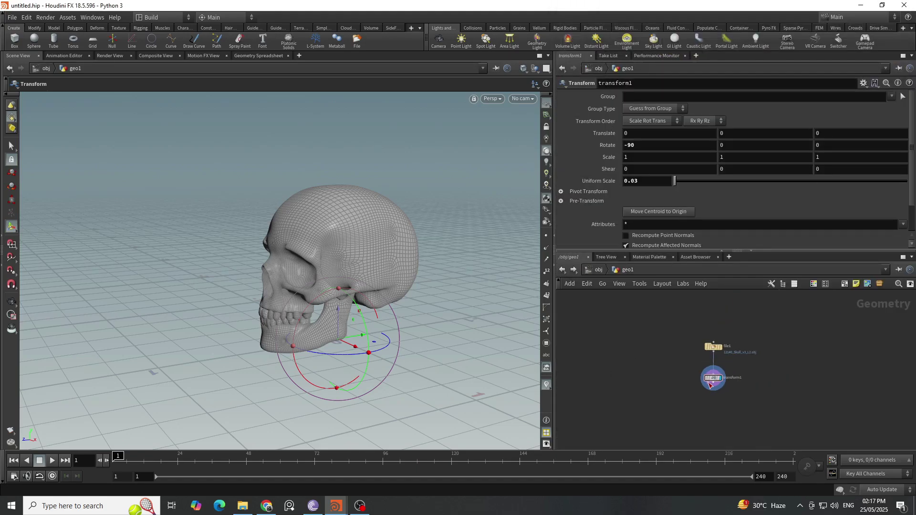
{"action": "scroll", "coordinate": [719, 377], "scroll_direction": "up", "scroll_amount": 3}
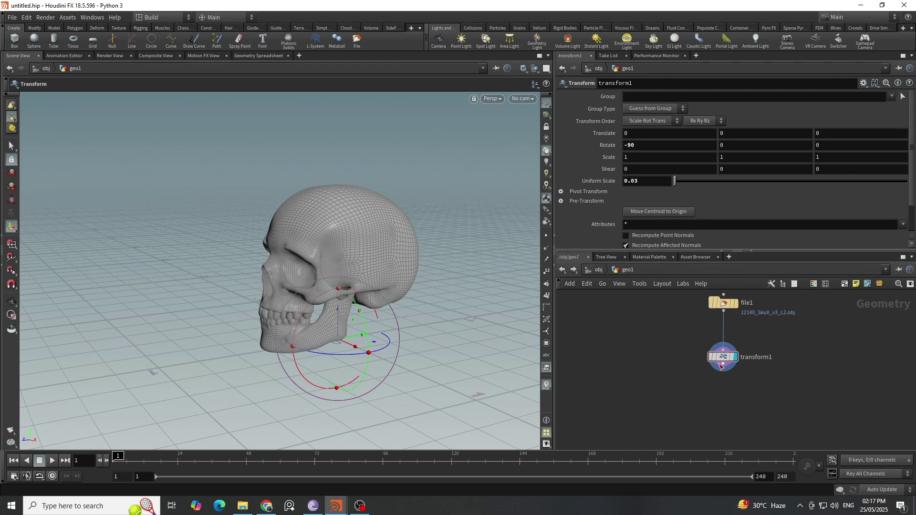
{"action": "left_click", "coordinate": [726, 386]}
{"action": "left_click", "coordinate": [722, 395]}
{"action": "type", "text": "man"}
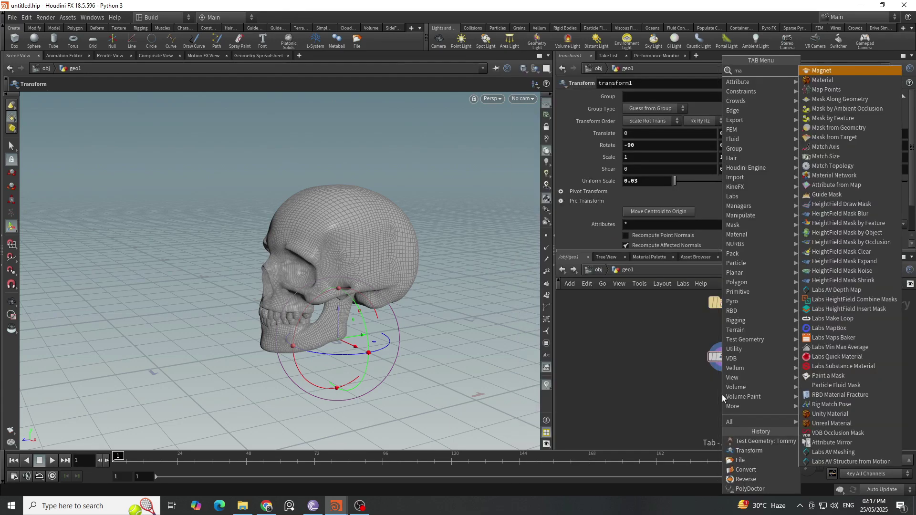
{"action": "key", "text": "BackSpace"}
{"action": "key", "text": "BackSpace"}
{"action": "key", "text": "BackSpace"}
{"action": "type", "text": "mat"}
{"action": "key", "text": "Return"}
{"action": "left_click", "coordinate": [723, 394]}
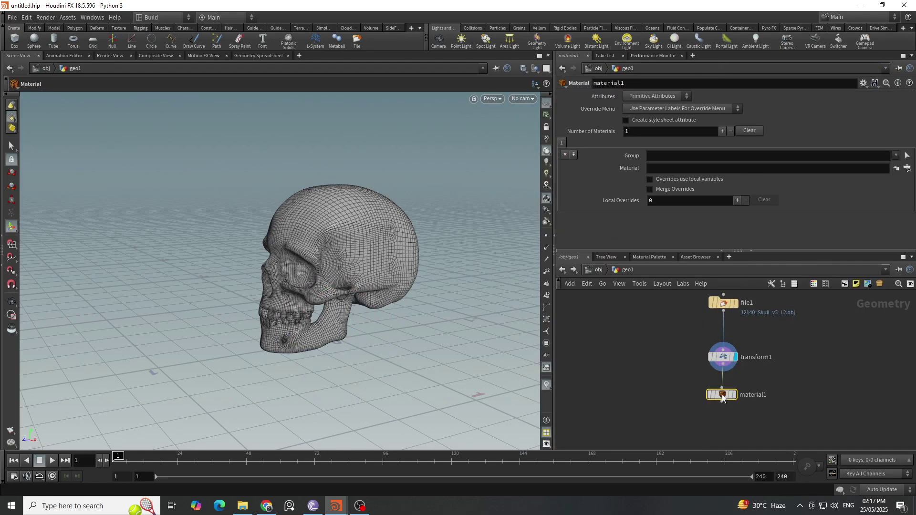
{"action": "left_click", "coordinate": [735, 395]}
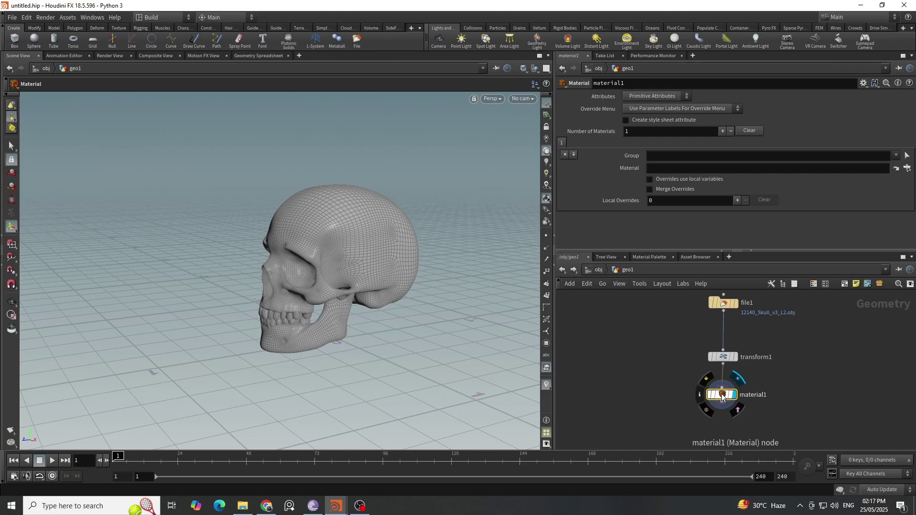
- Assign /mat/principledshader as the material of the material1 node
{"action": "left_click", "coordinate": [908, 168]}
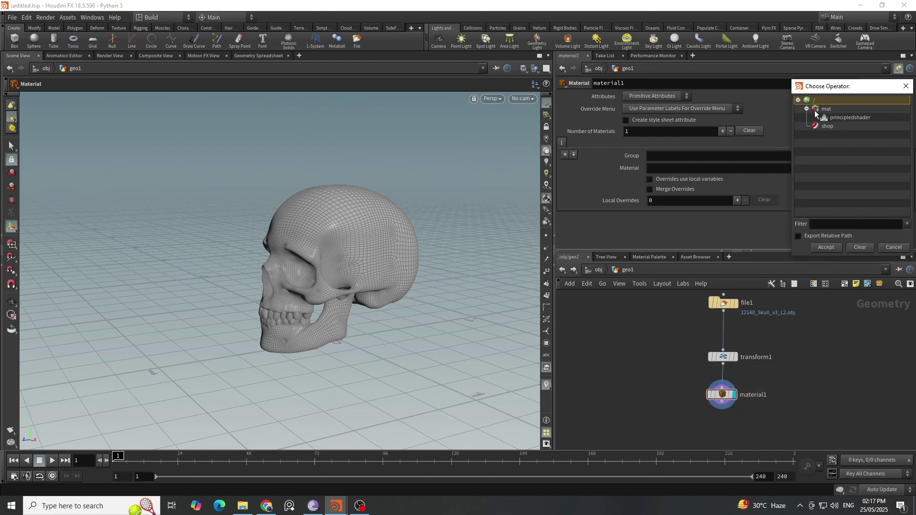
{"action": "left_click", "coordinate": [846, 119]}
{"action": "left_click", "coordinate": [827, 248]}
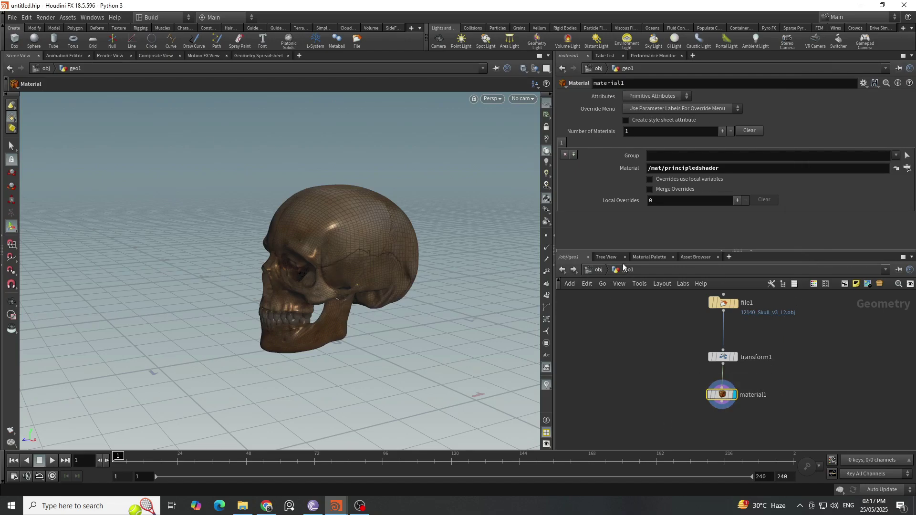
- Set the principled shader's base color to white (1, 1, 1), trying several other swatches along the way
{"action": "left_click", "coordinate": [650, 257]}
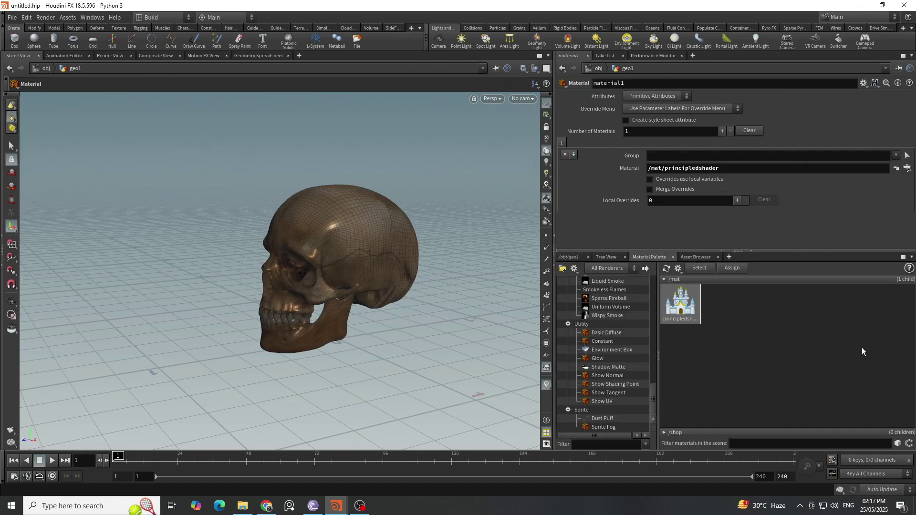
{"action": "double_click", "coordinate": [681, 303]}
{"action": "left_click", "coordinate": [571, 97]}
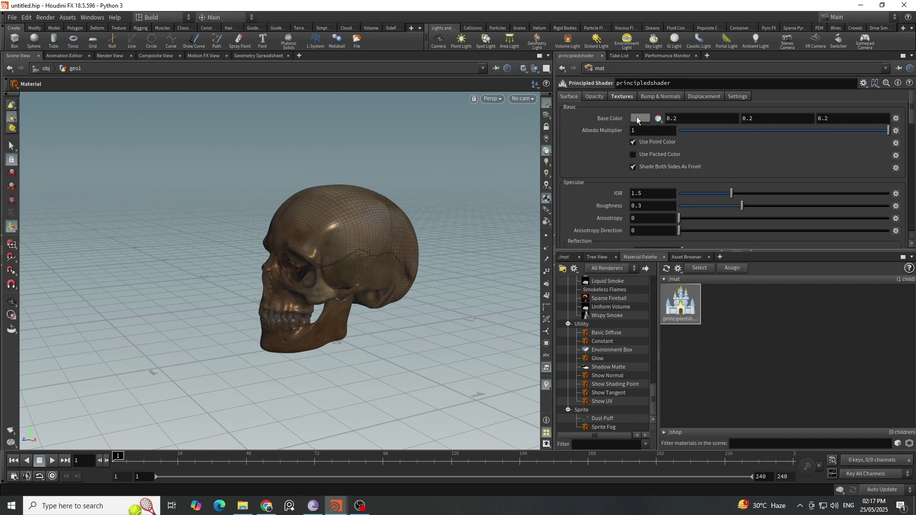
{"action": "left_click", "coordinate": [640, 119]}
{"action": "left_click", "coordinate": [843, 102]}
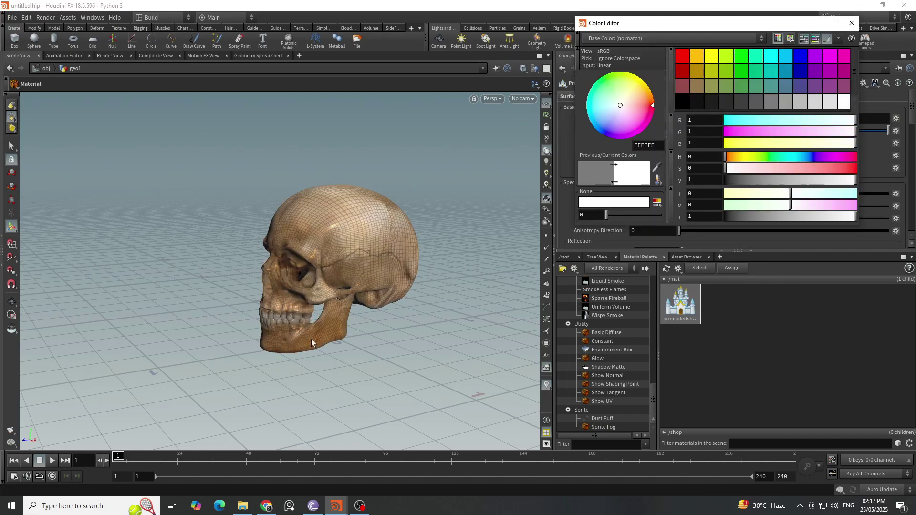
{"action": "left_click", "coordinate": [683, 60]}
{"action": "left_click", "coordinate": [757, 59]}
{"action": "left_click", "coordinate": [816, 71]}
{"action": "left_click", "coordinate": [712, 86]}
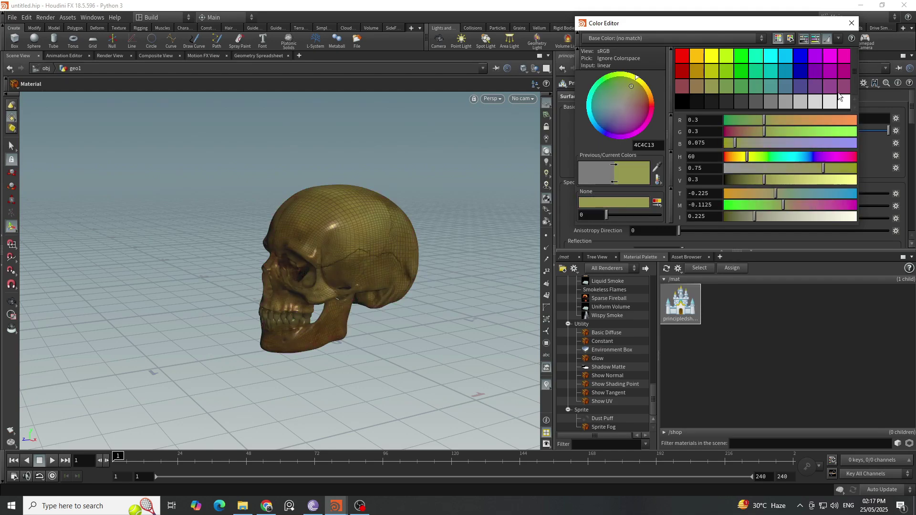
{"action": "left_click", "coordinate": [815, 87]}
{"action": "left_click", "coordinate": [844, 103]}
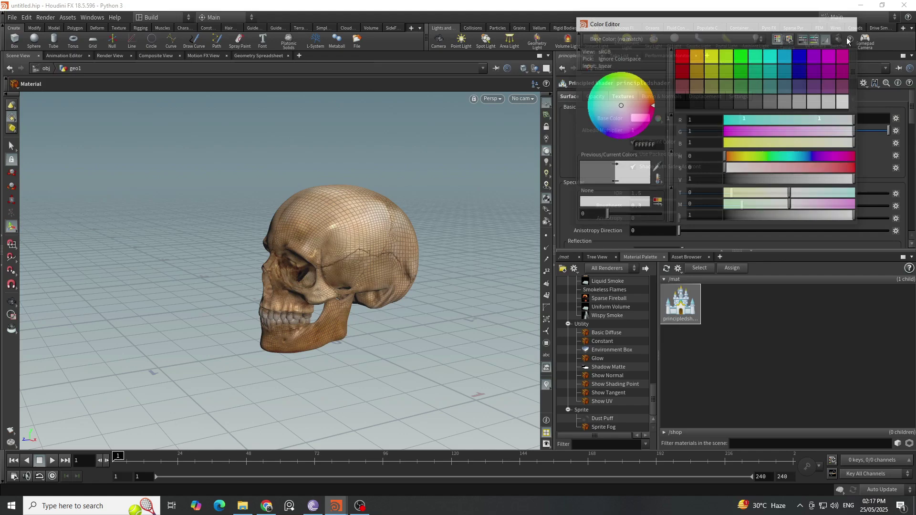
{"action": "left_click", "coordinate": [852, 23]}
- Return to the geo1 network and examine the textured skull and the material1 node's attributes and primitive groups
{"action": "left_click", "coordinate": [566, 258]}
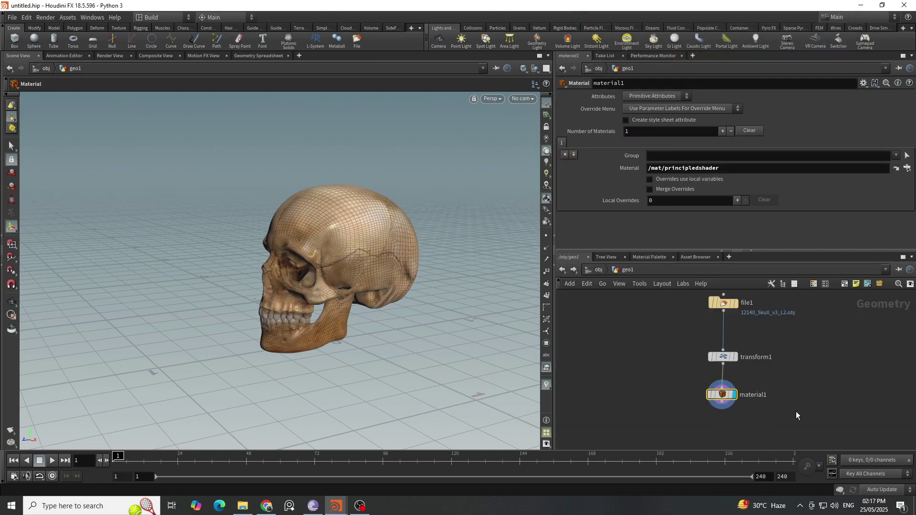
{"action": "key", "text": "Escape"}
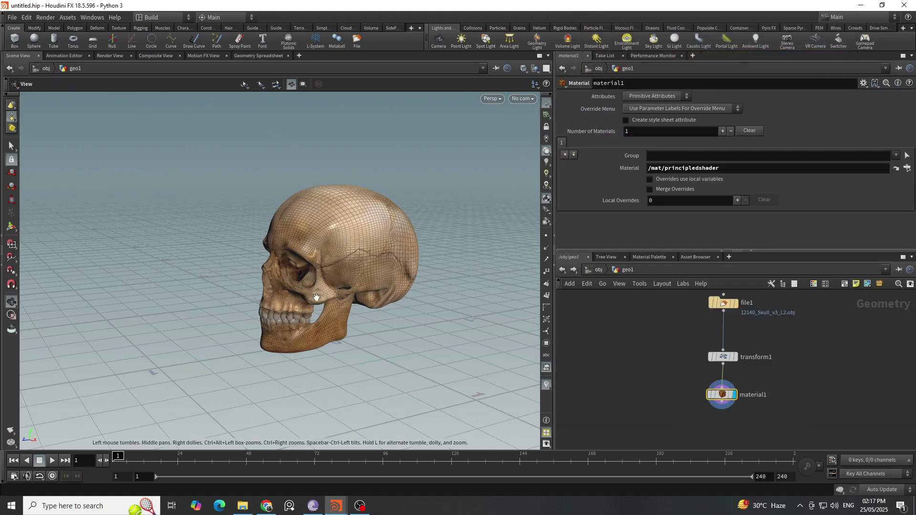
{"action": "left_click_drag", "start_coordinate": [363, 268], "coordinate": [334, 305]}
{"action": "left_click", "coordinate": [716, 386]}
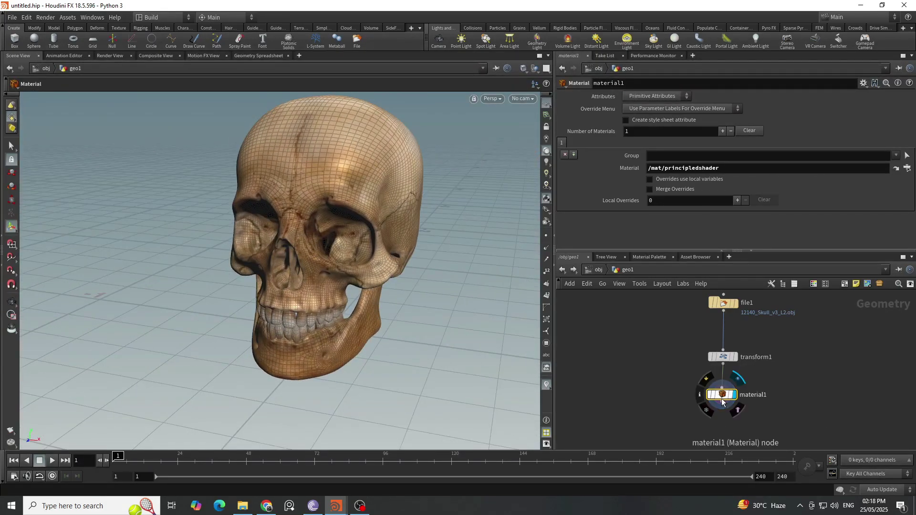
{"action": "middle_click", "coordinate": [722, 403]}
{"action": "left_click", "coordinate": [701, 394]}
{"action": "scroll", "coordinate": [649, 302], "scroll_direction": "down", "scroll_amount": 1}
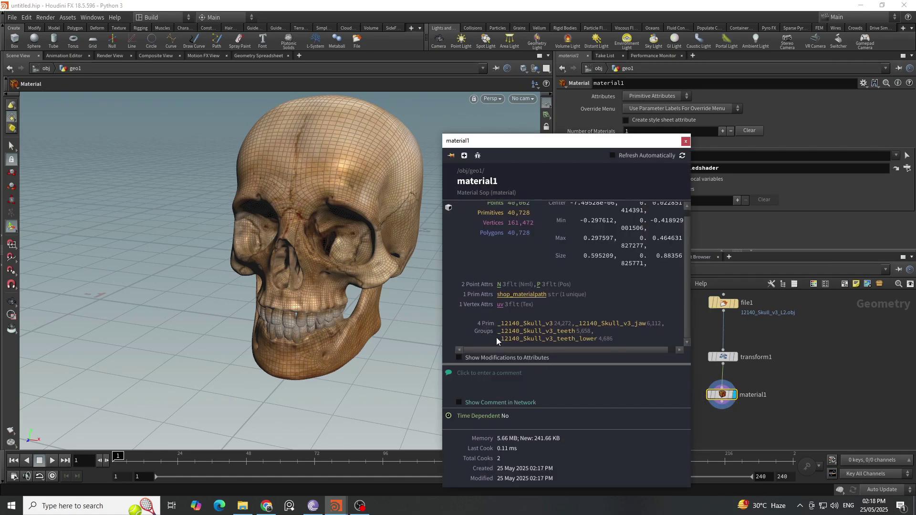
{"action": "left_click", "coordinate": [686, 141]}
- Insert a Group Delete node between file1 and transform1 and make it the displayed node
{"action": "scroll", "coordinate": [763, 386], "scroll_direction": "up", "scroll_amount": 5}
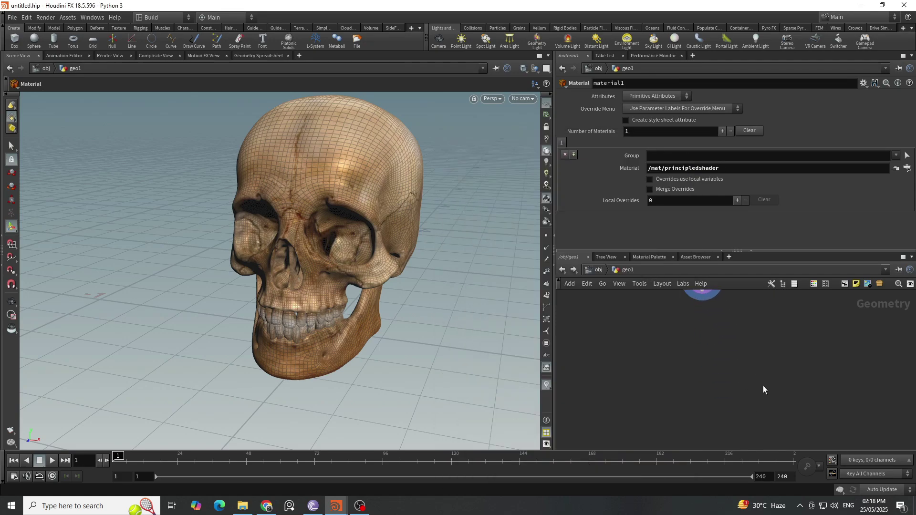
{"action": "scroll", "coordinate": [743, 398], "scroll_direction": "down", "scroll_amount": 5}
{"action": "scroll", "coordinate": [735, 348], "scroll_direction": "up", "scroll_amount": 2}
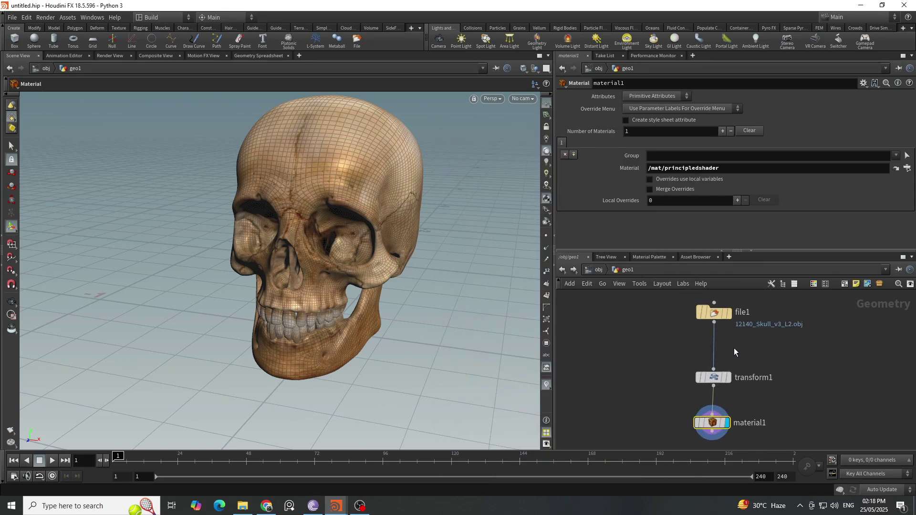
{"action": "left_click", "coordinate": [767, 351]}
{"action": "key", "text": "Tab"}
{"action": "type", "text": "gr"}
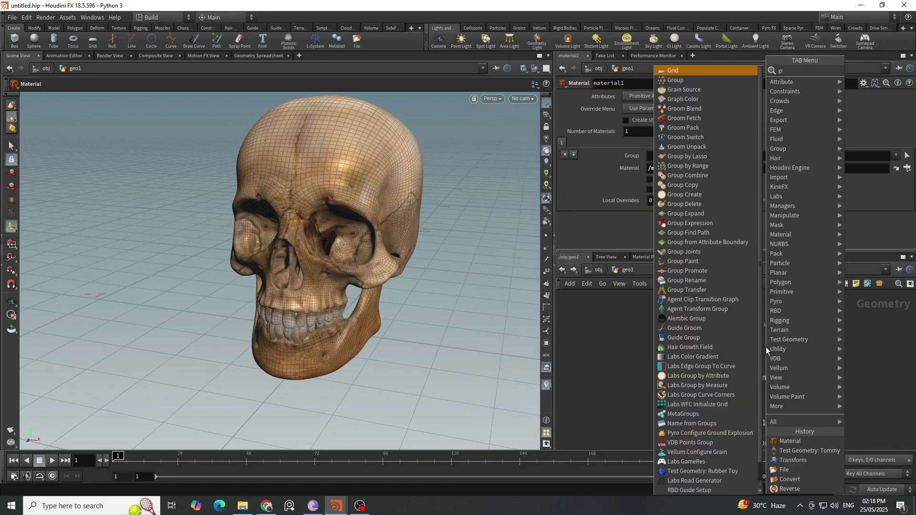
{"action": "type", "text": "p"}
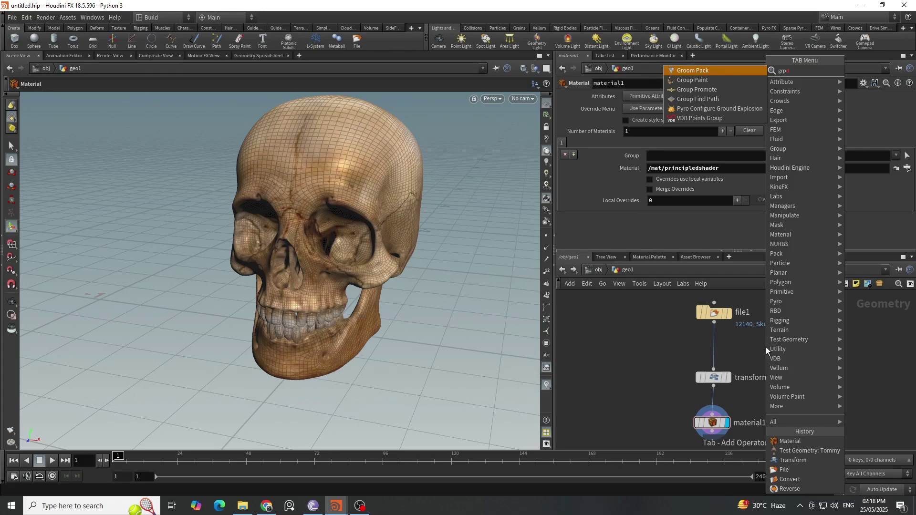
{"action": "key", "text": "BackSpace"}
{"action": "key", "text": "BackSpace"}
{"action": "key", "text": "BackSpace"}
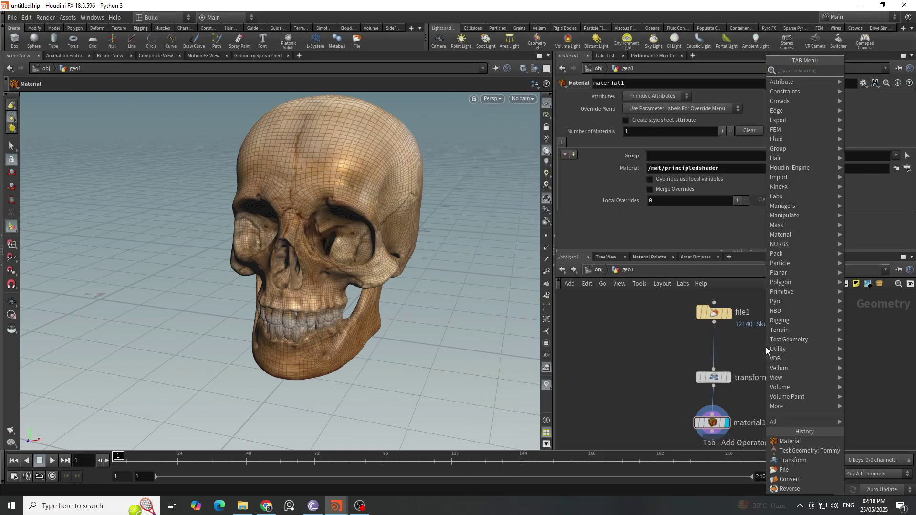
{"action": "type", "text": "delg"}
{"action": "key", "text": "Return"}
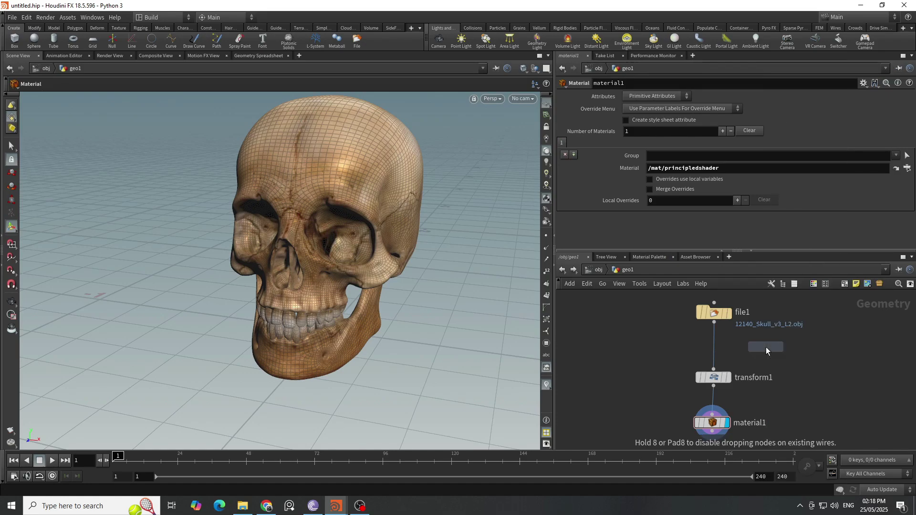
{"action": "left_click", "coordinate": [766, 348]}
{"action": "left_click_drag", "start_coordinate": [766, 348], "coordinate": [714, 349]}
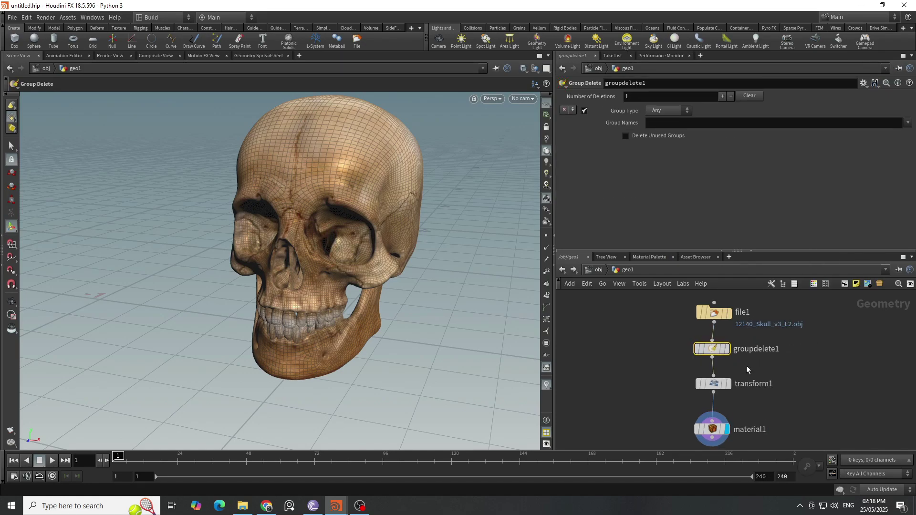
{"action": "left_click", "coordinate": [727, 349]}
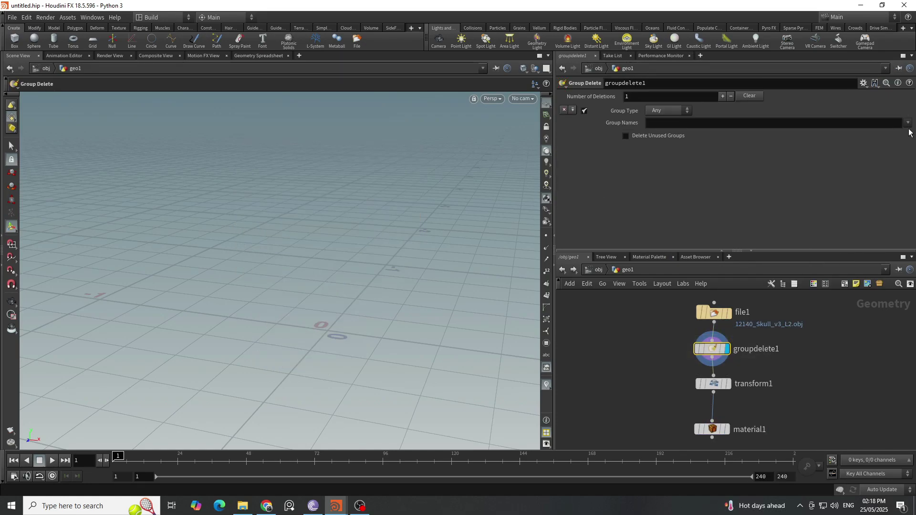
- Set the Group Delete node's group names to * to match all the skull's groups, and check the available group list
{"action": "left_click", "coordinate": [909, 123]}
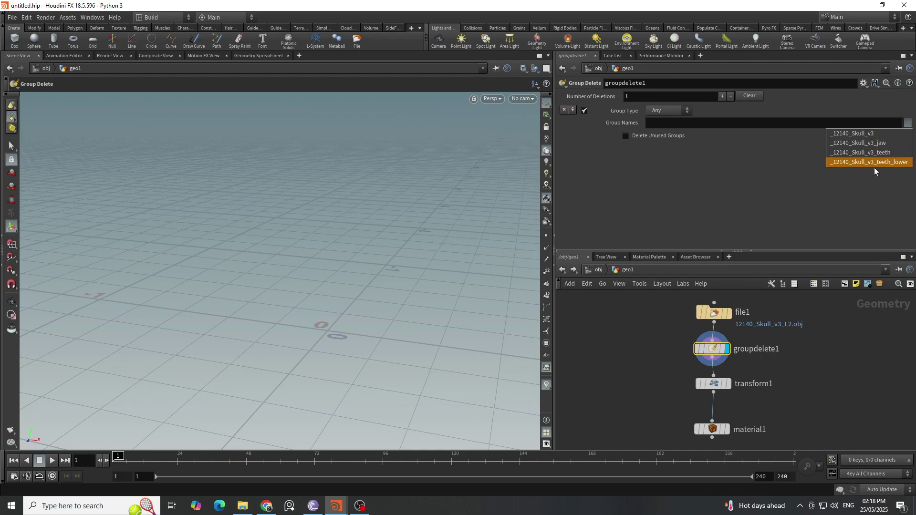
{"action": "left_click", "coordinate": [735, 122]}
{"action": "left_click", "coordinate": [747, 122]}
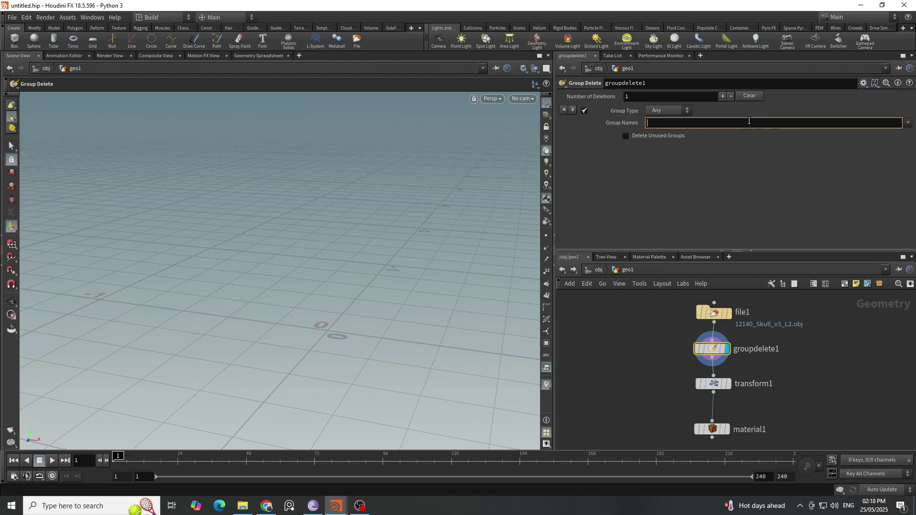
{"action": "left_click", "coordinate": [820, 401]}
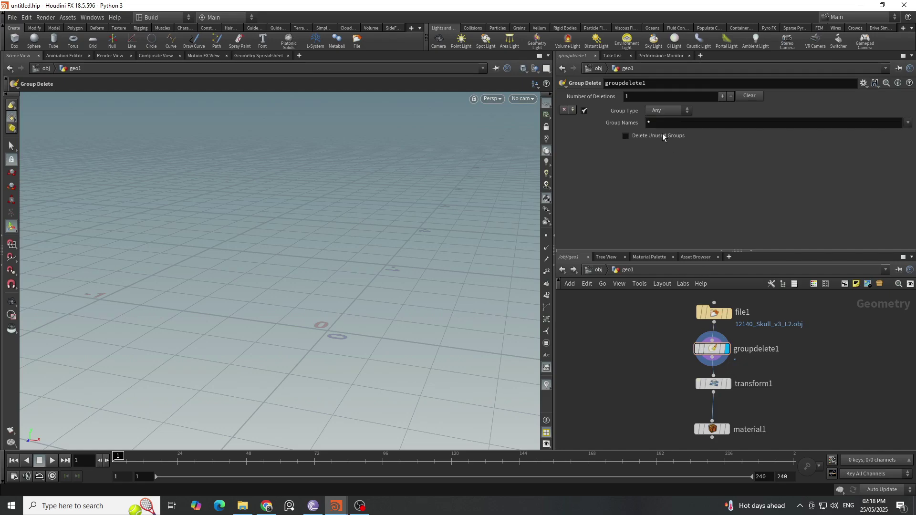
{"action": "left_click", "coordinate": [654, 124]}
{"action": "left_click", "coordinate": [910, 123]}
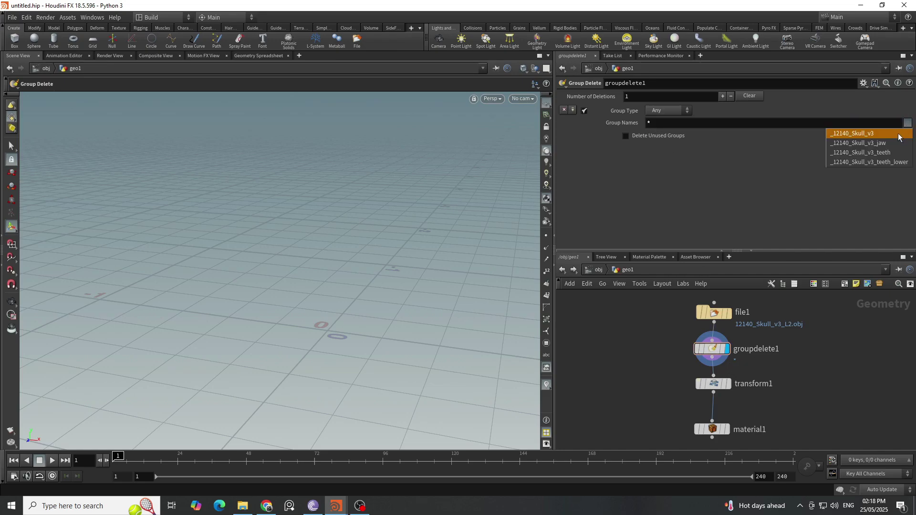
- Insert an Attribute Delete node between groupdelete1 and transform1
{"action": "left_click", "coordinate": [683, 125]}
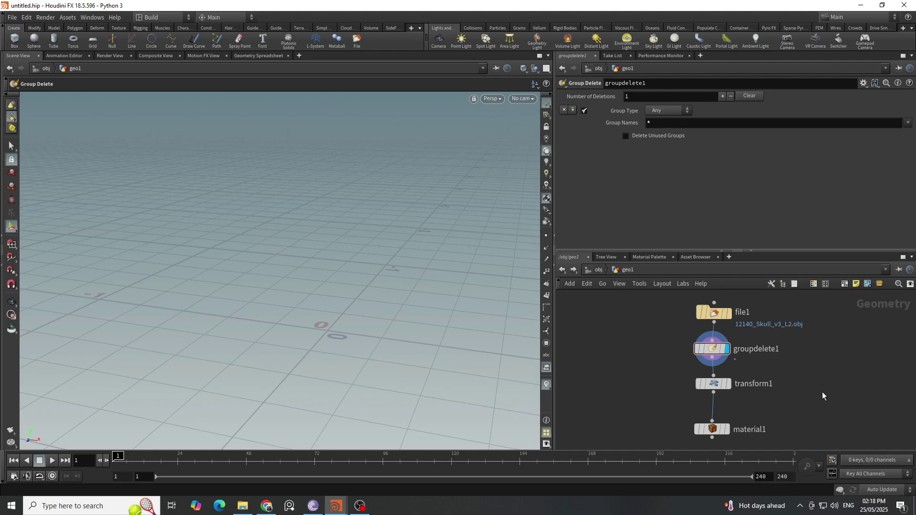
{"action": "middle_click_drag", "start_coordinate": [807, 386], "coordinate": [812, 311]}
{"action": "scroll", "coordinate": [703, 397], "scroll_direction": "down", "scroll_amount": 4}
{"action": "scroll", "coordinate": [703, 397], "scroll_direction": "up", "scroll_amount": 3}
{"action": "left_click_drag", "start_coordinate": [690, 401], "coordinate": [724, 366]}
{"action": "scroll", "coordinate": [737, 374], "scroll_direction": "up", "scroll_amount": 2}
{"action": "key", "text": "Tab"}
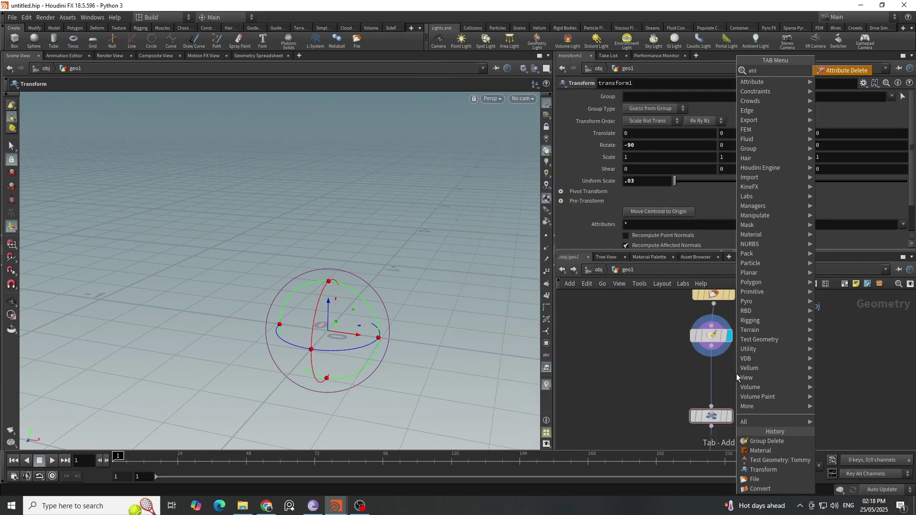
{"action": "key", "text": "Return"}
{"action": "left_click", "coordinate": [737, 374]}
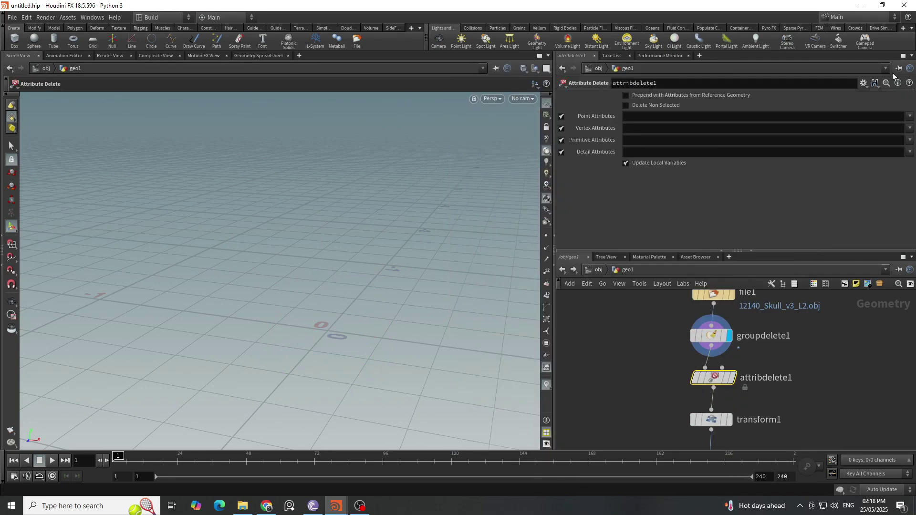
- Check the attribute lists of the Attribute Delete node for each class and set its primitive attributes to *
{"action": "left_click", "coordinate": [911, 117]}
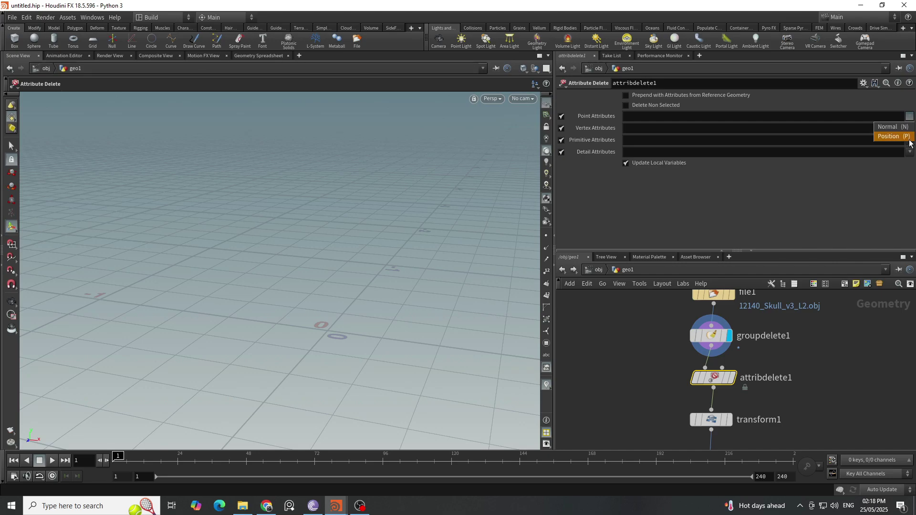
{"action": "left_click", "coordinate": [876, 182]}
{"action": "left_click", "coordinate": [910, 129]}
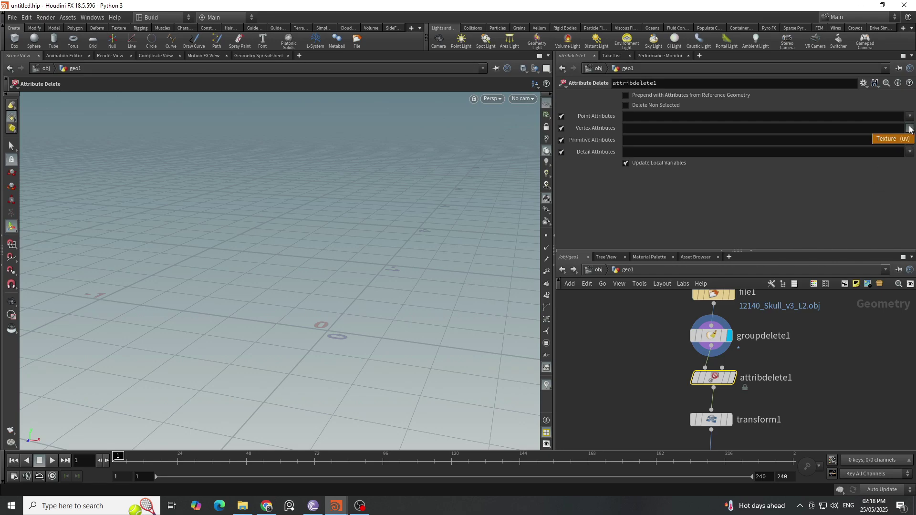
{"action": "left_click", "coordinate": [911, 141]}
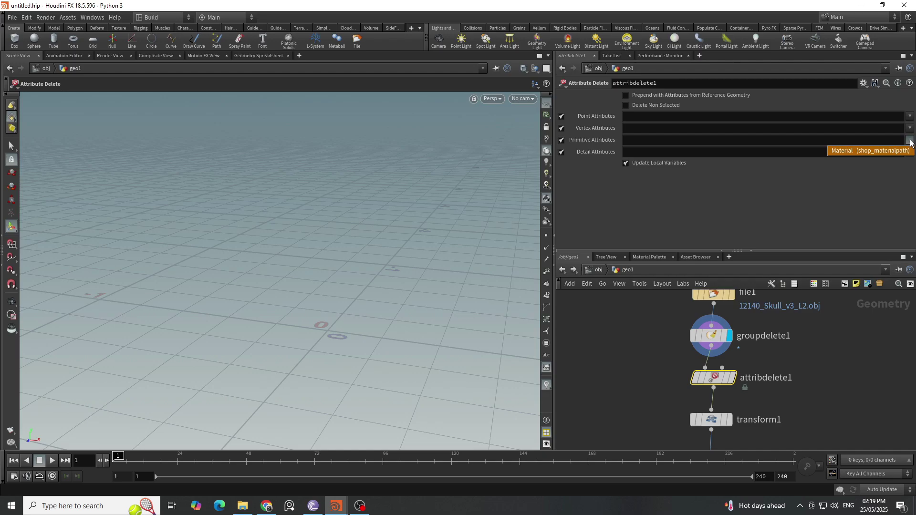
{"action": "left_click", "coordinate": [911, 141]}
{"action": "left_click", "coordinate": [880, 143]}
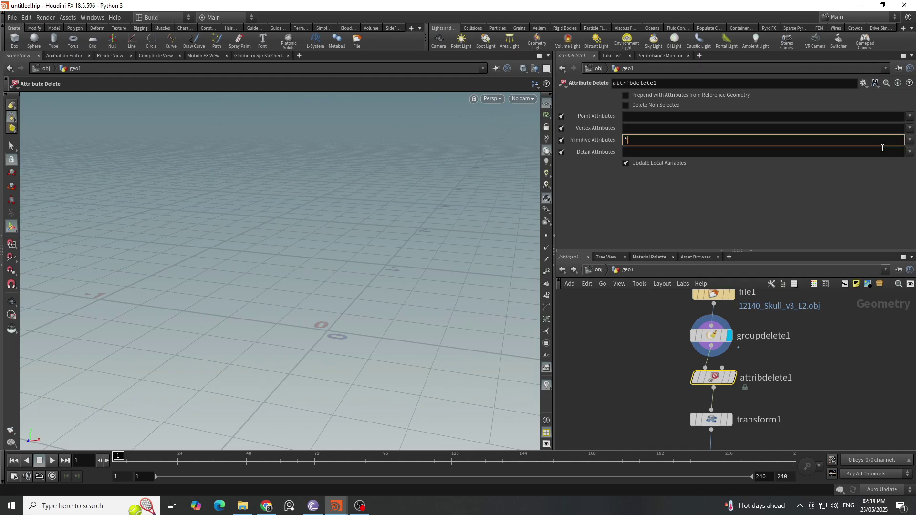
{"action": "type", "text": "*"}
{"action": "key", "text": "Return"}
{"action": "left_click", "coordinate": [910, 153]}
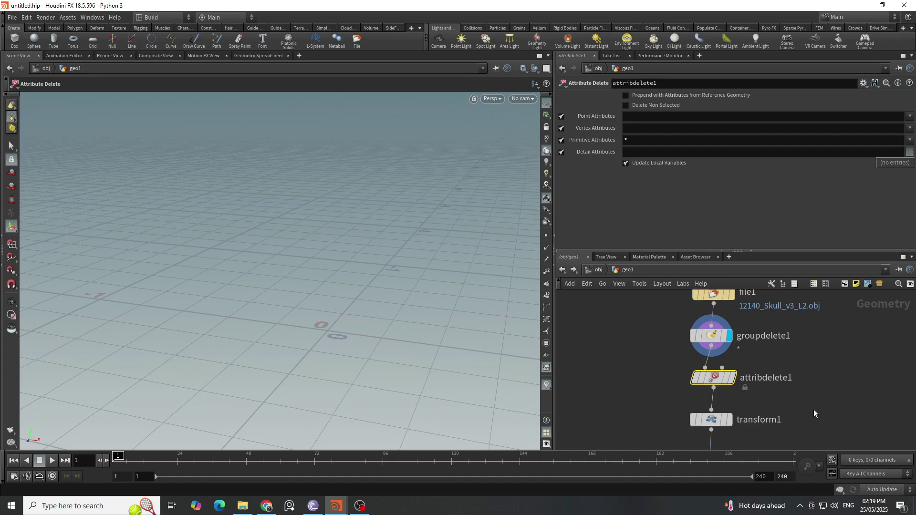
{"action": "left_click", "coordinate": [814, 411]}
- Display attribdelete1 and inspect which point and vertex attributes remain in its node info
{"action": "middle_click", "coordinate": [715, 381]}
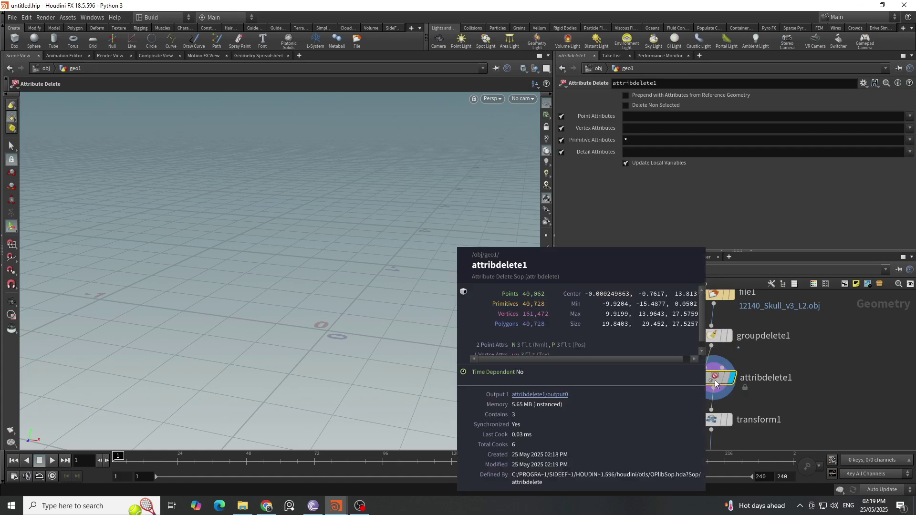
{"action": "left_click", "coordinate": [688, 400]}
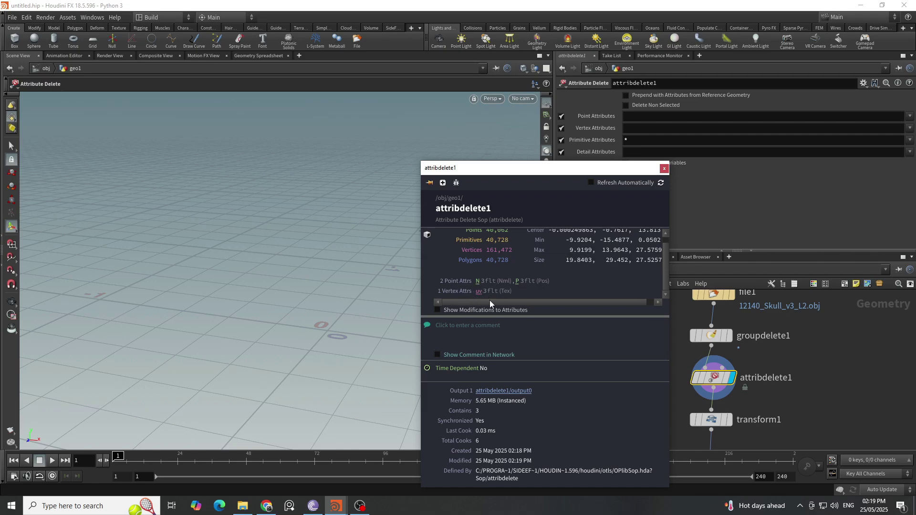
{"action": "left_click", "coordinate": [664, 168]}
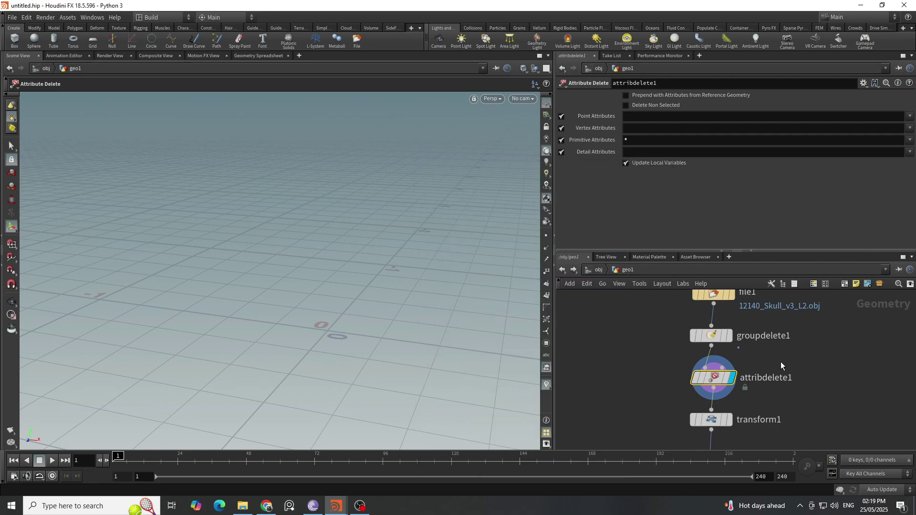
- Display transform1, orbit around the skull, and view its UV layout in the UV viewport
{"action": "left_click", "coordinate": [728, 420]}
{"action": "key", "text": "Escape"}
{"action": "left_click_drag", "start_coordinate": [324, 232], "coordinate": [321, 266]}
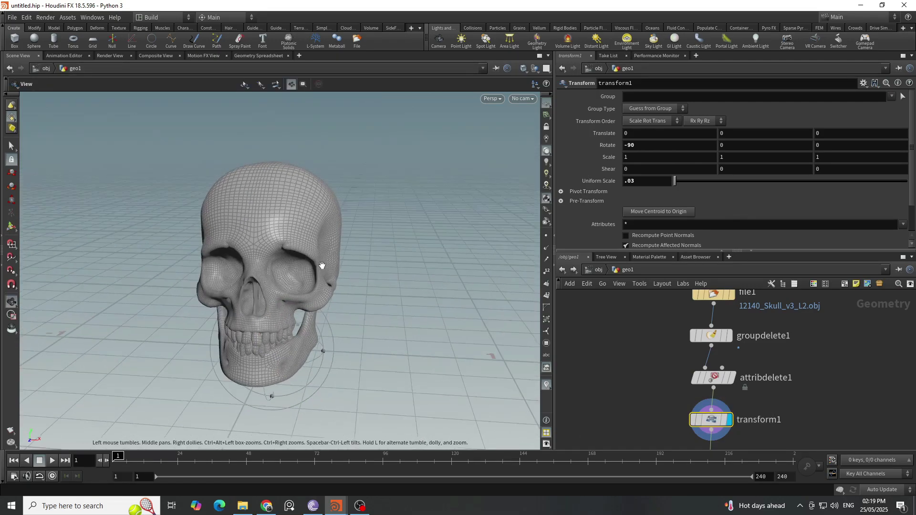
{"action": "key", "text": "t"}
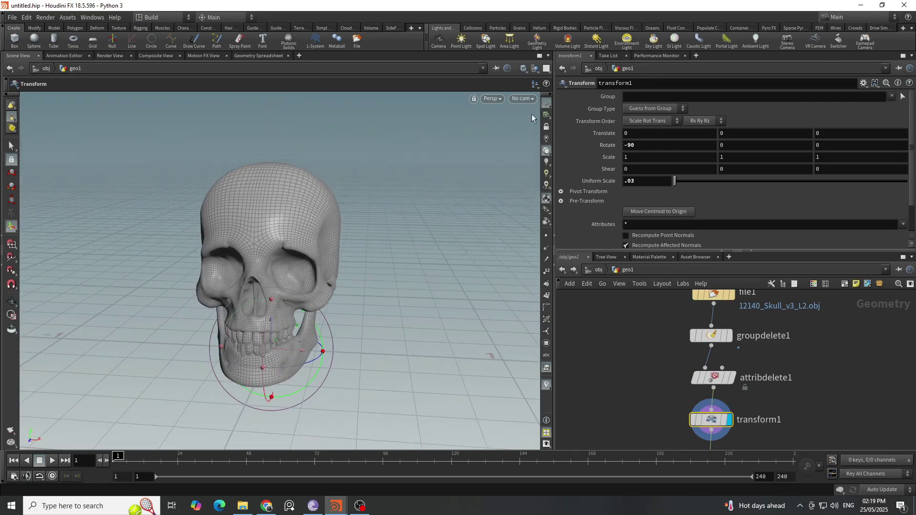
{"action": "left_click", "coordinate": [491, 100]}
{"action": "mouse_move", "coordinate": [508, 122]}
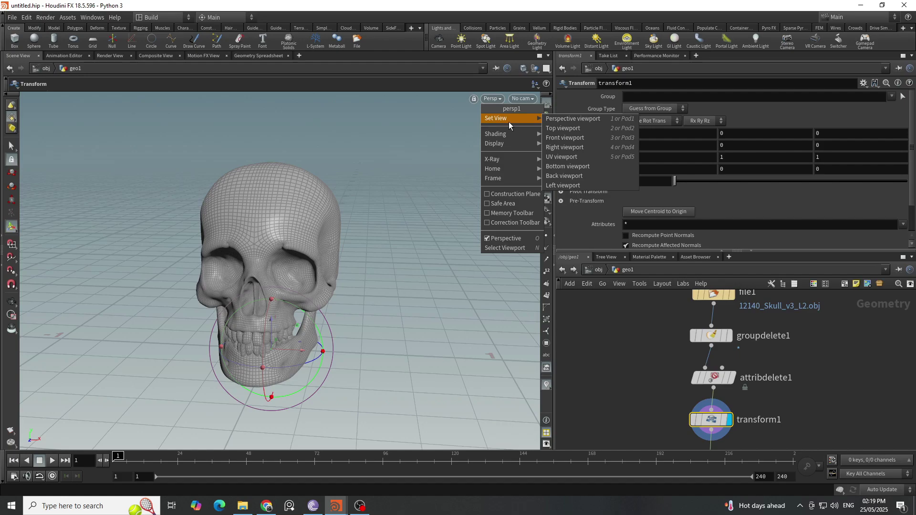
{"action": "left_click", "coordinate": [578, 157]}
{"action": "key", "text": "Escape"}
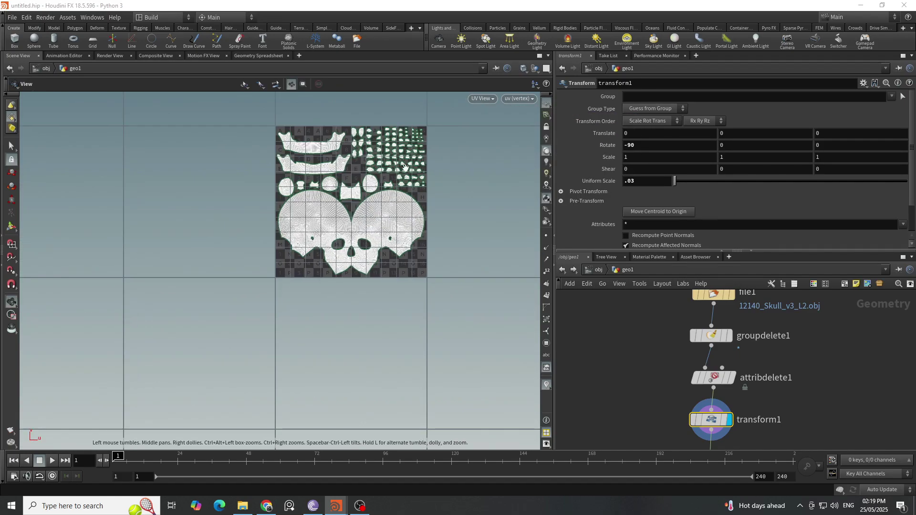
{"action": "scroll", "coordinate": [353, 241], "scroll_direction": "up", "scroll_amount": 3}
{"action": "key", "text": "Return"}
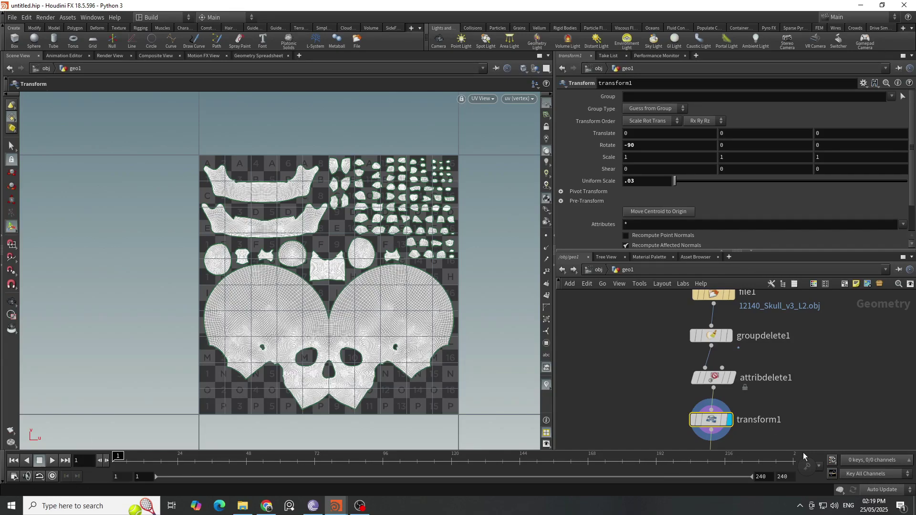
- Try adding uv to the vertex attributes that attribdelete1 removes
{"action": "scroll", "coordinate": [761, 432], "scroll_direction": "down", "scroll_amount": 3}
{"action": "scroll", "coordinate": [748, 363], "scroll_direction": "up", "scroll_amount": 2}
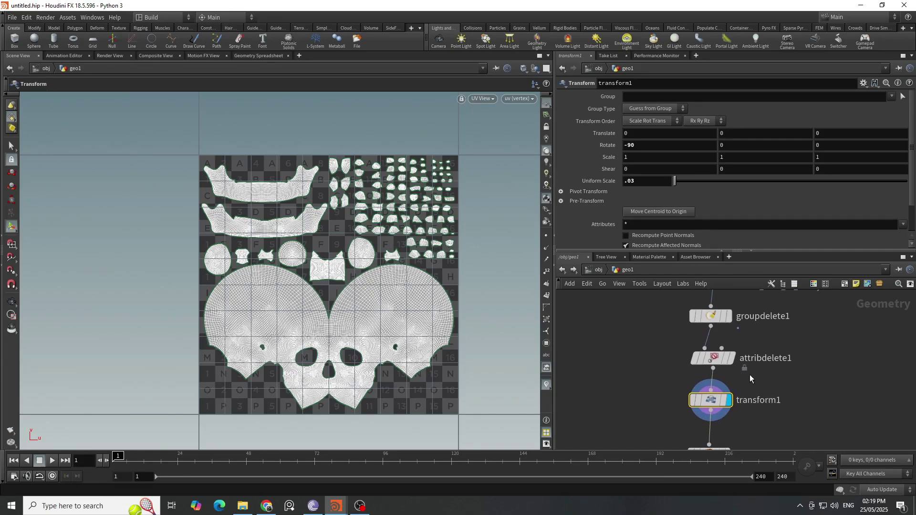
{"action": "left_click", "coordinate": [713, 359]}
{"action": "left_click", "coordinate": [911, 129]}
{"action": "left_click", "coordinate": [907, 140]}
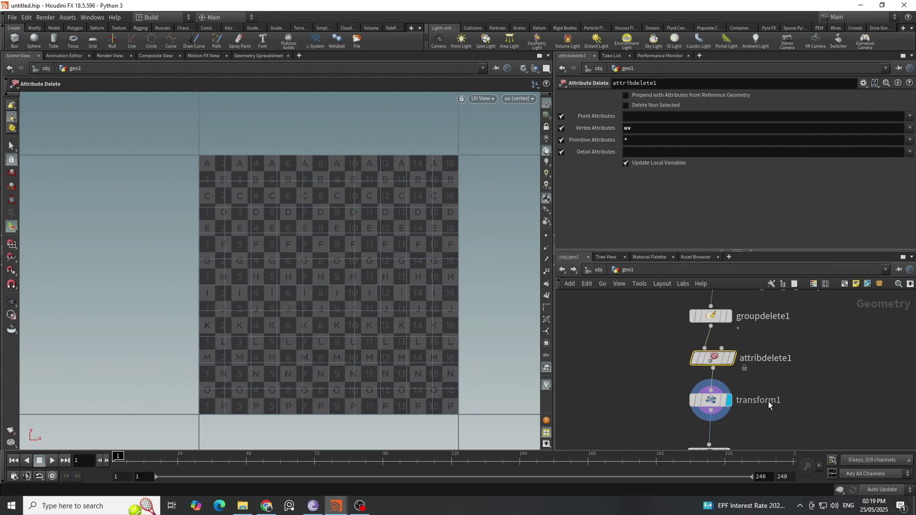
{"action": "scroll", "coordinate": [759, 429], "scroll_direction": "down", "scroll_amount": 2}
- Switch back to the perspective view and display material1 to examine the skull's shading without UVs
{"action": "key", "text": "Escape"}
{"action": "key", "text": "space+1"}
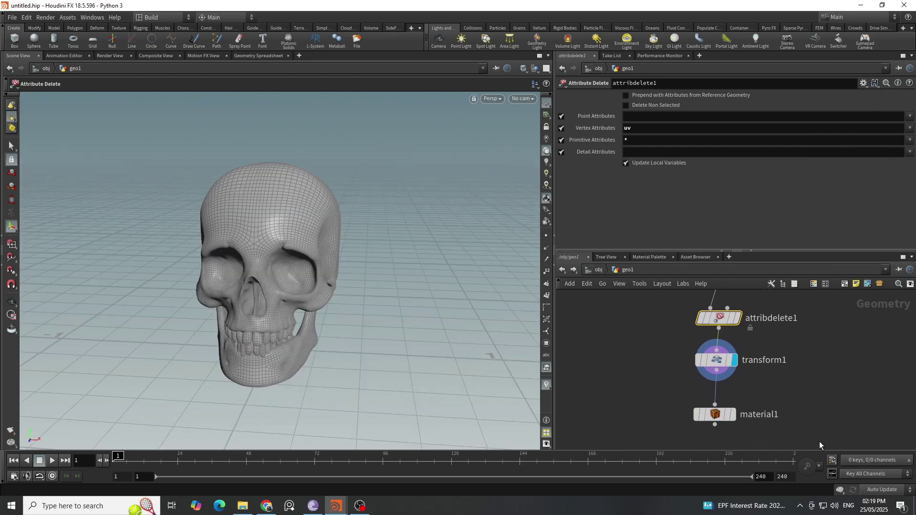
{"action": "left_click", "coordinate": [720, 416]}
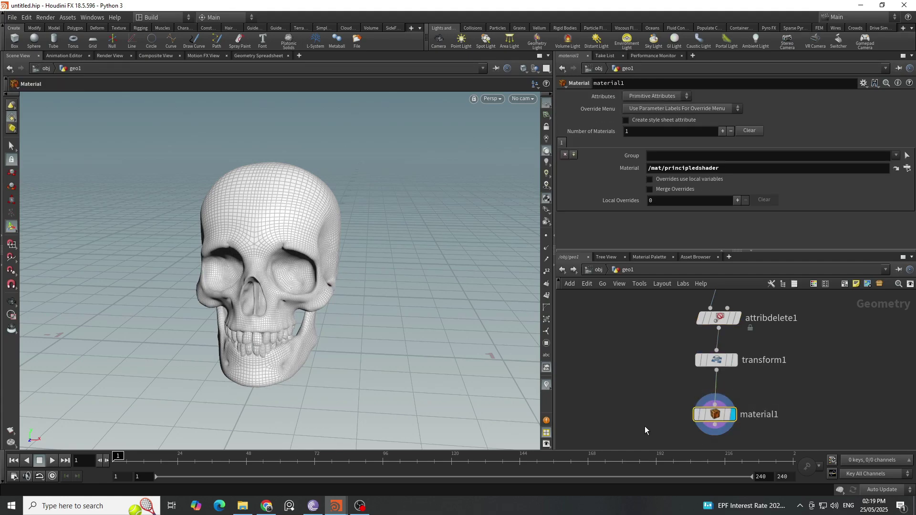
{"action": "left_click_drag", "start_coordinate": [383, 278], "coordinate": [370, 292]}
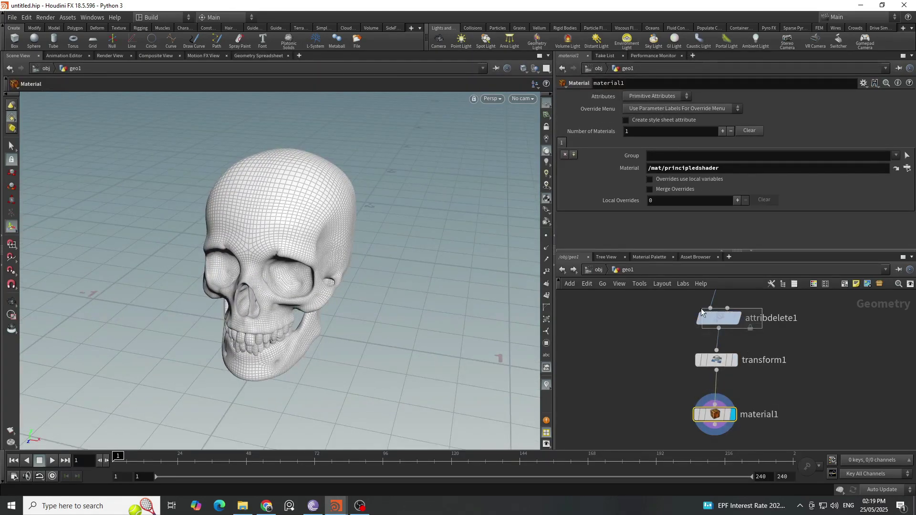
- Clear the vertex attributes of attribdelete1 to keep the UVs, reselect material1 and check the skull's texture
{"action": "left_click", "coordinate": [716, 318]}
{"action": "left_click", "coordinate": [635, 129]}
{"action": "type", "text": "uv"}
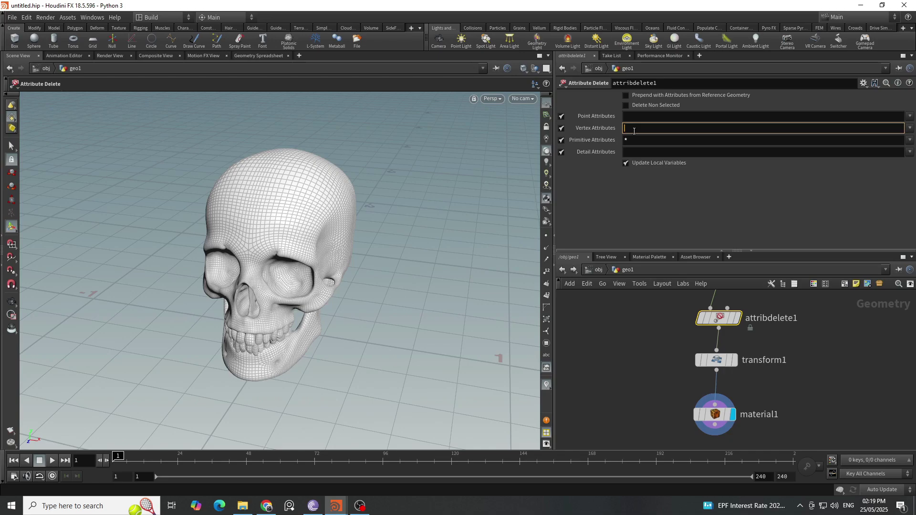
{"action": "key", "text": "Return"}
{"action": "left_click_drag", "start_coordinate": [649, 400], "coordinate": [783, 443]}
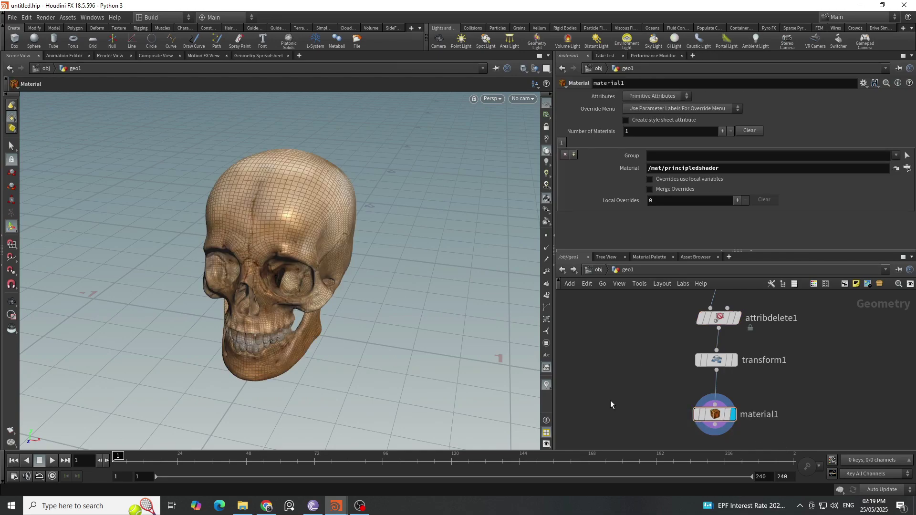
{"action": "left_click_drag", "start_coordinate": [275, 258], "coordinate": [379, 337]}
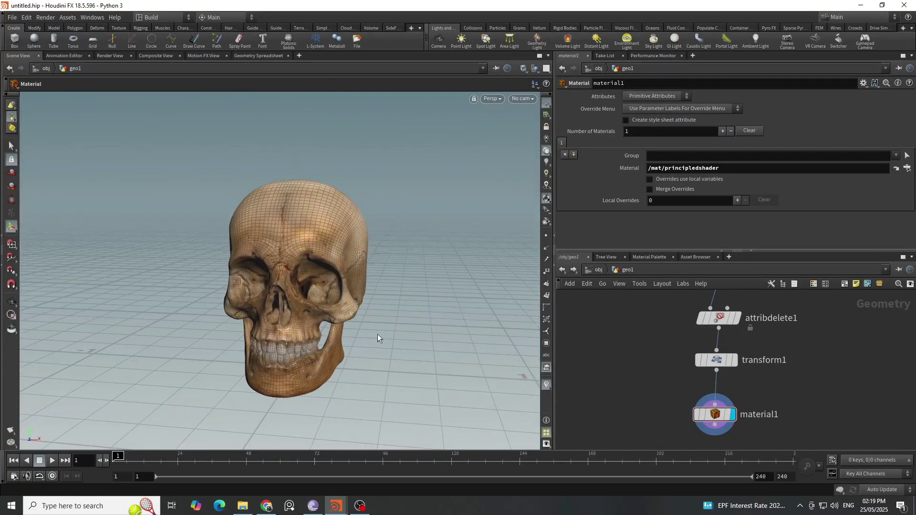
{"action": "scroll", "coordinate": [369, 334], "scroll_direction": "down", "scroll_amount": 3}
{"action": "scroll", "coordinate": [369, 334], "scroll_direction": "down", "scroll_amount": 2}
{"action": "key", "text": "Return"}
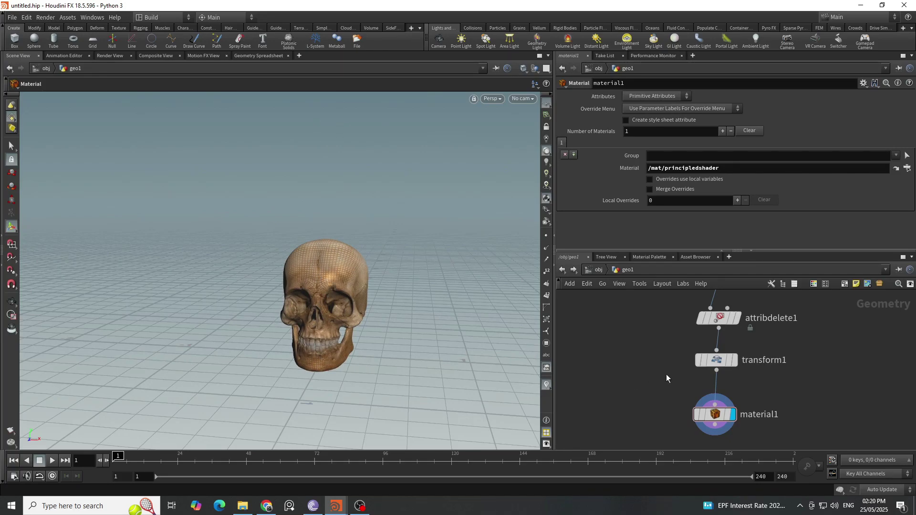
- Go up to the object level and rename the geo1 object as skull
{"action": "left_click", "coordinate": [598, 274]}
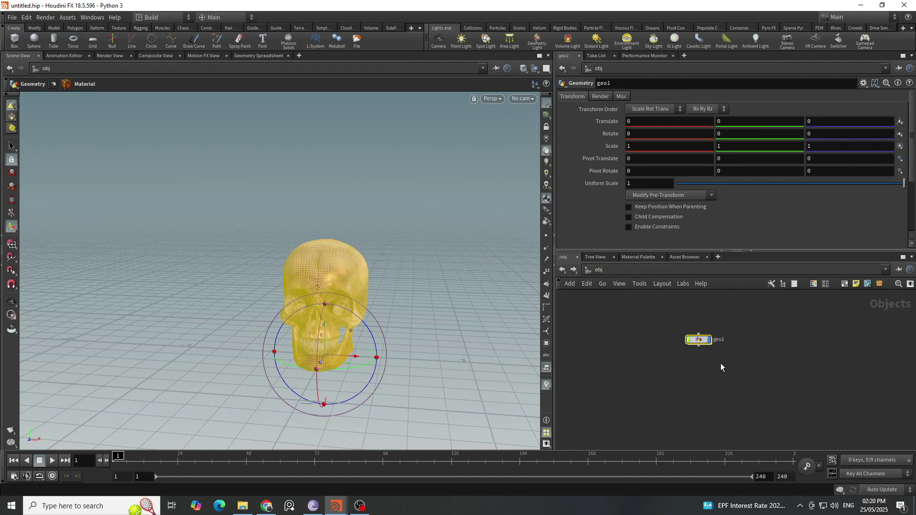
{"action": "double_click", "coordinate": [718, 340]}
{"action": "type", "text": "skull"}
{"action": "key", "text": "Return"}
- Add a new Geometry object below the skull object
{"action": "key", "text": "Tab"}
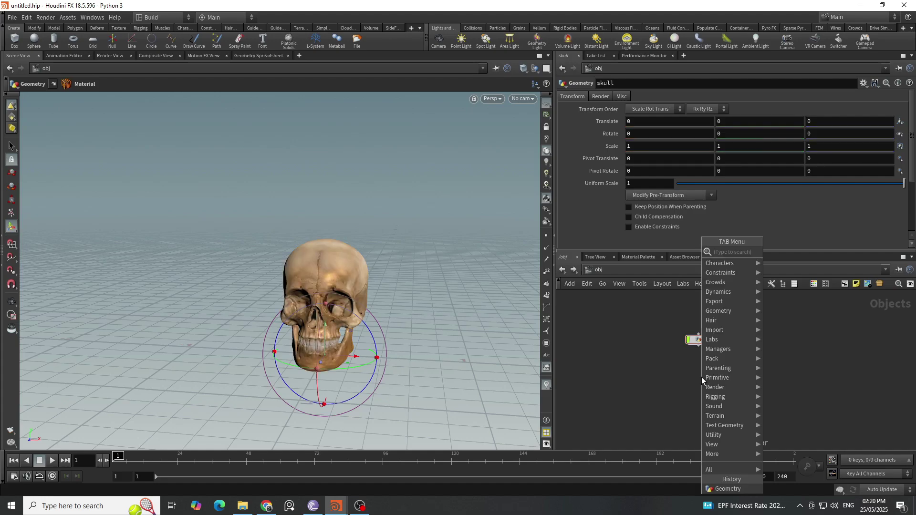
{"action": "type", "text": "geo"}
{"action": "key", "text": "Return"}
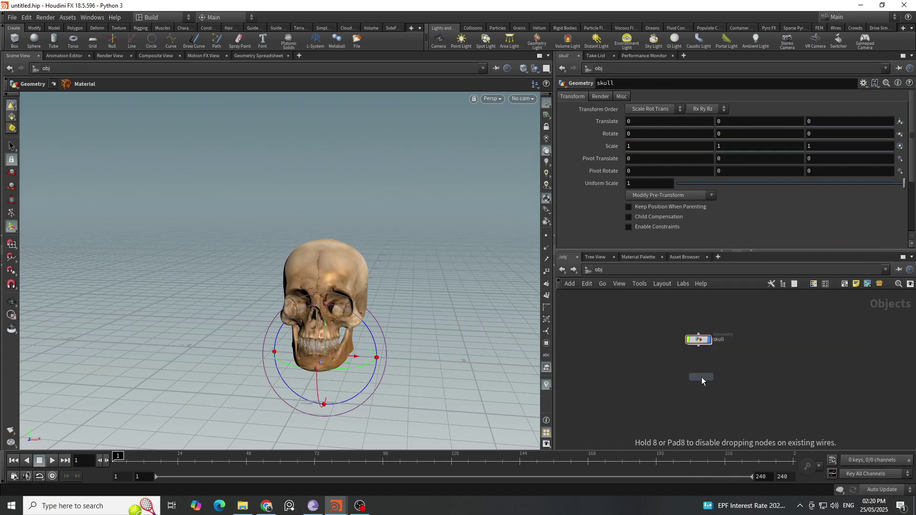
{"action": "left_click", "coordinate": [702, 377]}
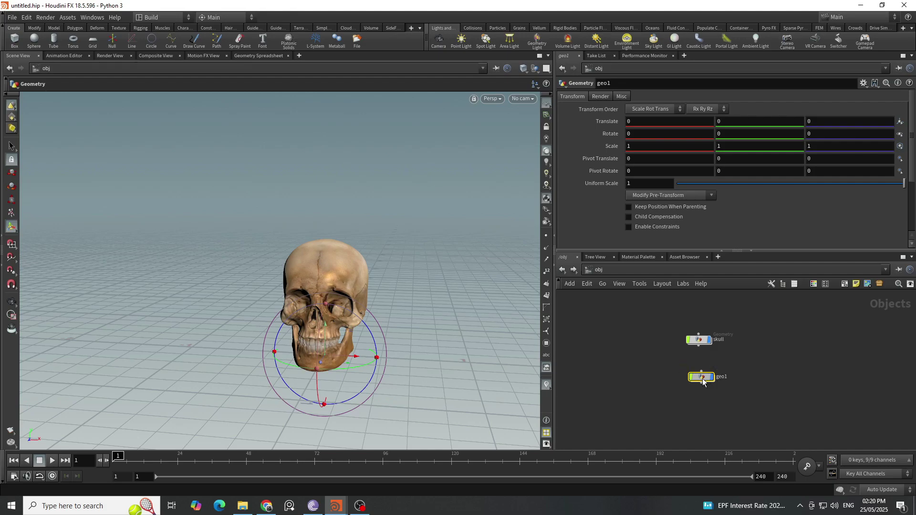
- Inside the skull object, add a Null node connected to the output of material1
{"action": "double_click", "coordinate": [700, 340]}
{"action": "scroll", "coordinate": [716, 329], "scroll_direction": "up", "scroll_amount": 5}
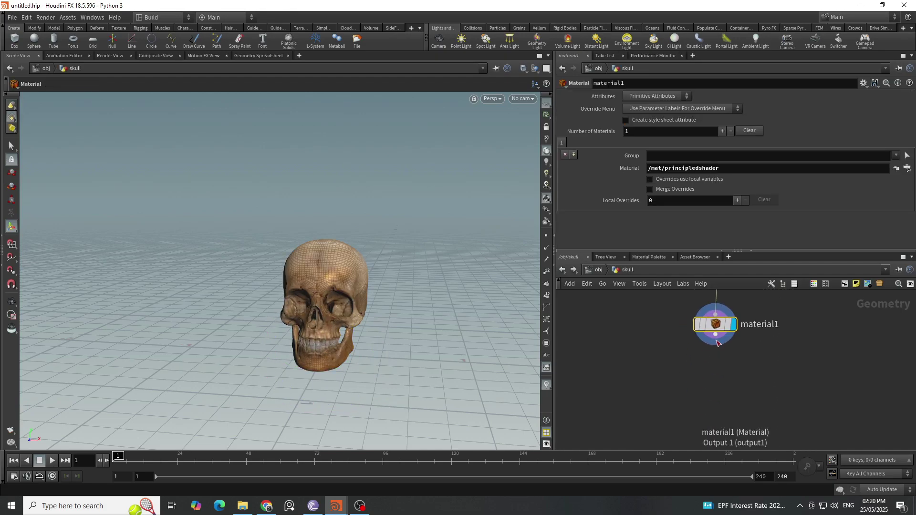
{"action": "left_click_drag", "start_coordinate": [716, 335], "coordinate": [695, 394]}
{"action": "key", "text": "Tab"}
{"action": "type", "text": "null"}
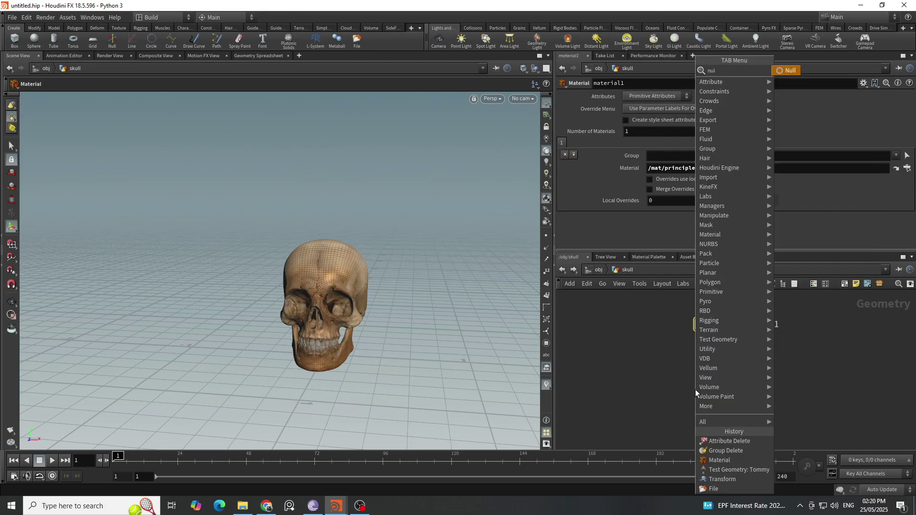
{"action": "key", "text": "Return"}
{"action": "left_click", "coordinate": [695, 389]}
{"action": "left_click_drag", "start_coordinate": [695, 390], "coordinate": [703, 389]}
- Rename the Null node as OUT_SKULL
{"action": "double_click", "coordinate": [730, 389]}
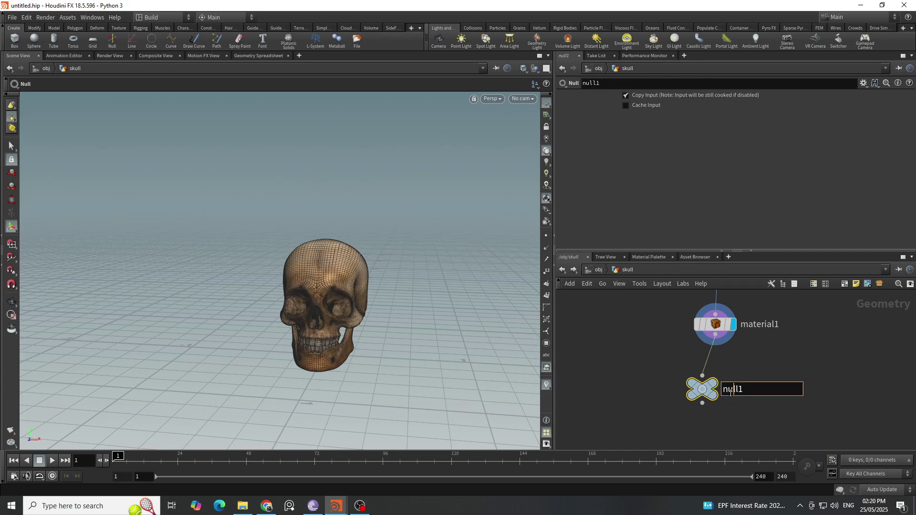
{"action": "type", "text": "OUT_SU"}
{"action": "key", "text": "BackSpace"}
{"action": "key", "text": "Return"}
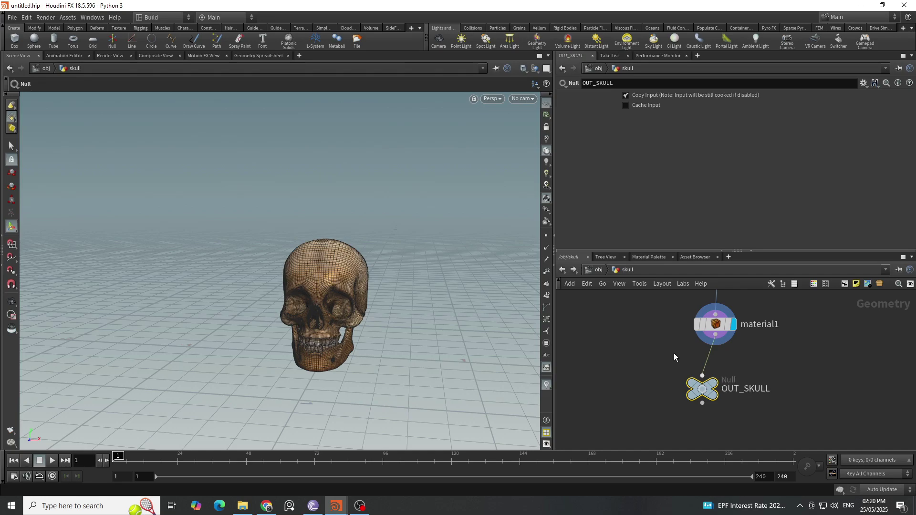
- Return to the object level, rename the new geometry object as EMT and enter its network
{"action": "left_click", "coordinate": [599, 270]}
{"action": "double_click", "coordinate": [719, 378]}
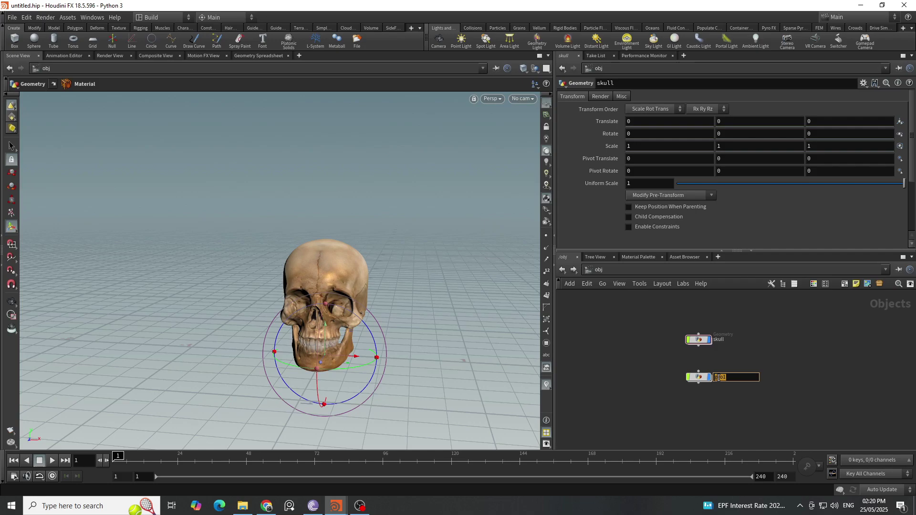
{"action": "type", "text": "EMT"}
{"action": "key", "text": "Return"}
{"action": "double_click", "coordinate": [698, 379]}
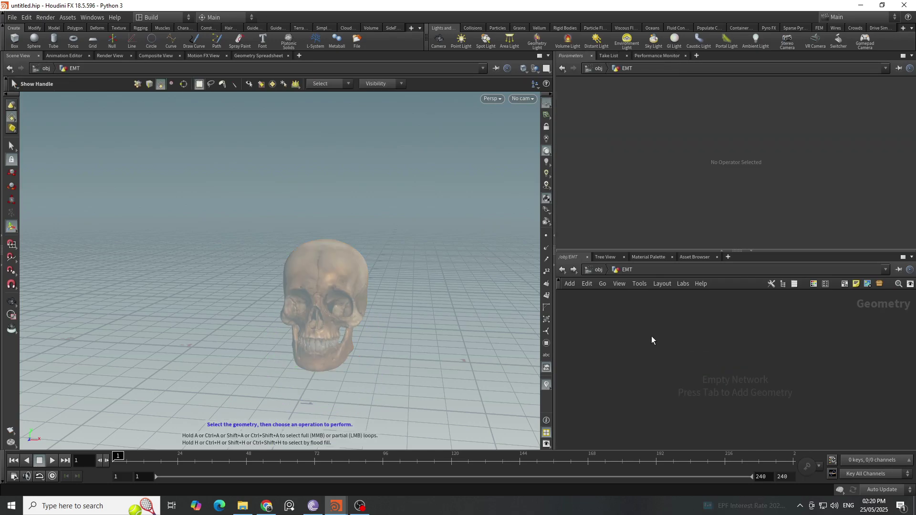
- Add a Sphere node to the empty EMT network
{"action": "key", "text": "Tab"}
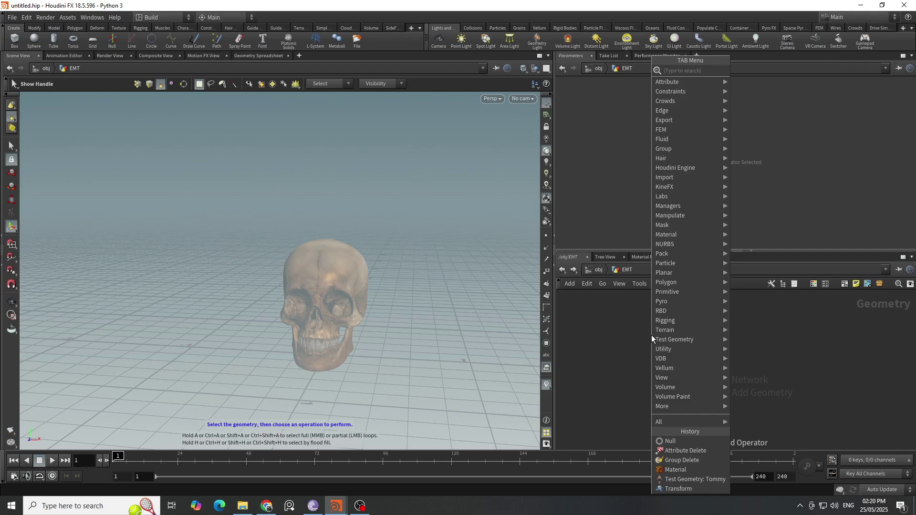
{"action": "type", "text": "object"}
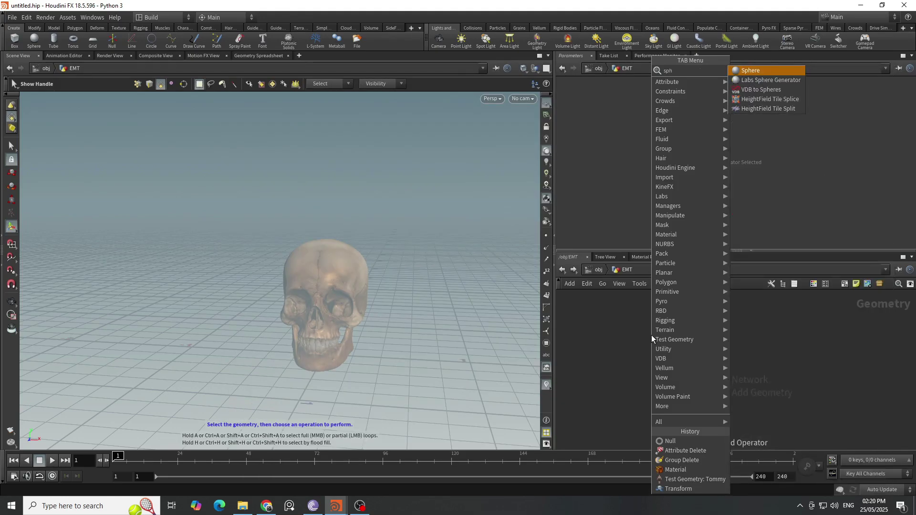
{"action": "key", "text": "Return"}
{"action": "left_click", "coordinate": [652, 335]}
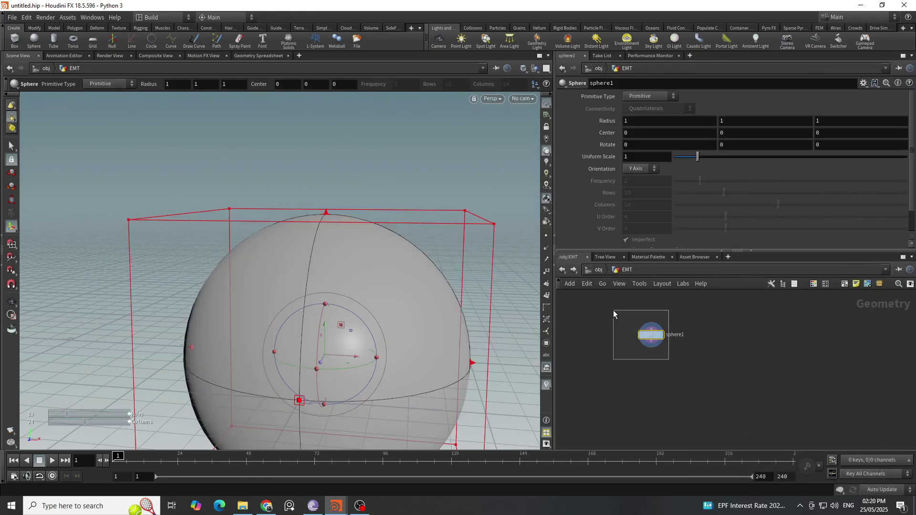
- Set the sphere's primitive type to Polygon and its frequency to 10
{"action": "left_click", "coordinate": [636, 96]}
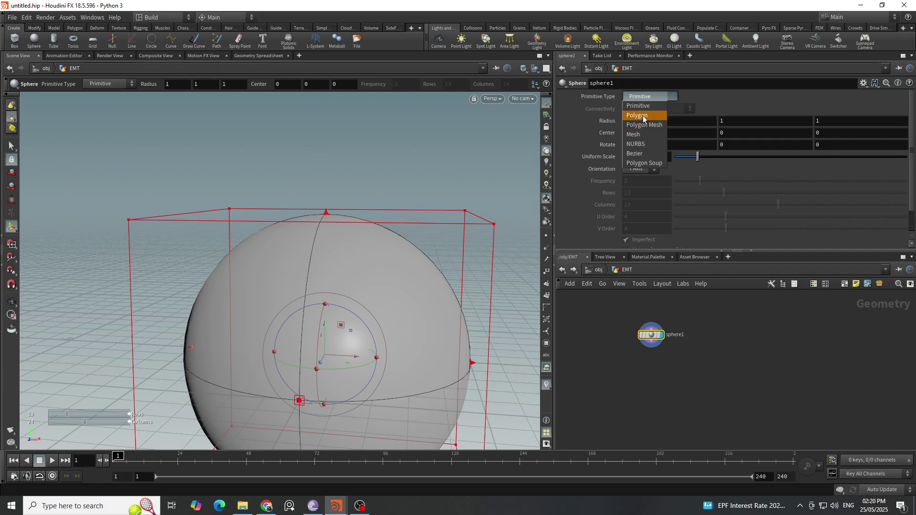
{"action": "left_click", "coordinate": [644, 116]}
{"action": "left_click_drag", "start_coordinate": [699, 181], "coordinate": [907, 180]}
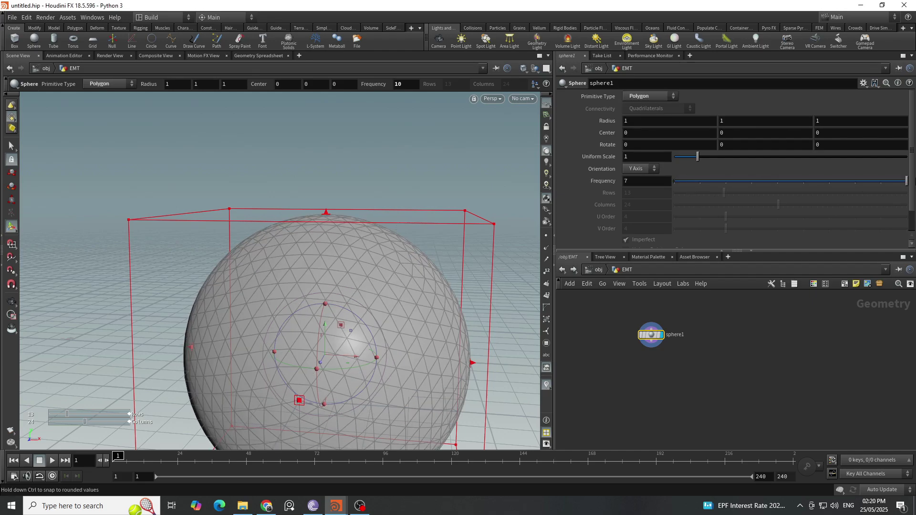
- Reposition sphere1 in the network and add a Transform node connected to its output
{"action": "left_click_drag", "start_coordinate": [652, 335], "coordinate": [693, 336]}
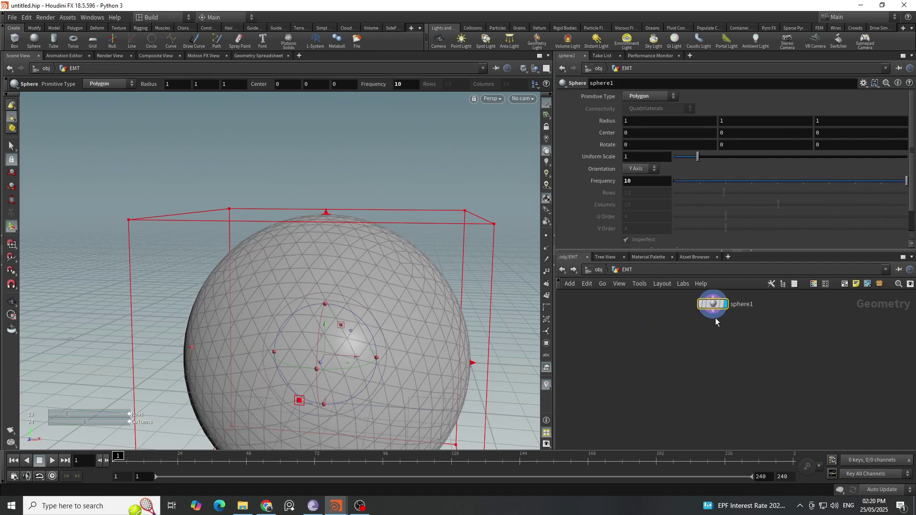
{"action": "key", "text": "Tab"}
{"action": "type", "text": "tra"}
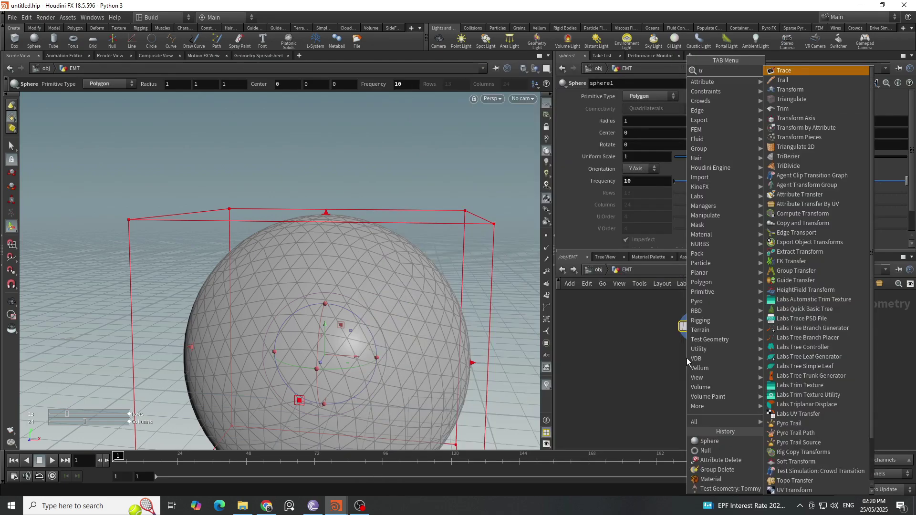
{"action": "key", "text": "Down"}
{"action": "key", "text": "Down"}
{"action": "key", "text": "Return"}
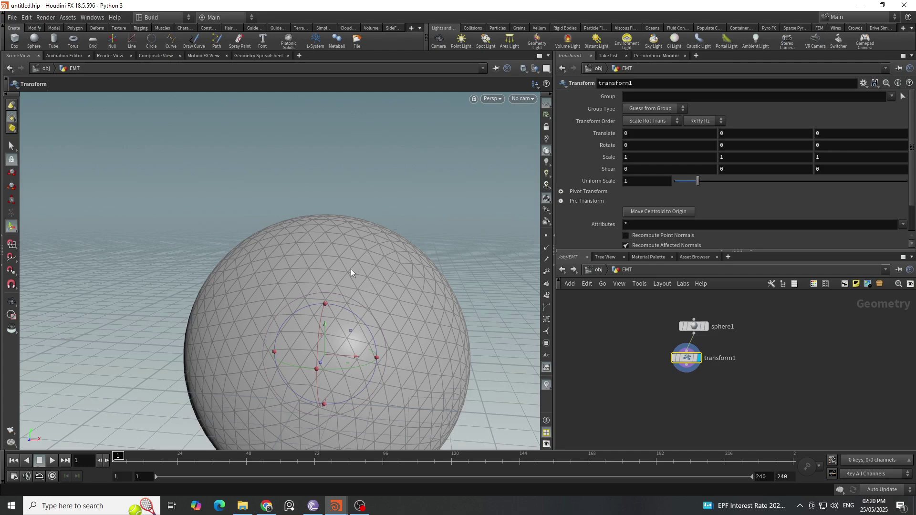
- Set the transform's uniform scale to 0.1 and raise the sphere above the skull to a Y translation of about 1.82
{"action": "scroll", "coordinate": [344, 310], "scroll_direction": "down", "scroll_amount": 3}
{"action": "left_click", "coordinate": [647, 182]}
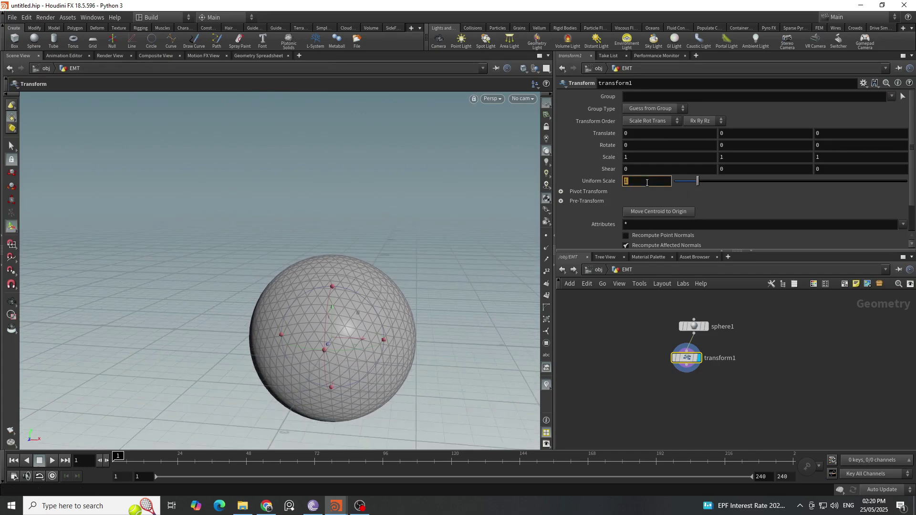
{"action": "type", "text": ".1"}
{"action": "key", "text": "Return"}
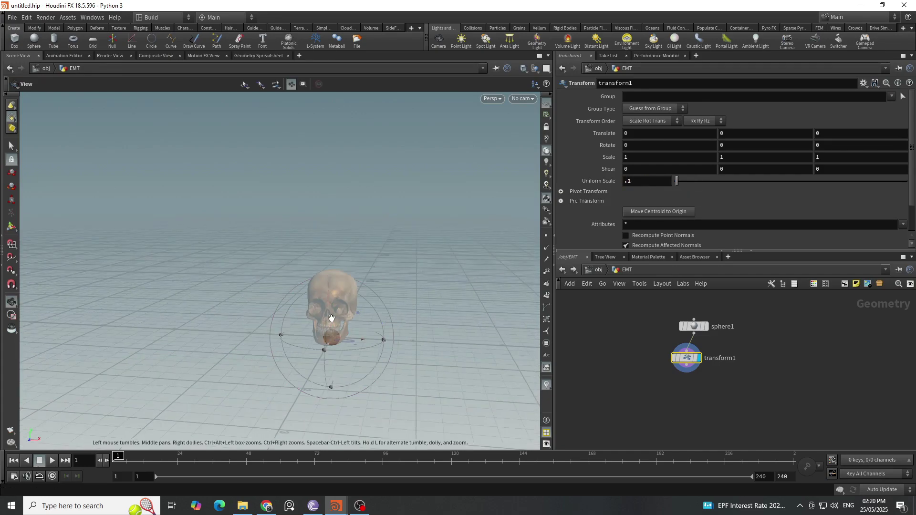
{"action": "left_click_drag", "start_coordinate": [334, 316], "coordinate": [319, 158]}
- Reduce the transform's uniform scale to 0.06
{"action": "left_click_drag", "start_coordinate": [628, 182], "coordinate": [691, 184]}
{"action": "type", "text": "."}
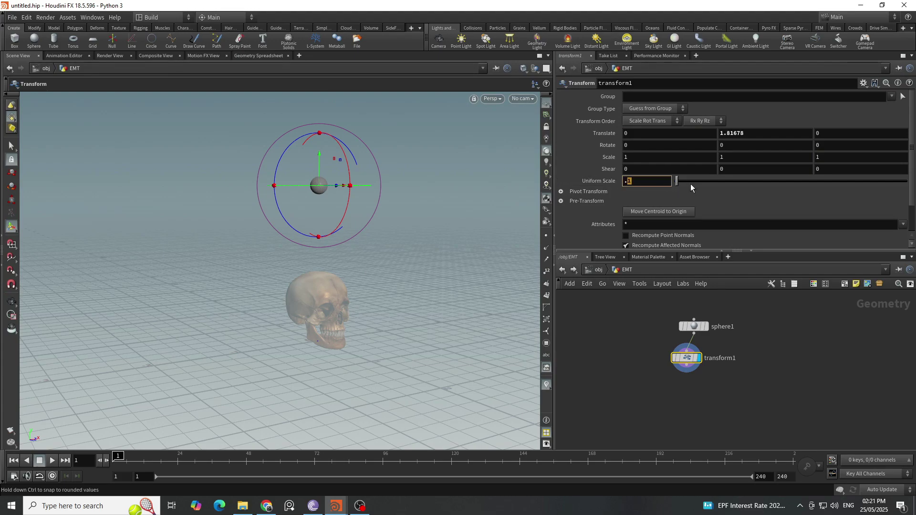
{"action": "type", "text": "06"}
{"action": "key", "text": "Return"}
{"action": "left_click_drag", "start_coordinate": [372, 287], "coordinate": [336, 299], "text": "alt"}
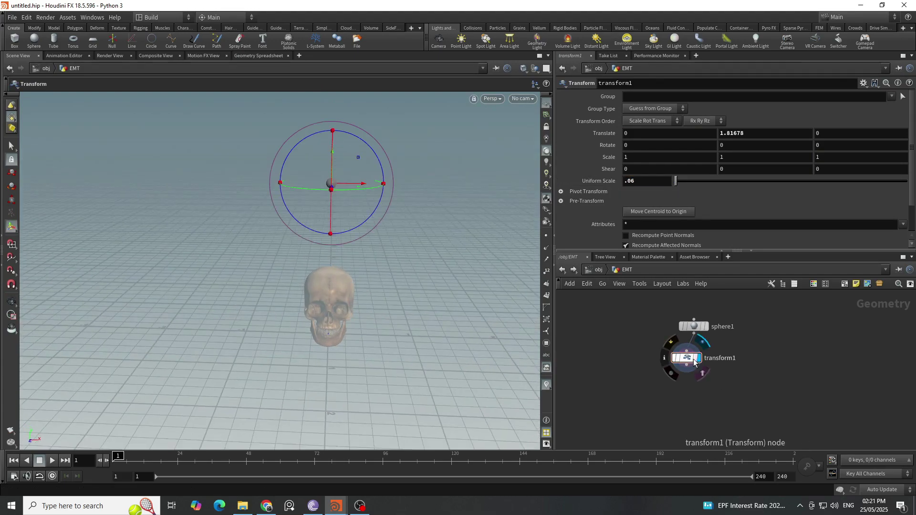
- Align transform1 under the sphere node and add a Null node connected to its output
{"action": "left_click_drag", "start_coordinate": [689, 359], "coordinate": [697, 360]}
{"action": "middle_click_drag", "start_coordinate": [704, 411], "coordinate": [701, 388]}
{"action": "left_click_drag", "start_coordinate": [693, 342], "coordinate": [692, 385]}
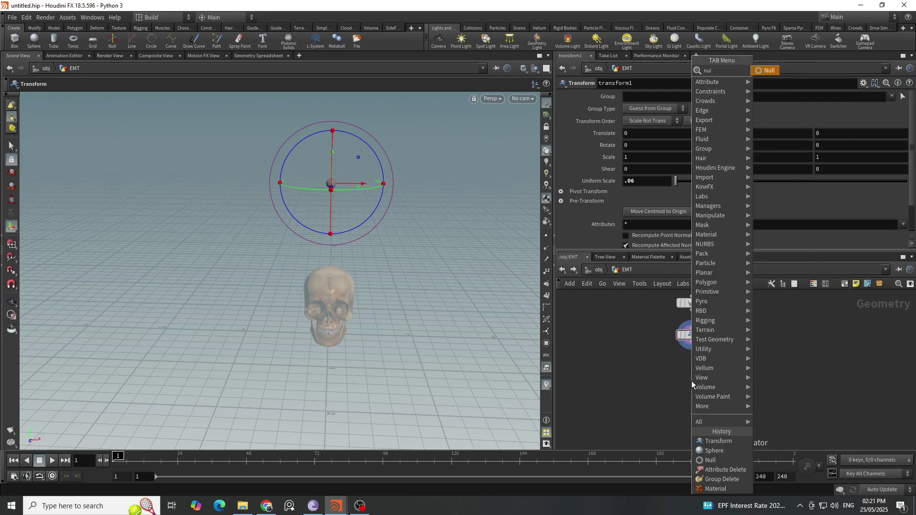
{"action": "key", "text": "Escape"}
{"action": "left_click", "coordinate": [693, 385]}
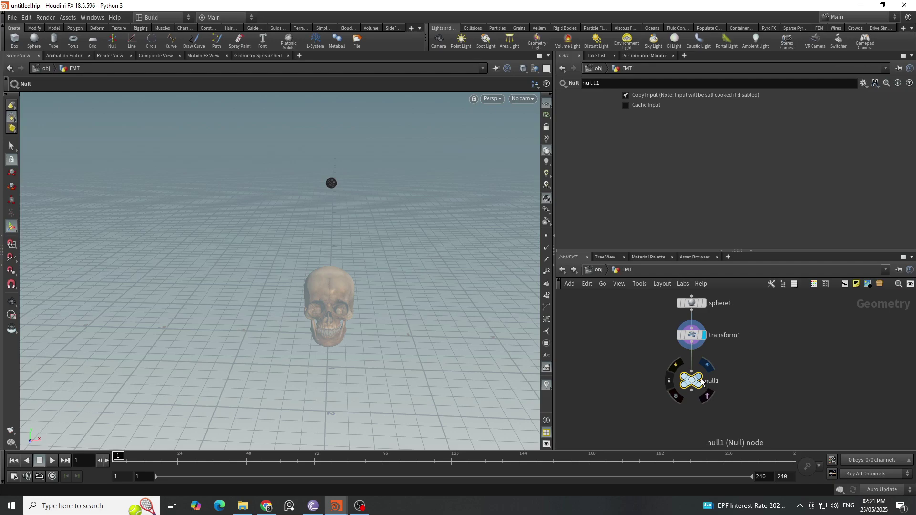
- Make the Null node the displayed node and rename it OUT_EMT
{"action": "double_click", "coordinate": [710, 382]}
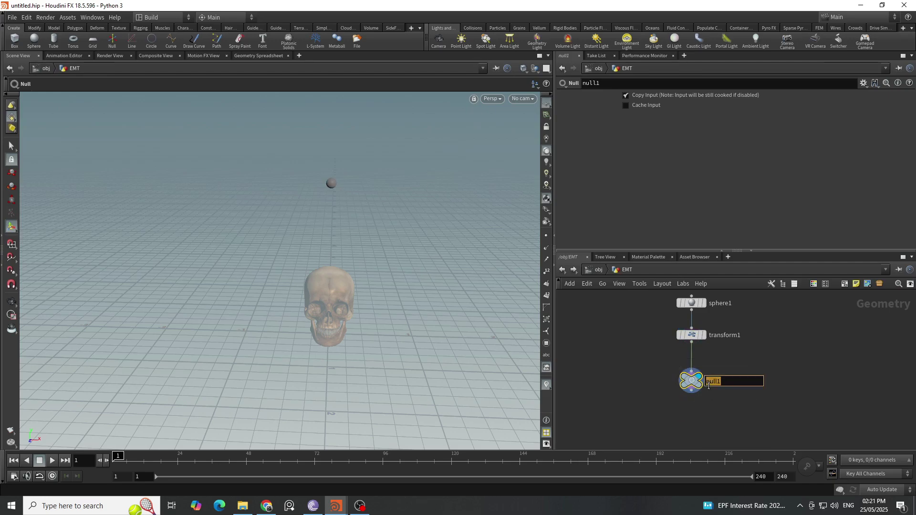
{"action": "type", "text": "oUT_EMP"}
{"action": "key", "text": "BackSpace"}
{"action": "type", "text": "T"}
{"action": "key", "text": "Return"}
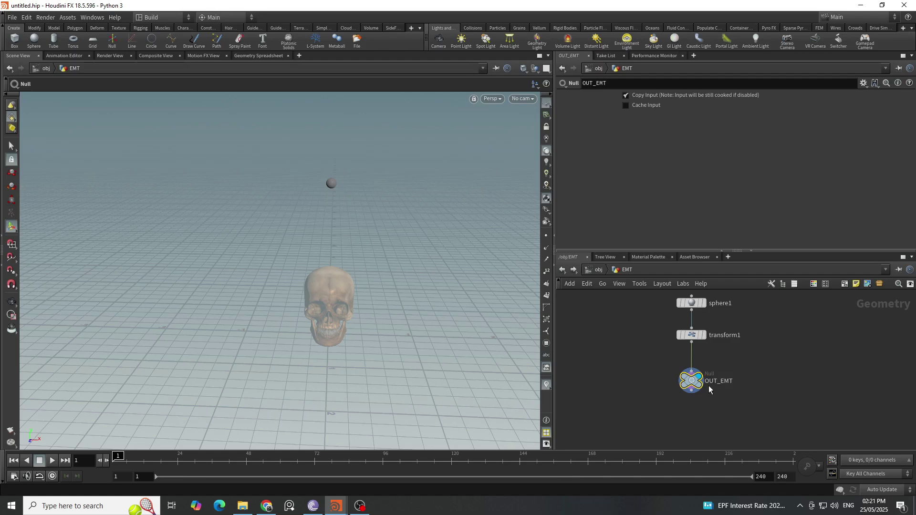
- Add a DOP Network node beside the OUT_EMT chain, place it slightly lower and make it the displayed node
{"action": "key", "text": "Tab"}
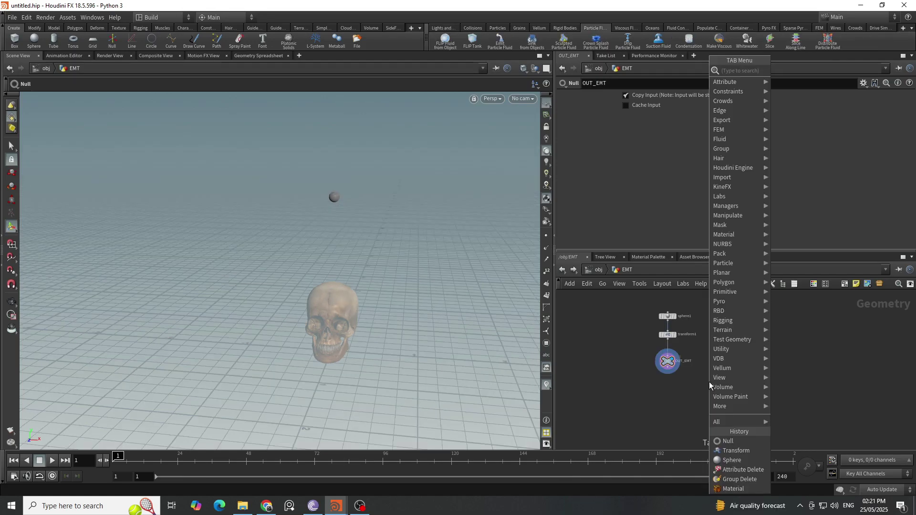
{"action": "type", "text": "dop"}
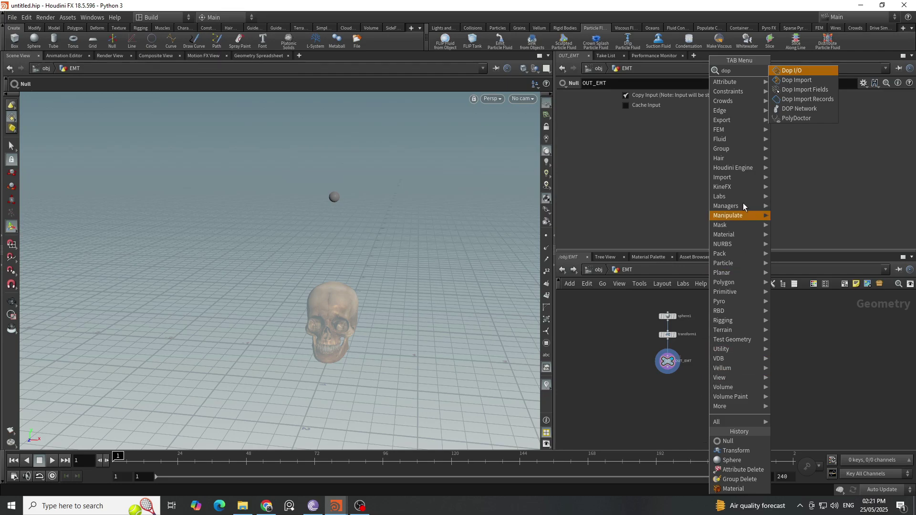
{"action": "left_click", "coordinate": [808, 110]}
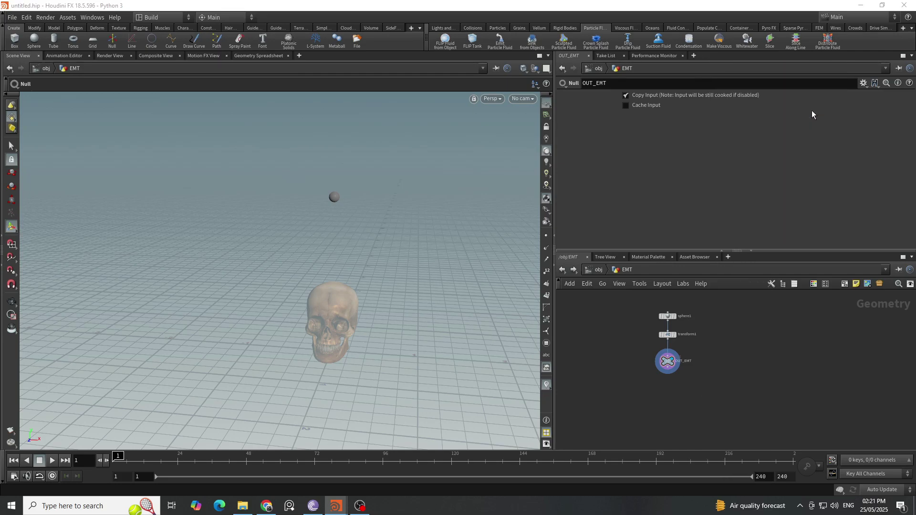
{"action": "left_click", "coordinate": [742, 377]}
{"action": "scroll", "coordinate": [726, 366], "scroll_direction": "up", "scroll_amount": 1}
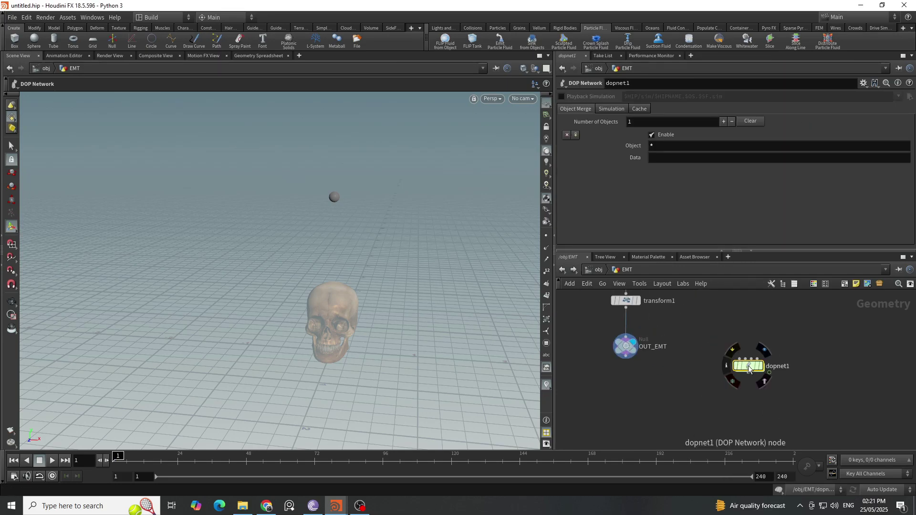
{"action": "left_click_drag", "start_coordinate": [756, 371], "coordinate": [748, 397]}
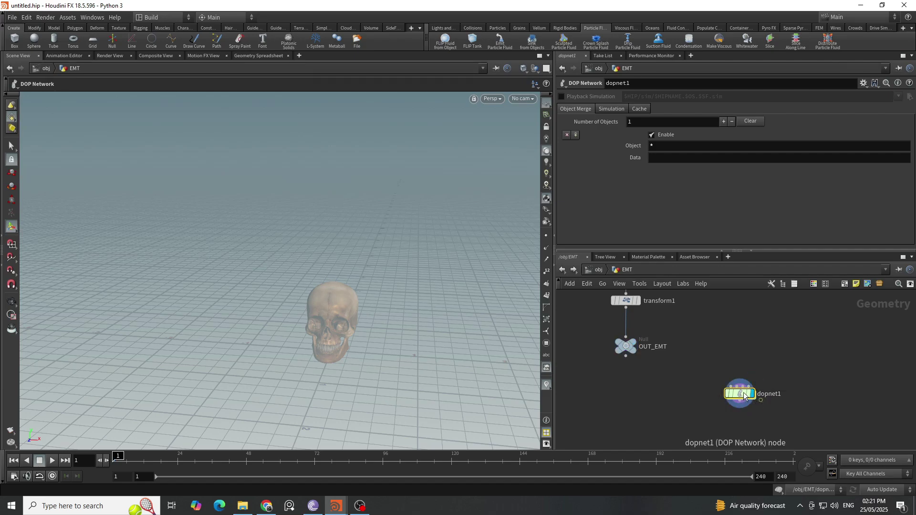
- Enter the DOP network and add a Gravity Force node connected to the output node
{"action": "double_click", "coordinate": [744, 394]}
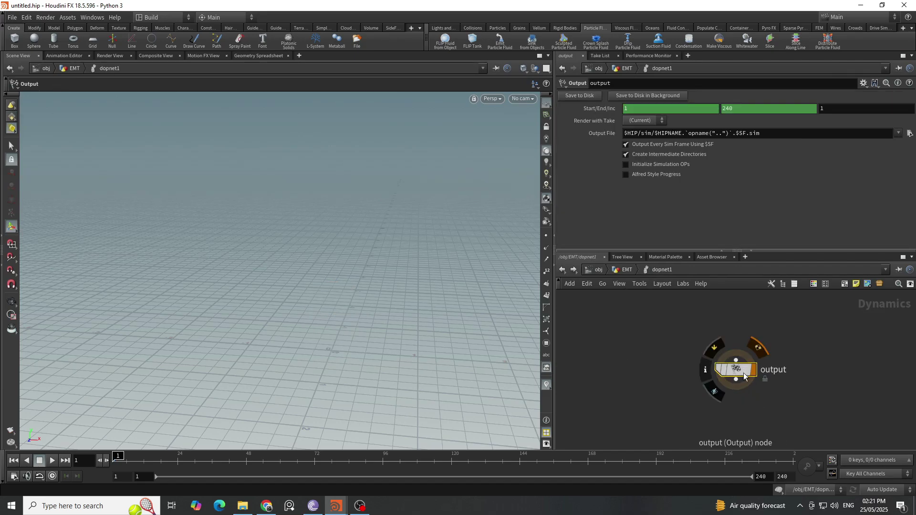
{"action": "scroll", "coordinate": [688, 371], "scroll_direction": "up", "scroll_amount": 3}
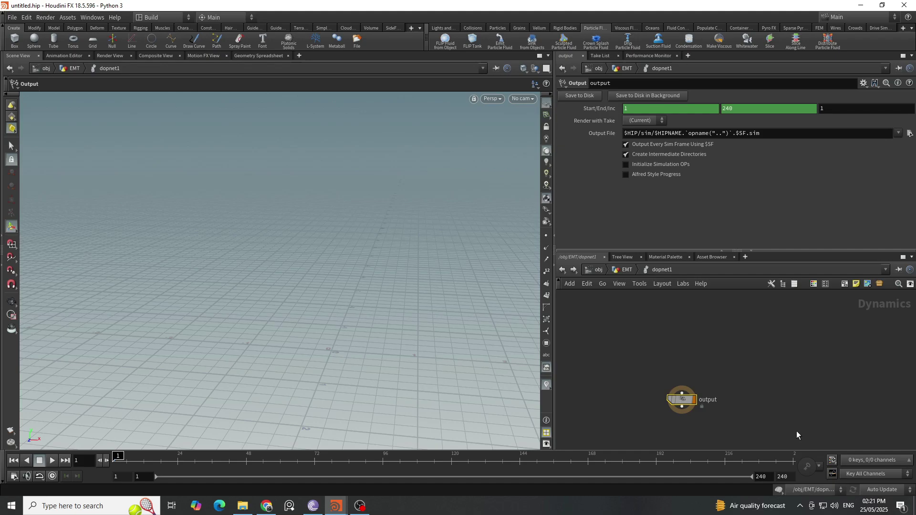
{"action": "key", "text": "Tab"}
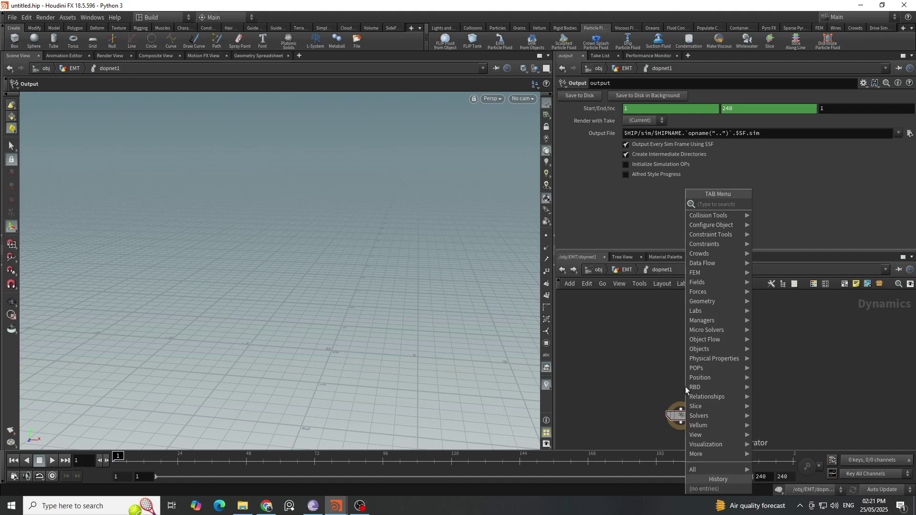
{"action": "type", "text": "gr"}
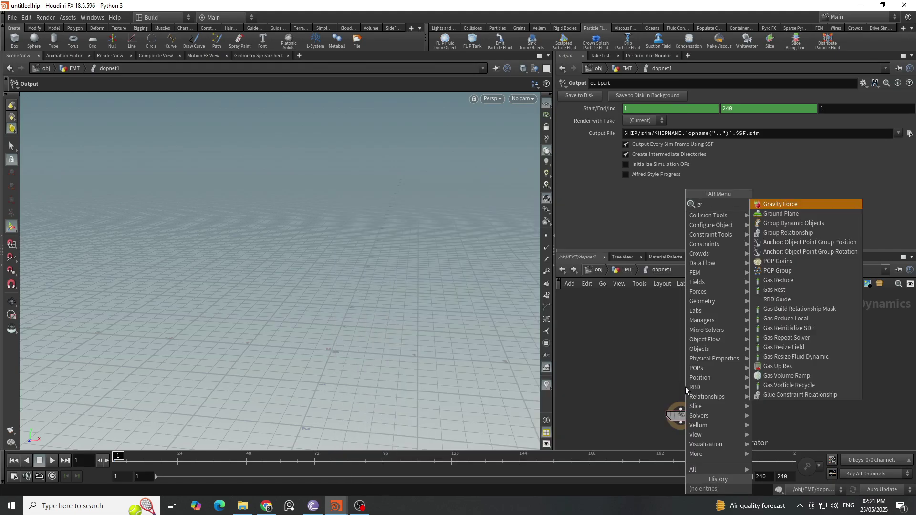
{"action": "key", "text": "Return"}
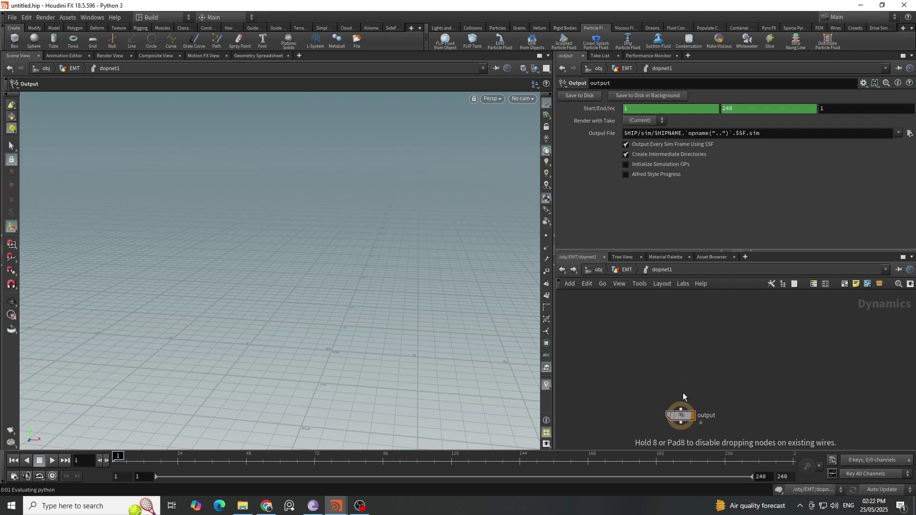
{"action": "left_click", "coordinate": [683, 394]}
{"action": "scroll", "coordinate": [699, 358], "scroll_direction": "up", "scroll_amount": 2}
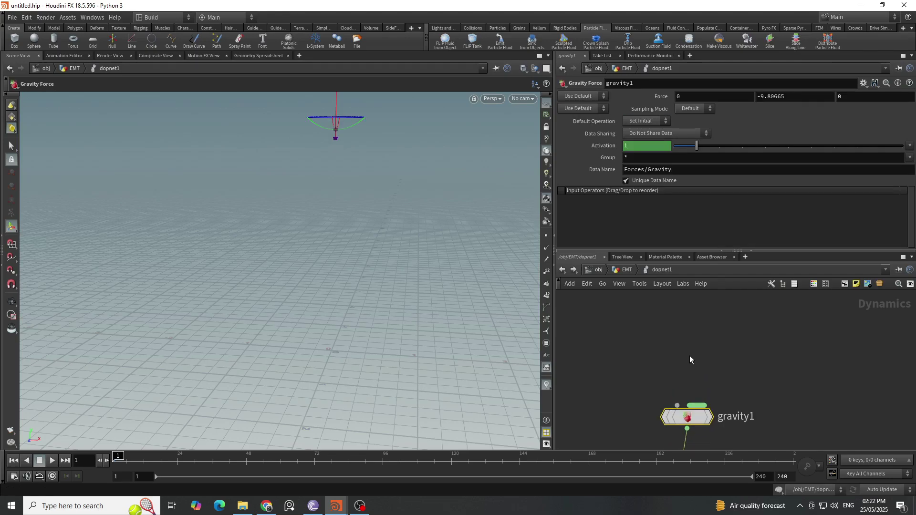
- Add a FLIP Solver node above gravity1 and connect its output to gravity1's first input
{"action": "key", "text": "Tab"}
{"action": "type", "text": "f"}
{"action": "type", "text": "p"}
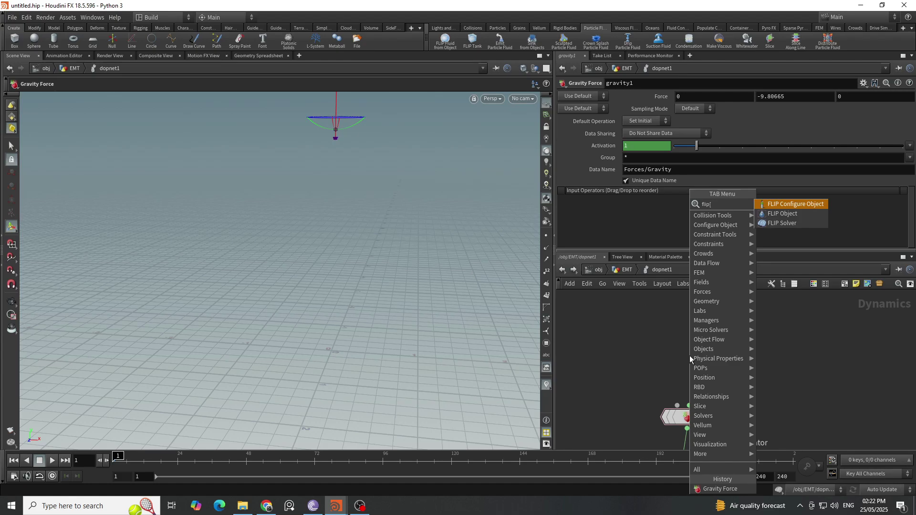
{"action": "type", "text": "s"}
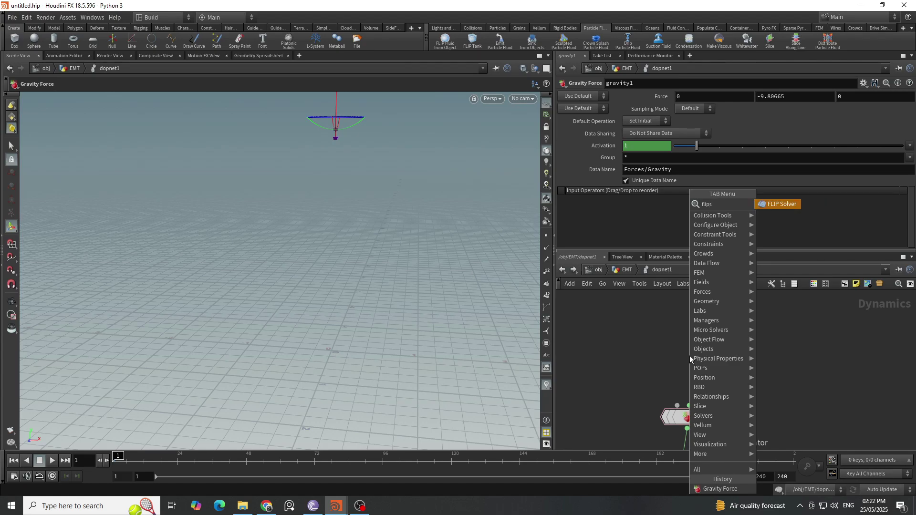
{"action": "key", "text": "Return"}
{"action": "left_click", "coordinate": [688, 366]}
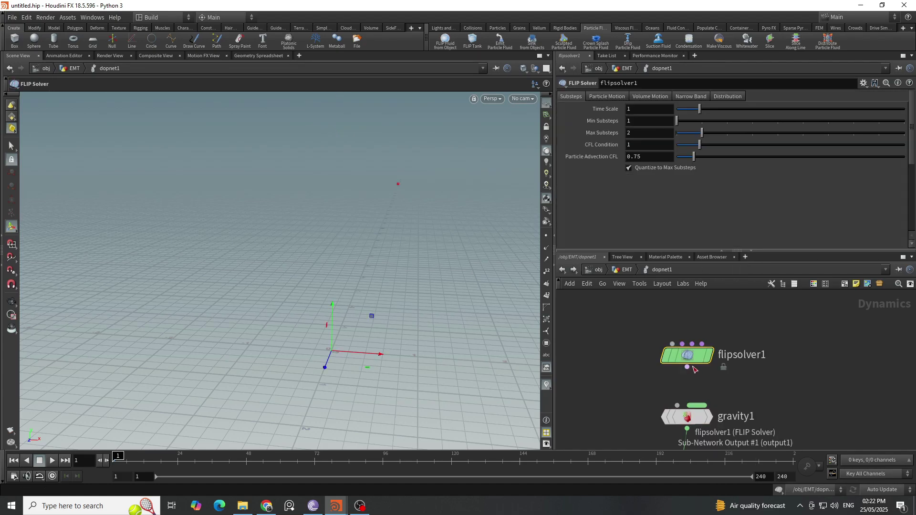
{"action": "left_click_drag", "start_coordinate": [688, 368], "coordinate": [677, 406]}
- Add a FLIP Object node above the FLIP Solver
{"action": "middle_click_drag", "start_coordinate": [749, 382], "coordinate": [745, 424]}
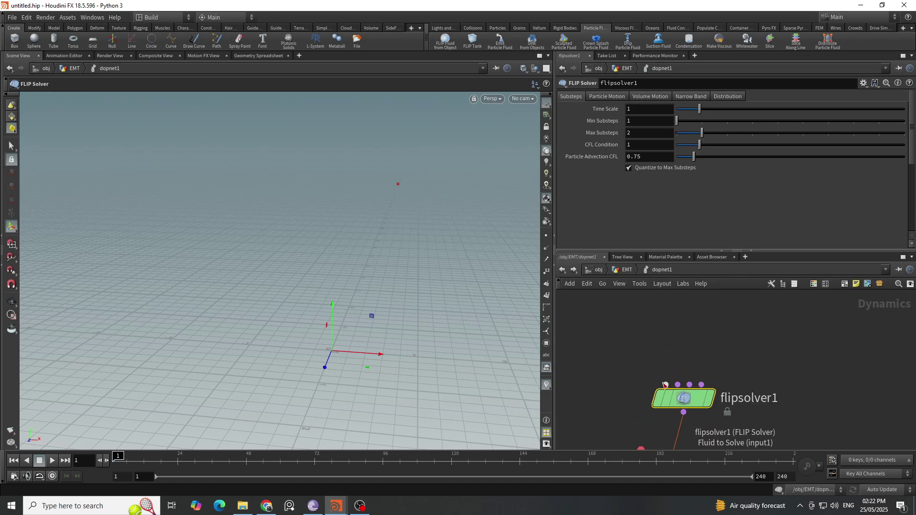
{"action": "scroll", "coordinate": [643, 351], "scroll_direction": "down", "scroll_amount": 2}
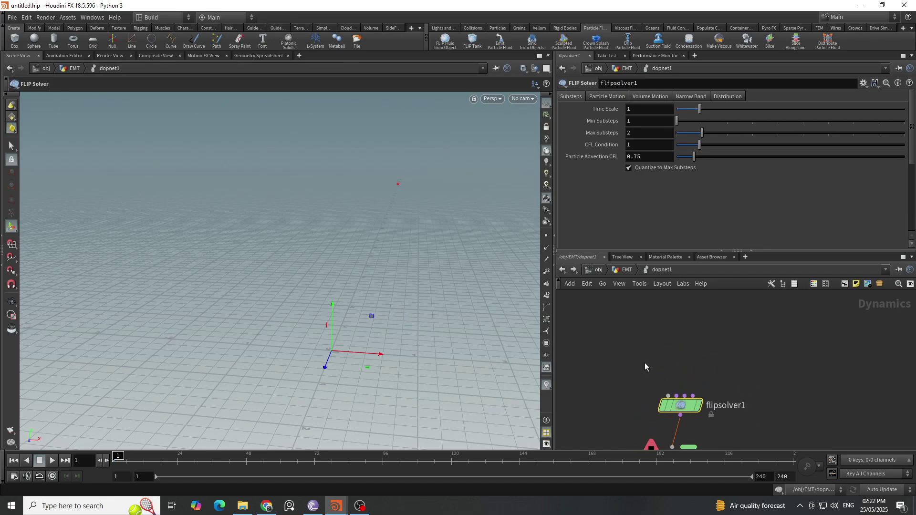
{"action": "key", "text": "Tab"}
{"action": "type", "text": "flipo"}
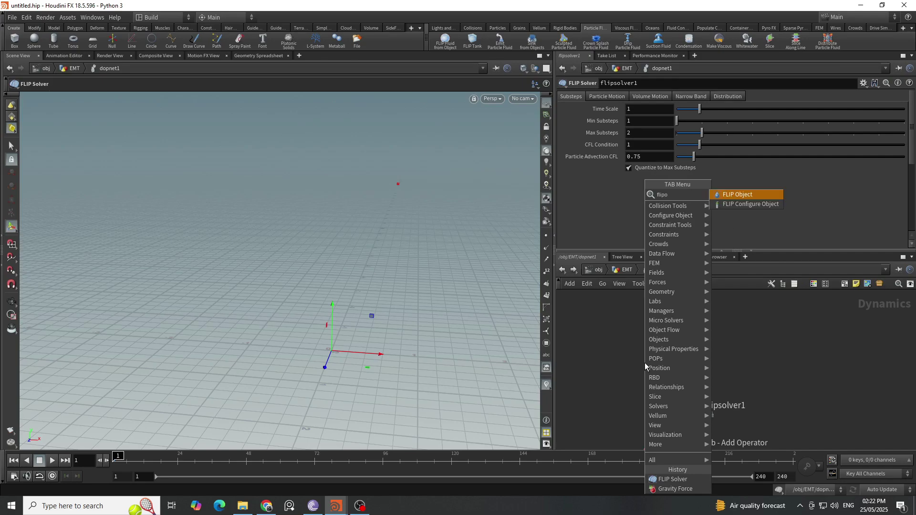
{"action": "key", "text": "Return"}
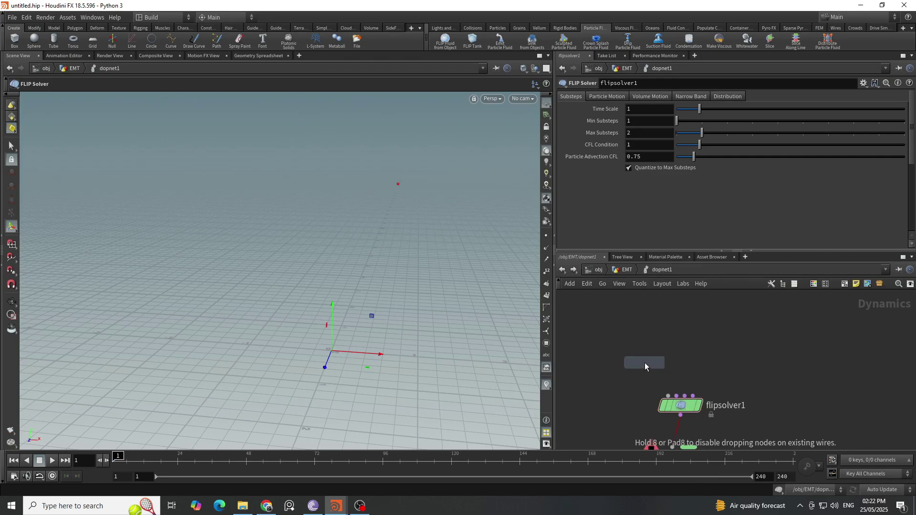
{"action": "left_click", "coordinate": [642, 368]}
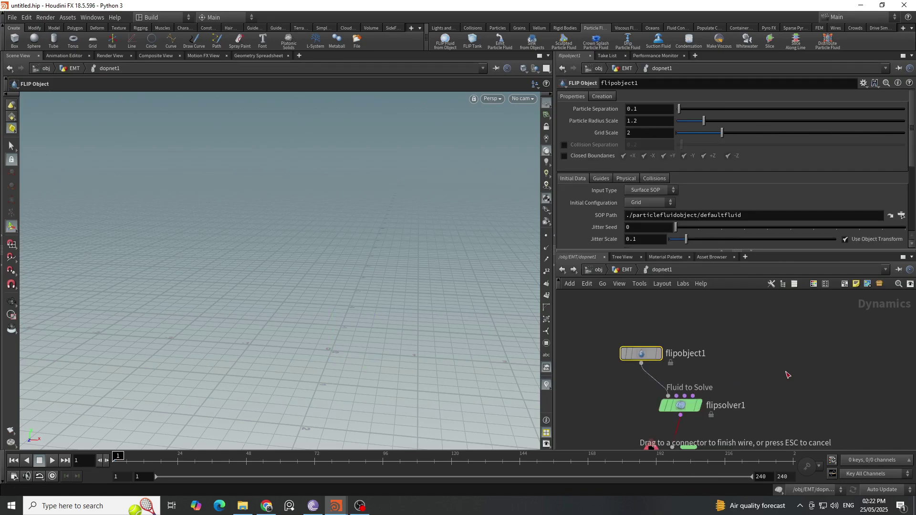
- Add a Volume Source node beside flipobject1 and connect its output to the fourth input of the FLIP Solver
{"action": "left_click", "coordinate": [764, 359]}
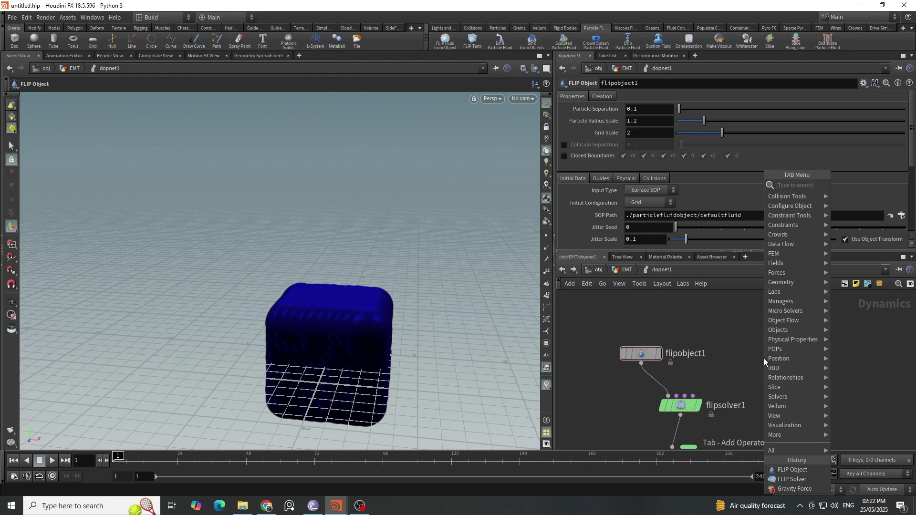
{"action": "type", "text": "vol"}
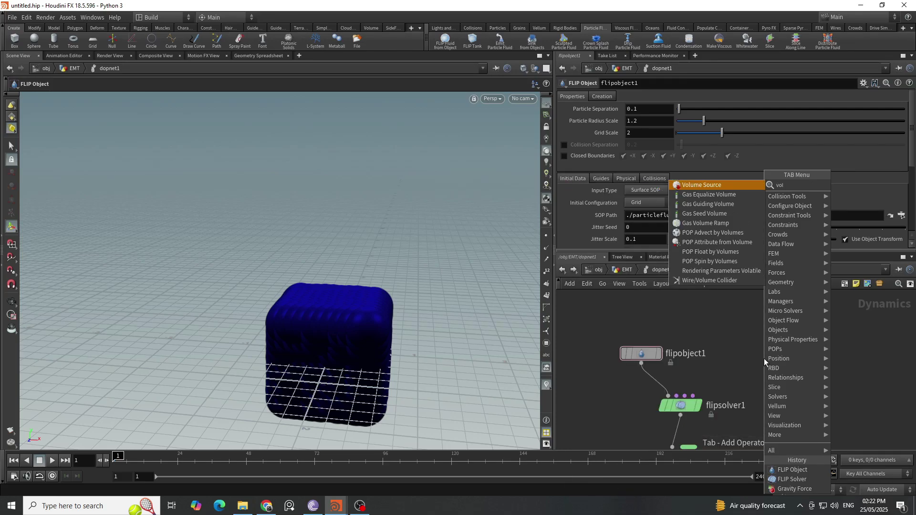
{"action": "key", "text": "Return"}
{"action": "left_click", "coordinate": [764, 359]}
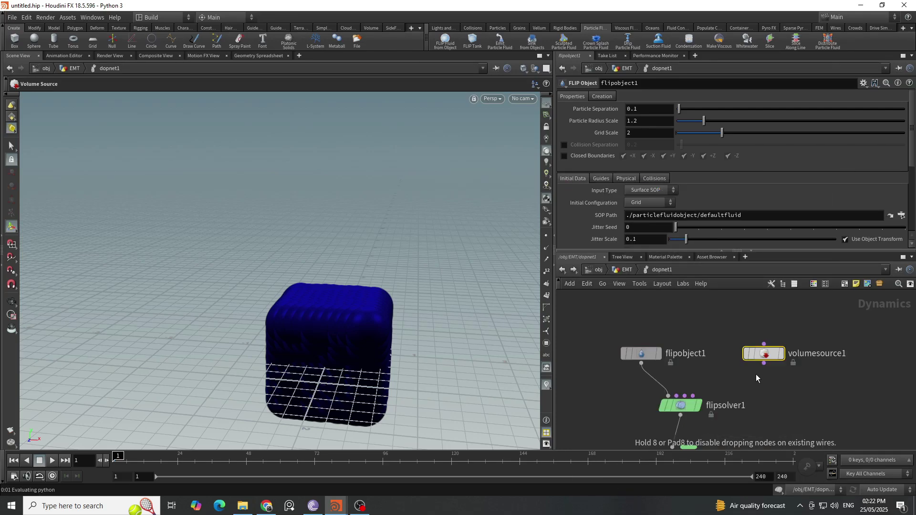
{"action": "left_click", "coordinate": [764, 364]}
{"action": "left_click", "coordinate": [693, 396]}
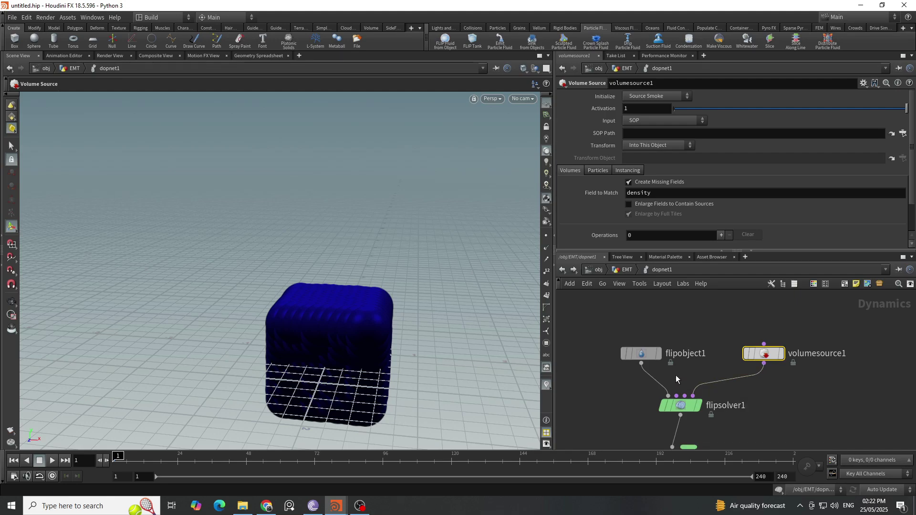
- Clear the SOP Path in the FLIP Object's initial data
{"action": "left_click", "coordinate": [641, 353]}
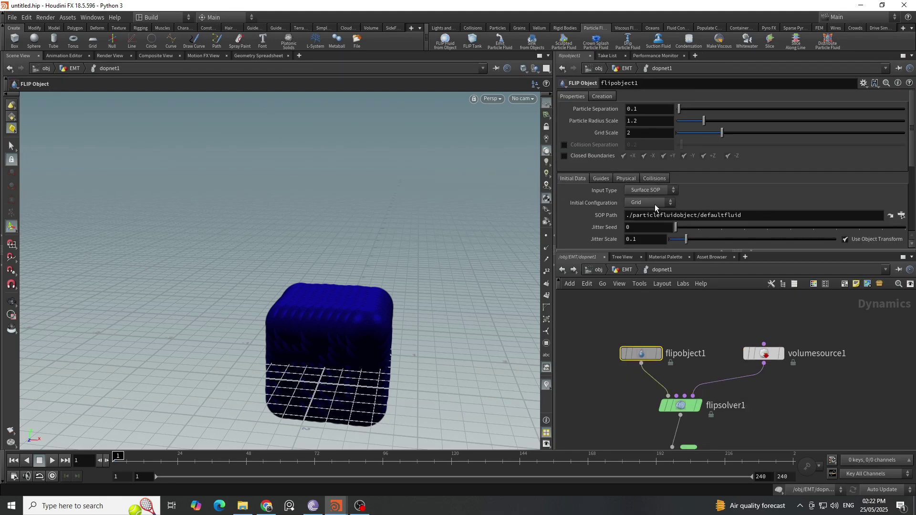
{"action": "left_click", "coordinate": [790, 218]}
{"action": "key", "text": "BackSpace"}
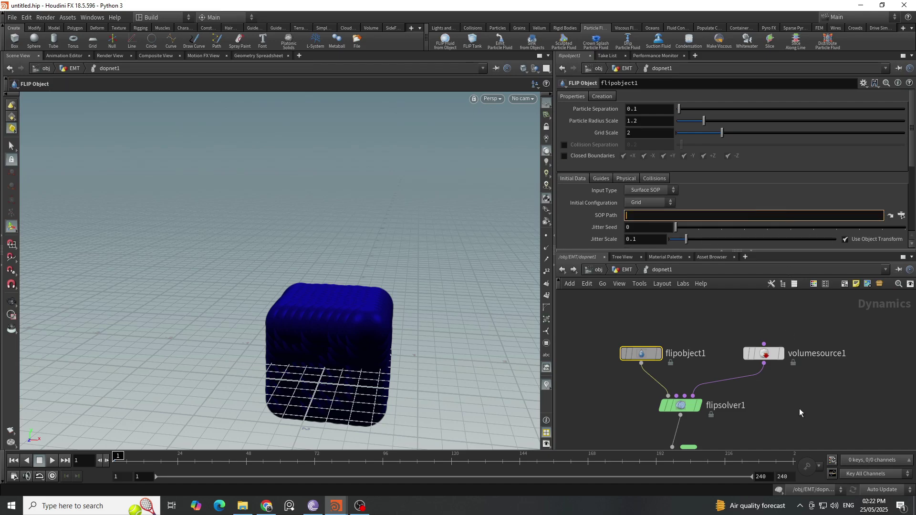
{"action": "key", "text": "Return"}
{"action": "left_click", "coordinate": [604, 181]}
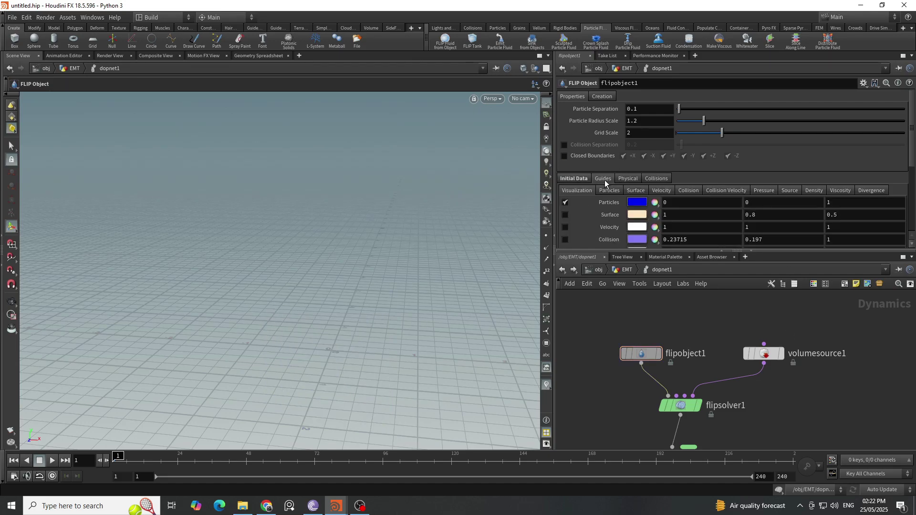
{"action": "left_click", "coordinate": [630, 179]}
{"action": "left_click", "coordinate": [571, 180]}
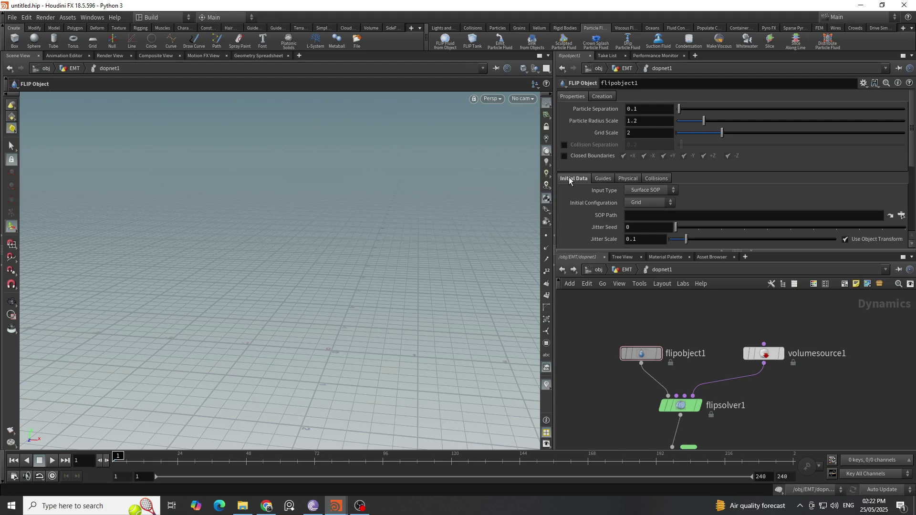
- Return to the EMT network, insert a FLIP Source node between transform1 and OUT_EMT, and make it the displayed node
{"action": "left_click", "coordinate": [627, 270]}
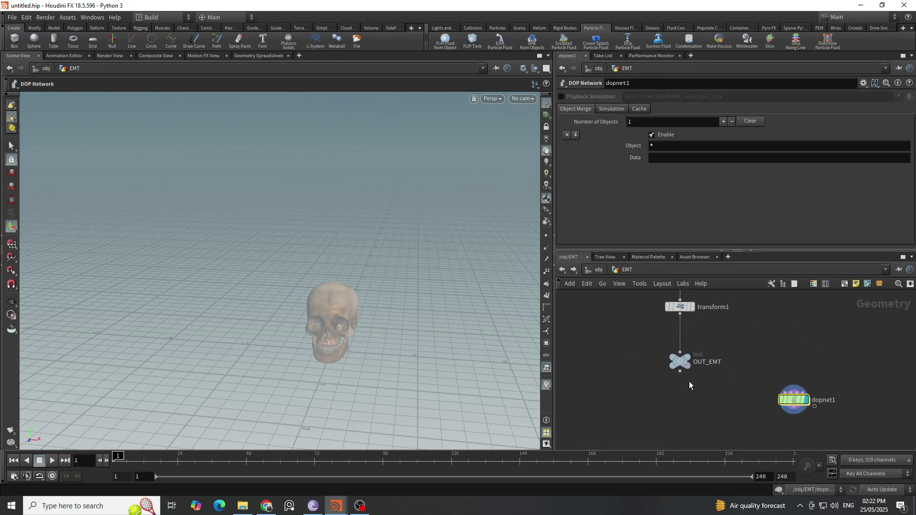
{"action": "left_click_drag", "start_coordinate": [680, 363], "coordinate": [680, 390]}
{"action": "scroll", "coordinate": [697, 348], "scroll_direction": "up", "scroll_amount": 2}
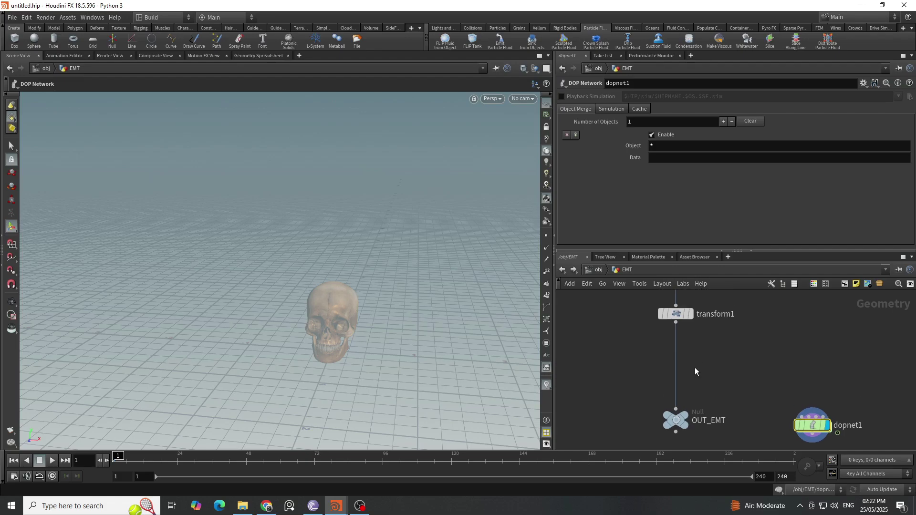
{"action": "key", "text": "Tab"}
{"action": "type", "text": "fl"}
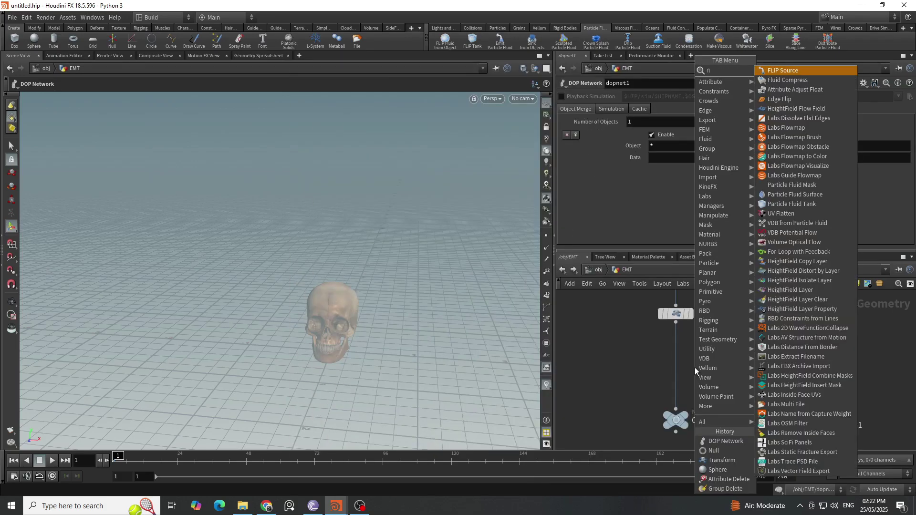
{"action": "key", "text": "Return"}
{"action": "left_click", "coordinate": [712, 376]}
{"action": "left_click_drag", "start_coordinate": [712, 375], "coordinate": [674, 365]}
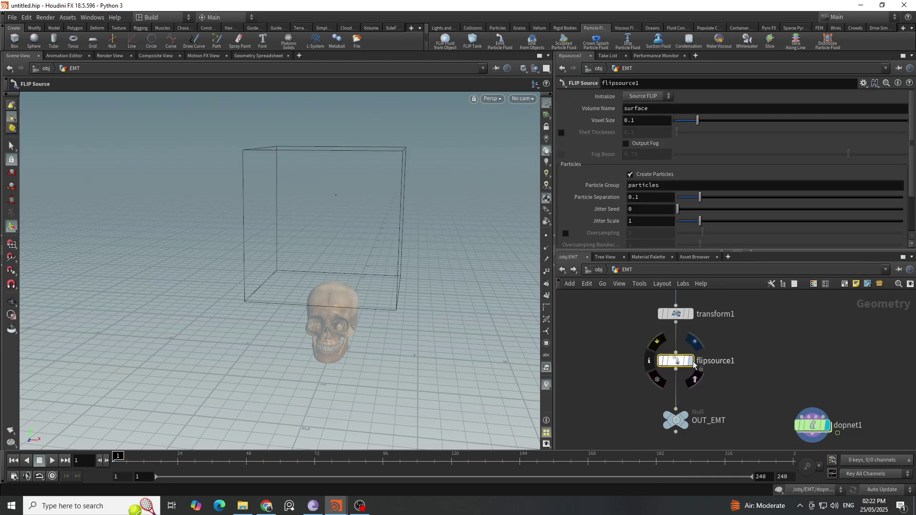
{"action": "key", "text": "Escape"}
{"action": "right_click_drag", "start_coordinate": [289, 185], "coordinate": [285, 313]}
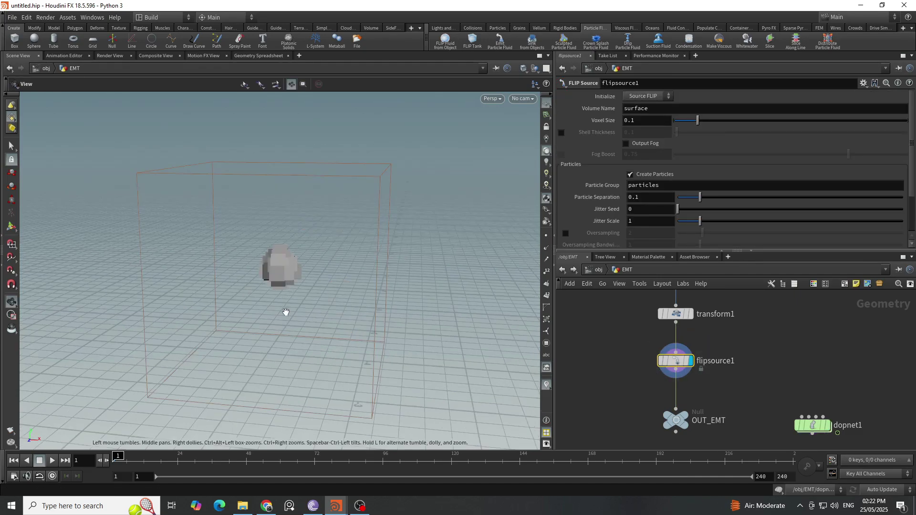
{"action": "left_click_drag", "start_coordinate": [285, 313], "coordinate": [273, 277]}
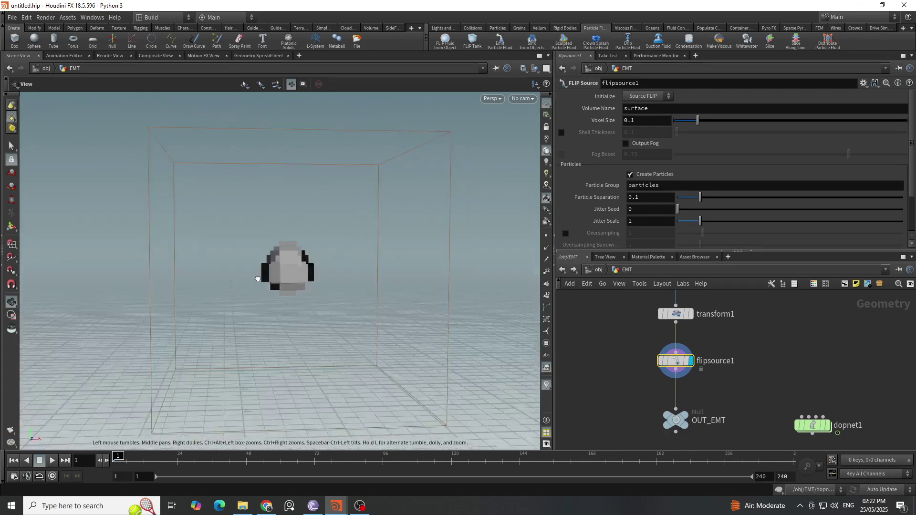
{"action": "key", "text": "Return"}
- Change the viewport background's color scheme to Dark
{"action": "key", "text": "d"}
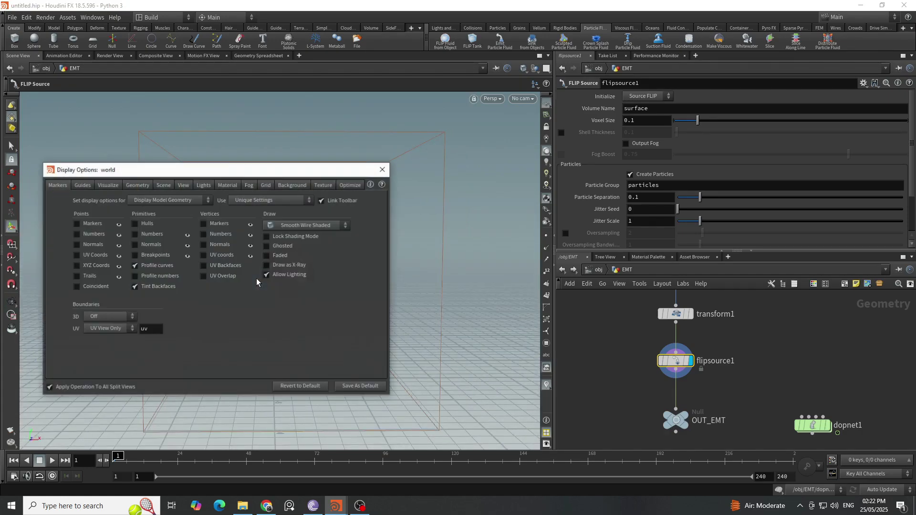
{"action": "left_click", "coordinate": [293, 185]}
{"action": "left_click", "coordinate": [132, 200]}
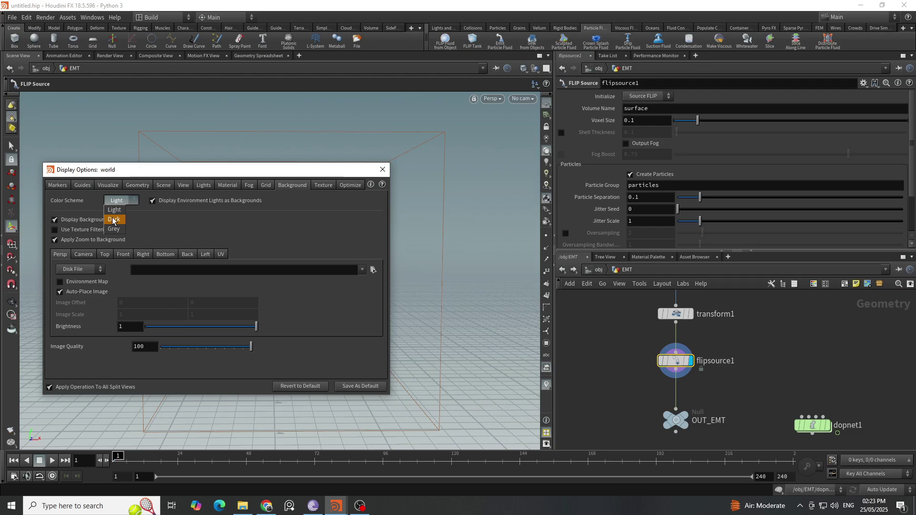
{"action": "left_click", "coordinate": [116, 211]}
{"action": "key", "text": "Escape"}
{"action": "mouse_move", "coordinate": [236, 241]}
{"action": "left_mouse_down"}
{"action": "mouse_move", "coordinate": [251, 243]}
{"action": "mouse_move", "coordinate": [235, 239]}
{"action": "left_mouse_up"}
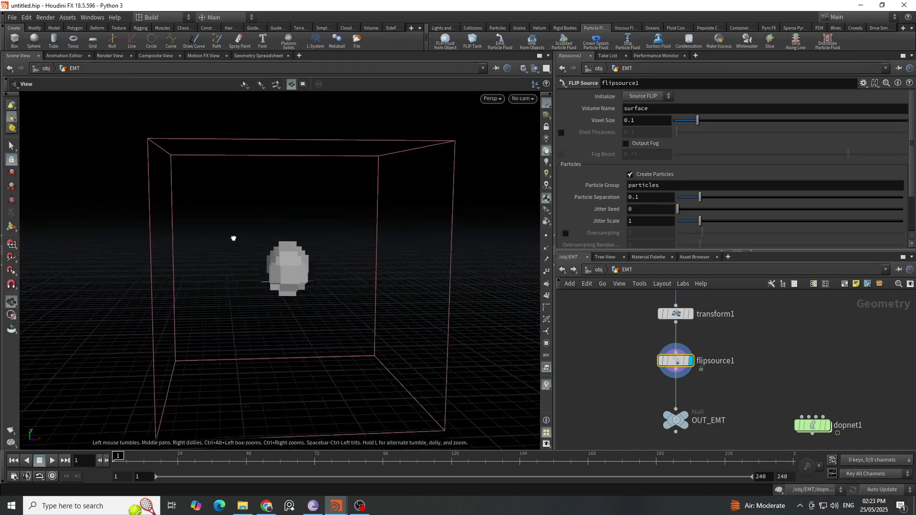
{"action": "key", "text": "Return"}
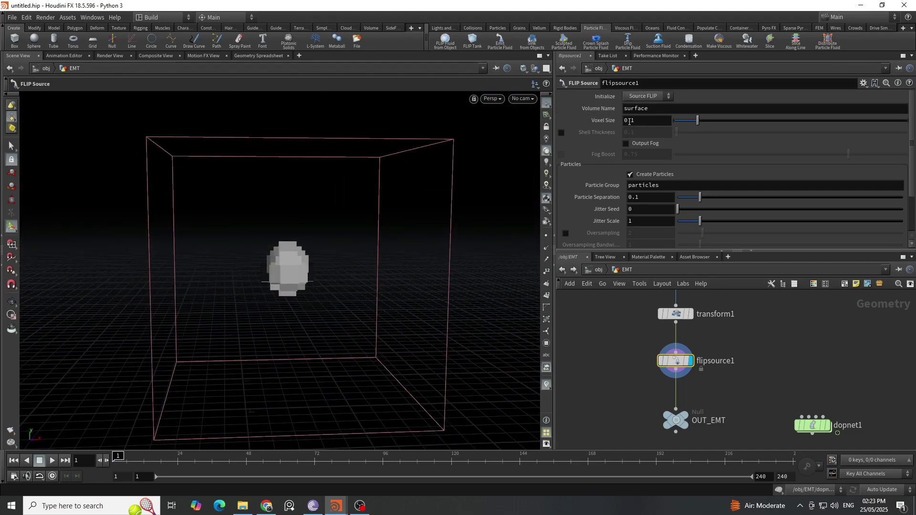
- Set the FLIP Source's Voxel Size to 0.01
{"action": "left_click_drag", "start_coordinate": [630, 122], "coordinate": [653, 120]}
{"action": "type", "text": "01"}
{"action": "key", "text": "Return"}
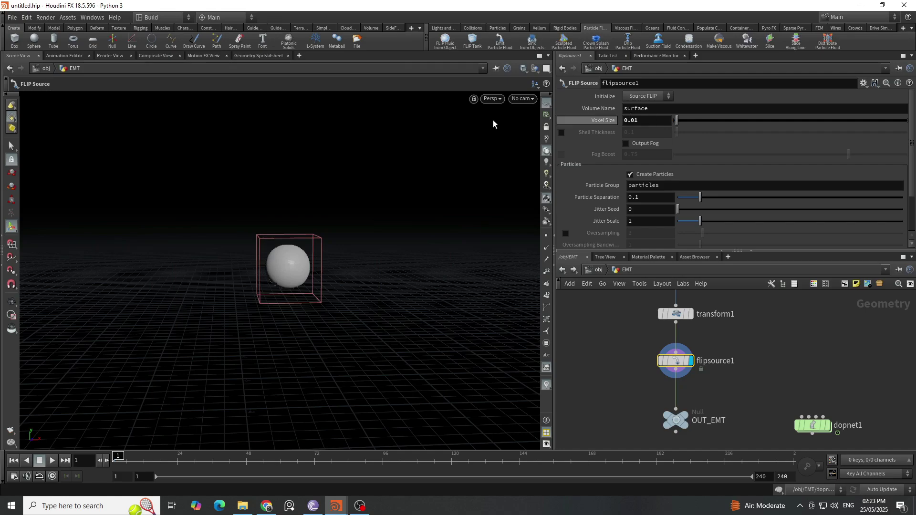
{"action": "key", "text": "Escape"}
{"action": "mouse_move", "coordinate": [298, 281]}
{"action": "left_mouse_down"}
{"action": "mouse_move", "coordinate": [300, 252]}
{"action": "mouse_move", "coordinate": [306, 267]}
{"action": "left_mouse_up"}
{"action": "key", "text": "Return"}
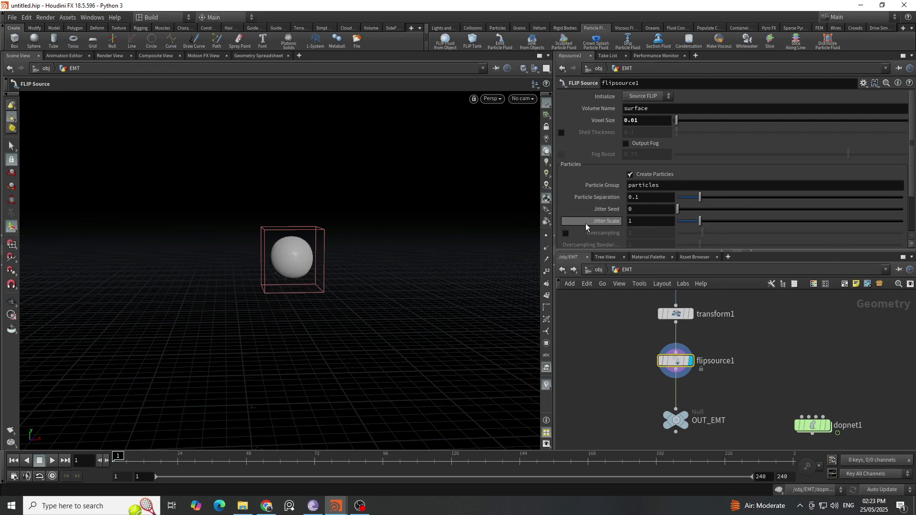
- Copy the OUT_EMT node and paste its path /obj/EMT/OUT_EMT as the SOP Path of volumesource1 in the DOP network
{"action": "scroll", "coordinate": [685, 190], "scroll_direction": "down", "scroll_amount": 3}
{"action": "scroll", "coordinate": [685, 190], "scroll_direction": "up", "scroll_amount": 2}
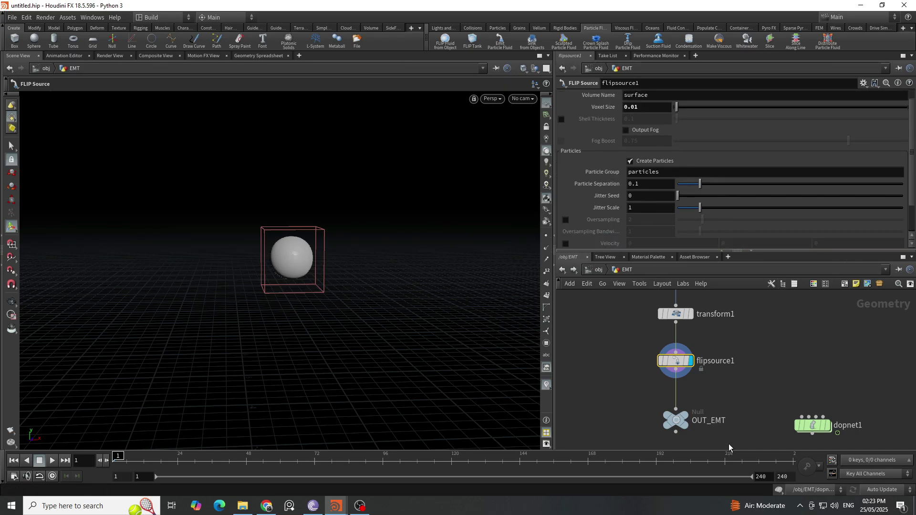
{"action": "scroll", "coordinate": [729, 366], "scroll_direction": "up", "scroll_amount": 2}
{"action": "left_click_drag", "start_coordinate": [729, 366], "coordinate": [586, 442]}
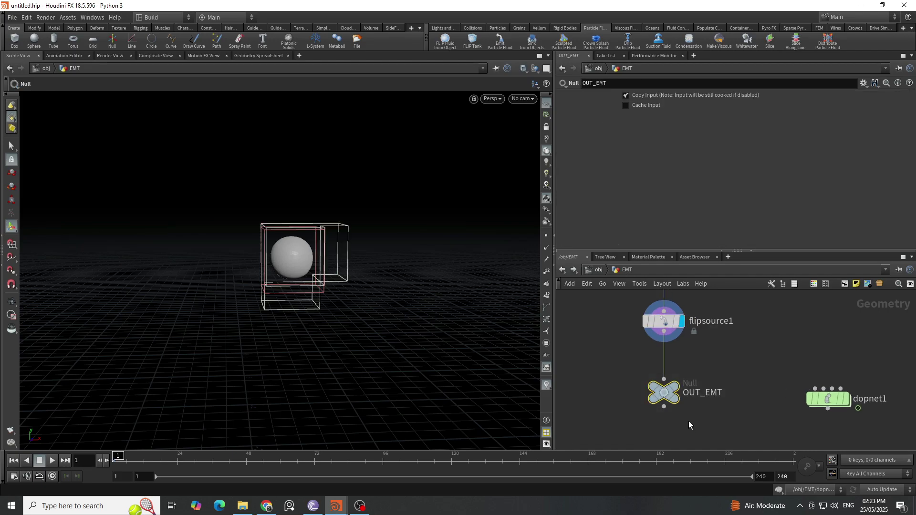
{"action": "key", "text": "ctrl+c"}
{"action": "double_click", "coordinate": [827, 399]}
{"action": "left_click_drag", "start_coordinate": [838, 404], "coordinate": [765, 323]}
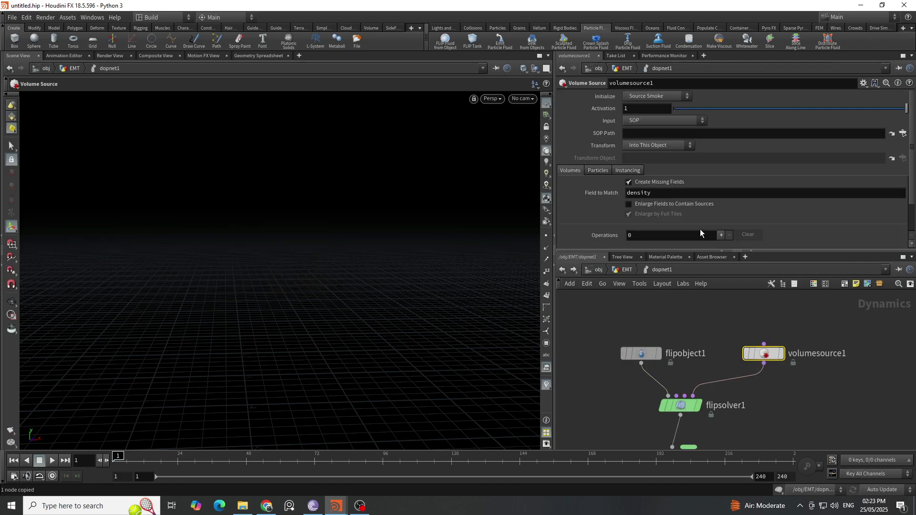
{"action": "left_click", "coordinate": [660, 132]}
{"action": "key", "text": "ctrl+v"}
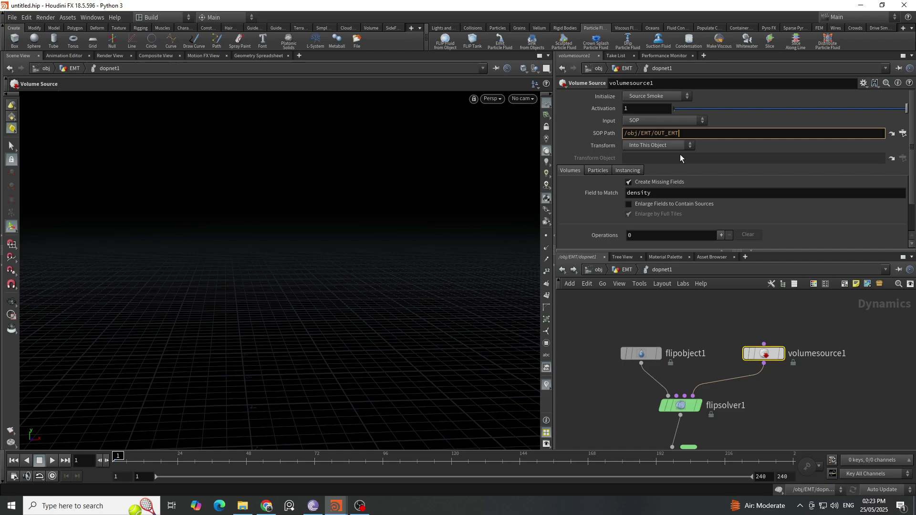
{"action": "left_click", "coordinate": [808, 414]}
- Initialize volumesource1 as Source FLIP
{"action": "key", "text": "Escape"}
{"action": "left_click_drag", "start_coordinate": [288, 251], "coordinate": [291, 260]}
{"action": "key", "text": "Return"}
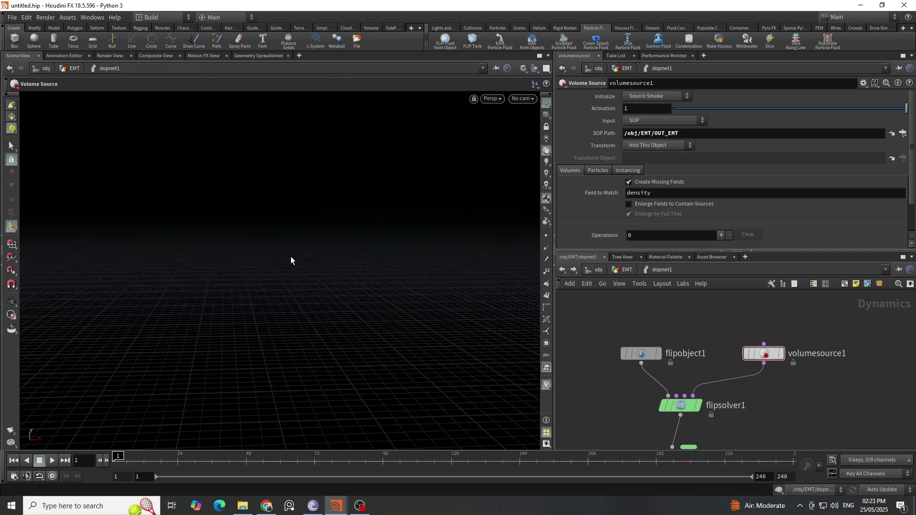
{"action": "left_click", "coordinate": [659, 97]}
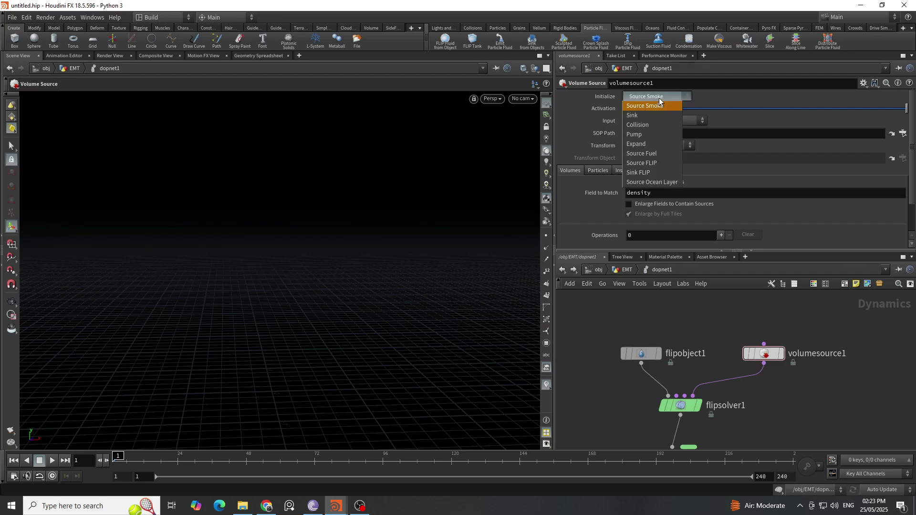
{"action": "left_click", "coordinate": [654, 164]}
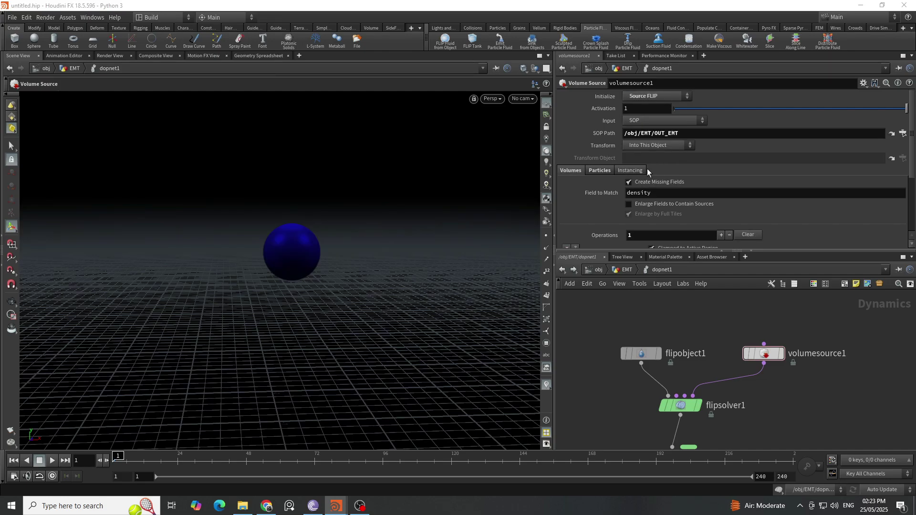
- Change the FLIP Object's particle guide visualization to Particles
{"action": "left_click", "coordinate": [660, 359]}
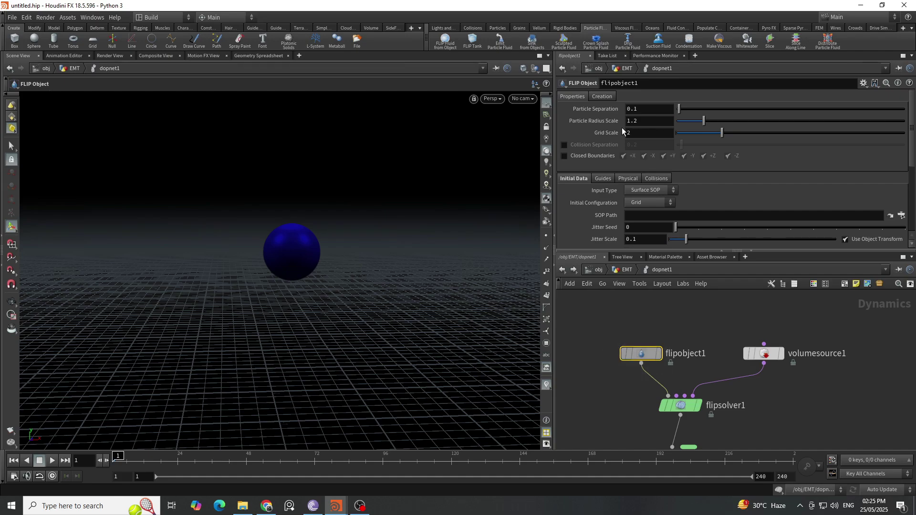
{"action": "left_click", "coordinate": [604, 178]}
{"action": "left_click", "coordinate": [566, 179]}
{"action": "left_click", "coordinate": [607, 181]}
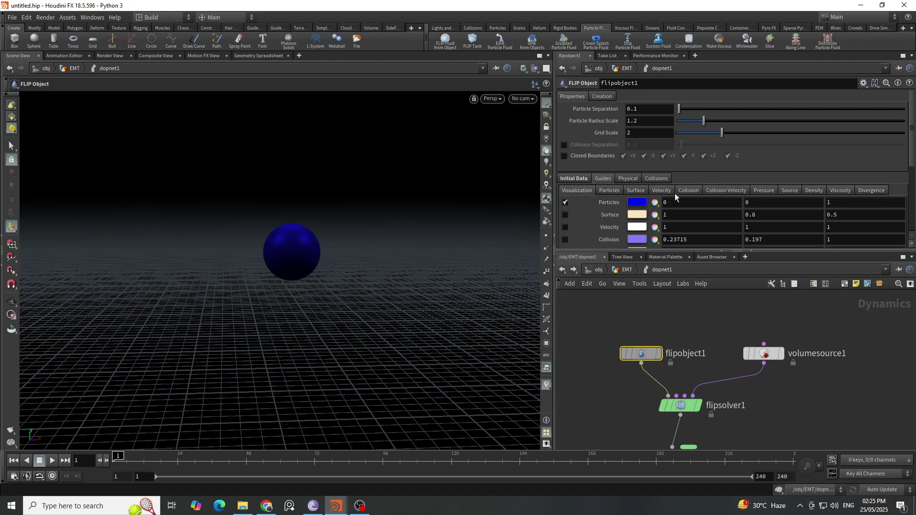
{"action": "left_click", "coordinate": [609, 192]}
{"action": "scroll", "coordinate": [678, 167], "scroll_direction": "down", "scroll_amount": 2}
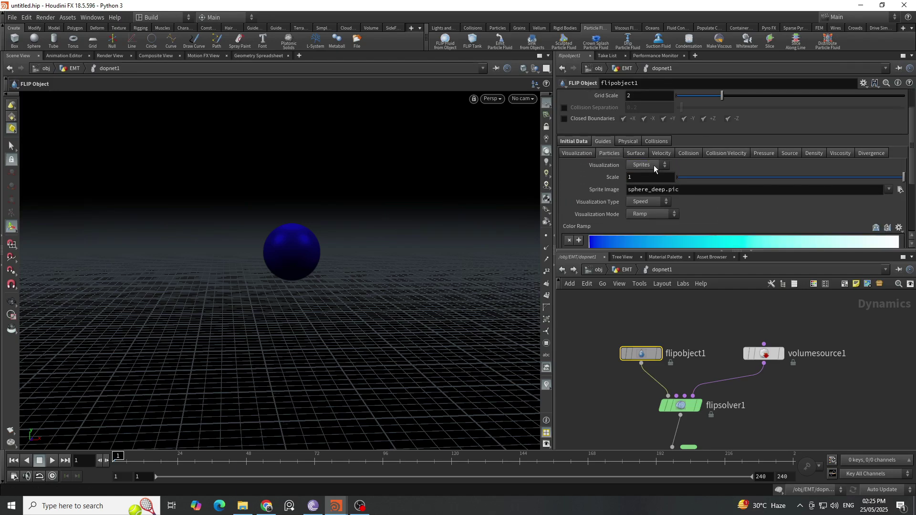
{"action": "left_click", "coordinate": [654, 165]}
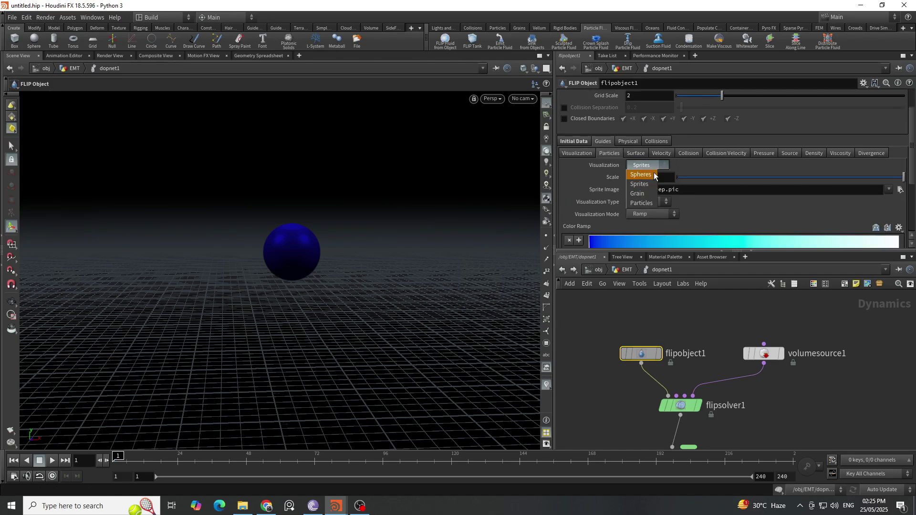
{"action": "left_click", "coordinate": [646, 206]}
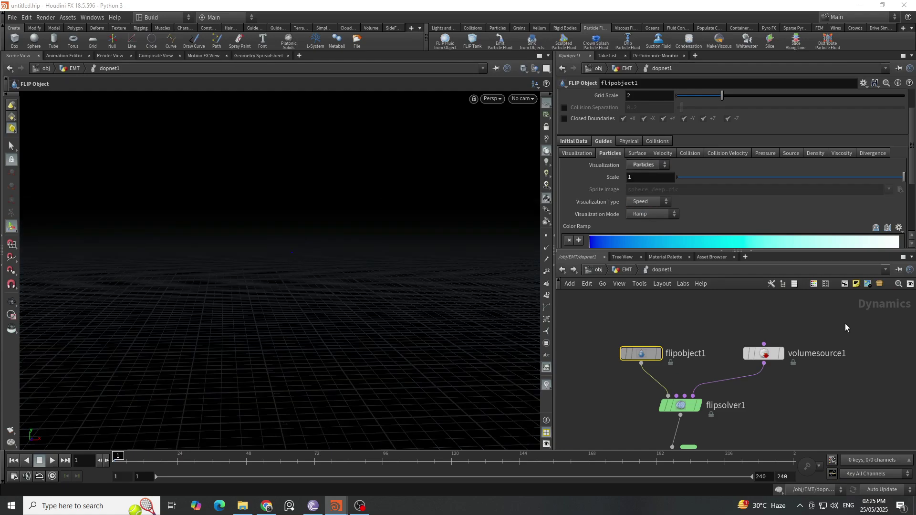
- Set the FLIP Object's Particle Separation to 0.01
{"action": "scroll", "coordinate": [640, 126], "scroll_direction": "up", "scroll_amount": 2}
{"action": "left_click_drag", "start_coordinate": [633, 111], "coordinate": [676, 109]}
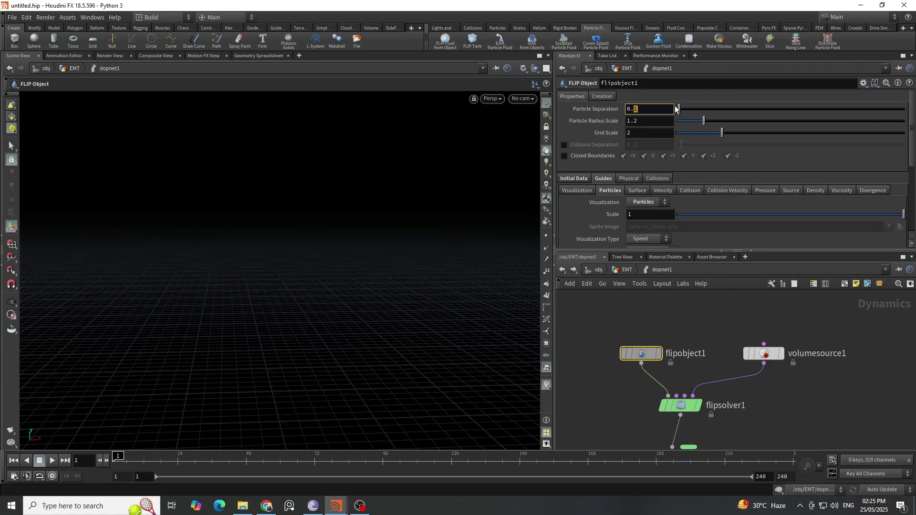
{"action": "type", "text": "01"}
{"action": "key", "text": "Return"}
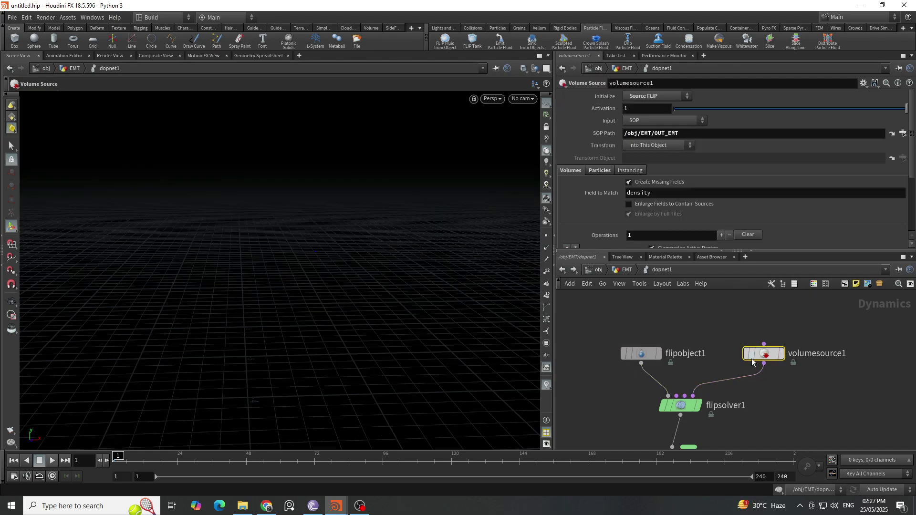
- Frame the simulation in the viewport and show the parameters of volumesource1
{"action": "left_click_drag", "start_coordinate": [326, 232], "coordinate": [223, 270], "text": "alt"}
{"action": "key", "text": "space+g"}
{"action": "left_click", "coordinate": [776, 354]}
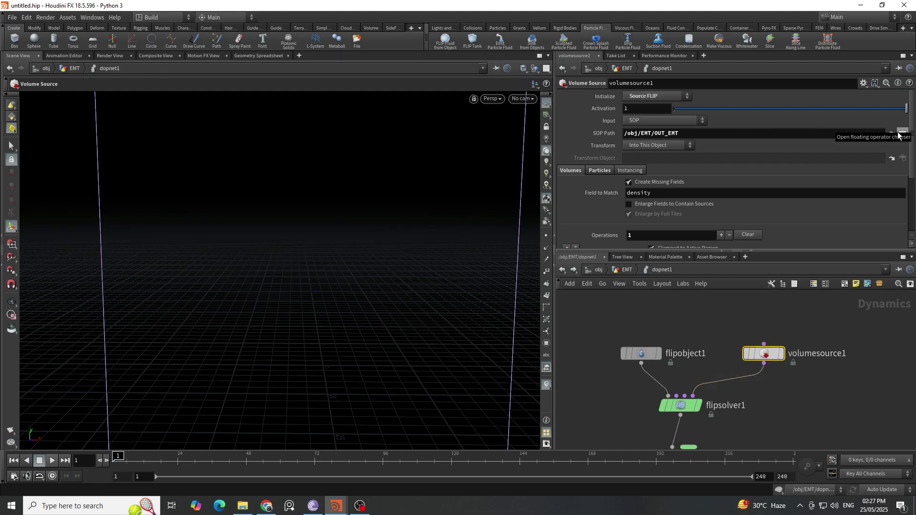
- Go to flipsource1 in the EMT network and enable its Shell Thickness
{"action": "left_click", "coordinate": [895, 135]}
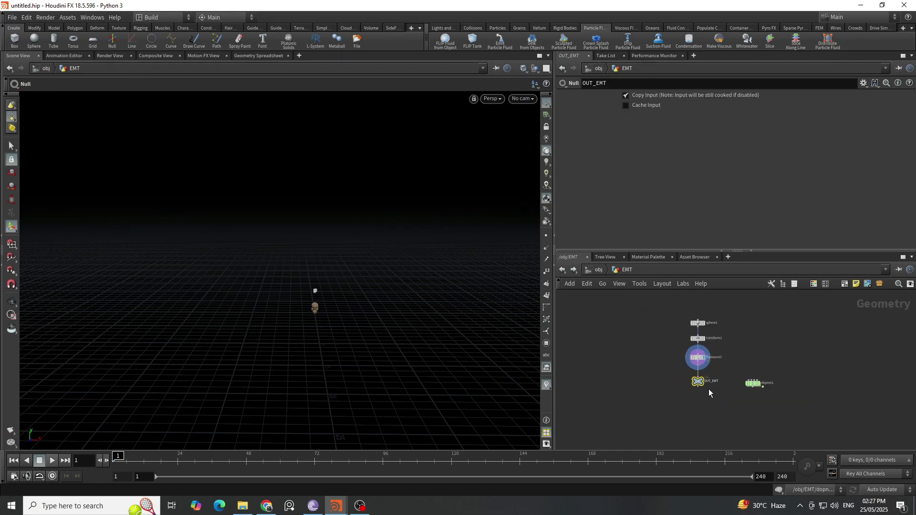
{"action": "left_click", "coordinate": [683, 353]}
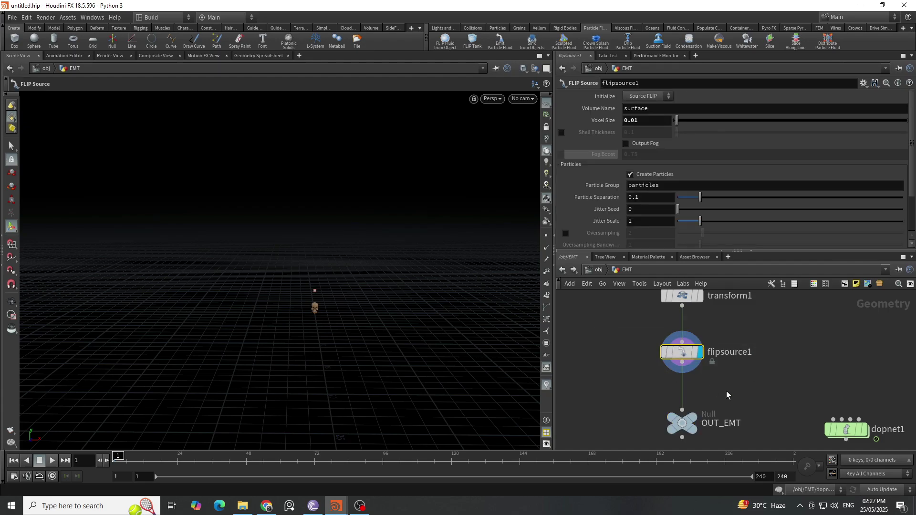
{"action": "left_click", "coordinate": [562, 132]}
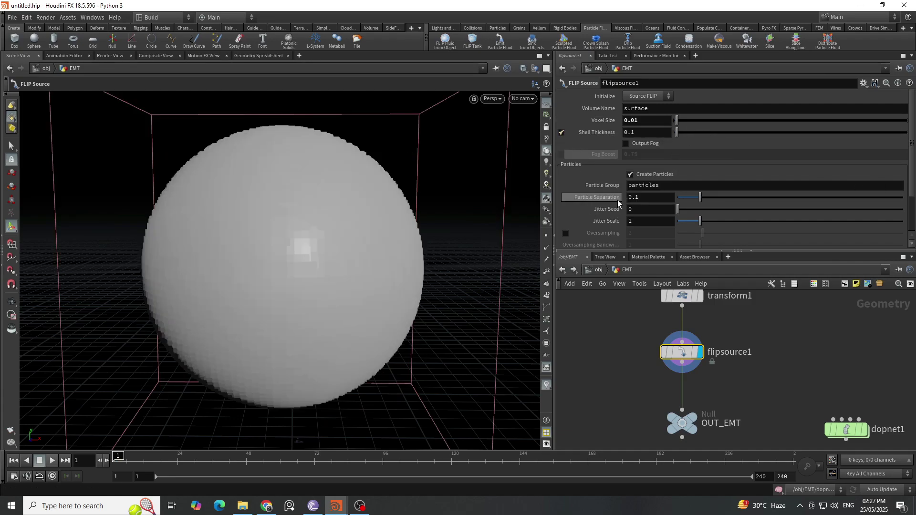
- Link flipsource1's Particle Separation to its Voxel Size with a relative reference
{"action": "right_click", "coordinate": [643, 121]}
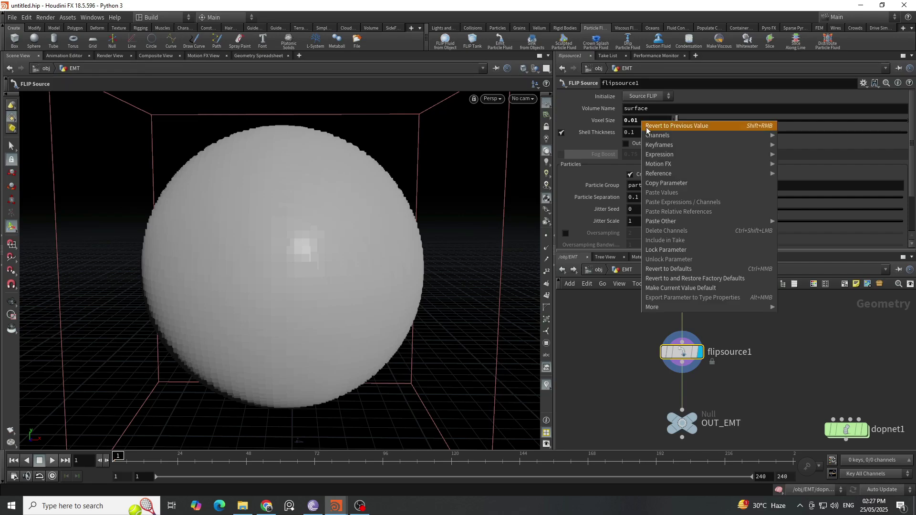
{"action": "right_click", "coordinate": [599, 121]}
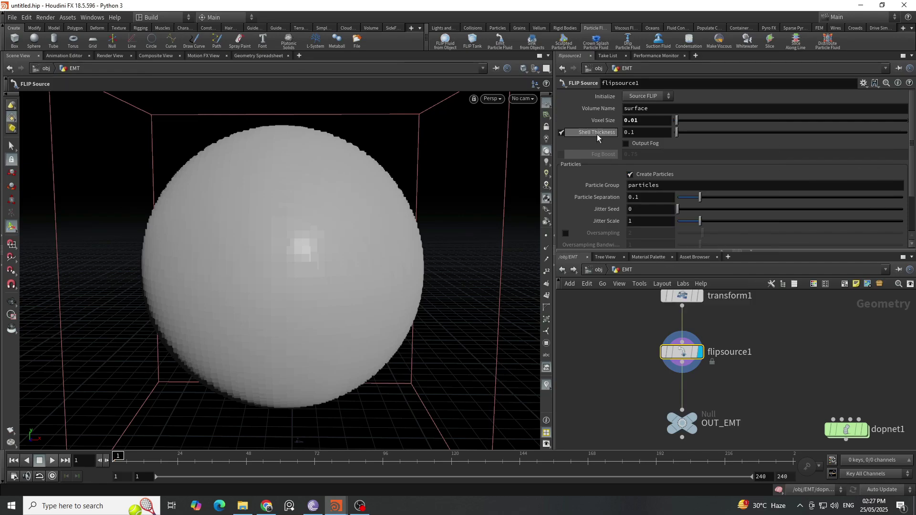
{"action": "right_click", "coordinate": [599, 121]}
{"action": "left_click", "coordinate": [602, 184]}
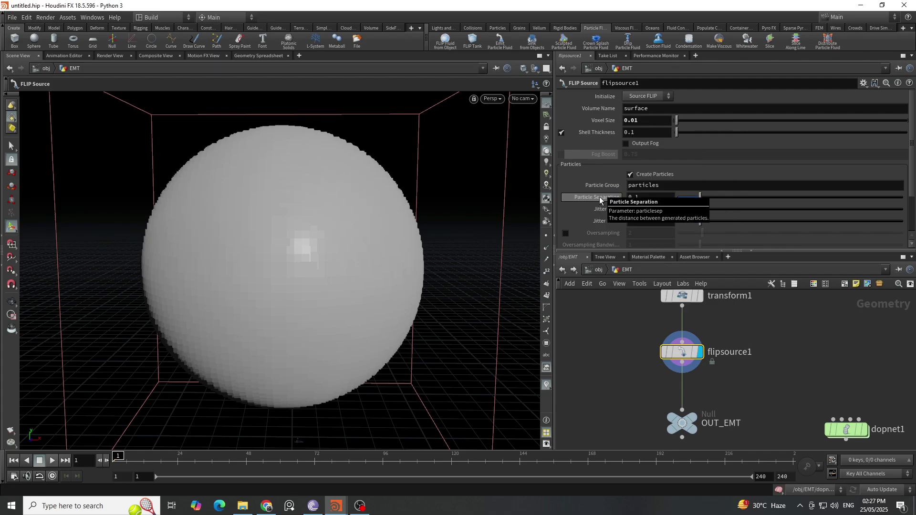
{"action": "right_click", "coordinate": [599, 198]}
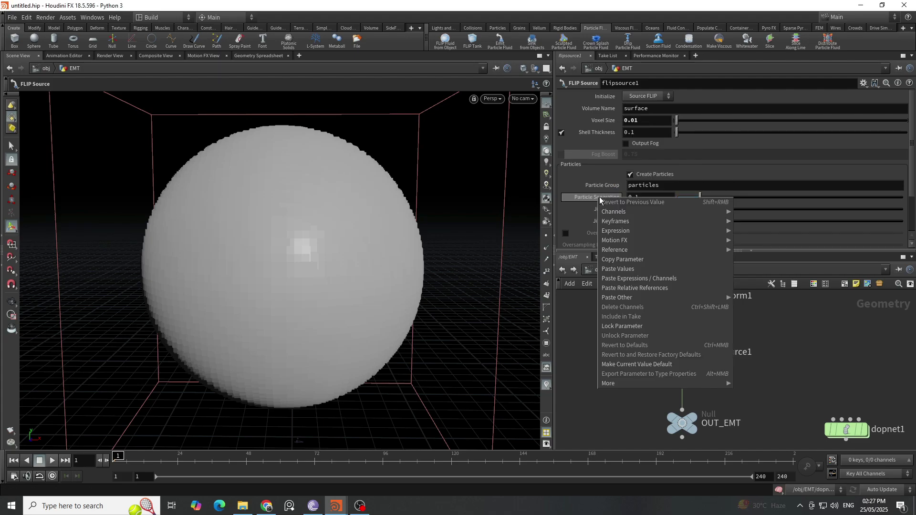
{"action": "left_click", "coordinate": [637, 289]}
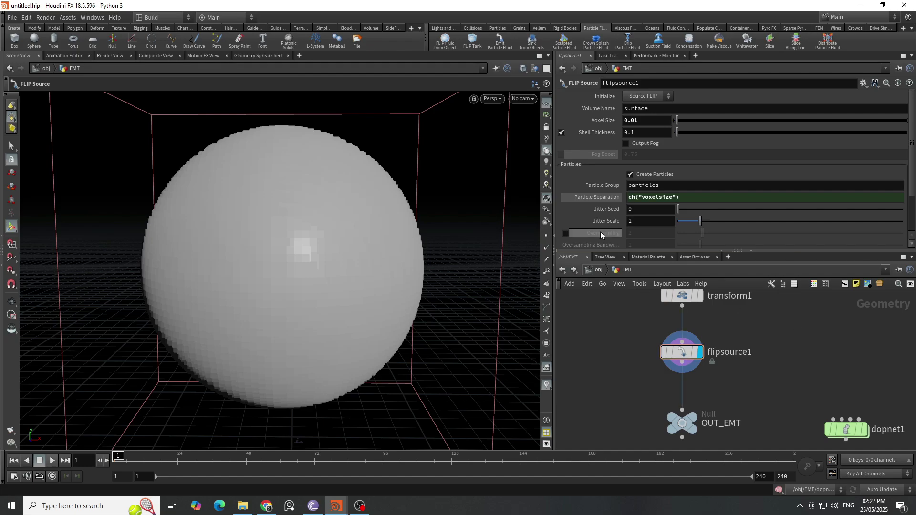
{"action": "left_click", "coordinate": [603, 198]}
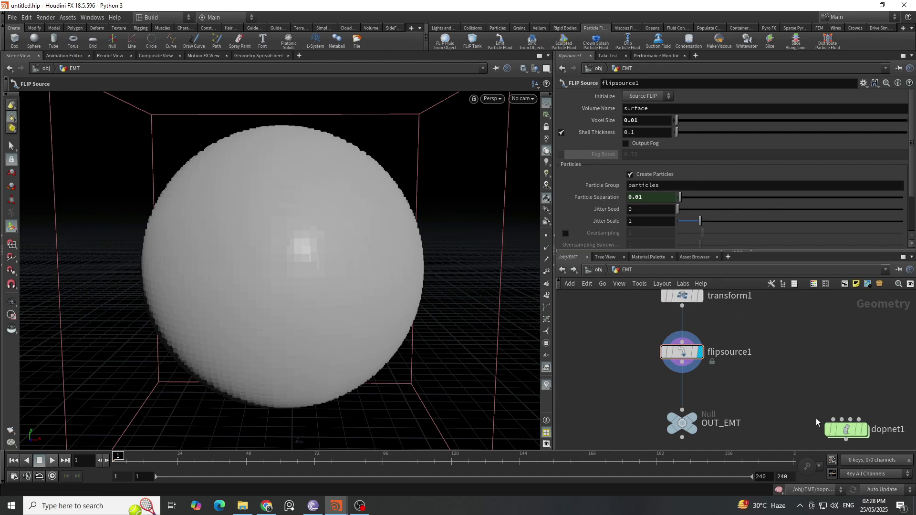
- Inside dopnet1, link flipobject1's Particle Separation to flipsource1's Voxel Size with a relative reference
{"action": "mouse_move", "coordinate": [848, 431]}
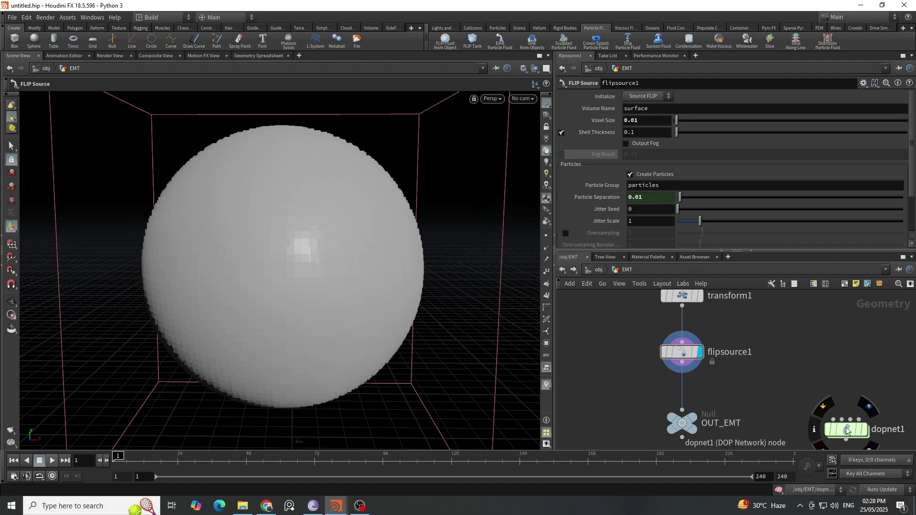
{"action": "double_click", "coordinate": [847, 431]}
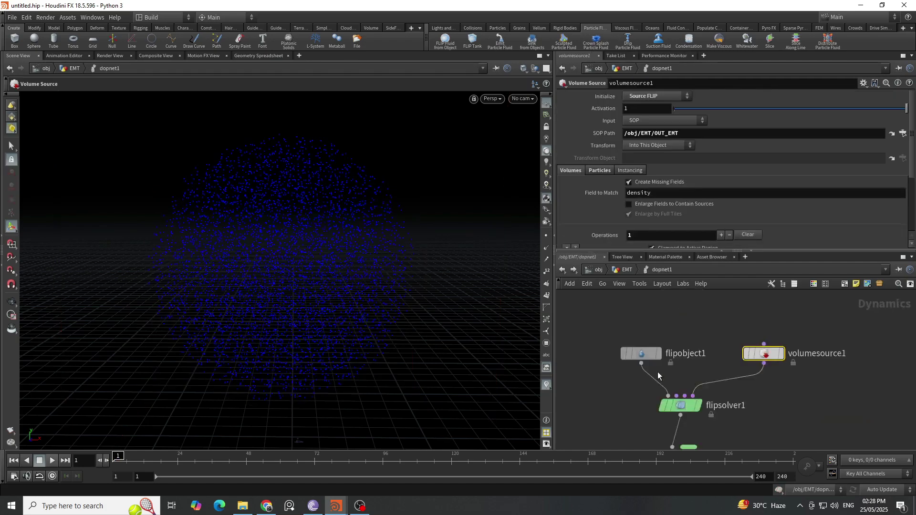
{"action": "left_click", "coordinate": [645, 354]}
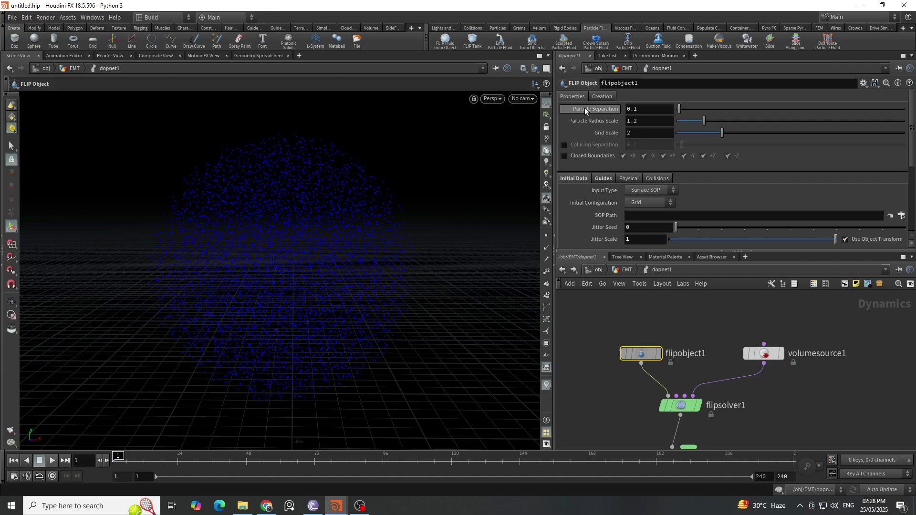
{"action": "right_click", "coordinate": [603, 108]}
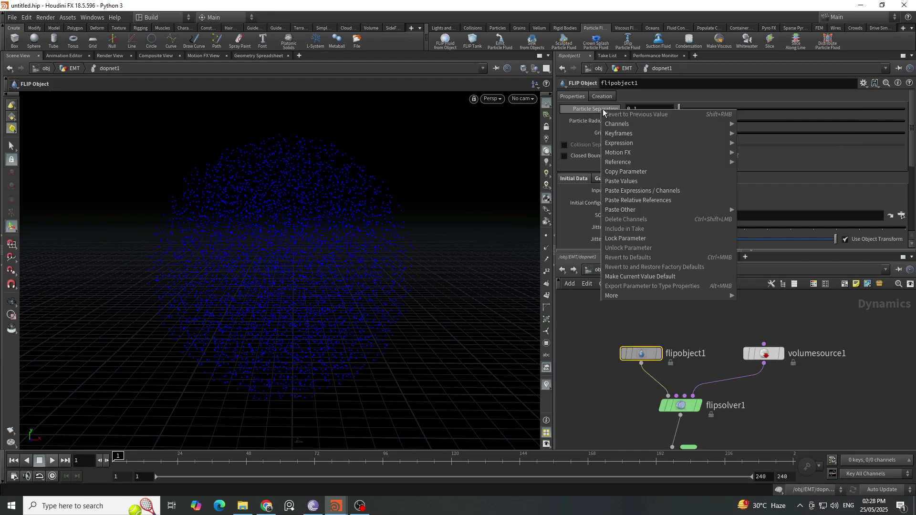
{"action": "left_click", "coordinate": [594, 106]}
{"action": "right_click", "coordinate": [594, 108]}
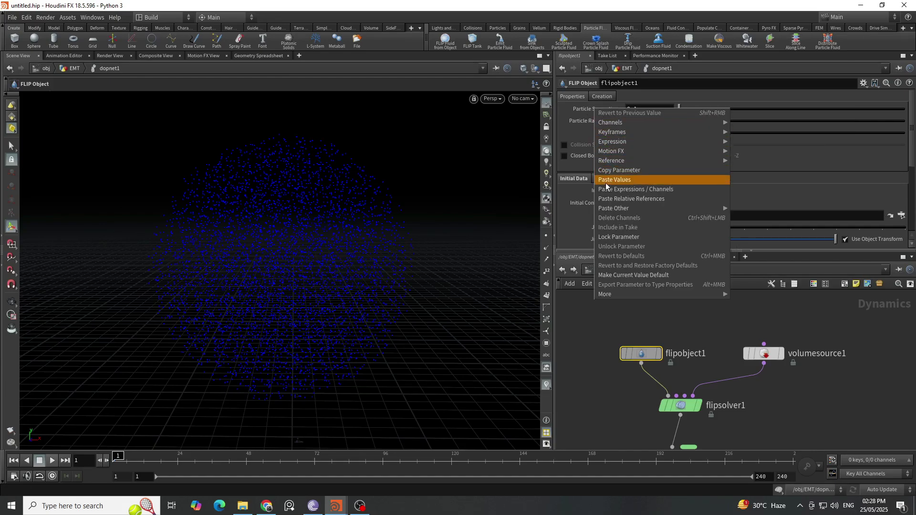
{"action": "left_click", "coordinate": [643, 200]}
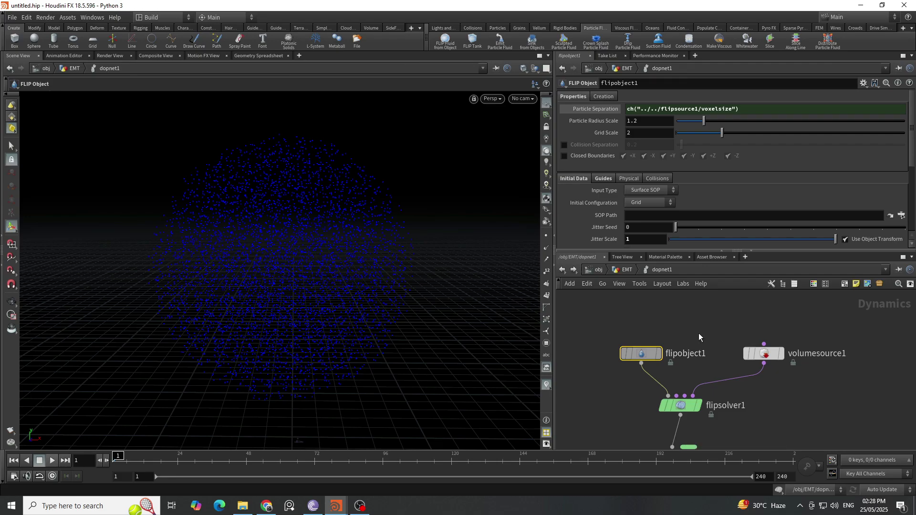
{"action": "left_click", "coordinate": [607, 109]}
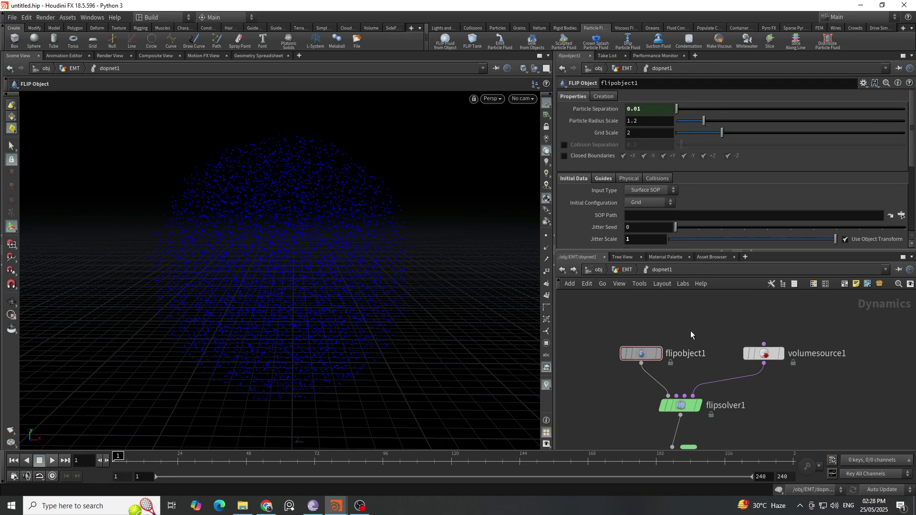
- Return to the EMT network and set flipsource1's Voxel Size to 0.005
{"action": "left_click_drag", "start_coordinate": [707, 321], "coordinate": [639, 351]}
{"action": "key", "text": "u"}
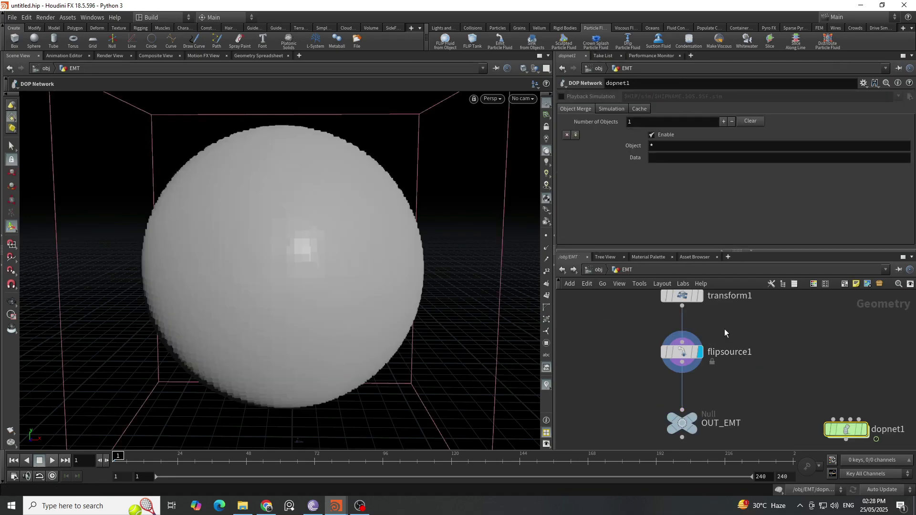
{"action": "left_click", "coordinate": [683, 352]}
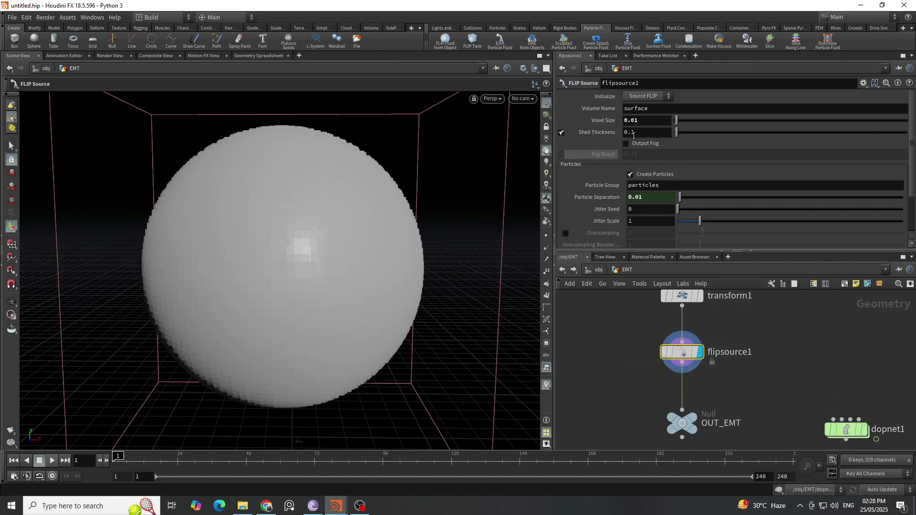
{"action": "left_click_drag", "start_coordinate": [634, 119], "coordinate": [655, 121]}
{"action": "type", "text": "05"}
{"action": "key", "text": "Return"}
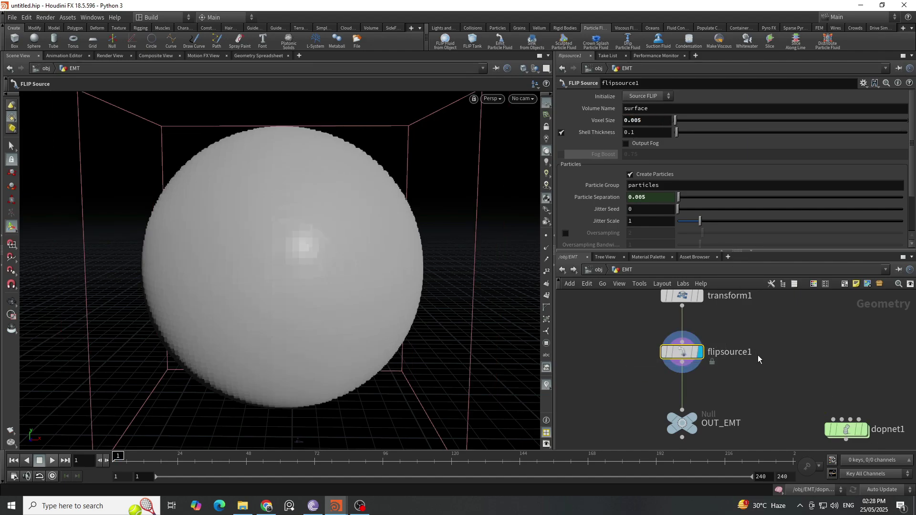
- Check the particle sphere in dopnet1 and set flipobject1's Particle Separation to 0.01
{"action": "double_click", "coordinate": [846, 431]}
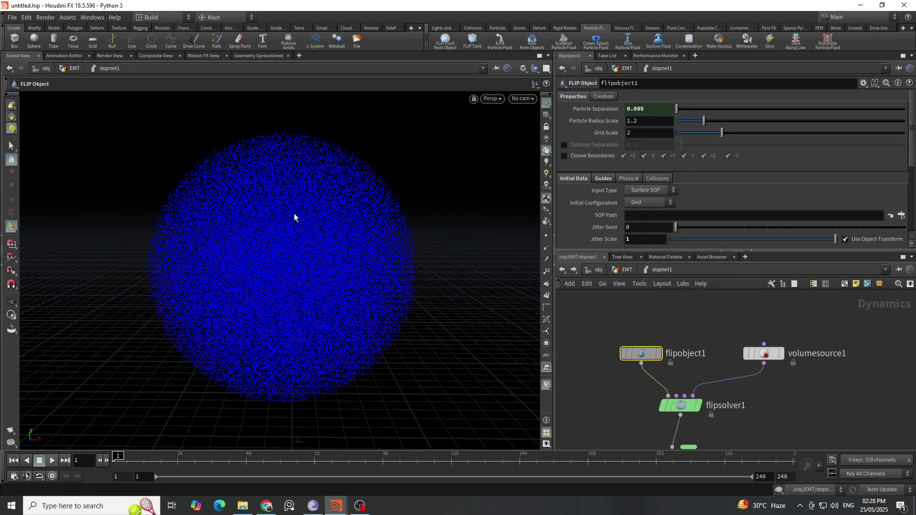
{"action": "key", "text": "Escape"}
{"action": "scroll", "coordinate": [301, 222], "scroll_direction": "down", "scroll_amount": 10}
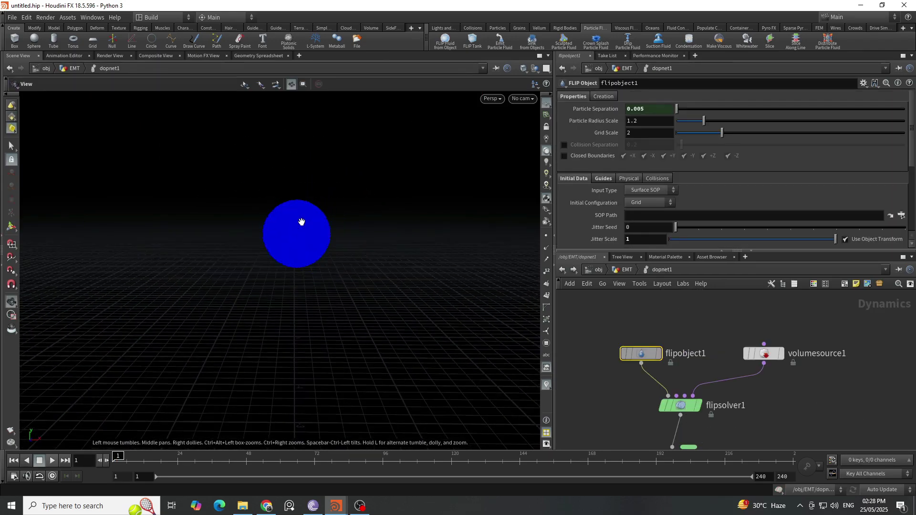
{"action": "scroll", "coordinate": [290, 207], "scroll_direction": "down", "scroll_amount": 5}
{"action": "scroll", "coordinate": [290, 207], "scroll_direction": "up", "scroll_amount": 6}
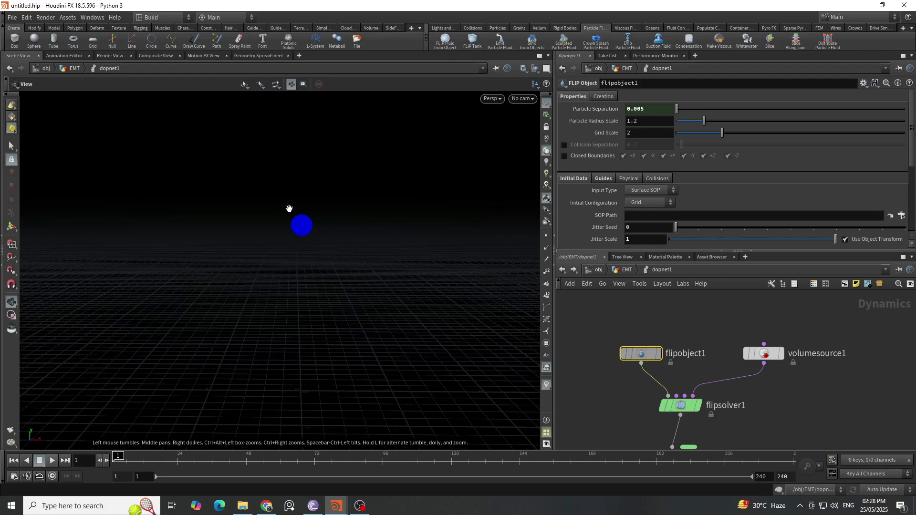
{"action": "key", "text": "Return"}
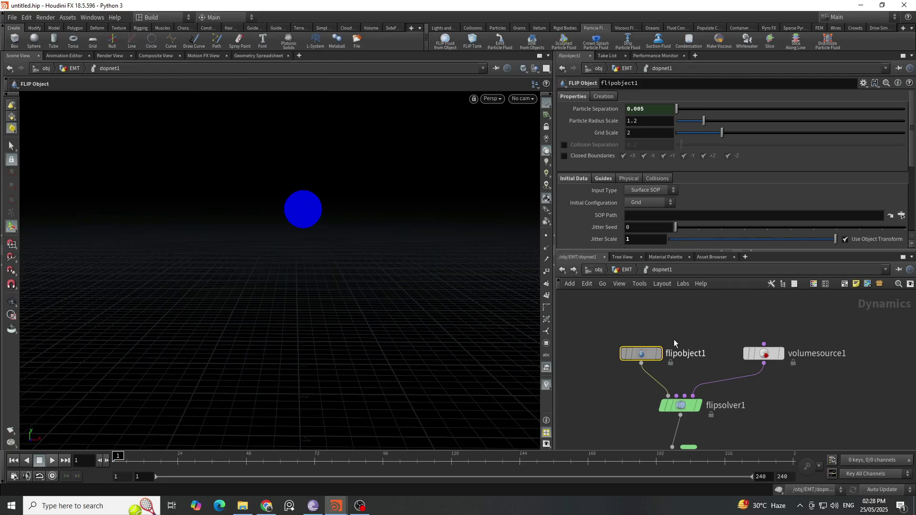
{"action": "double_click", "coordinate": [642, 109]}
{"action": "type", "text": "0.01"}
{"action": "key", "text": "Return"}
- Move the gravity1 and output nodes down to open a gap below flipsolver1
{"action": "left_click", "coordinate": [715, 317]}
{"action": "scroll", "coordinate": [725, 372], "scroll_direction": "down", "scroll_amount": 3}
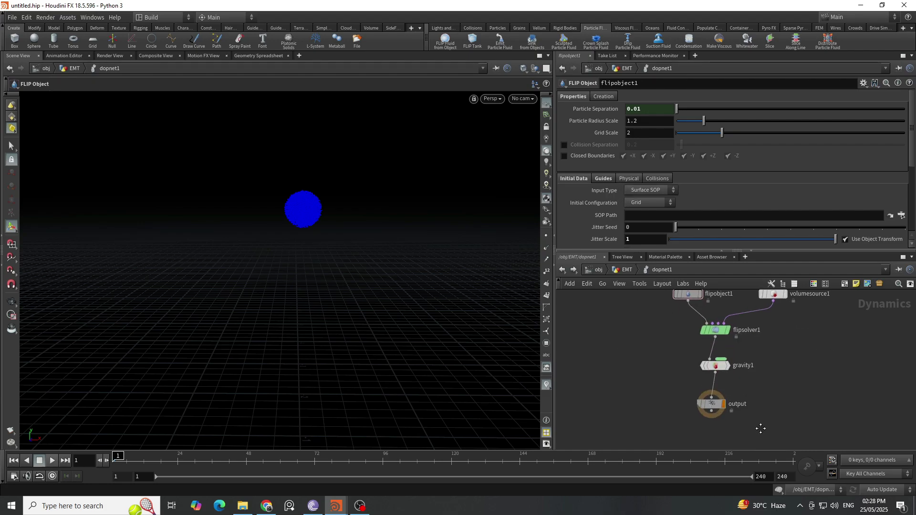
{"action": "left_click_drag", "start_coordinate": [717, 394], "coordinate": [724, 362]}
{"action": "left_click_drag", "start_coordinate": [728, 392], "coordinate": [729, 395]}
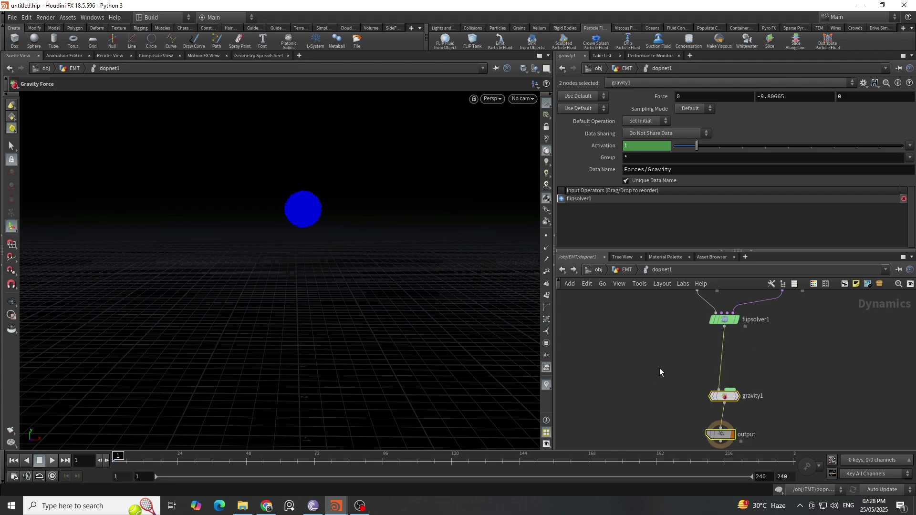
- Add a Merge node in dopnet1 and insert it on the wire between flipsolver1 and gravity1
{"action": "left_click", "coordinate": [633, 270]}
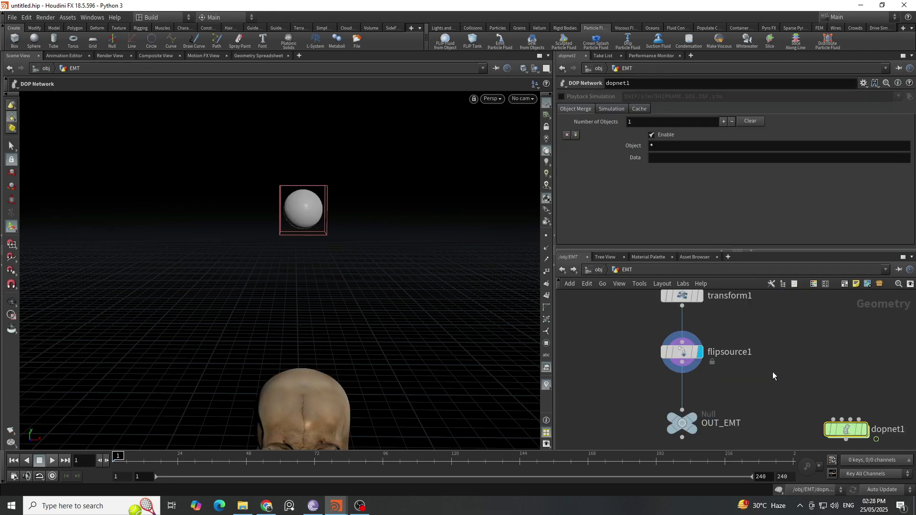
{"action": "double_click", "coordinate": [857, 433]}
{"action": "key", "text": "Tab"}
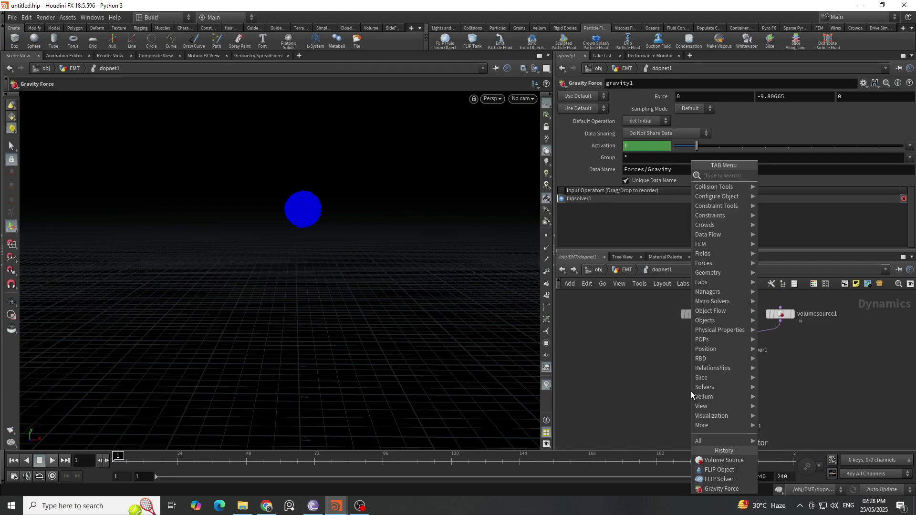
{"action": "type", "text": "merge"}
{"action": "key", "text": "Return"}
{"action": "left_click", "coordinate": [687, 390]}
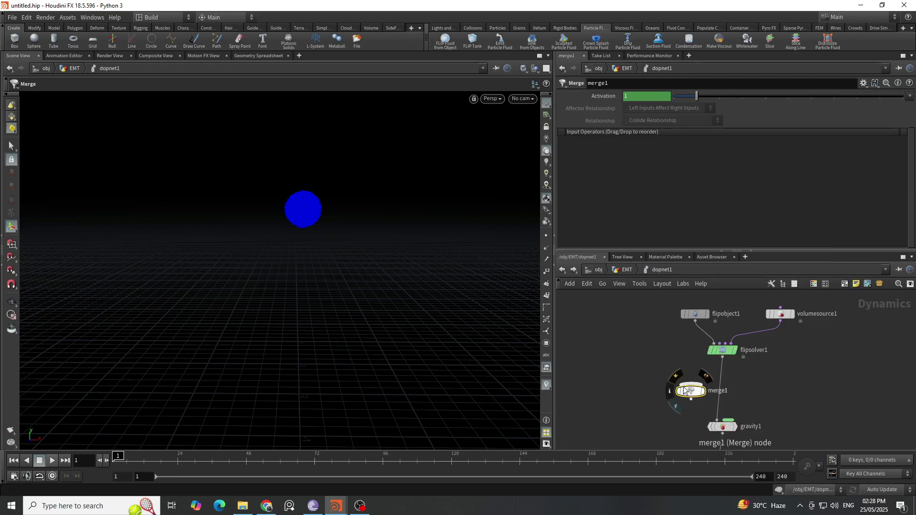
{"action": "left_click_drag", "start_coordinate": [685, 391], "coordinate": [716, 399]}
- Add a Static Object node beside the merge node in dopnet1
{"action": "key", "text": "Tab"}
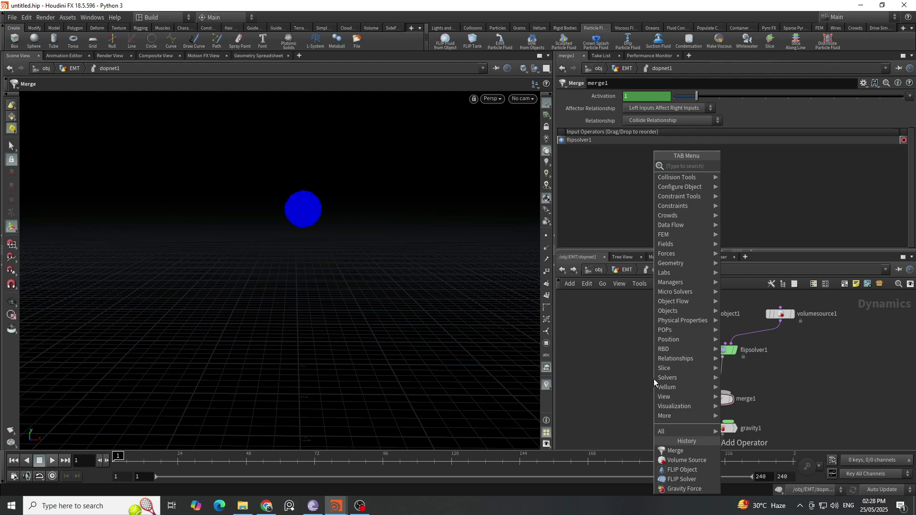
{"action": "type", "text": "st"}
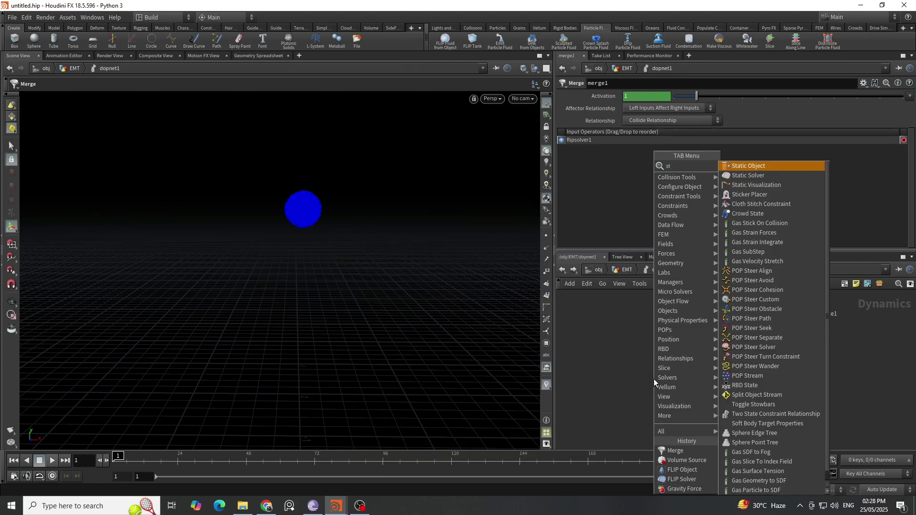
{"action": "type", "text": "o"}
{"action": "key", "text": "Down"}
{"action": "key", "text": "Return"}
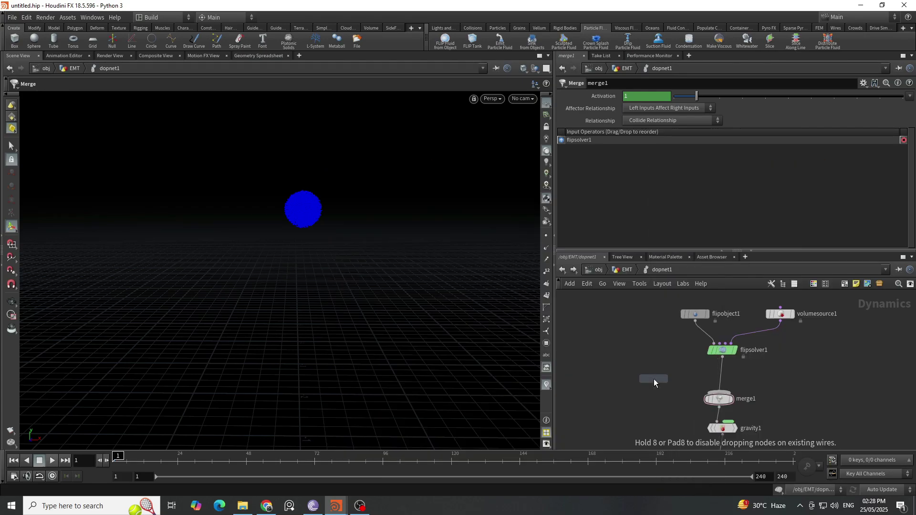
{"action": "left_click", "coordinate": [644, 370]}
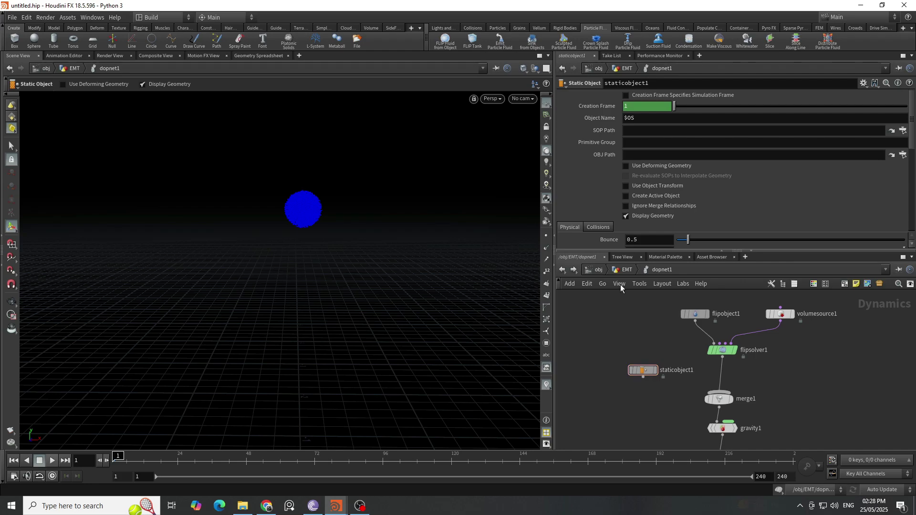
- Inside the skull object, move the OUT_SKULL null off to one side below material1 and make it the displayed node
{"action": "left_click", "coordinate": [598, 270]}
{"action": "double_click", "coordinate": [696, 338]}
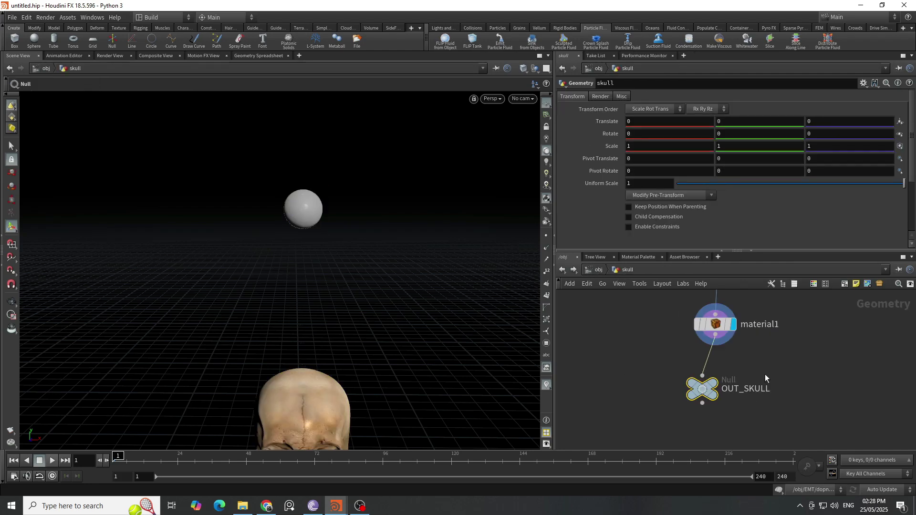
{"action": "scroll", "coordinate": [732, 365], "scroll_direction": "up", "scroll_amount": 2}
{"action": "mouse_move", "coordinate": [732, 366]}
{"action": "left_mouse_down"}
{"action": "mouse_move", "coordinate": [738, 408]}
{"action": "mouse_move", "coordinate": [739, 394]}
{"action": "mouse_move", "coordinate": [671, 386]}
{"action": "left_mouse_up"}
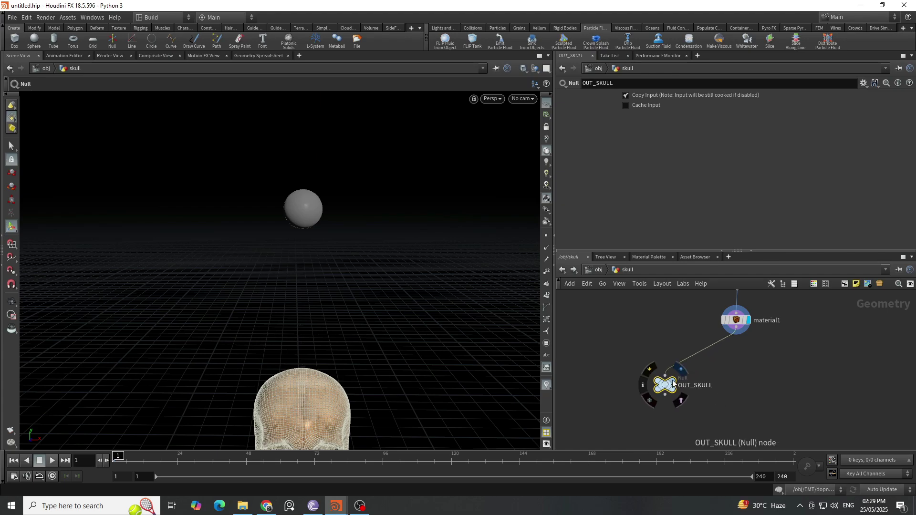
{"action": "left_click", "coordinate": [675, 385]}
{"action": "scroll", "coordinate": [726, 356], "scroll_direction": "up", "scroll_amount": 1}
{"action": "middle_click_drag", "start_coordinate": [726, 356], "coordinate": [721, 366]}
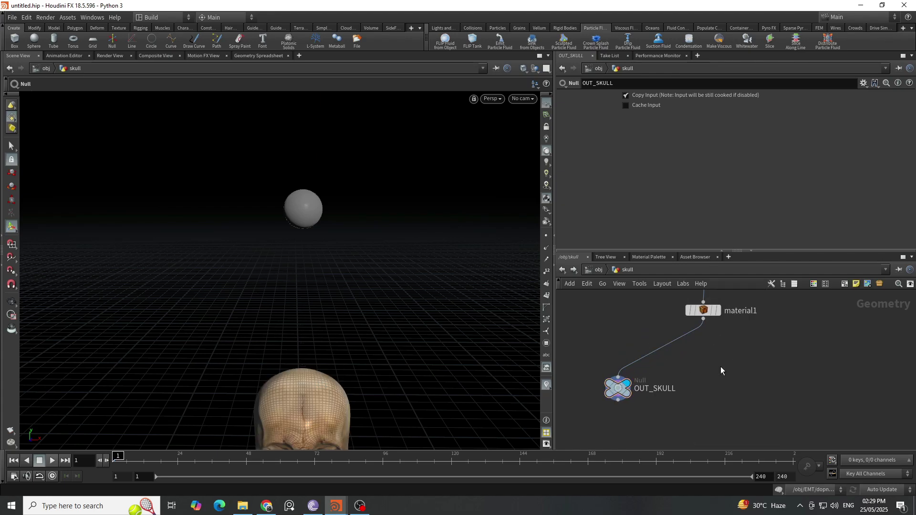
- Add a VDB from Polygons node fed by material1 in the skull network and make it the displayed node
{"action": "key", "text": "Tab"}
{"action": "type", "text": "vdbfpo"}
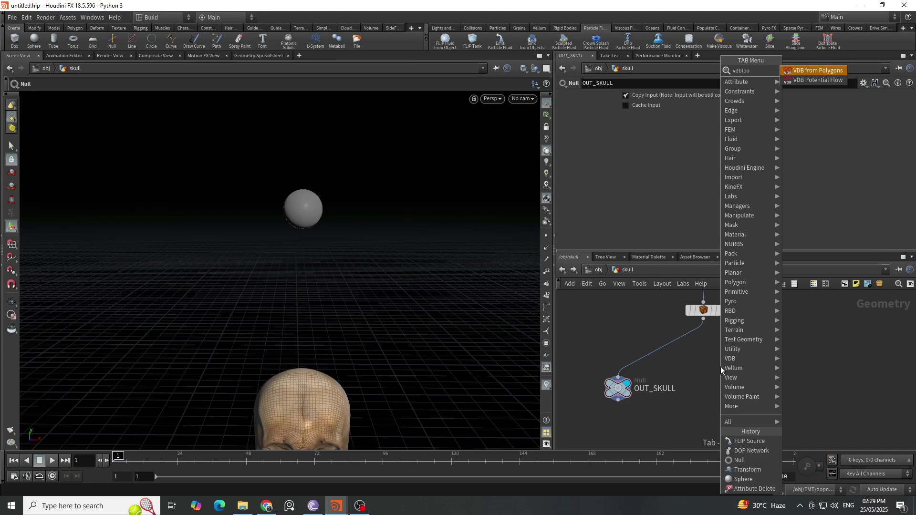
{"action": "key", "text": "Return"}
{"action": "left_click", "coordinate": [721, 367]}
{"action": "left_click_drag", "start_coordinate": [720, 359], "coordinate": [704, 319]}
{"action": "key", "text": "space+g"}
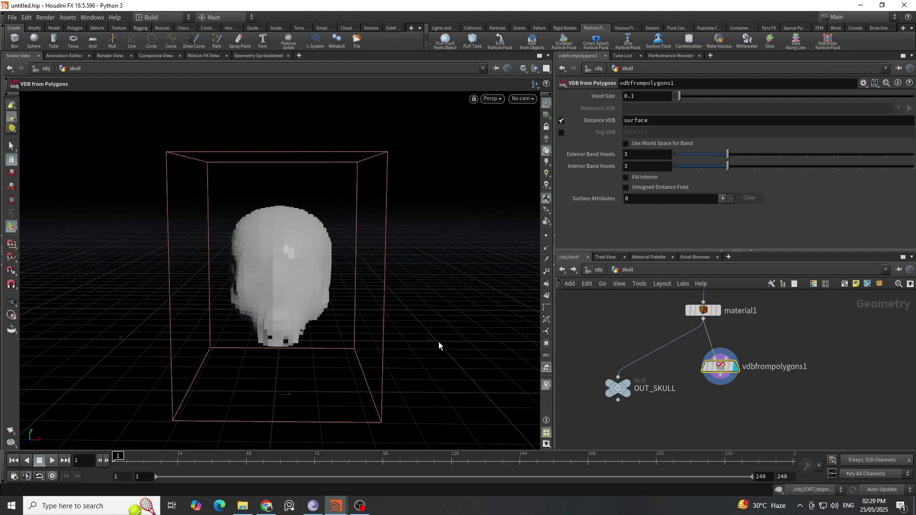
- Refine the skull VDB by lowering the voxel size to 0.01 and finally to 0.005
{"action": "scroll", "coordinate": [203, 260], "scroll_direction": "up", "scroll_amount": 2, "text": "alt"}
{"action": "left_click_drag", "start_coordinate": [203, 259], "coordinate": [259, 293], "text": "alt"}
{"action": "scroll", "coordinate": [261, 286], "scroll_direction": "down", "scroll_amount": 2, "text": "alt"}
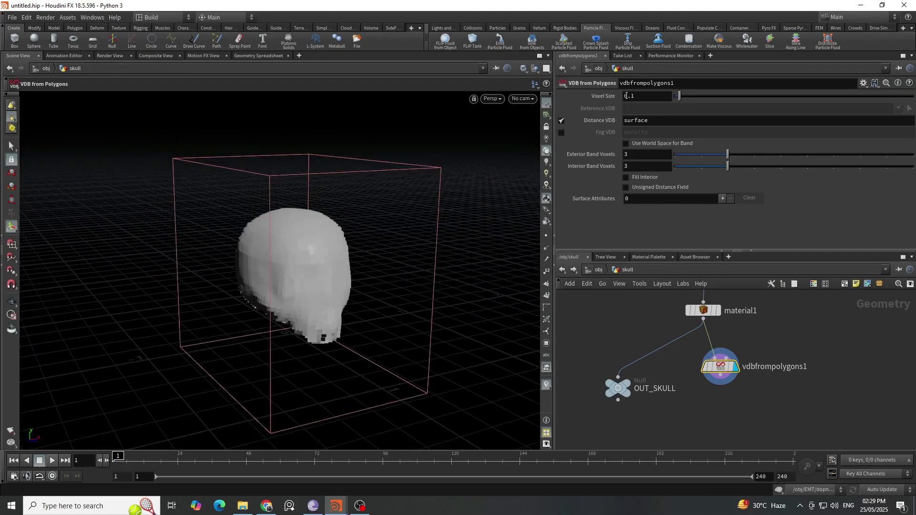
{"action": "left_click", "coordinate": [645, 97]}
{"action": "key", "text": "Return"}
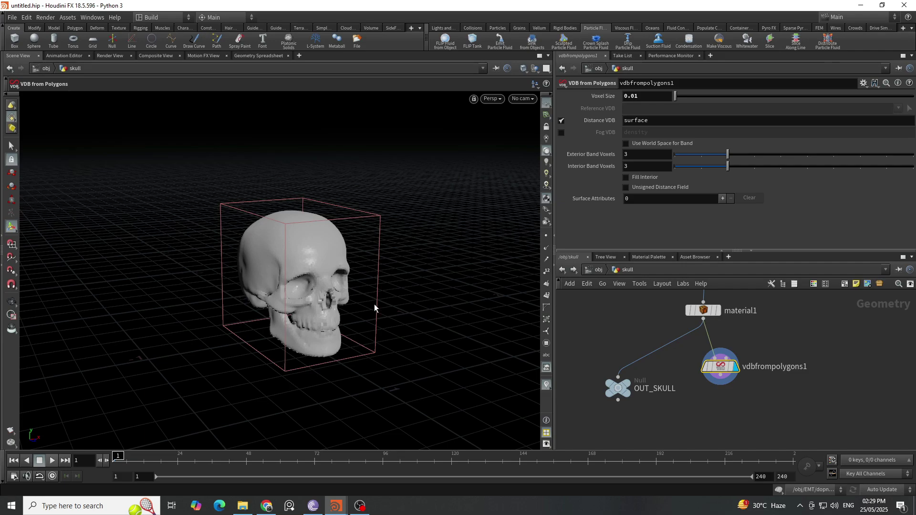
{"action": "key", "text": "space"}
{"action": "mouse_move", "coordinate": [374, 305]}
{"action": "left_mouse_down"}
{"action": "mouse_move", "coordinate": [312, 323]}
{"action": "mouse_move", "coordinate": [363, 315]}
{"action": "left_mouse_up"}
{"action": "scroll", "coordinate": [313, 322], "scroll_direction": "up", "scroll_amount": 5}
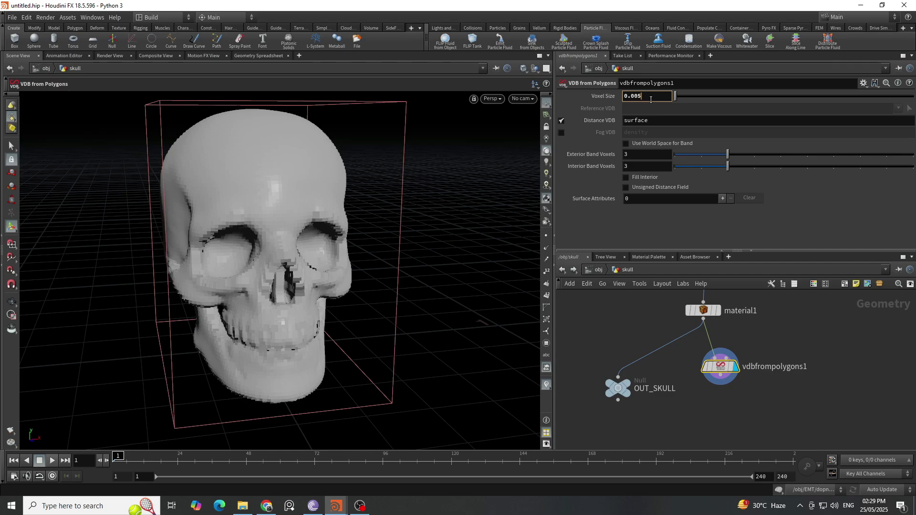
{"action": "key", "text": "Return"}
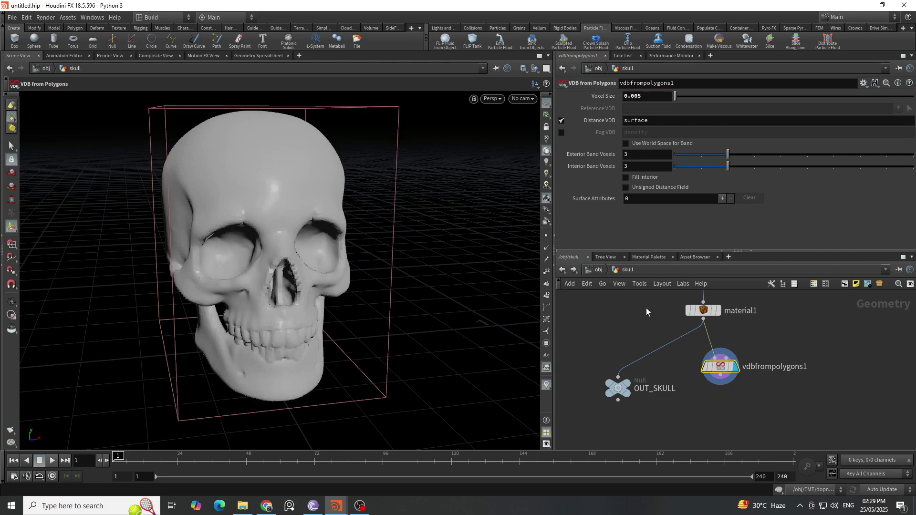
- Duplicate the OUT_SKULL null below vdbfrompolygons1, connect it to that node's output and rename it OUT_SKULL_SDF
{"action": "middle_click_drag", "start_coordinate": [671, 423], "coordinate": [668, 391]}
{"action": "left_click_drag", "start_coordinate": [615, 356], "coordinate": [755, 413], "text": "alt"}
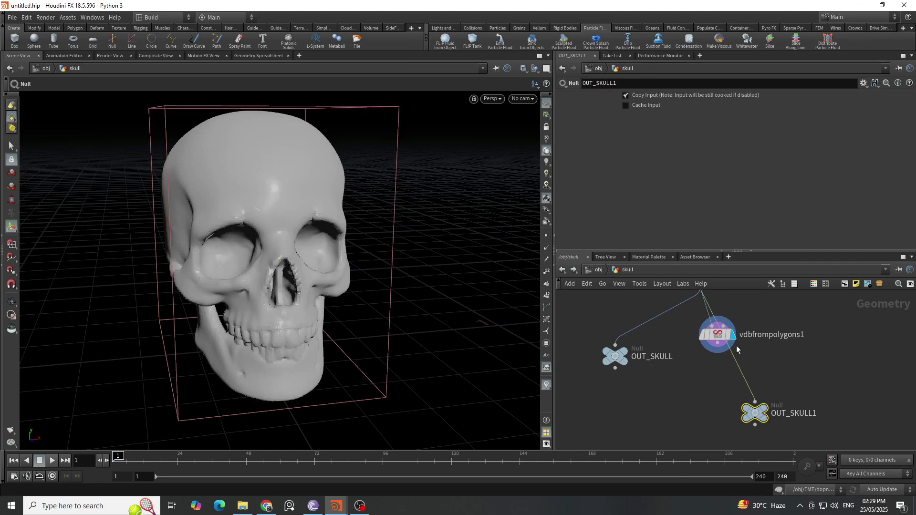
{"action": "double_click", "coordinate": [814, 413]}
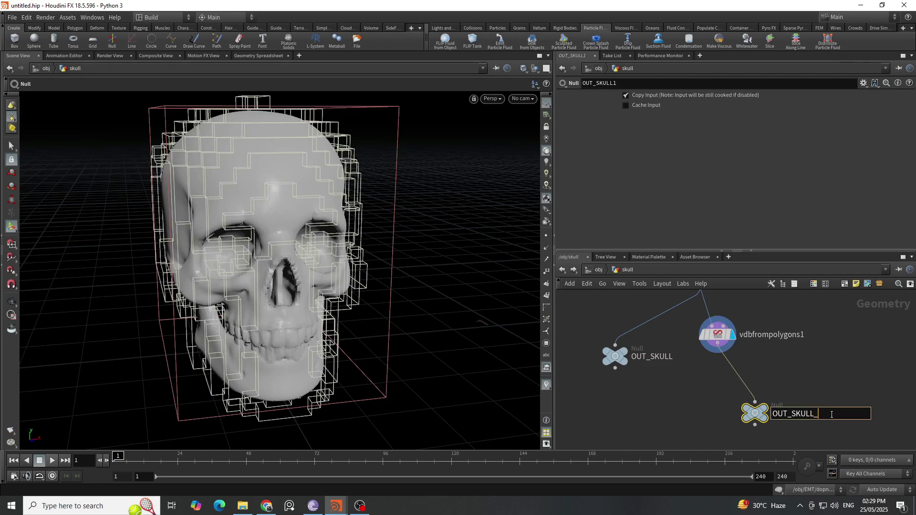
{"action": "type", "text": "_SDF"}
{"action": "key", "text": "Return"}
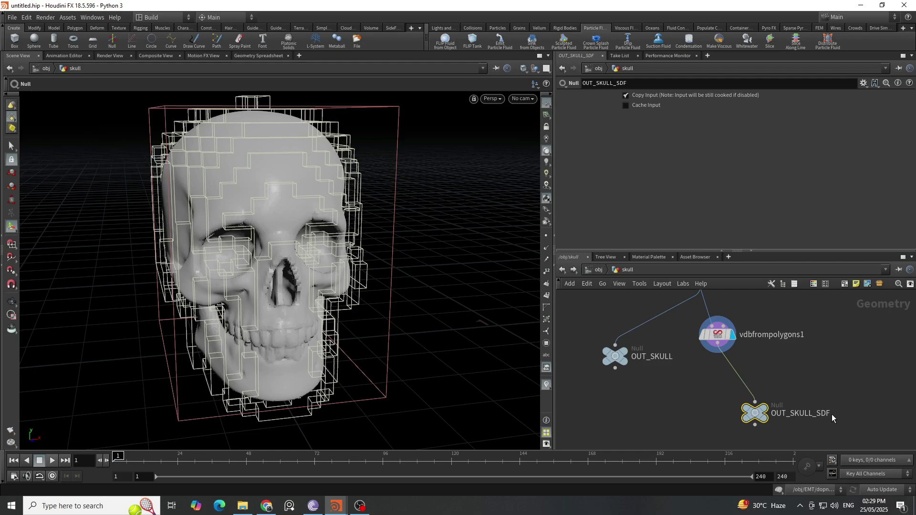
- Make OUT_SKULL the displayed node again and go into dopnet1 inside the EMT object
{"action": "left_click", "coordinate": [630, 357]}
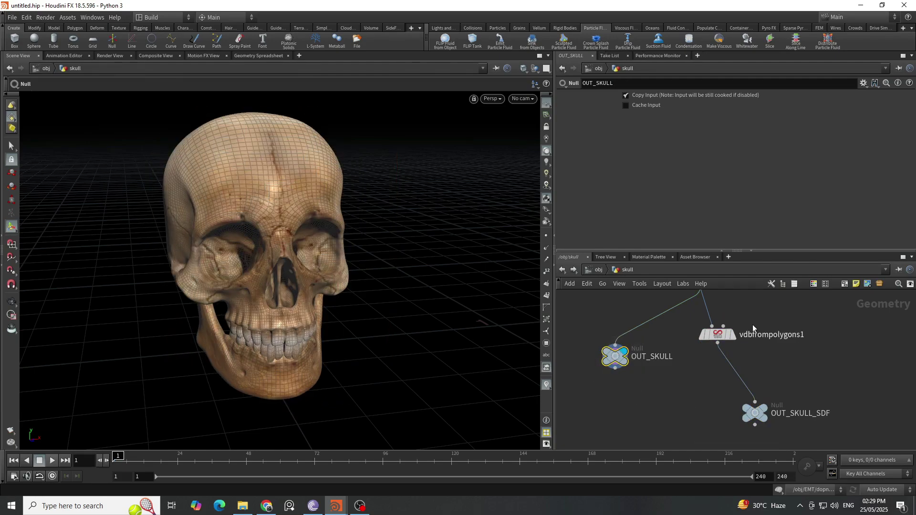
{"action": "left_click", "coordinate": [598, 271]}
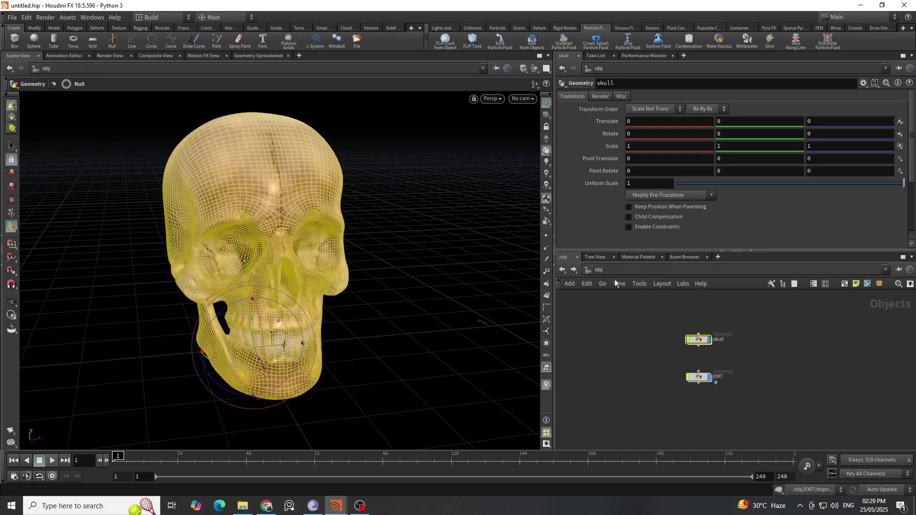
{"action": "left_click", "coordinate": [697, 378]}
{"action": "double_click", "coordinate": [698, 377]}
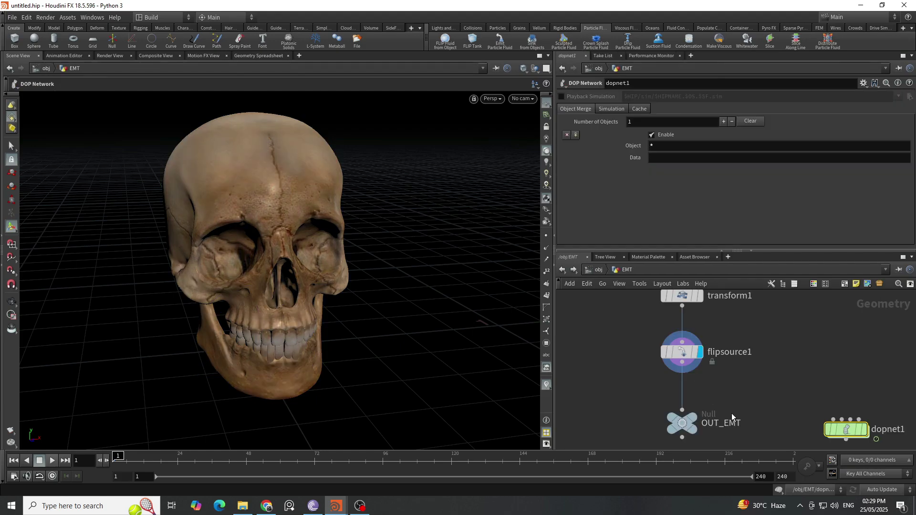
{"action": "double_click", "coordinate": [743, 391]}
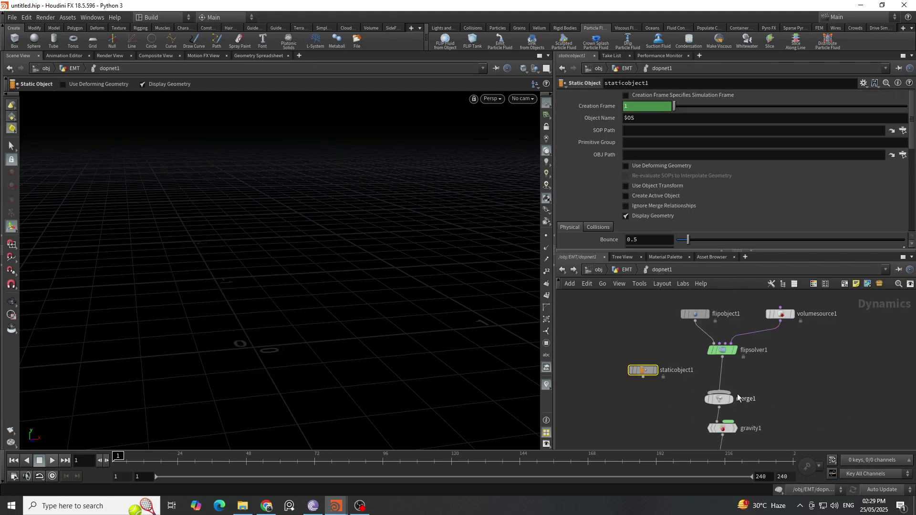
- Connect staticobject1 to merge1 as the input ahead of flipsolver1, and shift the FLIP nodes up for more room
{"action": "left_click_drag", "start_coordinate": [682, 381], "coordinate": [745, 395]}
{"action": "scroll", "coordinate": [789, 372], "scroll_direction": "up", "scroll_amount": 2}
{"action": "left_click_drag", "start_coordinate": [789, 373], "coordinate": [651, 283]}
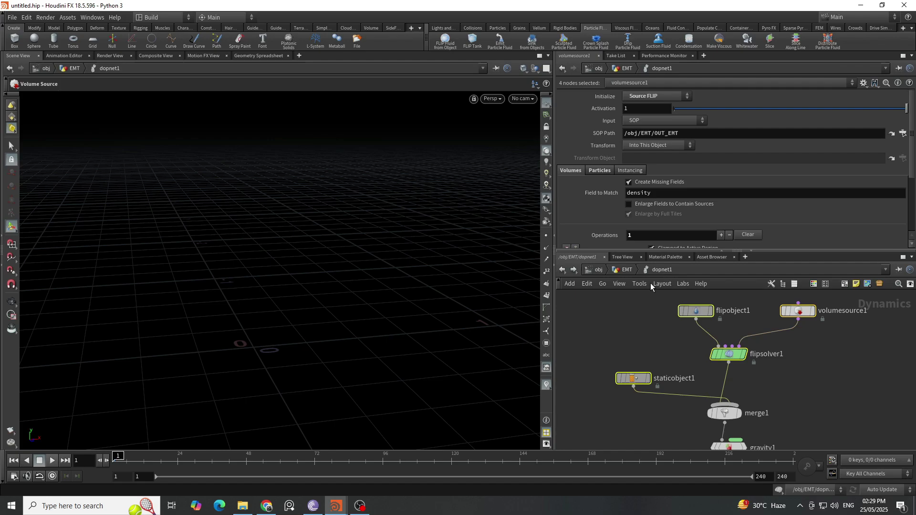
{"action": "left_click", "coordinate": [830, 362]}
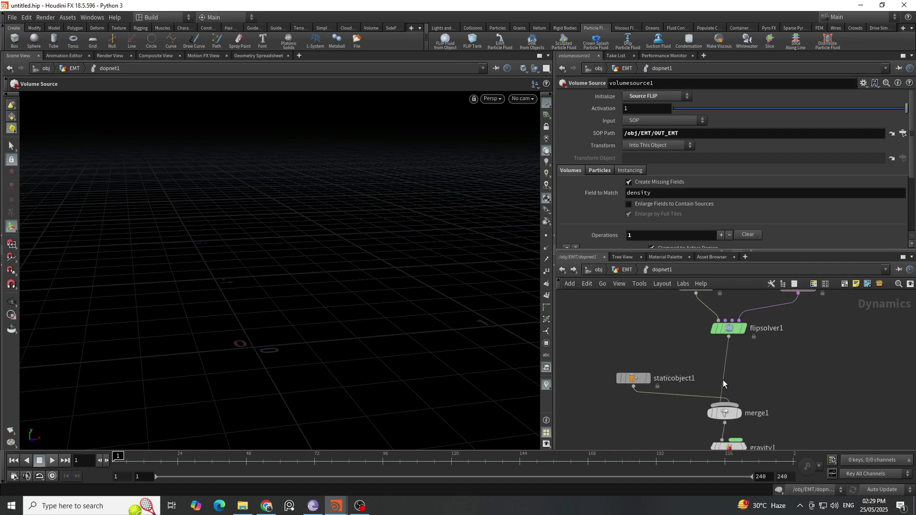
{"action": "left_click_drag", "start_coordinate": [723, 380], "coordinate": [729, 405]}
{"action": "left_click", "coordinate": [705, 393]}
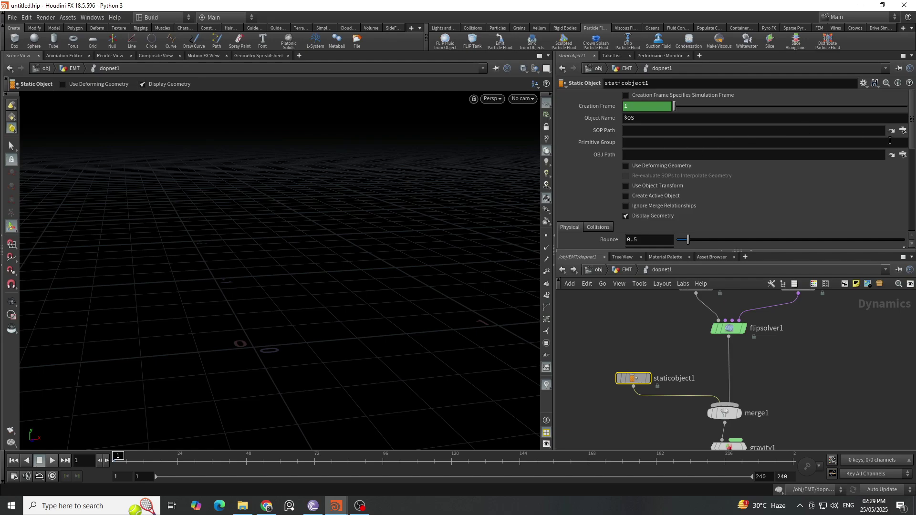
{"action": "left_click", "coordinate": [728, 133]}
{"action": "type", "text": "/obj/EMT/OUT_EMT"}
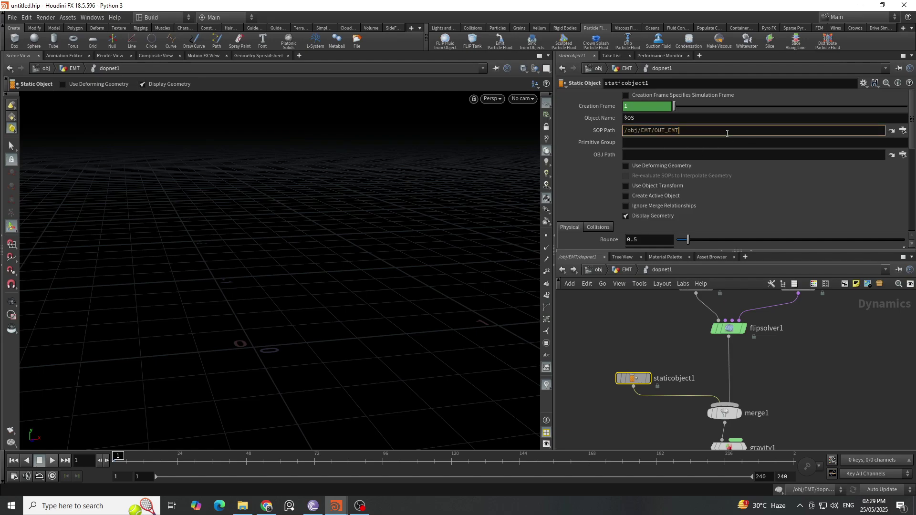
{"action": "key", "text": "ctrl+a"}
{"action": "key", "text": "BackSpace"}
- Choose /obj/skull/OUT_SKULL as the SOP path of staticobject1
{"action": "left_click", "coordinate": [903, 130]}
{"action": "left_click", "coordinate": [824, 99]}
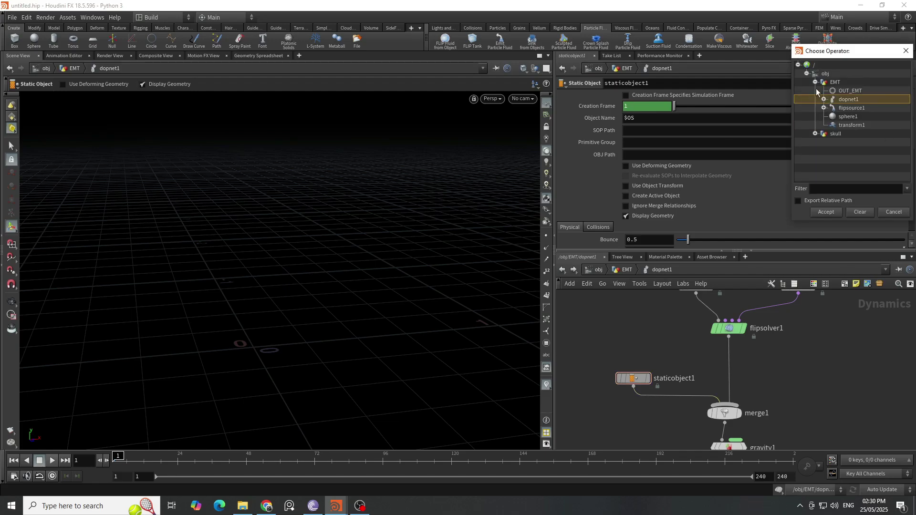
{"action": "left_click", "coordinate": [816, 83]}
{"action": "left_click", "coordinate": [816, 91]}
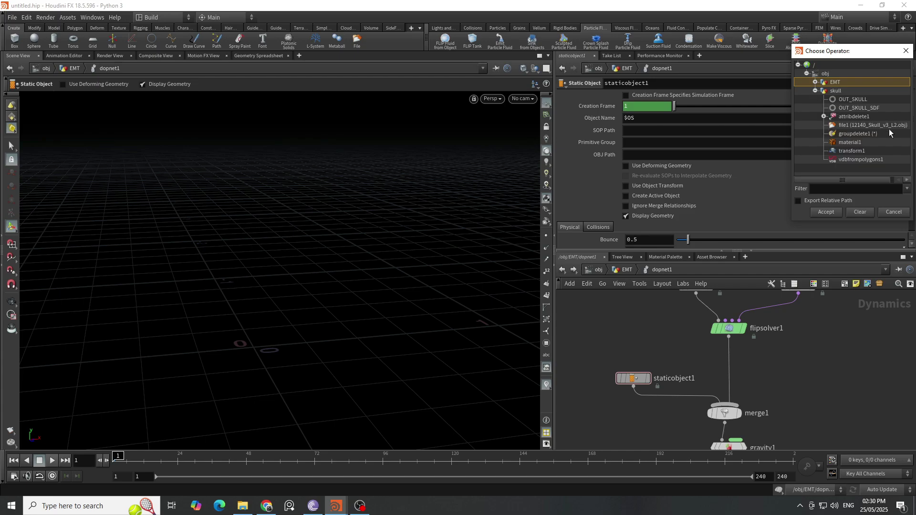
{"action": "left_click", "coordinate": [859, 101]}
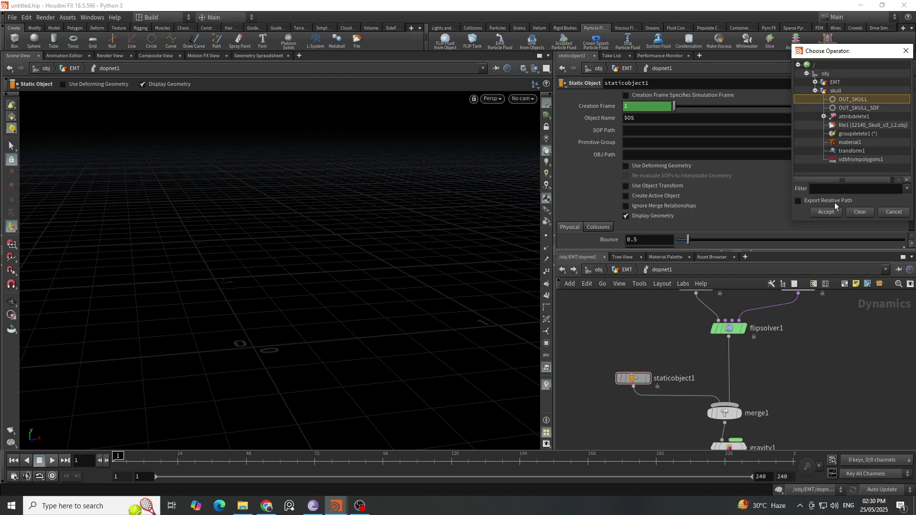
{"action": "left_click", "coordinate": [833, 212]}
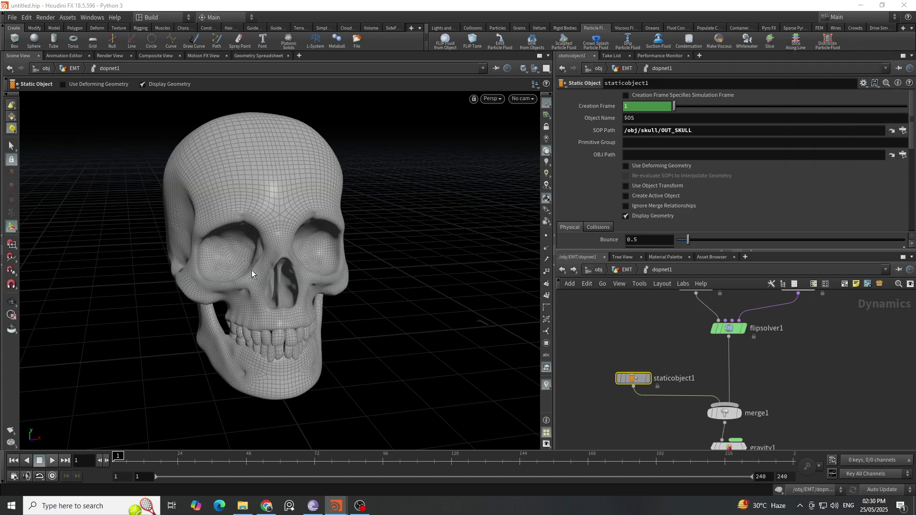
- Show staticobject1's Bullet collision guide geometry and briefly hide the display geometry to examine the collision shape
{"action": "scroll", "coordinate": [697, 160], "scroll_direction": "down", "scroll_amount": 3}
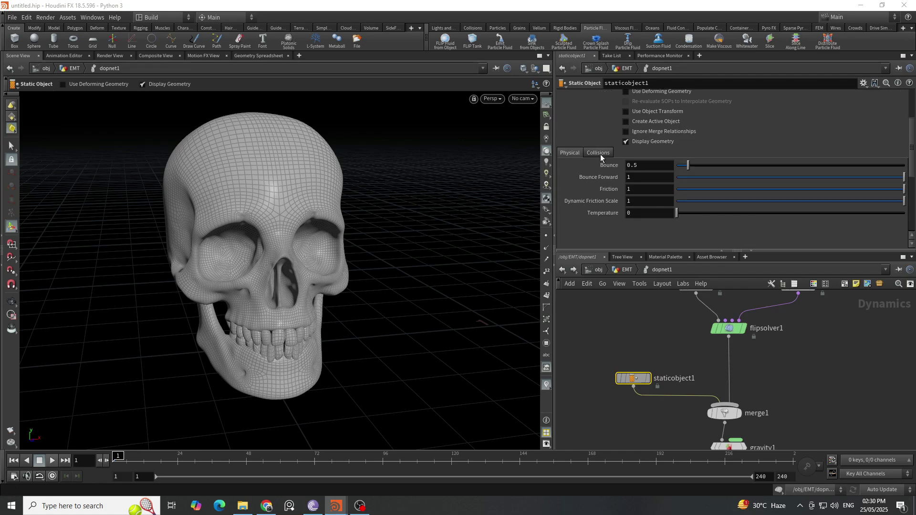
{"action": "left_click", "coordinate": [600, 154]}
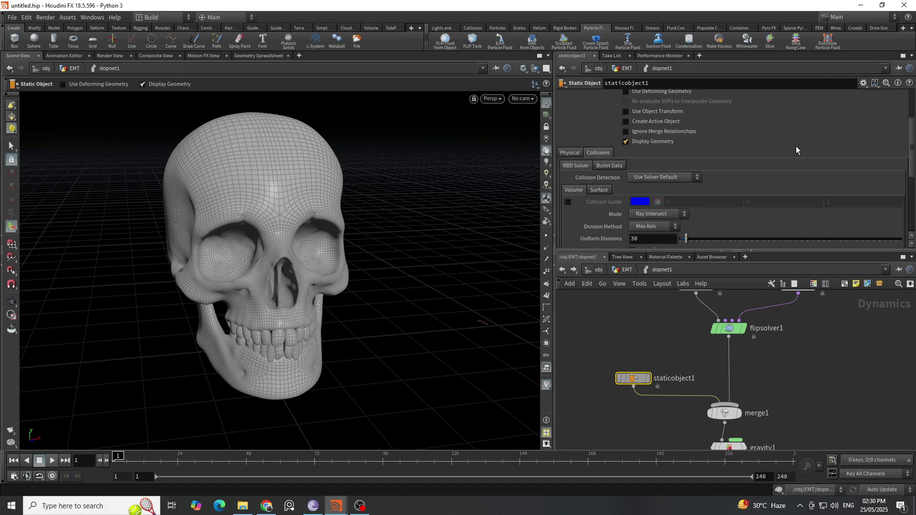
{"action": "left_click", "coordinate": [617, 166]}
{"action": "left_click", "coordinate": [631, 177]}
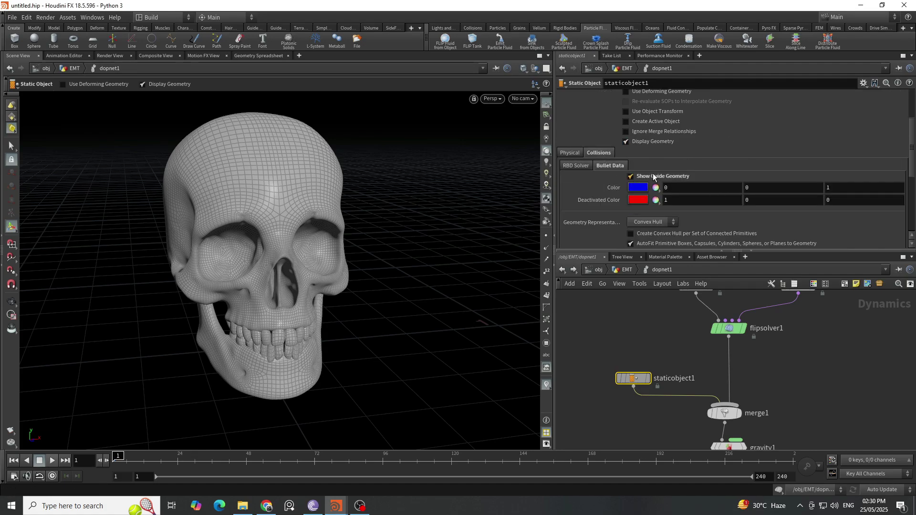
{"action": "left_click", "coordinate": [636, 144]}
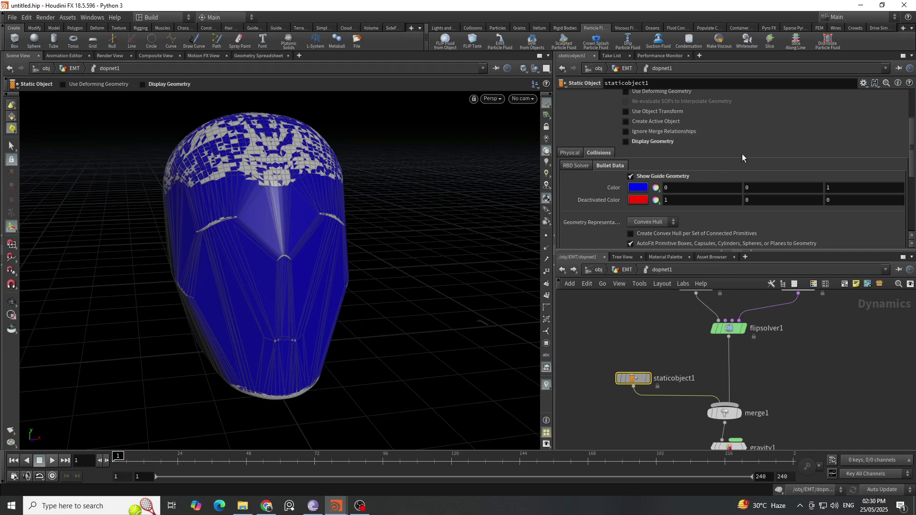
{"action": "left_click", "coordinate": [649, 142]}
- Set the Bullet geometry representation of staticobject1 to Concave and turn its guide geometry off
{"action": "scroll", "coordinate": [659, 219], "scroll_direction": "down", "scroll_amount": 2}
{"action": "left_click", "coordinate": [660, 186]}
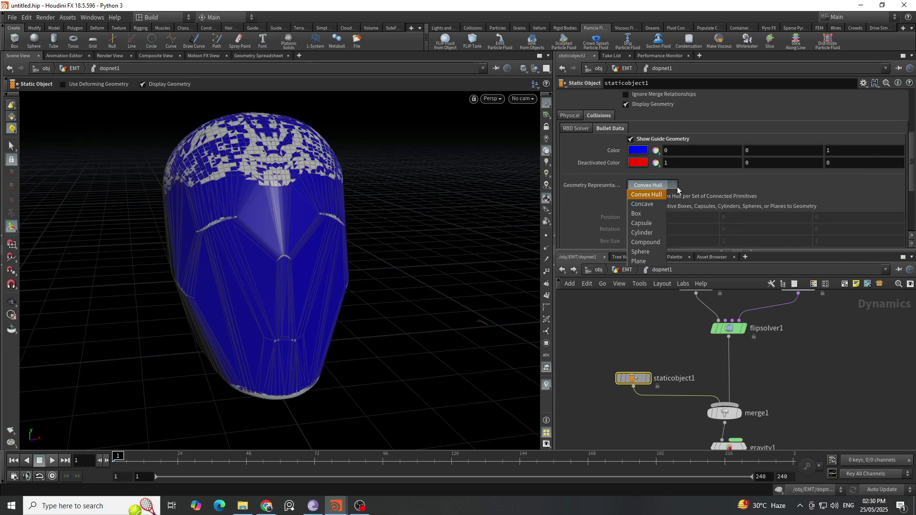
{"action": "left_click", "coordinate": [649, 206]}
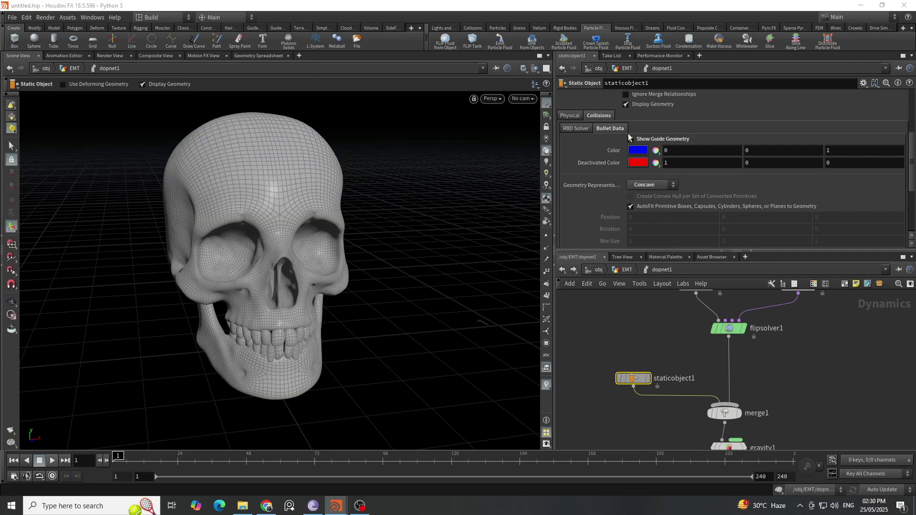
{"action": "left_click", "coordinate": [626, 103]}
{"action": "left_click", "coordinate": [626, 104]}
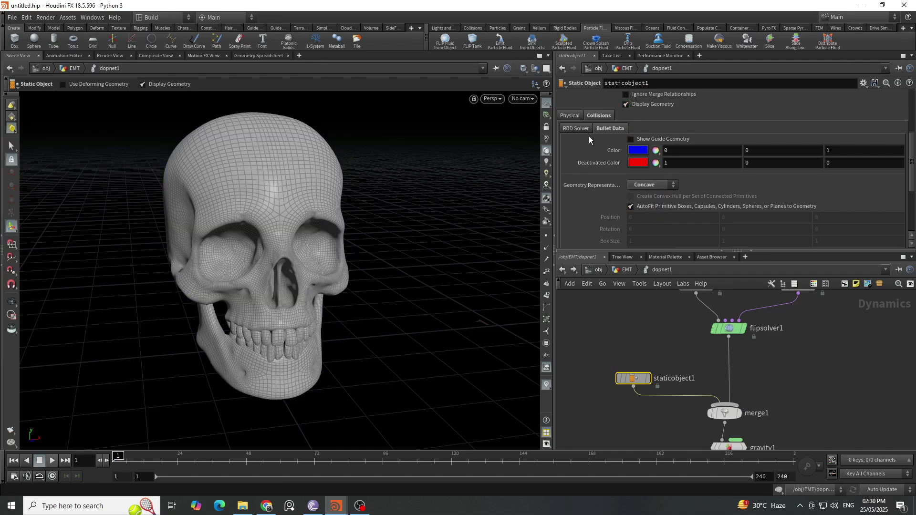
- Set the RBD Solver volume collision mode of staticobject1 to Volume Sample
{"action": "left_click", "coordinate": [578, 128]}
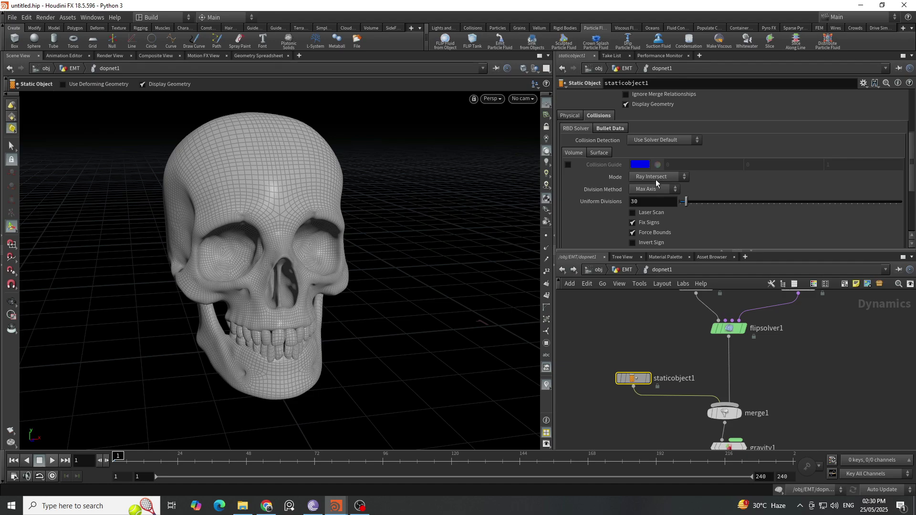
{"action": "left_click", "coordinate": [667, 178]}
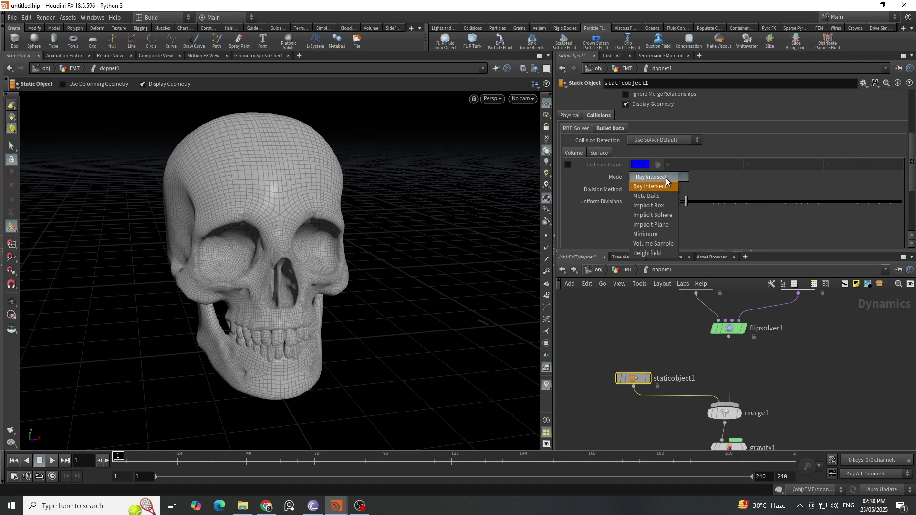
{"action": "left_click", "coordinate": [650, 244]}
{"action": "scroll", "coordinate": [760, 184], "scroll_direction": "down", "scroll_amount": 3}
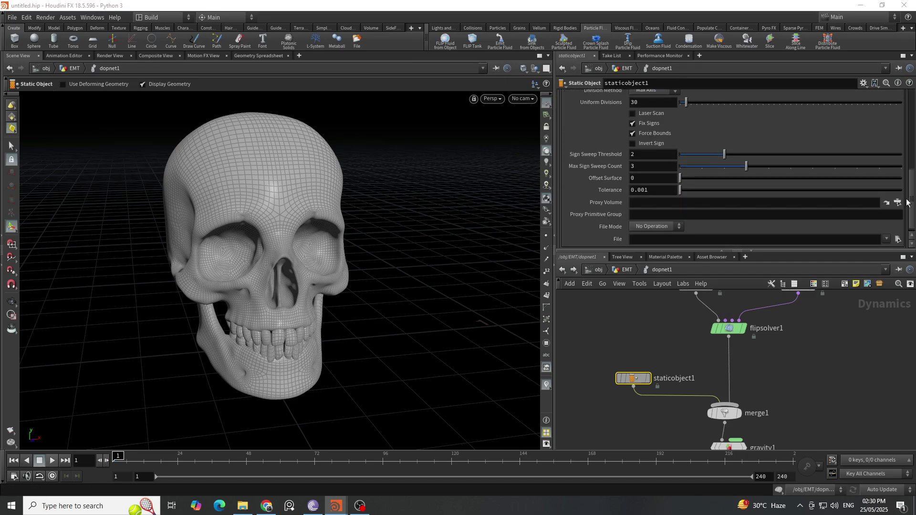
- Choose /obj/skull/OUT_SKULL_SDF as the proxy volume of staticobject1
{"action": "left_click", "coordinate": [897, 202]}
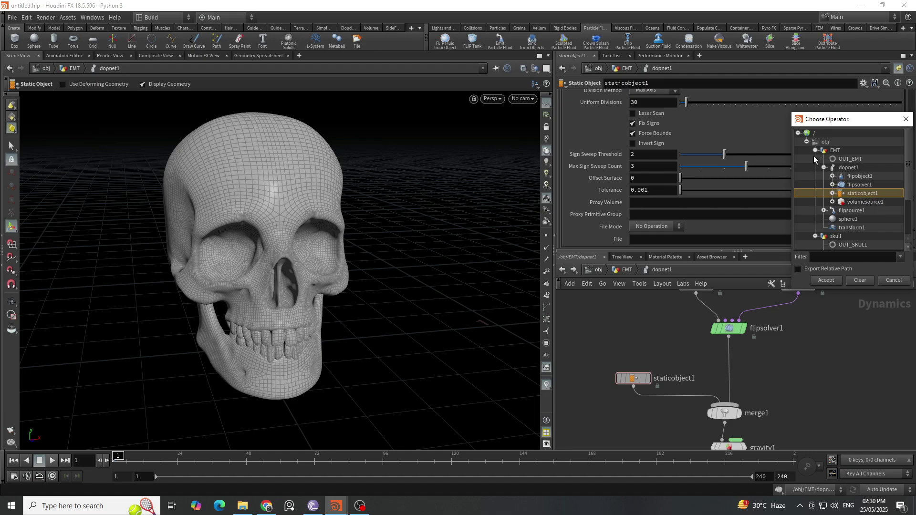
{"action": "left_click", "coordinate": [815, 151]}
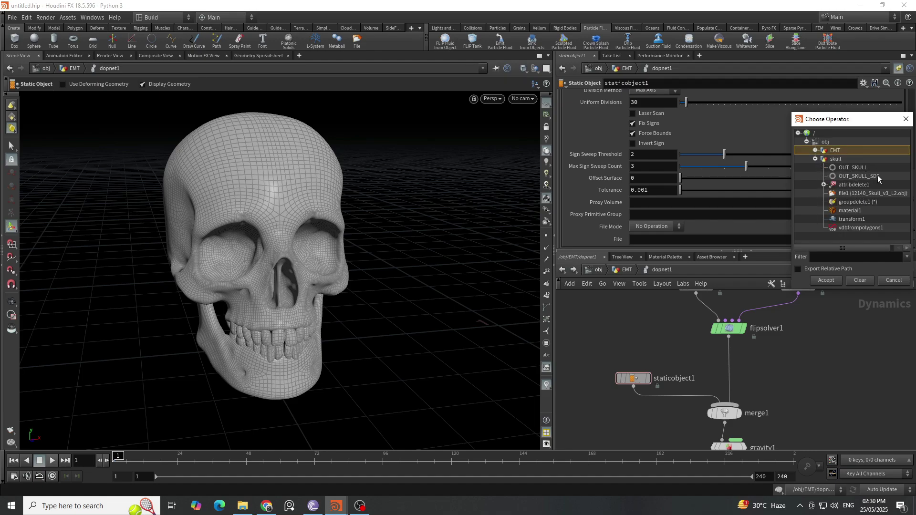
{"action": "left_click", "coordinate": [860, 177]}
{"action": "left_click", "coordinate": [826, 281]}
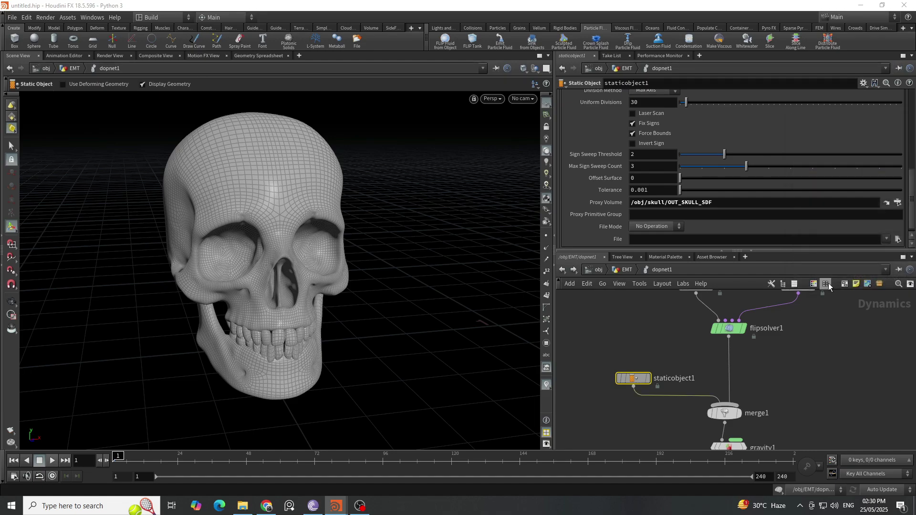
{"action": "scroll", "coordinate": [666, 153], "scroll_direction": "up", "scroll_amount": 10}
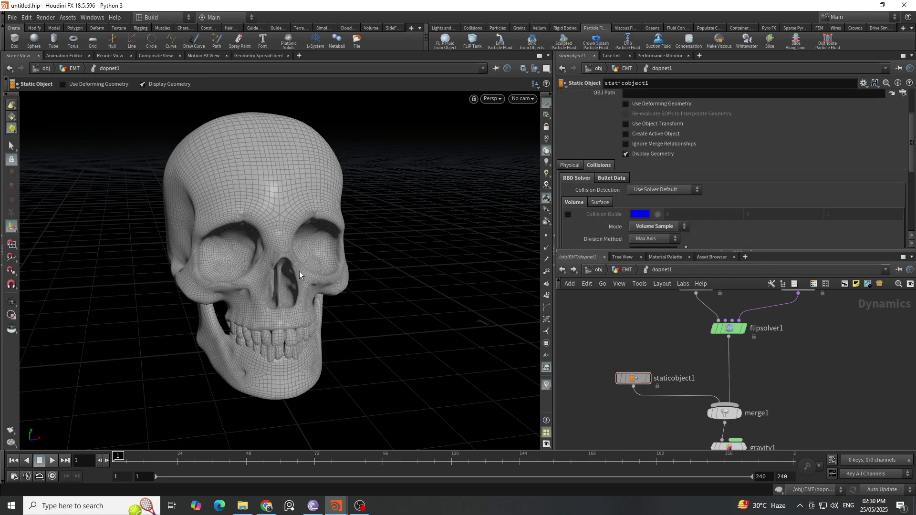
- Examine the size of the simulation bounding box relative to the skull and the fluid emitter
{"action": "key", "text": "Escape"}
{"action": "scroll", "coordinate": [302, 317], "scroll_direction": "down", "scroll_amount": 5}
{"action": "middle_click_drag", "start_coordinate": [303, 317], "coordinate": [320, 339]}
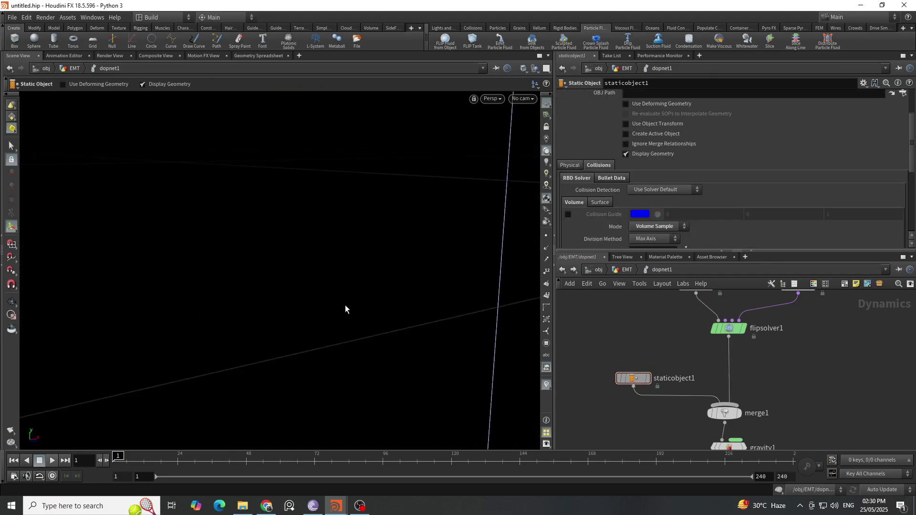
{"action": "key", "text": "h"}
{"action": "scroll", "coordinate": [308, 282], "scroll_direction": "up", "scroll_amount": 5}
{"action": "left_click_drag", "start_coordinate": [301, 288], "coordinate": [212, 258]}
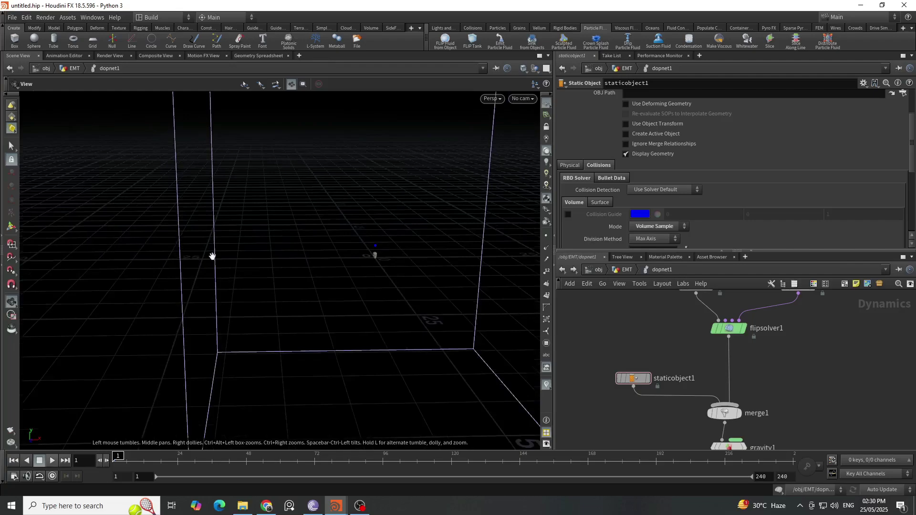
{"action": "scroll", "coordinate": [242, 271], "scroll_direction": "down", "scroll_amount": 4}
{"action": "left_click_drag", "start_coordinate": [405, 230], "coordinate": [415, 241]}
{"action": "scroll", "coordinate": [320, 272], "scroll_direction": "up", "scroll_amount": 3}
{"action": "mouse_move", "coordinate": [320, 272]}
{"action": "left_mouse_down"}
{"action": "mouse_move", "coordinate": [231, 251]}
{"action": "mouse_move", "coordinate": [290, 272]}
{"action": "mouse_move", "coordinate": [282, 243]}
{"action": "mouse_move", "coordinate": [346, 307]}
{"action": "mouse_move", "coordinate": [289, 299]}
{"action": "mouse_move", "coordinate": [313, 285]}
{"action": "left_mouse_up"}
{"action": "key", "text": "Return"}
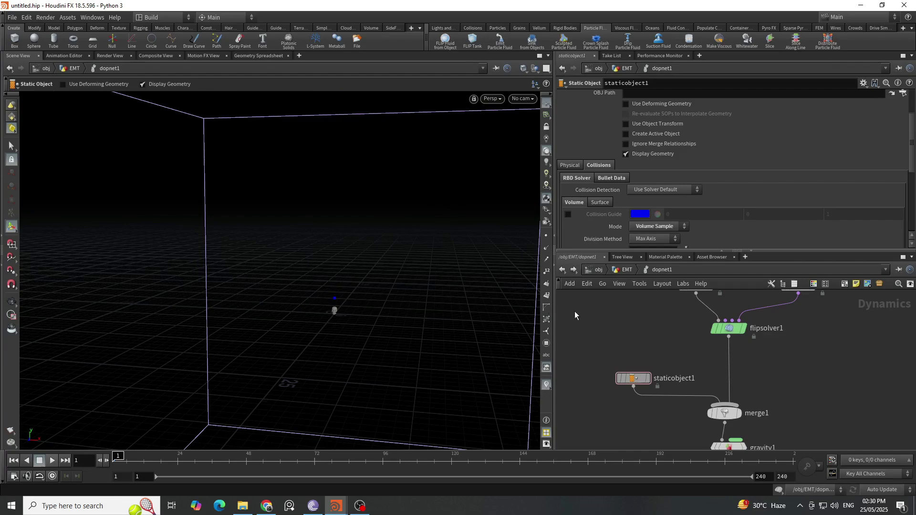
- Return to the EMT geometry network, add a Box node above dopnet1 and turn on its template display
{"action": "left_click", "coordinate": [616, 270]}
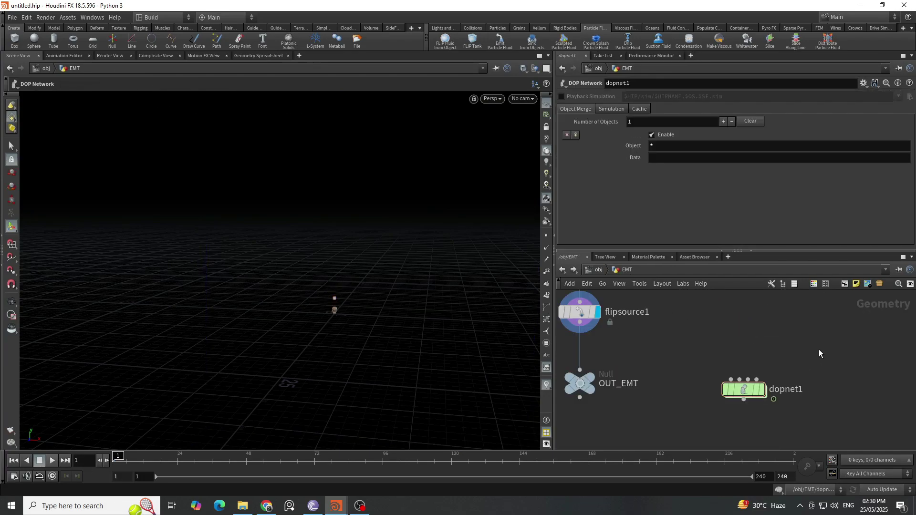
{"action": "scroll", "coordinate": [775, 412], "scroll_direction": "down", "scroll_amount": 5}
{"action": "scroll", "coordinate": [744, 338], "scroll_direction": "up", "scroll_amount": 5}
{"action": "key", "text": "Tab"}
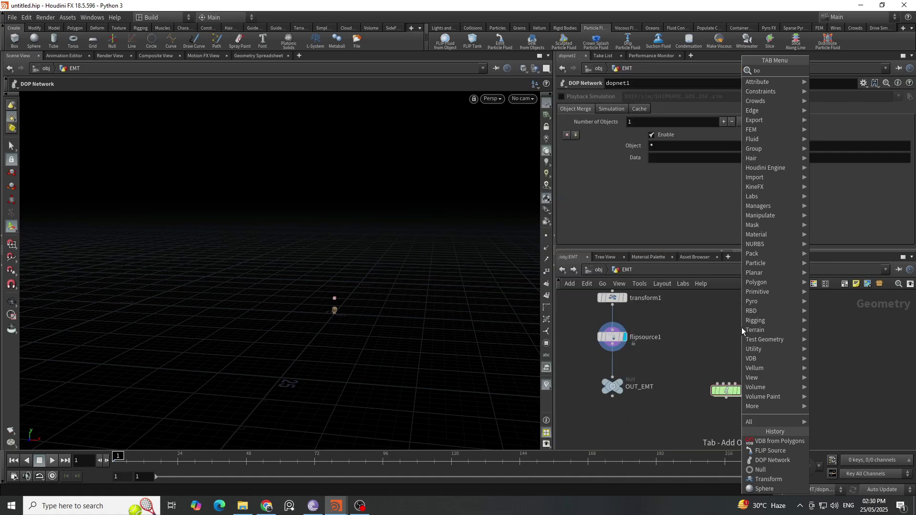
{"action": "type", "text": "dop"}
{"action": "key", "text": "Return"}
{"action": "left_click", "coordinate": [742, 327]}
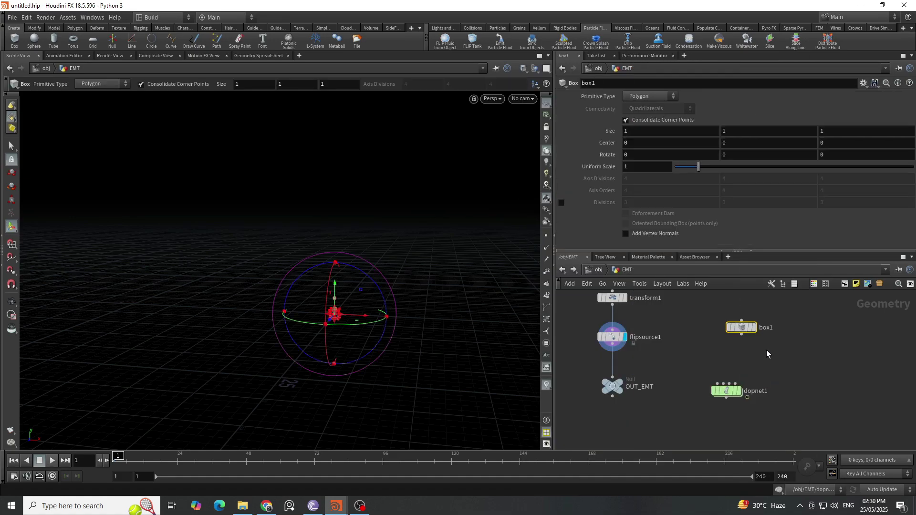
{"action": "scroll", "coordinate": [755, 332], "scroll_direction": "up", "scroll_amount": 5}
{"action": "key", "text": "Escape"}
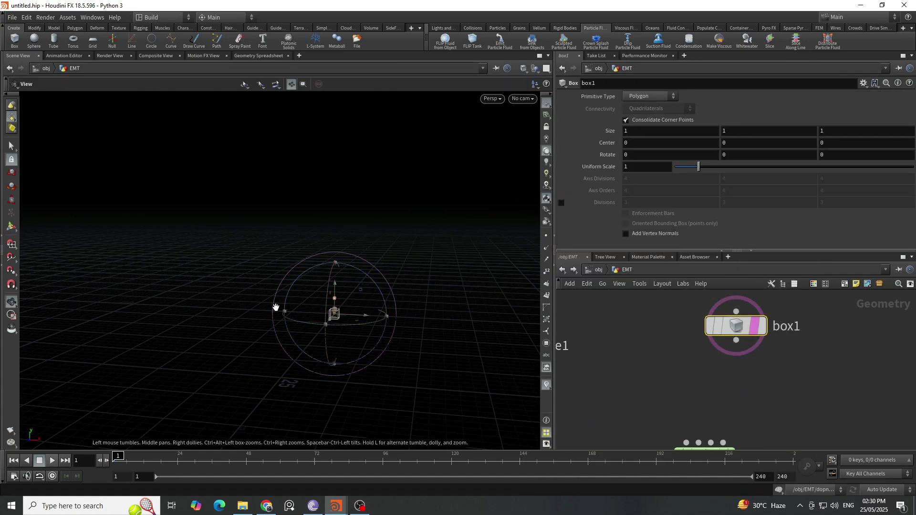
- Resize box1 in the viewport to enclose the skull and emitter sphere, about 2.54 × 3.29 × 2.37
{"action": "scroll", "coordinate": [307, 311], "scroll_direction": "down", "scroll_amount": 3}
{"action": "scroll", "coordinate": [303, 306], "scroll_direction": "down", "scroll_amount": 2}
{"action": "left_click_drag", "start_coordinate": [302, 306], "coordinate": [485, 323]}
{"action": "key", "text": "Return"}
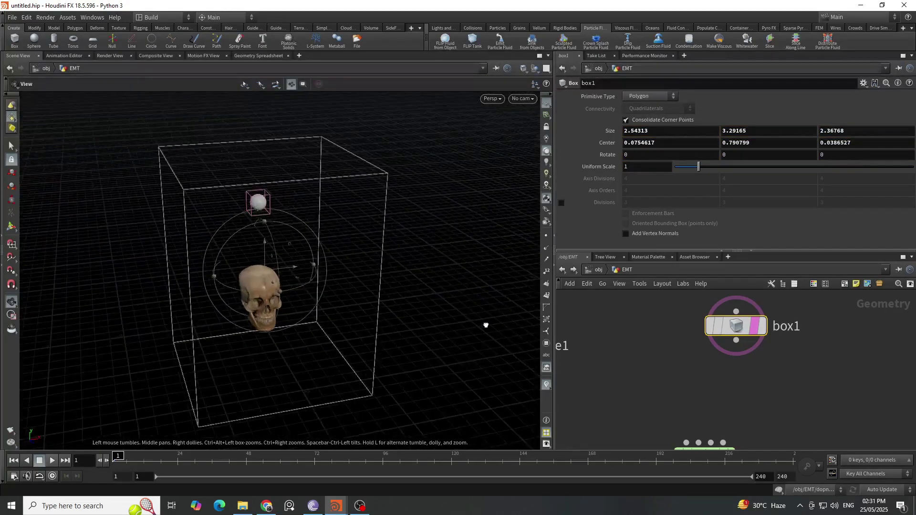
{"action": "key", "text": "Return"}
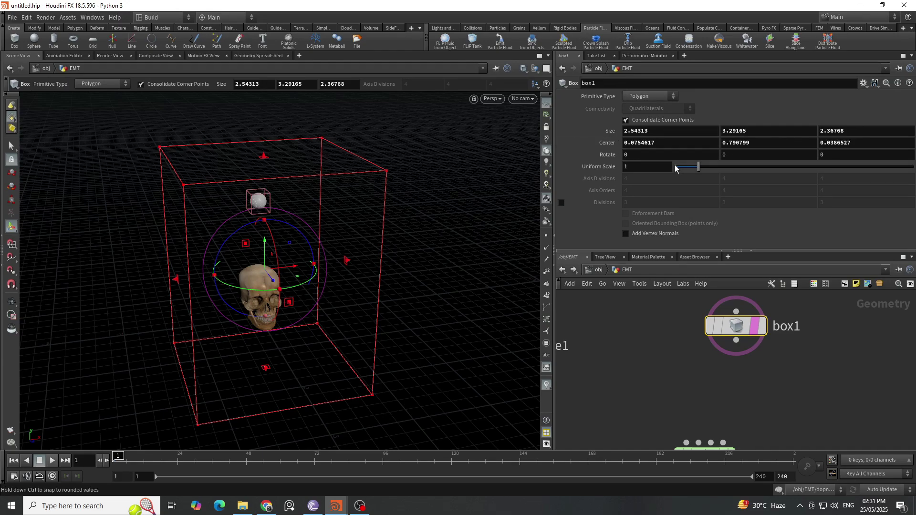
- Copy box1's Size parameter
{"action": "right_click", "coordinate": [605, 133]}
{"action": "left_click", "coordinate": [605, 132]}
{"action": "right_click", "coordinate": [605, 133]}
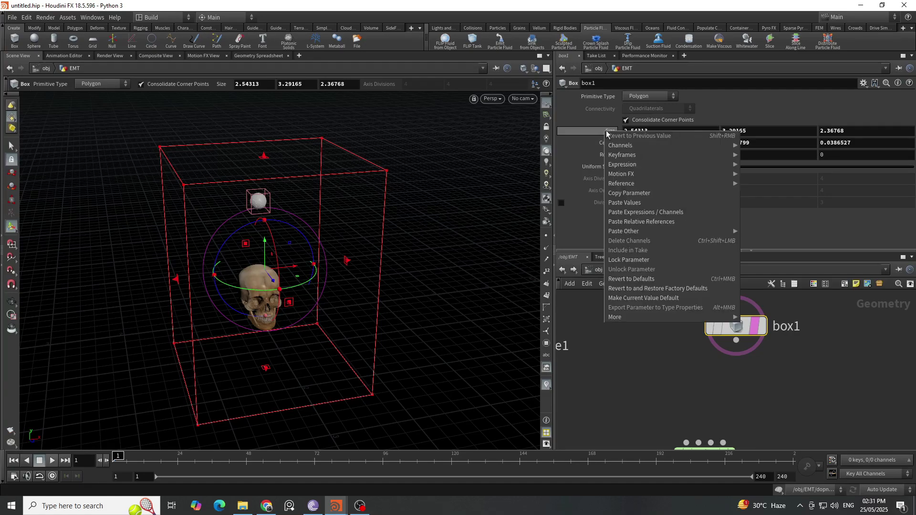
{"action": "left_click", "coordinate": [643, 193]}
{"action": "scroll", "coordinate": [692, 334], "scroll_direction": "down", "scroll_amount": 3}
{"action": "scroll", "coordinate": [691, 366], "scroll_direction": "up", "scroll_amount": 3}
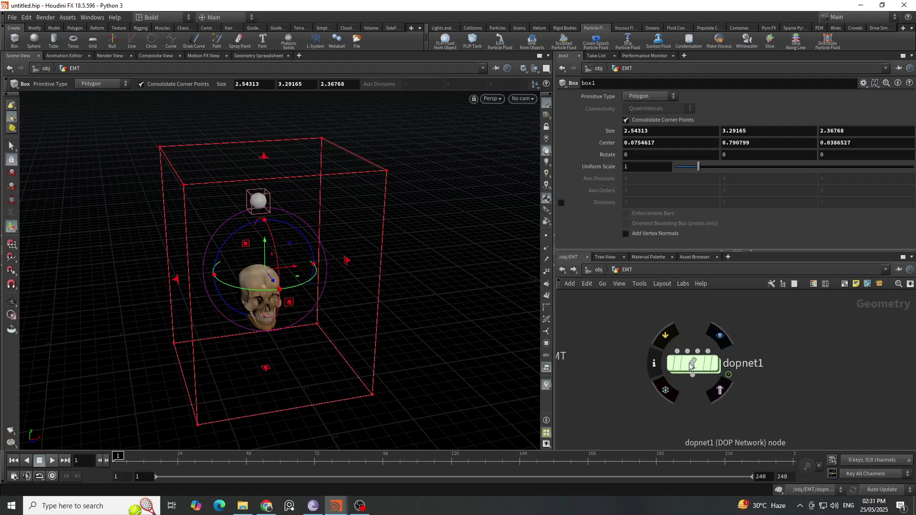
- Inside dopnet1, paste the copied size as relative references into flipsolver1's volume limits Box Size
{"action": "double_click", "coordinate": [691, 365]}
{"action": "scroll", "coordinate": [786, 353], "scroll_direction": "up", "scroll_amount": 2}
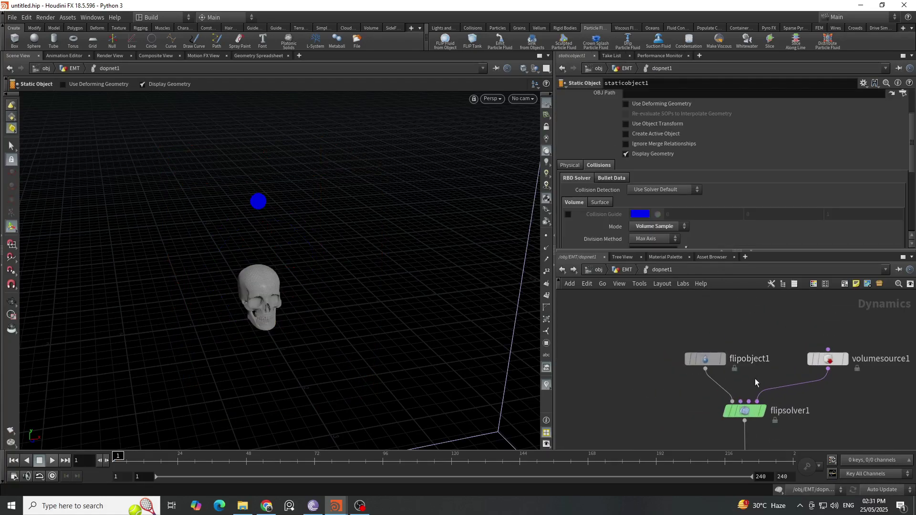
{"action": "left_click_drag", "start_coordinate": [811, 422], "coordinate": [589, 381]}
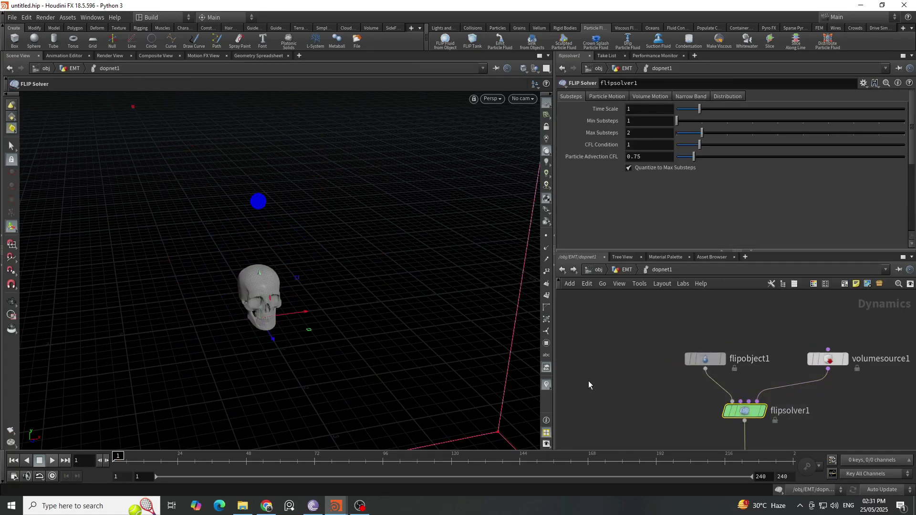
{"action": "left_click", "coordinate": [610, 98]}
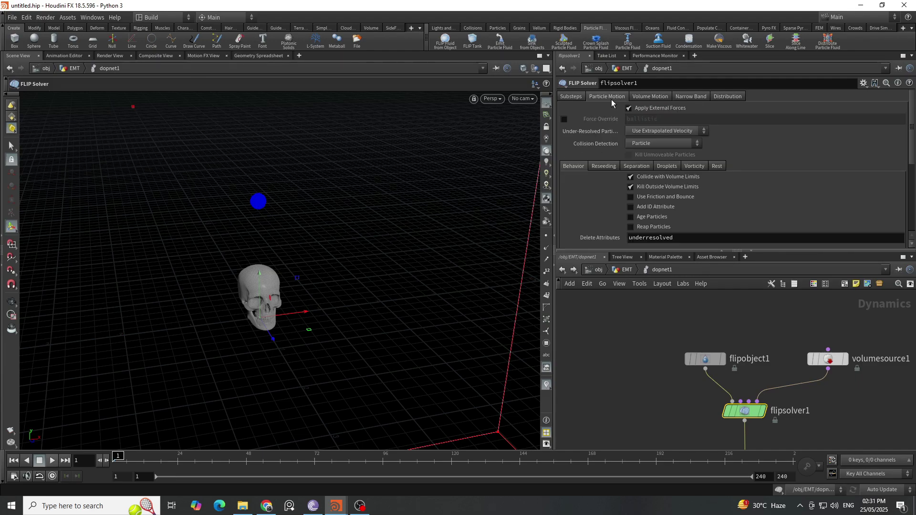
{"action": "left_click", "coordinate": [603, 167]}
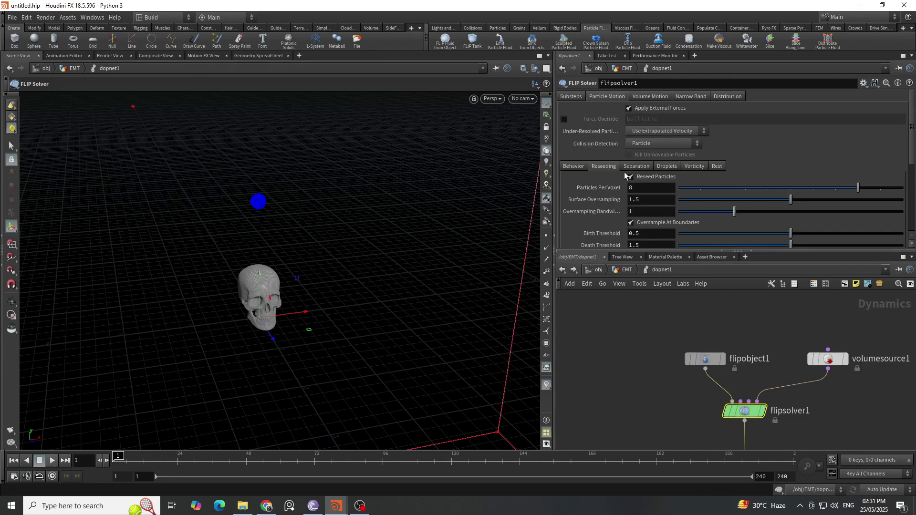
{"action": "left_click", "coordinate": [637, 166]}
{"action": "left_click", "coordinate": [573, 166]}
{"action": "left_click", "coordinate": [650, 97]}
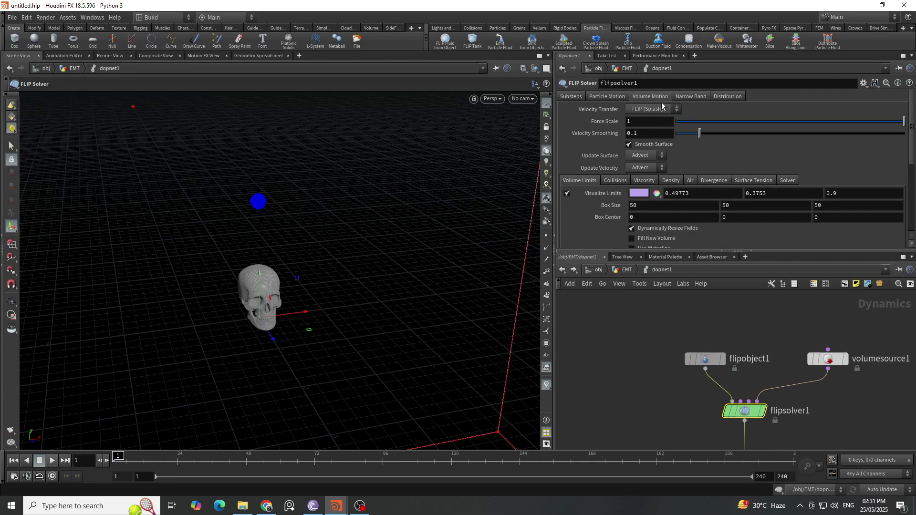
{"action": "scroll", "coordinate": [789, 160], "scroll_direction": "down", "scroll_amount": 2}
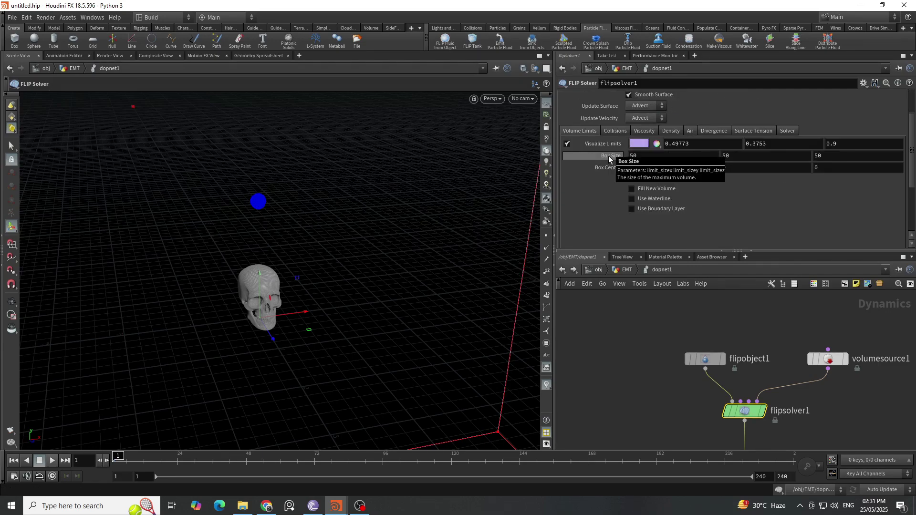
{"action": "right_click", "coordinate": [608, 156]}
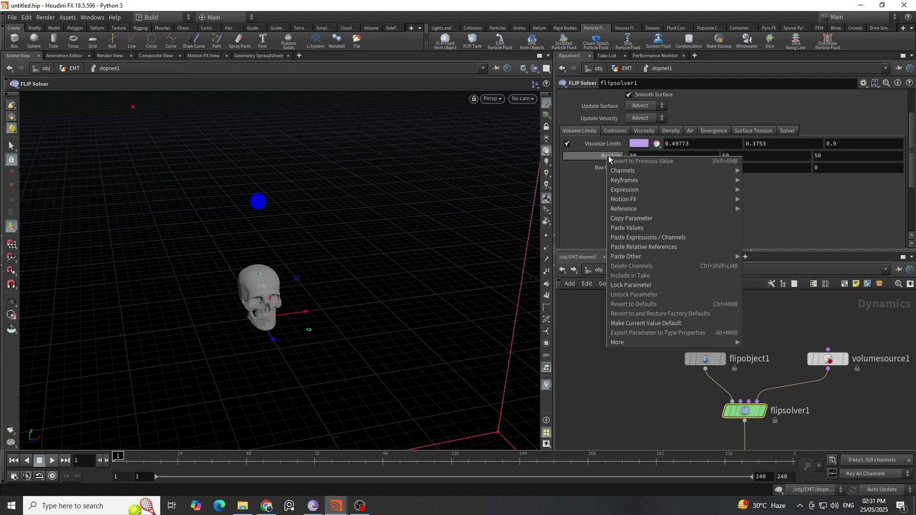
{"action": "left_click", "coordinate": [651, 248]}
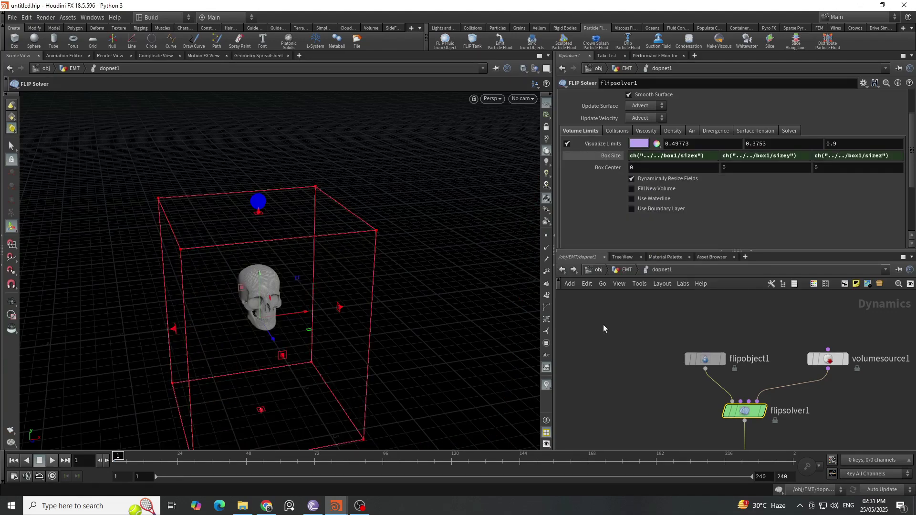
- Copy box1's Center and paste it as relative references into the Box Center of flipsolver1's volume limits
{"action": "left_click", "coordinate": [618, 271]}
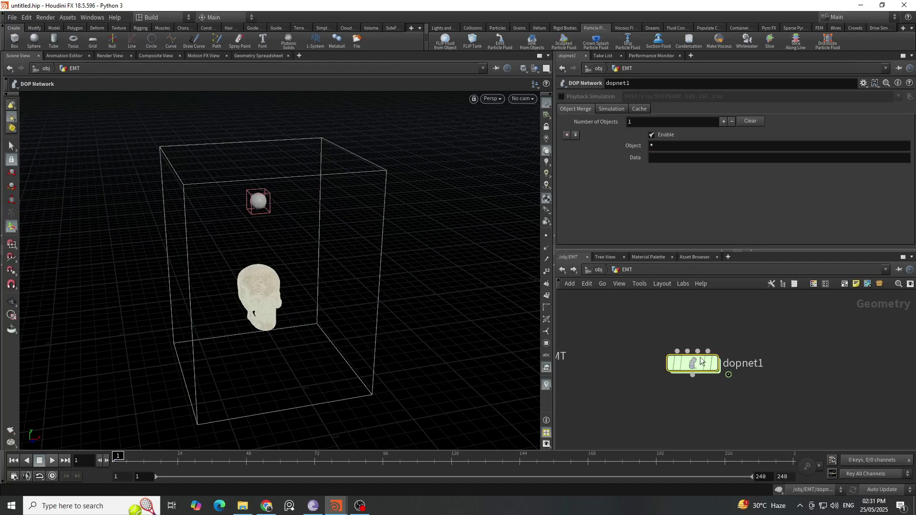
{"action": "left_click", "coordinate": [724, 331]}
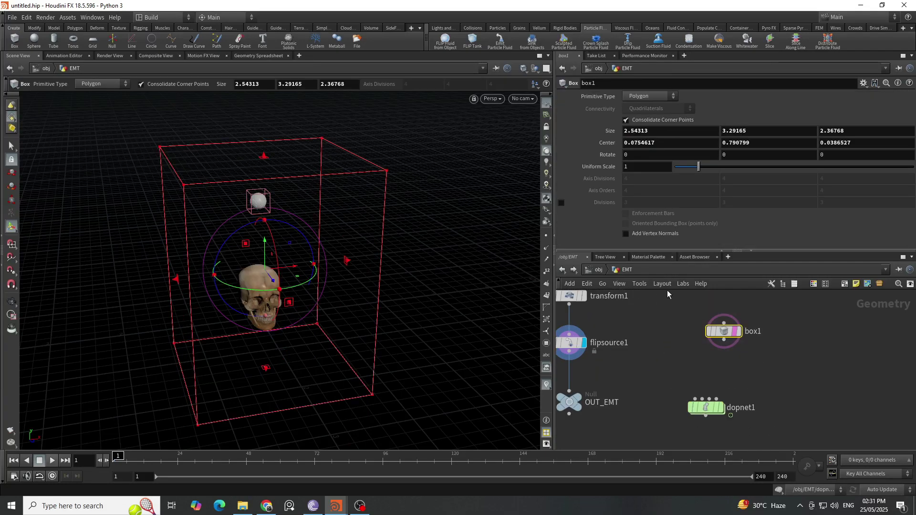
{"action": "right_click", "coordinate": [601, 146]}
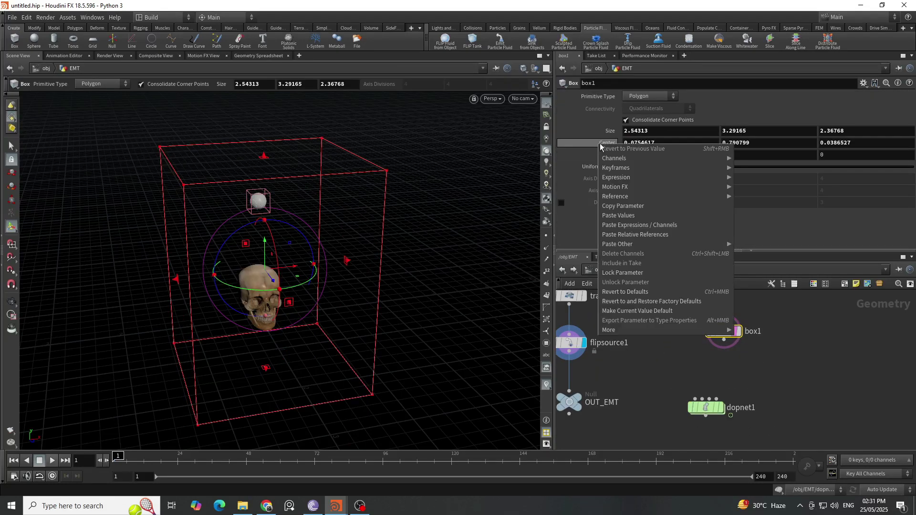
{"action": "left_click", "coordinate": [627, 212]}
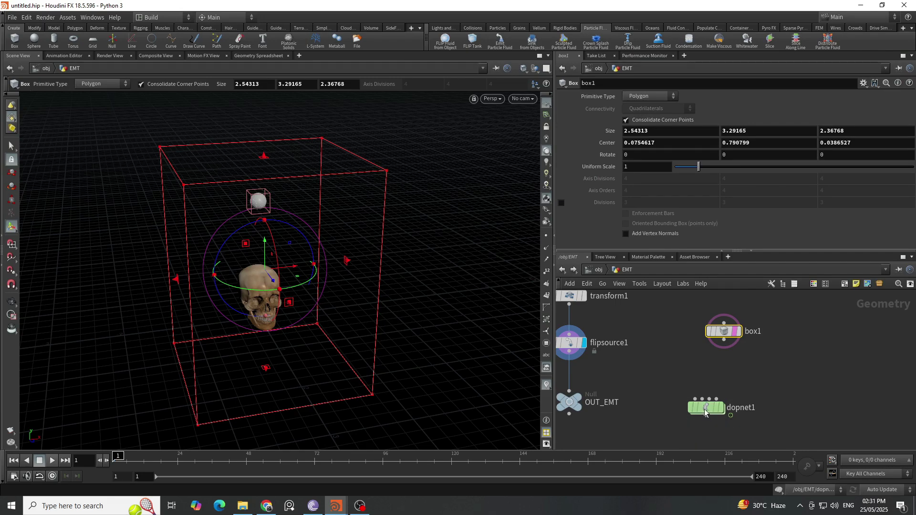
{"action": "double_click", "coordinate": [706, 407]}
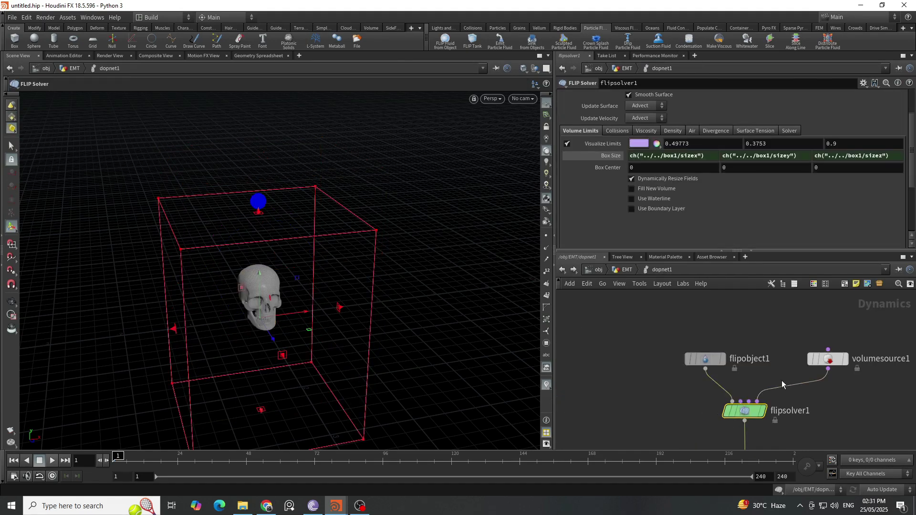
{"action": "right_click", "coordinate": [608, 168]}
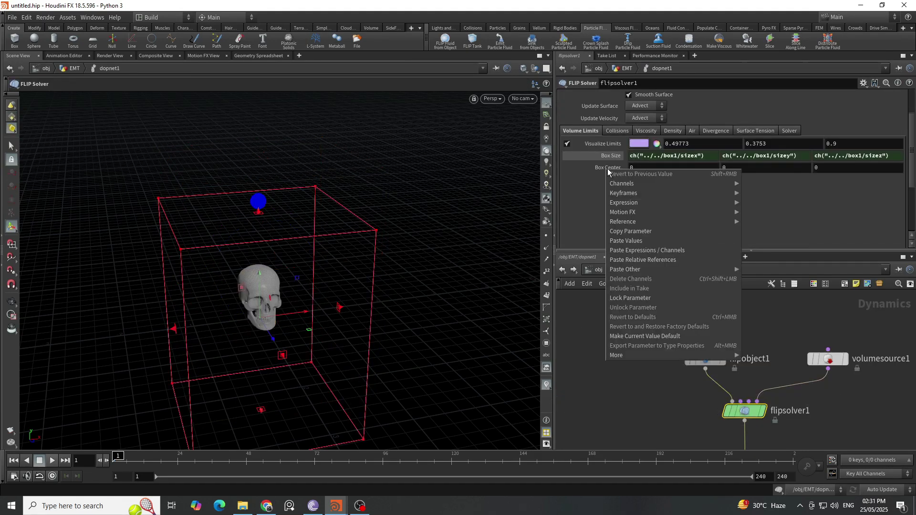
{"action": "left_click", "coordinate": [629, 261]}
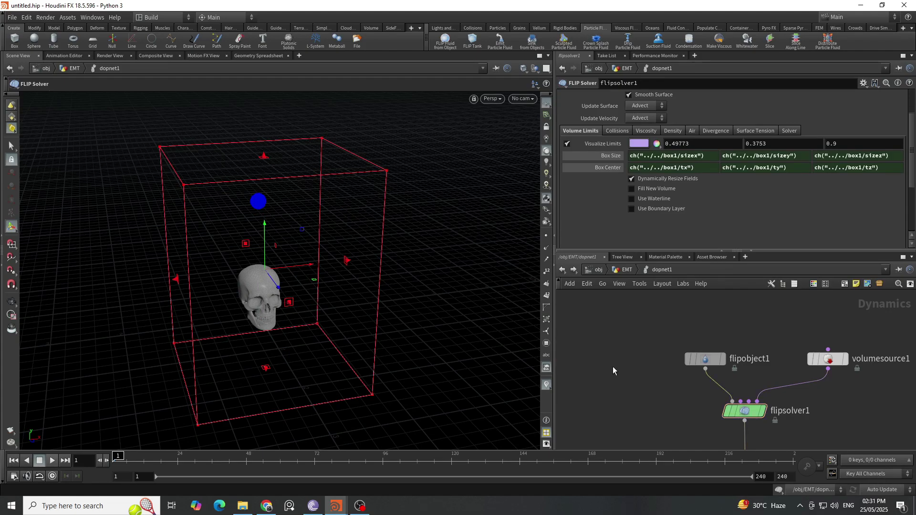
- Widen box1 along X in the viewport to a size of about 3.23
{"action": "left_click", "coordinate": [715, 328]}
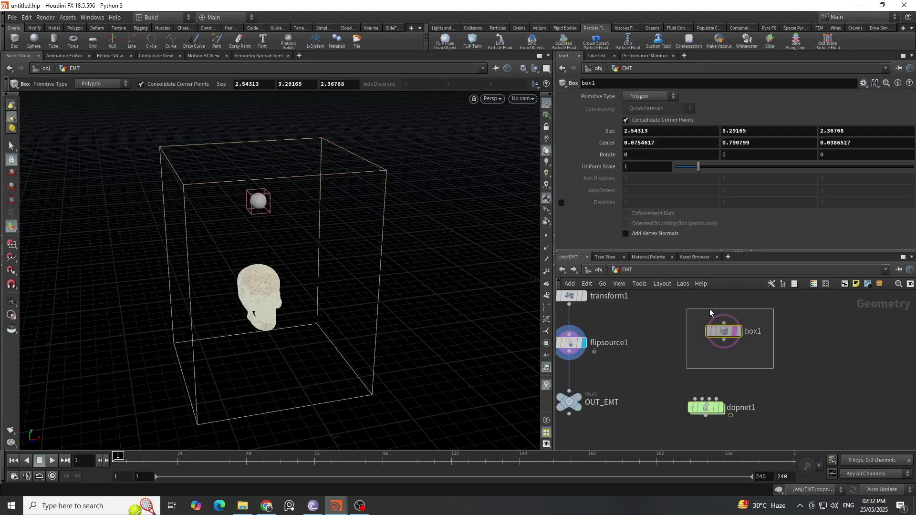
{"action": "key", "text": "Return"}
{"action": "left_click_drag", "start_coordinate": [306, 239], "coordinate": [206, 312], "text": "alt"}
{"action": "left_click_drag", "start_coordinate": [265, 333], "coordinate": [516, 413], "text": "alt"}
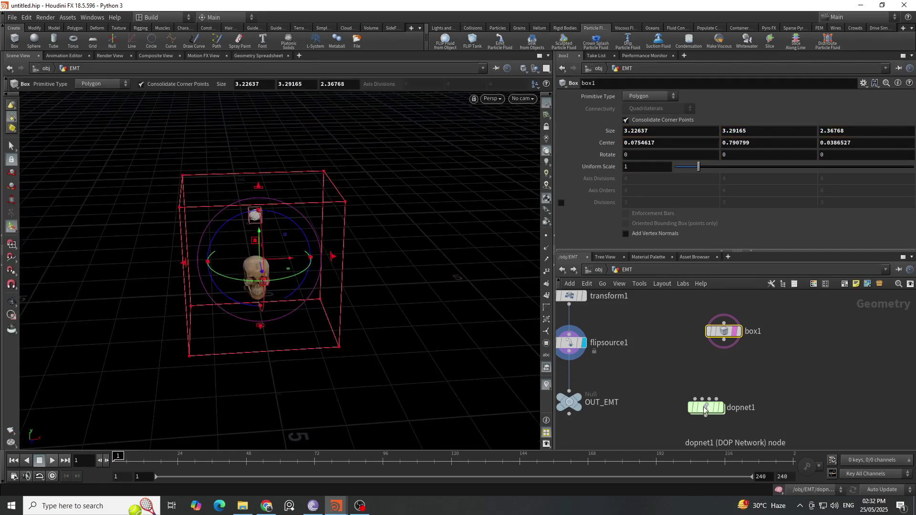
- Check inside dopnet1 from several angles that the solver's volume limits follow box1
{"action": "double_click", "coordinate": [706, 408]}
{"action": "left_click_drag", "start_coordinate": [363, 323], "coordinate": [299, 293], "text": "alt"}
{"action": "right_click_drag", "start_coordinate": [298, 292], "coordinate": [358, 213], "text": "alt"}
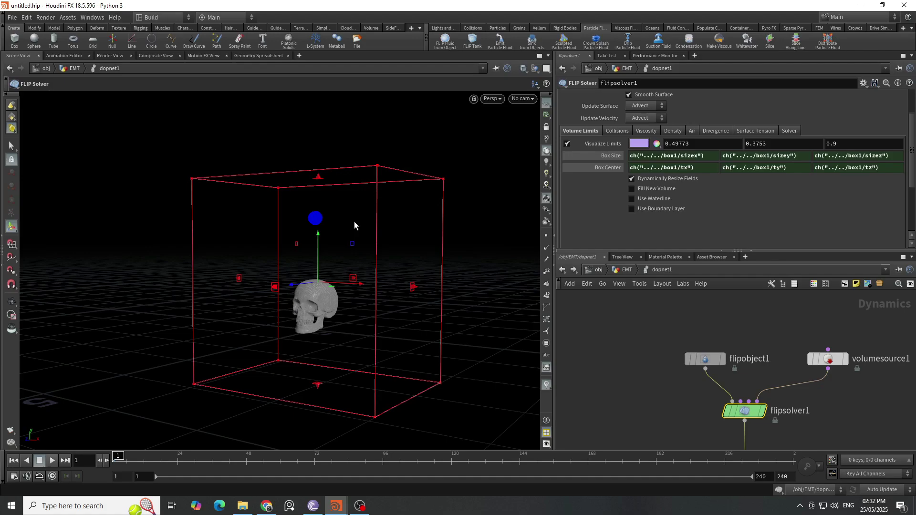
{"action": "left_click_drag", "start_coordinate": [296, 197], "coordinate": [302, 214], "text": "alt"}
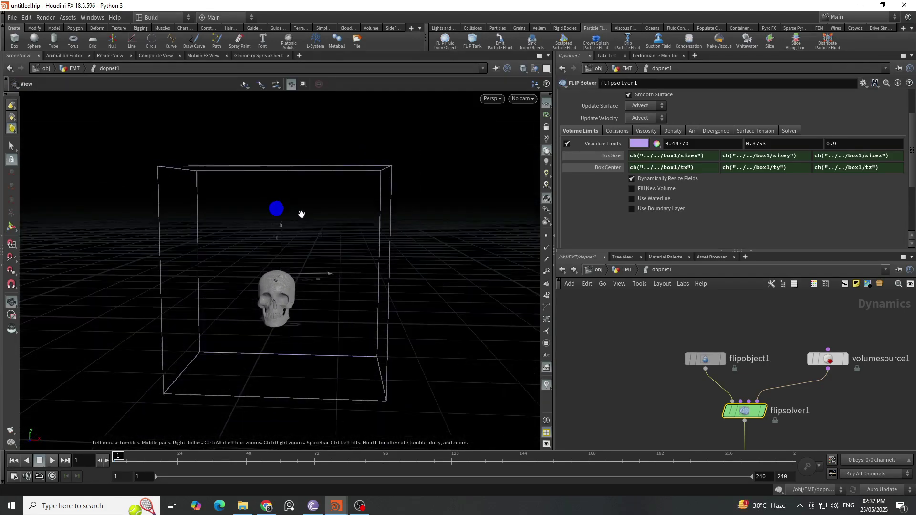
{"action": "left_click_drag", "start_coordinate": [345, 319], "coordinate": [299, 267]}
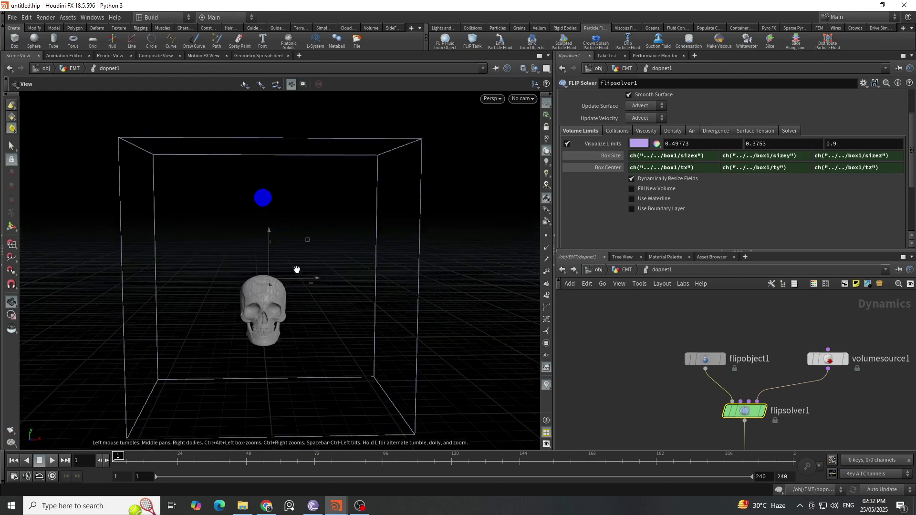
{"action": "key", "text": "Return"}
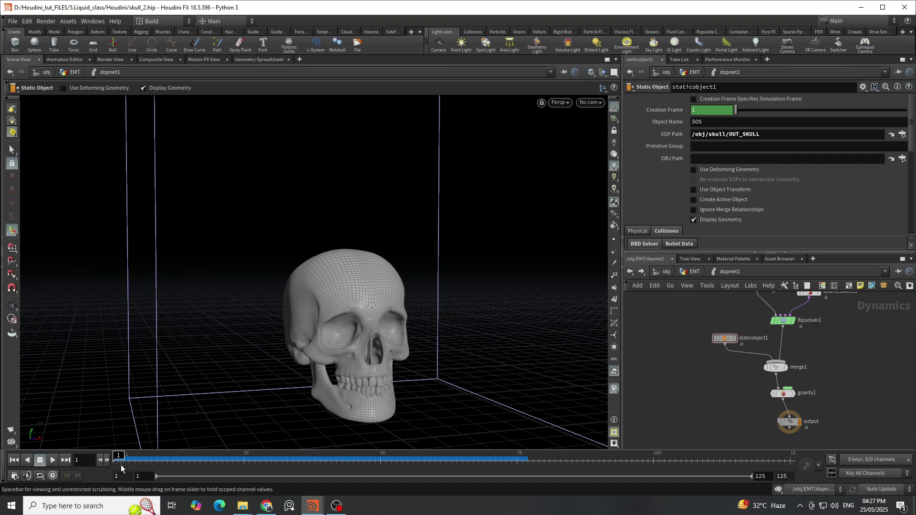
- Scrub the simulation to frames 23 and 57 to examine how the liquid flows over the skull
{"action": "mouse_move", "coordinate": [136, 461]}
{"action": "left_mouse_down"}
{"action": "mouse_move", "coordinate": [394, 471]}
{"action": "mouse_move", "coordinate": [233, 465]}
{"action": "left_mouse_up"}
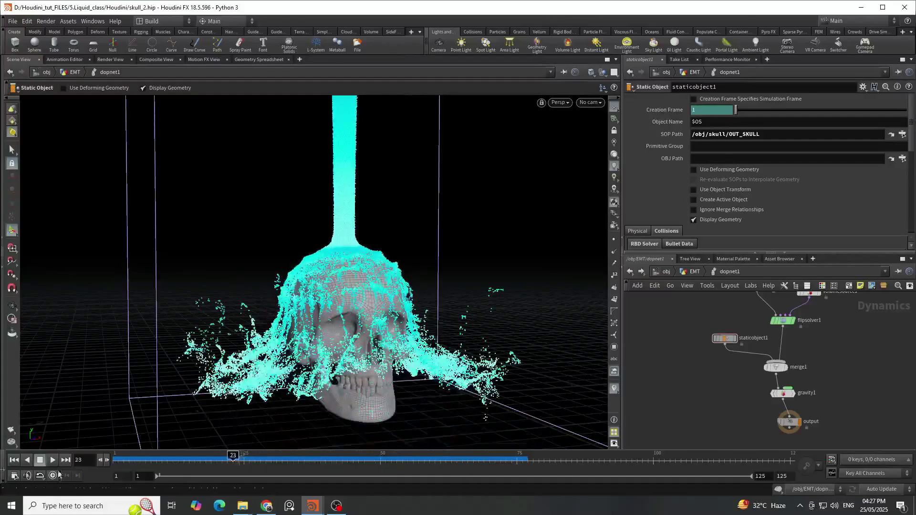
{"action": "left_click", "coordinate": [14, 476]}
{"action": "left_click", "coordinate": [151, 290]}
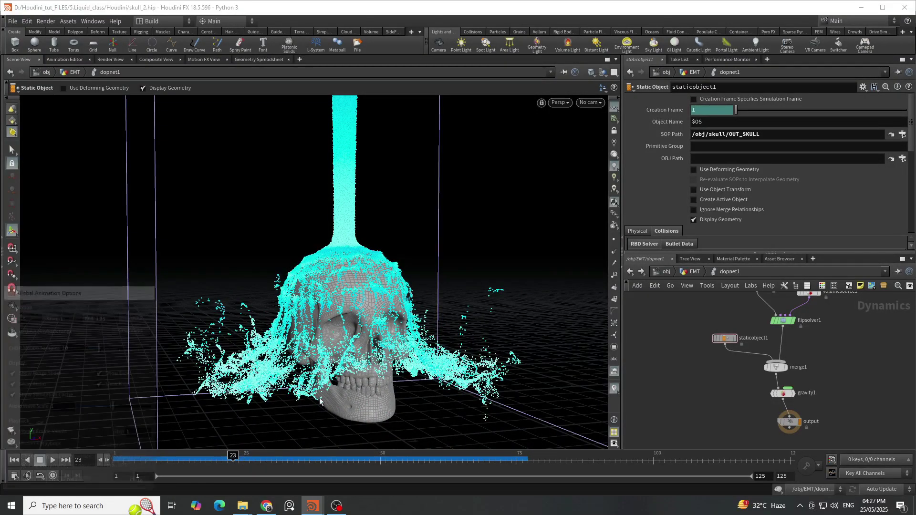
{"action": "left_click_drag", "start_coordinate": [233, 462], "coordinate": [419, 462]}
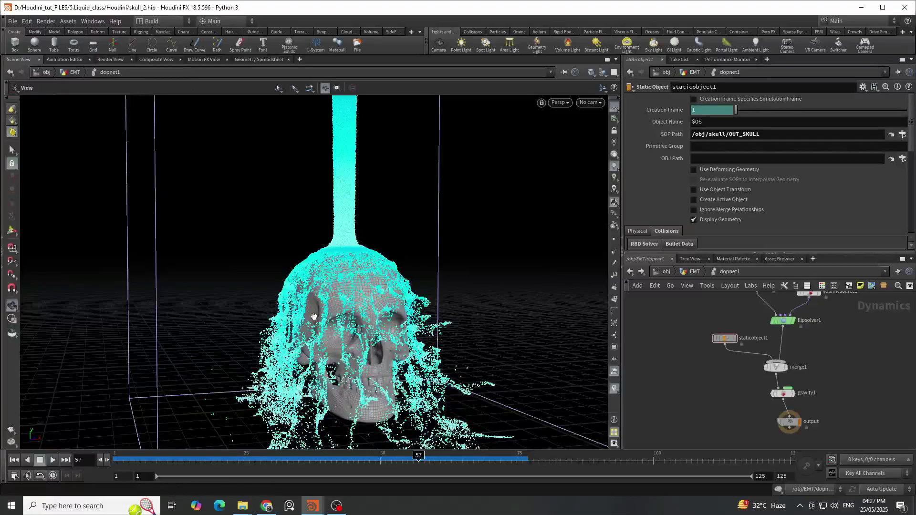
{"action": "key", "text": "Escape"}
{"action": "left_click_drag", "start_coordinate": [287, 296], "coordinate": [315, 295]}
{"action": "key", "text": "Return"}
- Play the cached simulation from frame 1 and return to the first frame
{"action": "left_click_drag", "start_coordinate": [419, 460], "coordinate": [70, 466]}
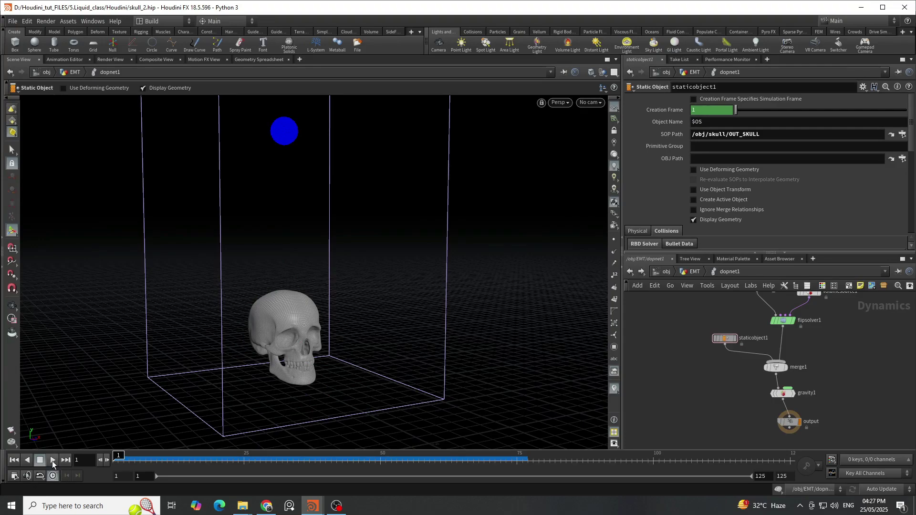
{"action": "left_click", "coordinate": [52, 461]}
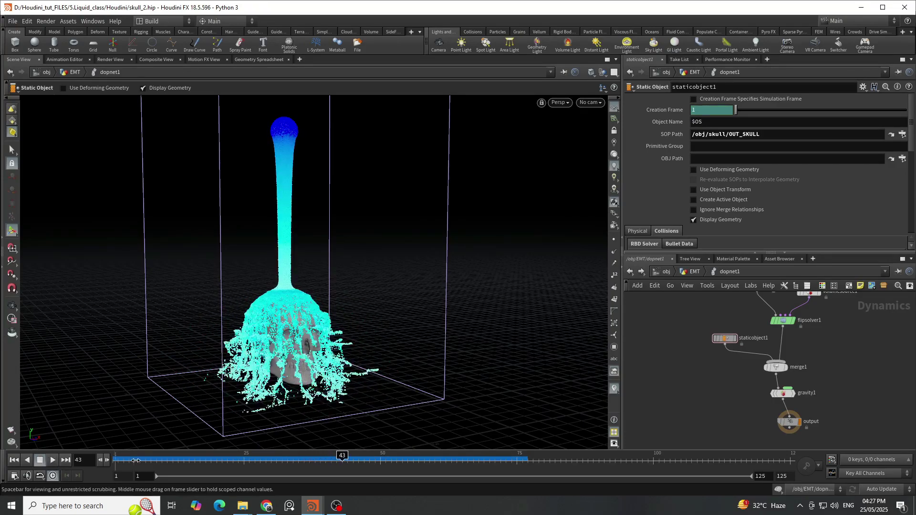
{"action": "left_click_drag", "start_coordinate": [135, 460], "coordinate": [43, 448]}
- Spread volumesource1 and flipobject1 further apart above flipsolver1 in the dopnet1 network
{"action": "middle_click_drag", "start_coordinate": [828, 364], "coordinate": [869, 371]}
{"action": "scroll", "coordinate": [849, 367], "scroll_direction": "up", "scroll_amount": 3}
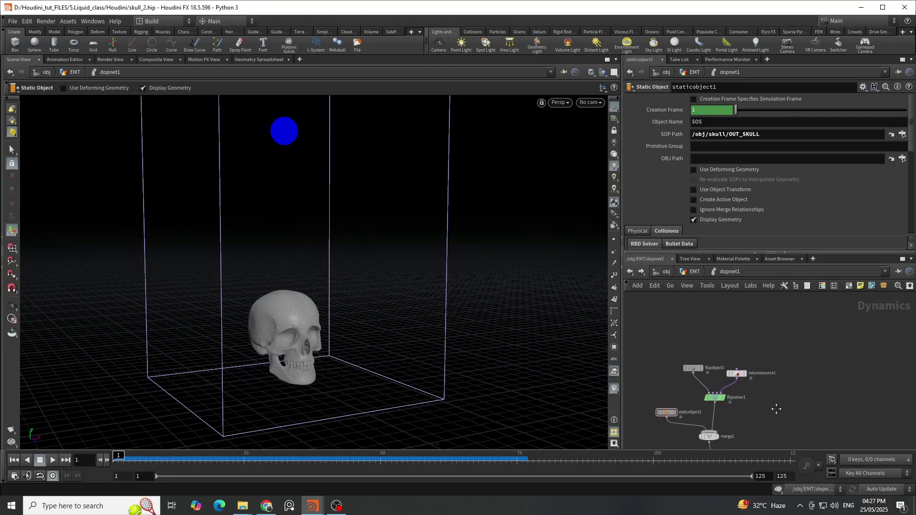
{"action": "left_click", "coordinate": [803, 348]}
{"action": "left_click_drag", "start_coordinate": [807, 348], "coordinate": [860, 328]}
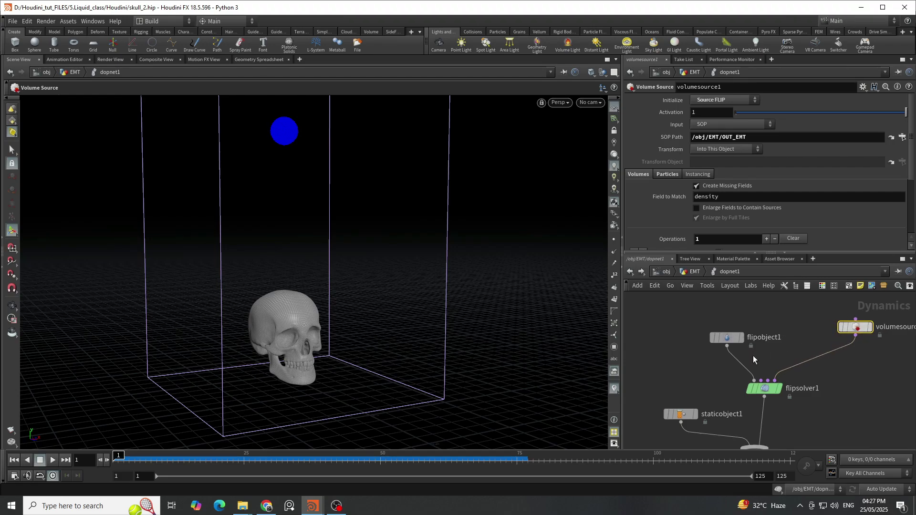
{"action": "left_click_drag", "start_coordinate": [741, 342], "coordinate": [721, 331]}
- Go back up to the EMT network and move box1 and dopnet1 away from the emitter chain, and lower OUT_EMT
{"action": "left_click", "coordinate": [689, 273]}
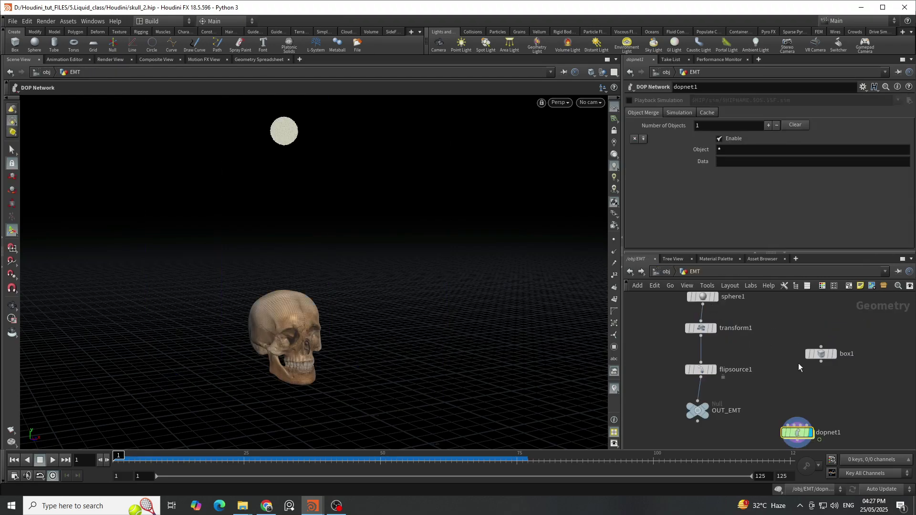
{"action": "left_click_drag", "start_coordinate": [763, 402], "coordinate": [800, 328]}
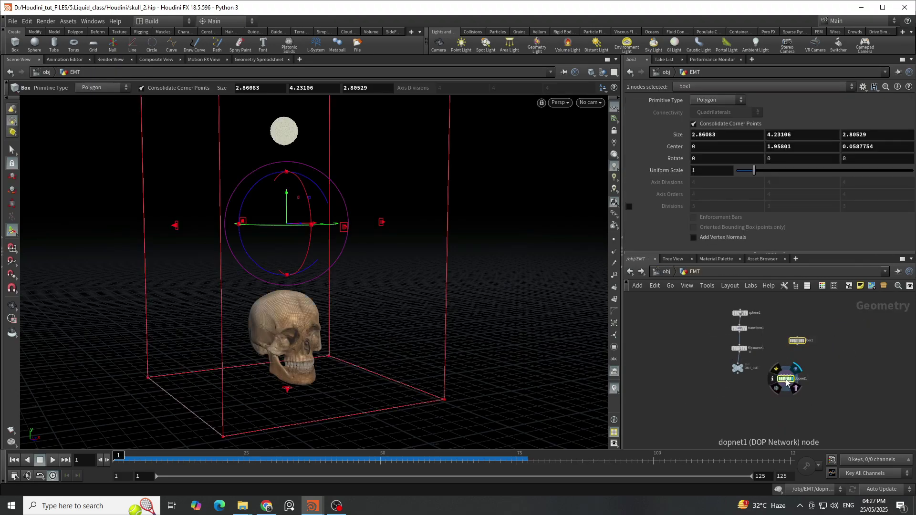
{"action": "left_click_drag", "start_coordinate": [784, 380], "coordinate": [803, 399]}
{"action": "scroll", "coordinate": [749, 364], "scroll_direction": "up", "scroll_amount": 3}
{"action": "left_click_drag", "start_coordinate": [737, 374], "coordinate": [741, 394]}
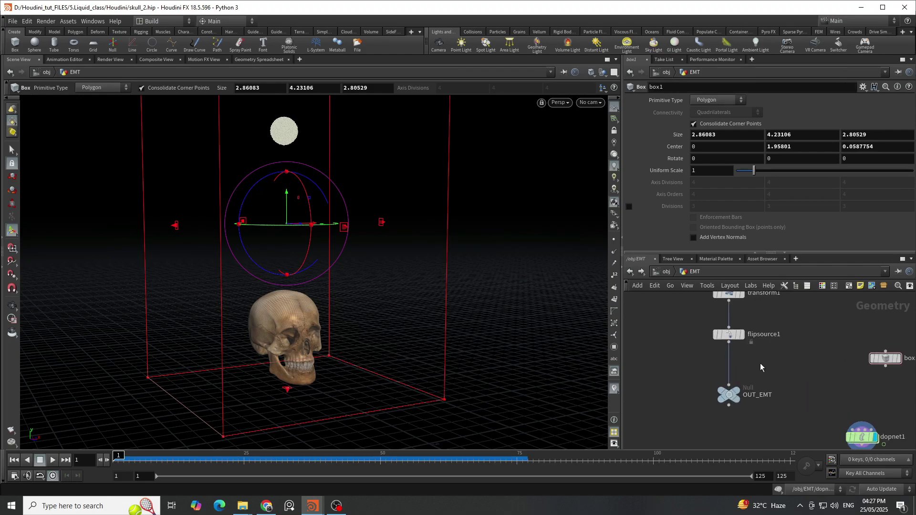
- Insert an Attribute Wrangle node between flipsource1 and OUT_EMT in the EMT network
{"action": "scroll", "coordinate": [740, 360], "scroll_direction": "up", "scroll_amount": 2}
{"action": "key", "text": "Tab"}
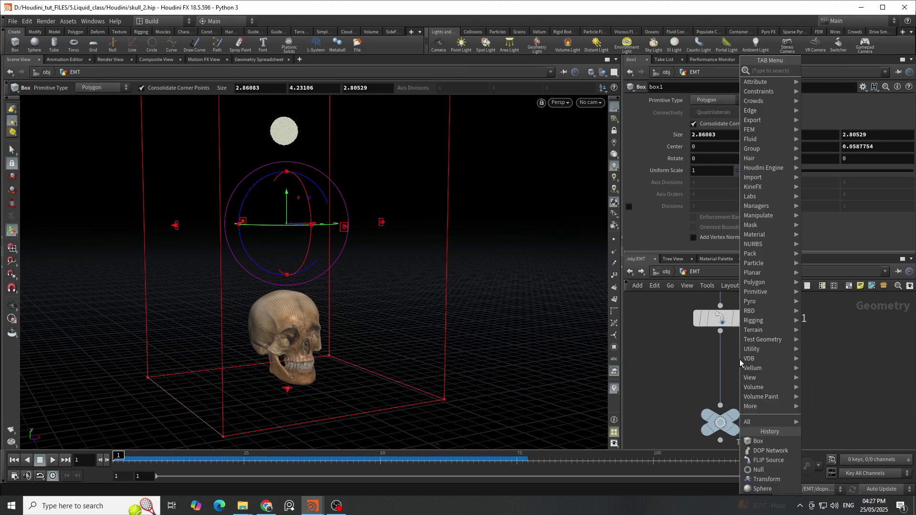
{"action": "type", "text": "wr"}
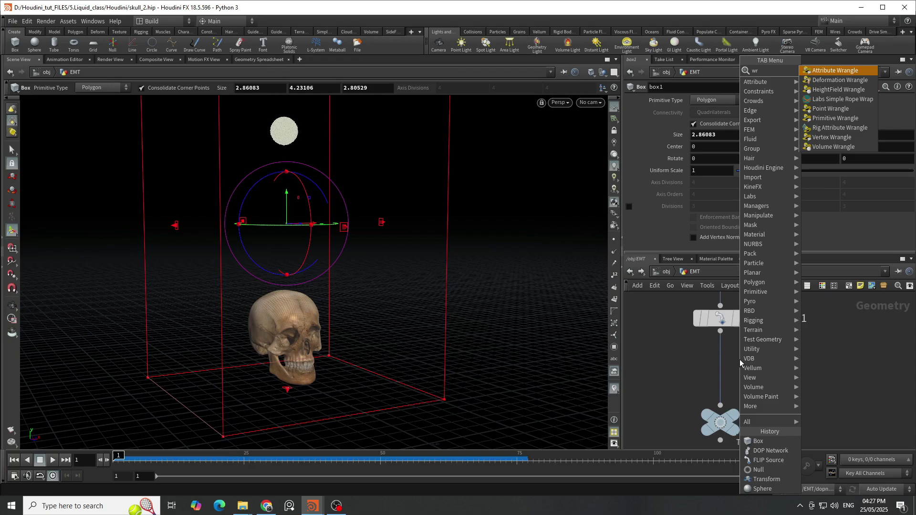
{"action": "key", "text": "Escape"}
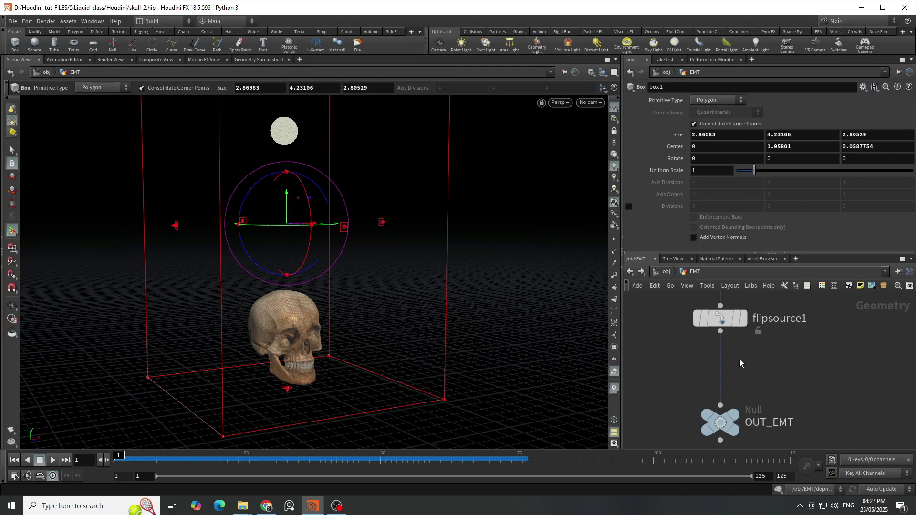
{"action": "left_click", "coordinate": [752, 368]}
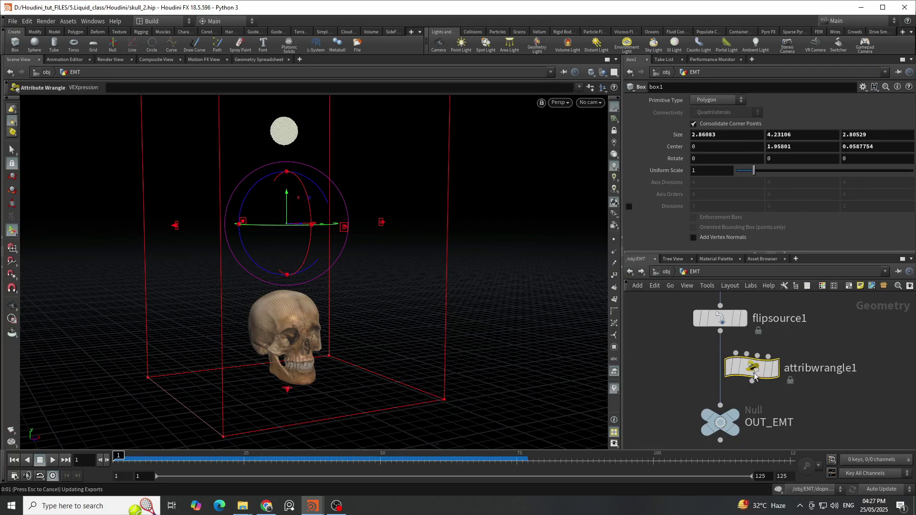
{"action": "left_click_drag", "start_coordinate": [718, 368], "coordinate": [690, 366]}
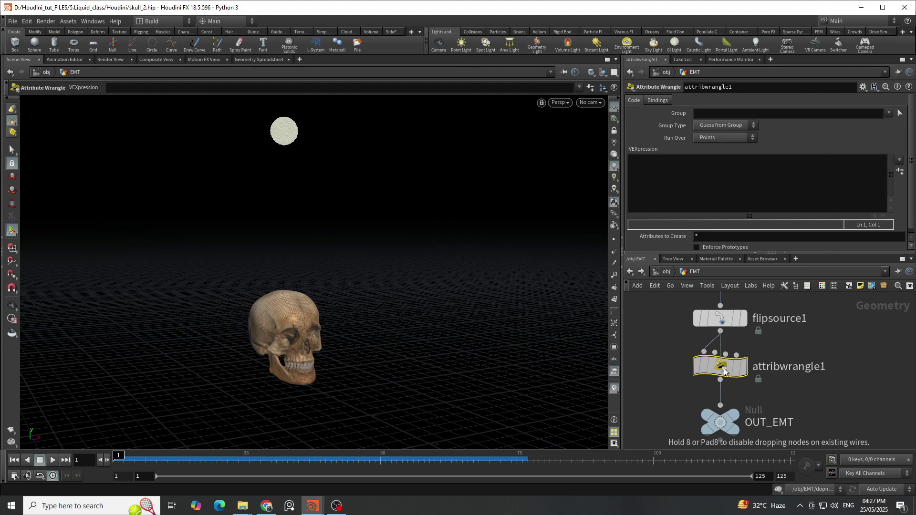
{"action": "left_click_drag", "start_coordinate": [755, 377], "coordinate": [754, 378]}
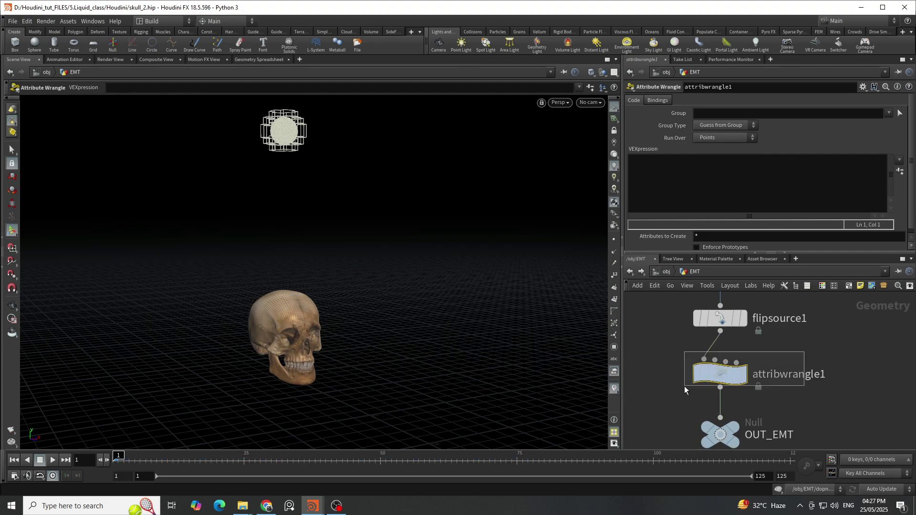
{"action": "left_click", "coordinate": [683, 179]}
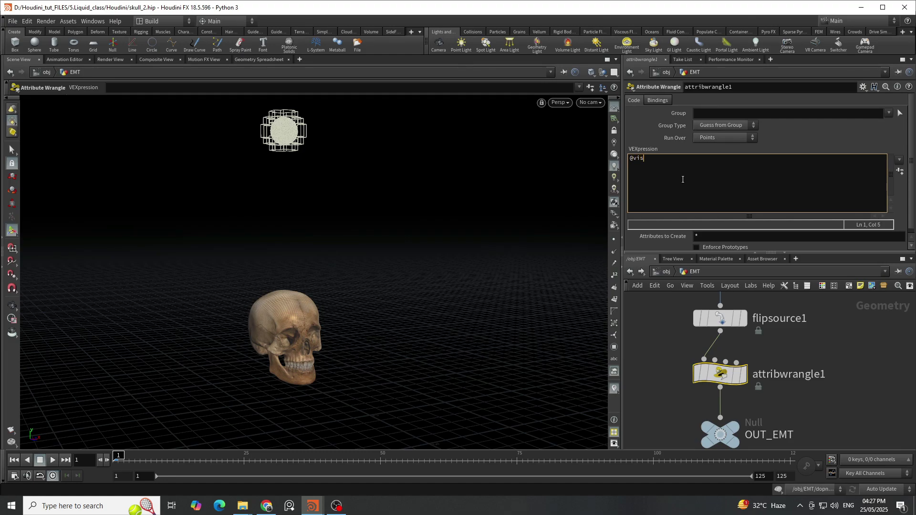
{"action": "type", "text": "@viscosity"}
{"action": "type", "text": "= 10;"}
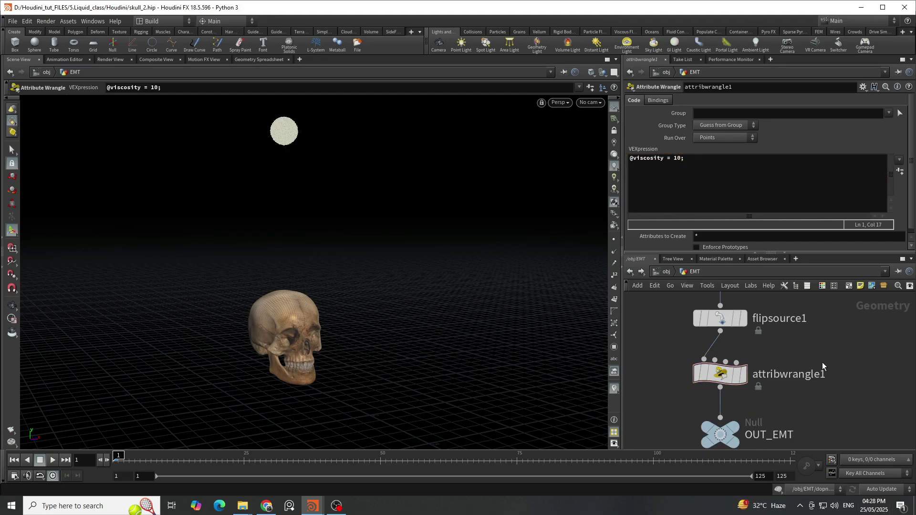
- Enable Viscosity and Viscosity by Attribute on flipsolver1 inside the dopnet1 network
{"action": "scroll", "coordinate": [823, 363], "scroll_direction": "down", "scroll_amount": 5}
{"action": "scroll", "coordinate": [833, 381], "scroll_direction": "up", "scroll_amount": 4}
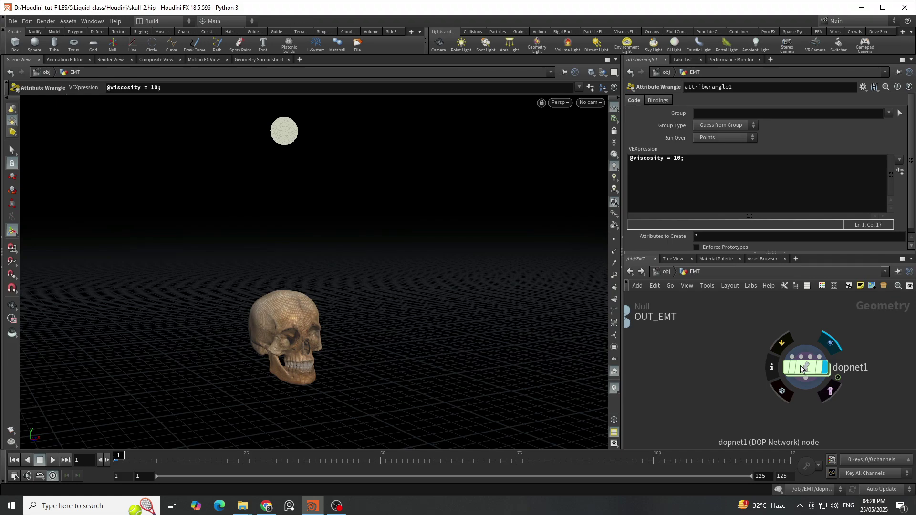
{"action": "double_click", "coordinate": [802, 369]}
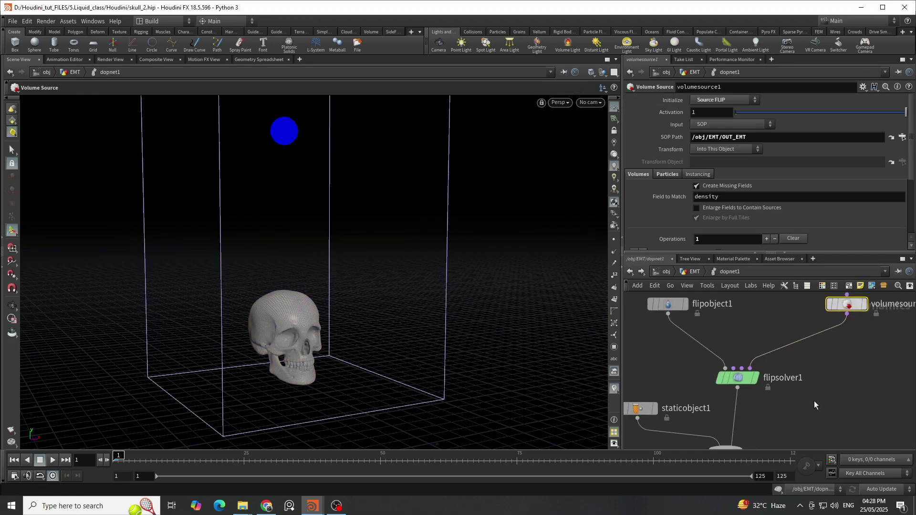
{"action": "left_click", "coordinate": [734, 375]}
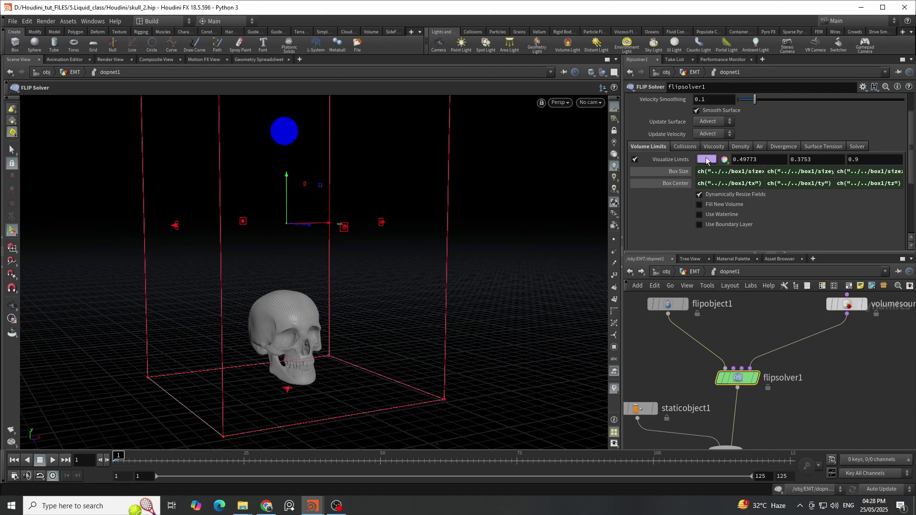
{"action": "scroll", "coordinate": [744, 159], "scroll_direction": "up", "scroll_amount": 2}
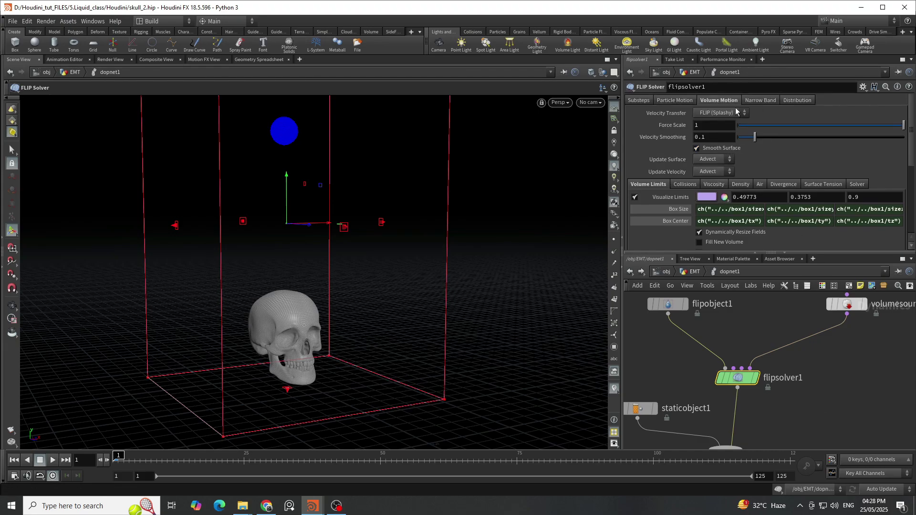
{"action": "left_click", "coordinate": [716, 184]}
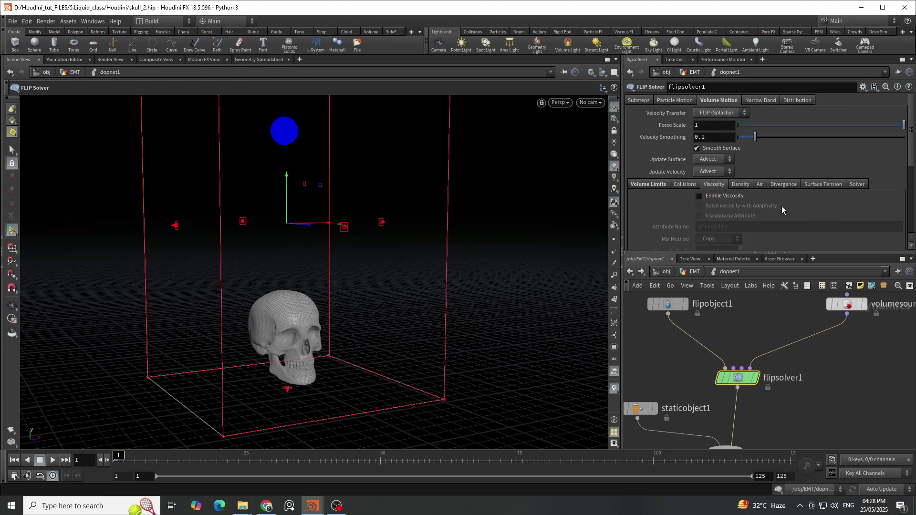
{"action": "scroll", "coordinate": [779, 210], "scroll_direction": "down", "scroll_amount": 2}
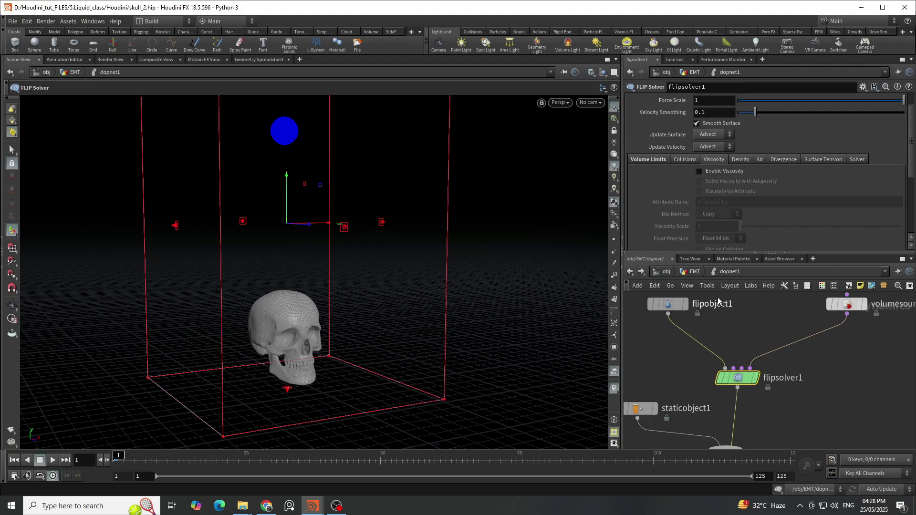
{"action": "left_click", "coordinate": [692, 275]}
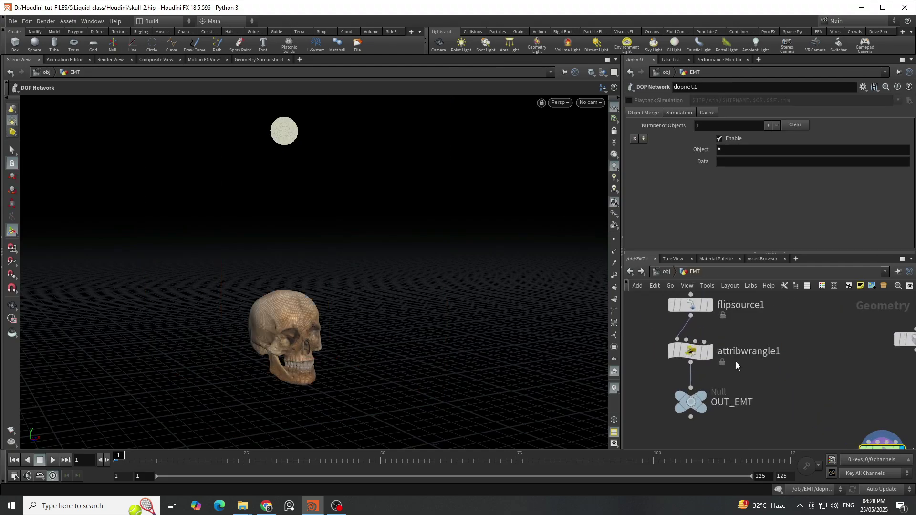
{"action": "double_click", "coordinate": [786, 386]}
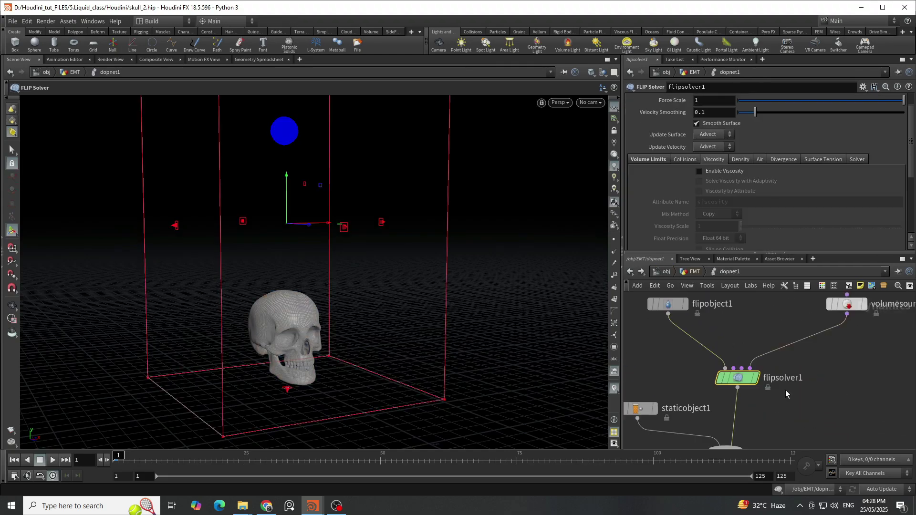
{"action": "left_click", "coordinate": [700, 171]}
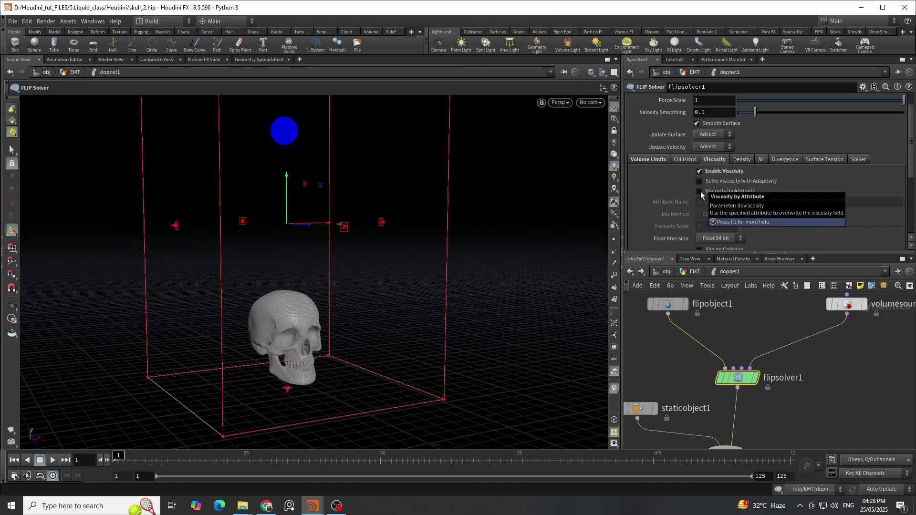
{"action": "left_click", "coordinate": [700, 192]}
- Show flipobject1's Particle Separation as its evaluated value instead of the expression
{"action": "scroll", "coordinate": [810, 398], "scroll_direction": "down", "scroll_amount": 5}
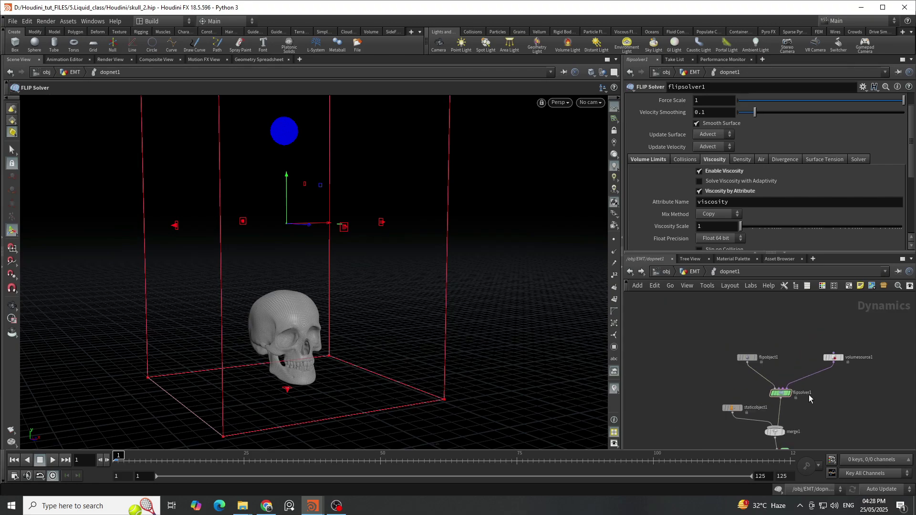
{"action": "scroll", "coordinate": [810, 399], "scroll_direction": "up", "scroll_amount": 5}
{"action": "left_click", "coordinate": [741, 353]}
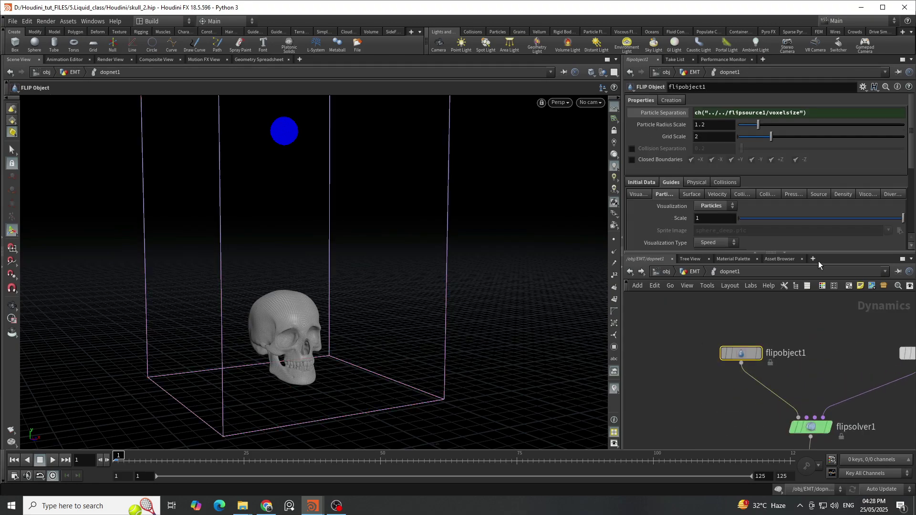
{"action": "left_click", "coordinate": [667, 112]}
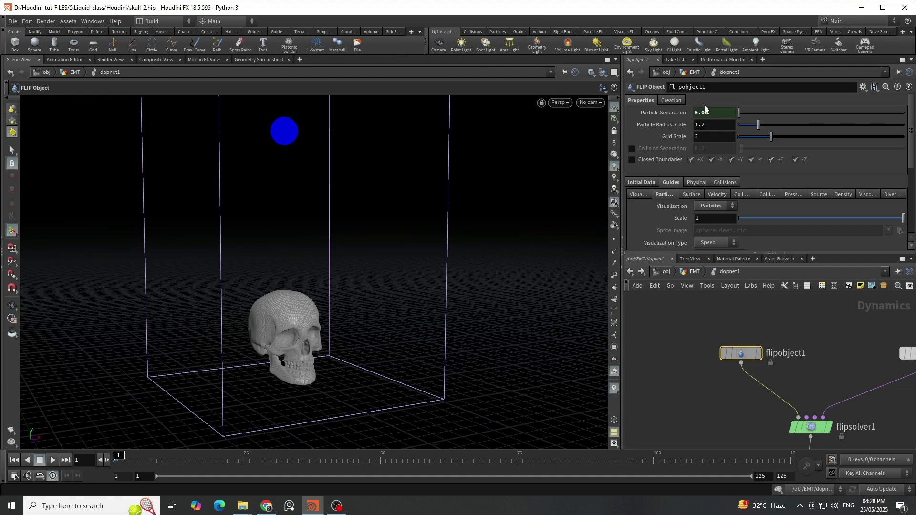
- Return the timeline to frame 1 and bypass attribwrangle1 in the EMT network before reopening dopnet1
{"action": "key", "text": "h"}
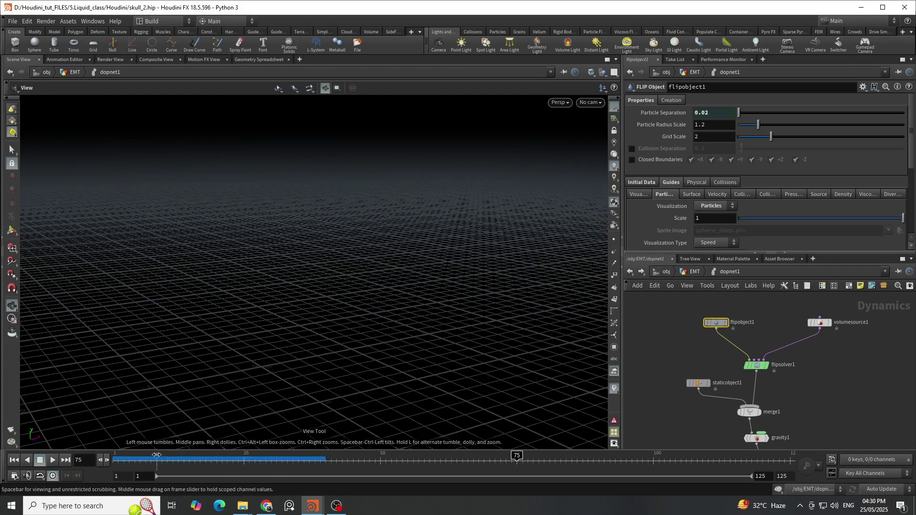
{"action": "left_click_drag", "start_coordinate": [165, 461], "coordinate": [114, 462]}
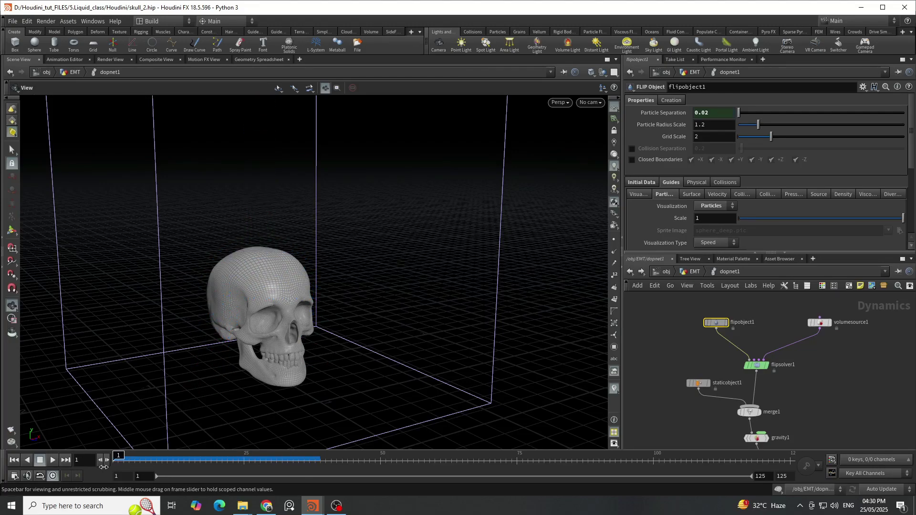
{"action": "left_click", "coordinate": [692, 277]}
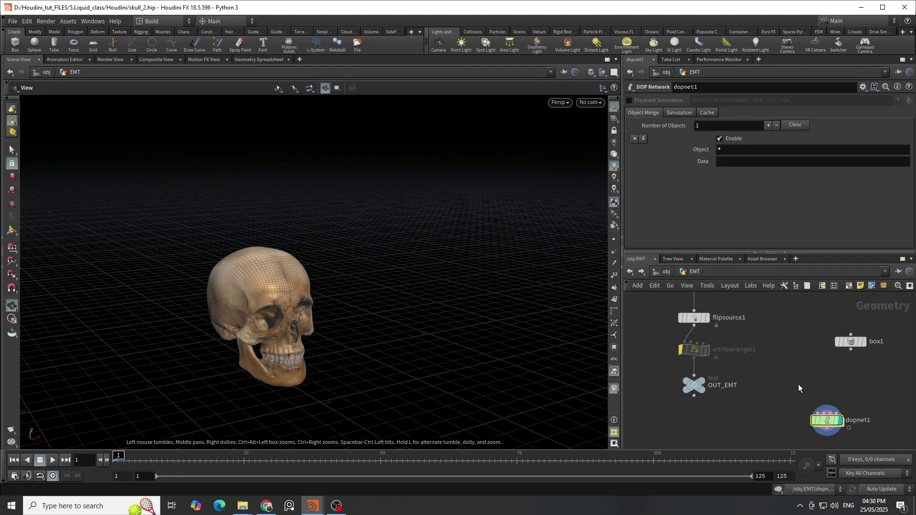
{"action": "double_click", "coordinate": [833, 428]}
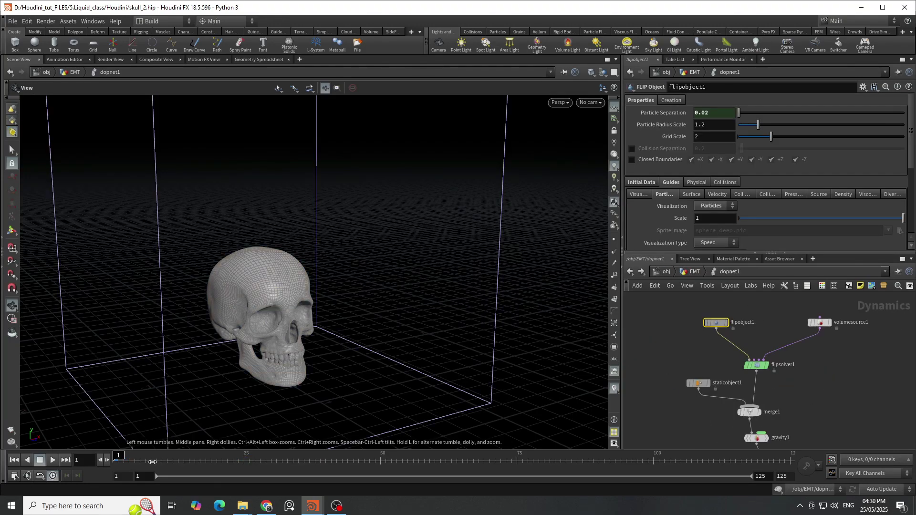
- Play the simulation over the skull for about 20 frames and return to the first frame
{"action": "left_click", "coordinate": [56, 460]}
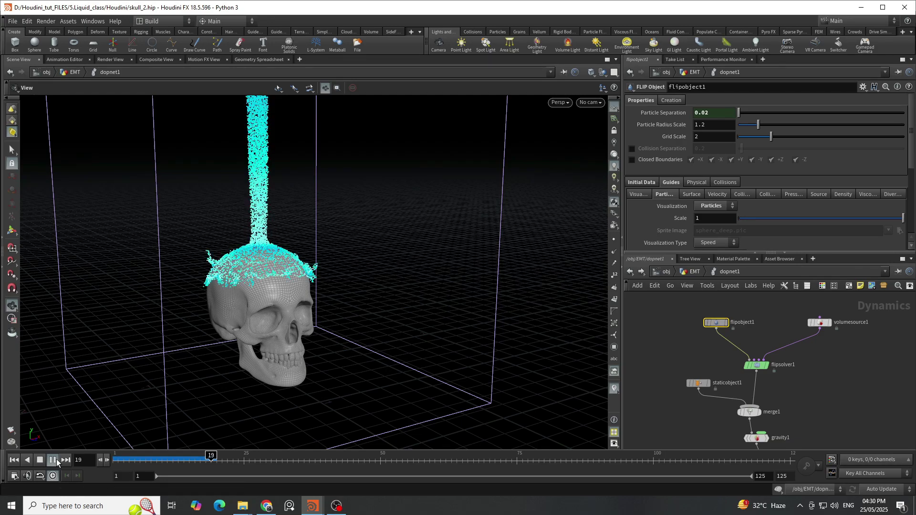
{"action": "left_click", "coordinate": [54, 461]}
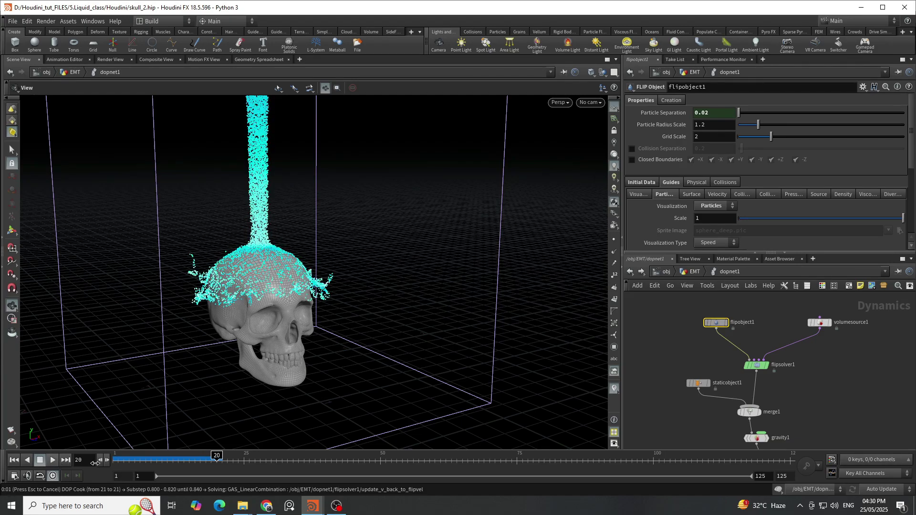
{"action": "left_click", "coordinate": [14, 461]}
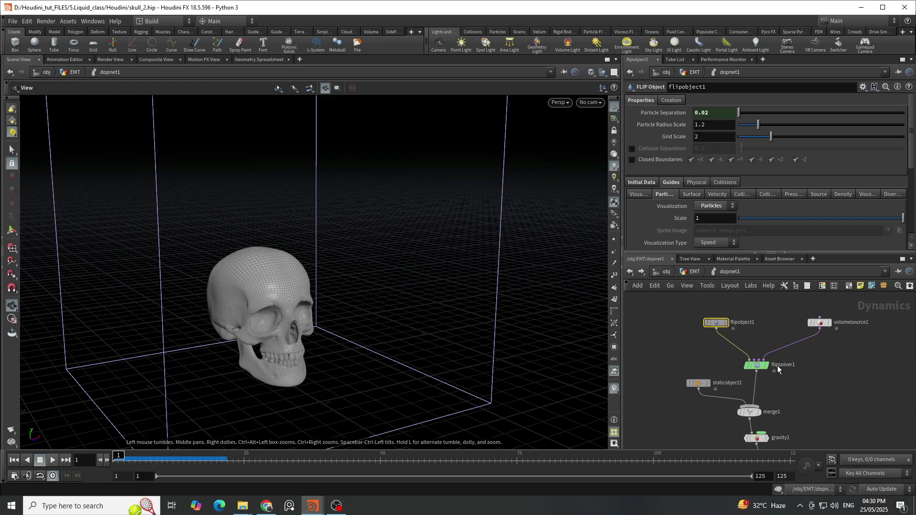
- Set flipobject1's physical Viscosity to 20 and scrub the simulation back to frame 1 to review its effect
{"action": "left_click", "coordinate": [758, 365]}
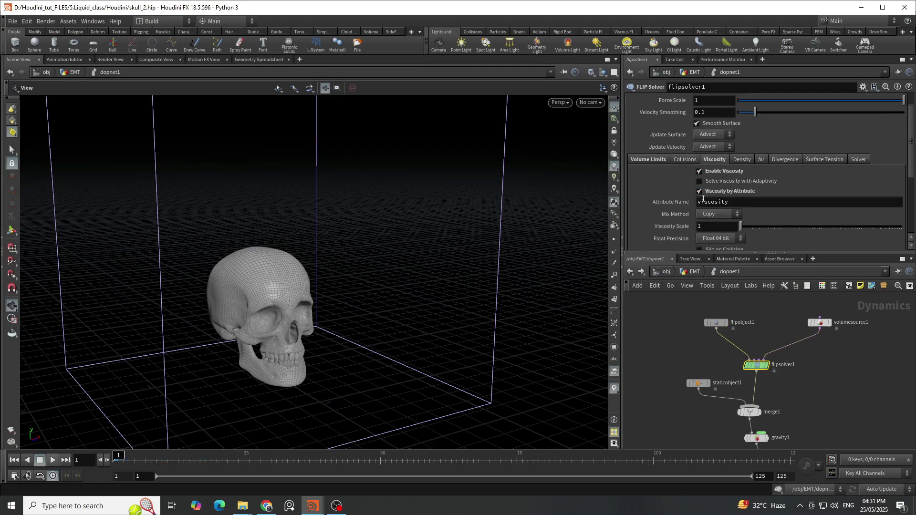
{"action": "left_click", "coordinate": [716, 323]}
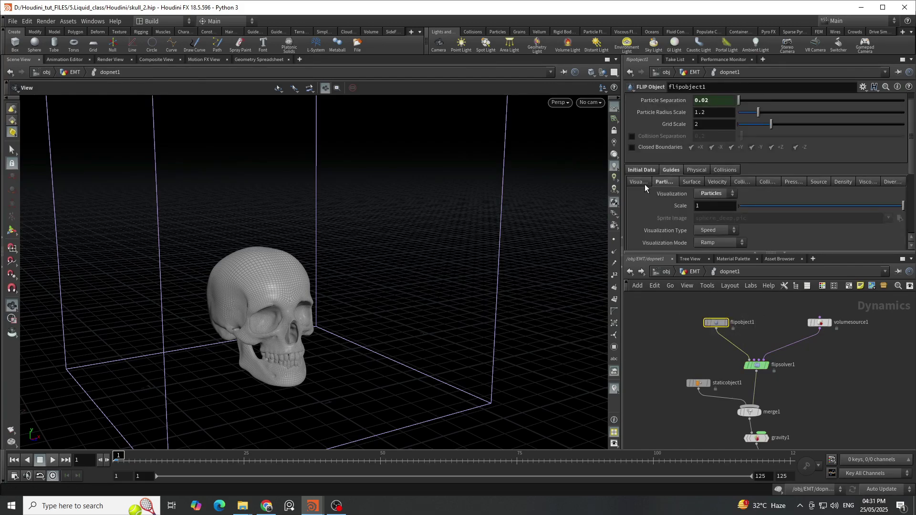
{"action": "left_click", "coordinate": [698, 171]}
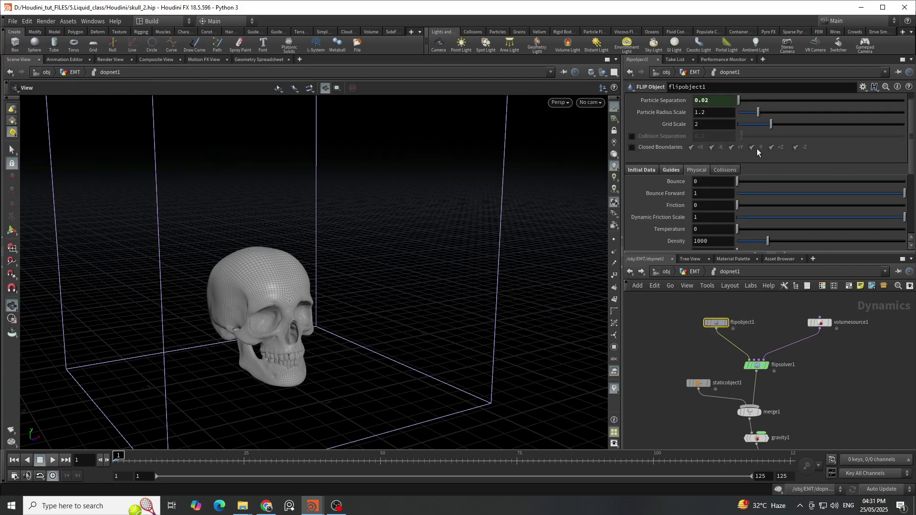
{"action": "scroll", "coordinate": [757, 148], "scroll_direction": "down", "scroll_amount": 3}
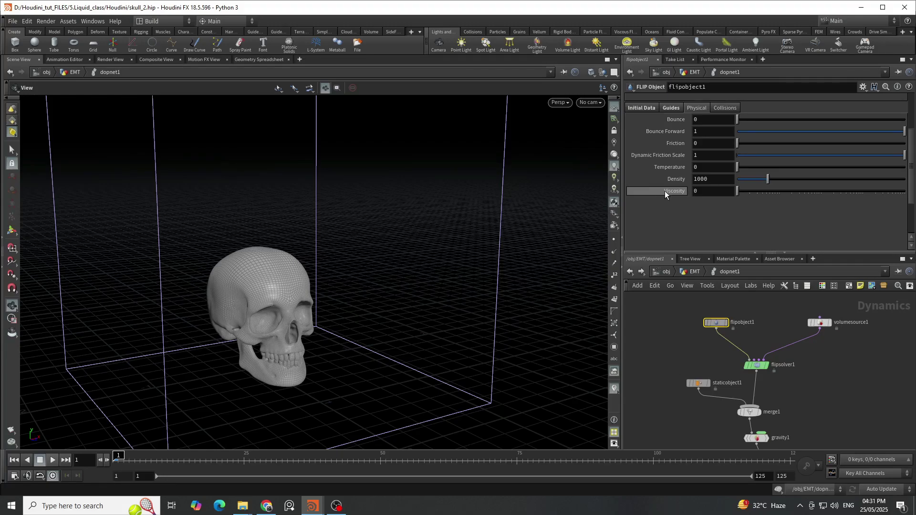
{"action": "left_click", "coordinate": [715, 188]}
{"action": "key", "text": "Return"}
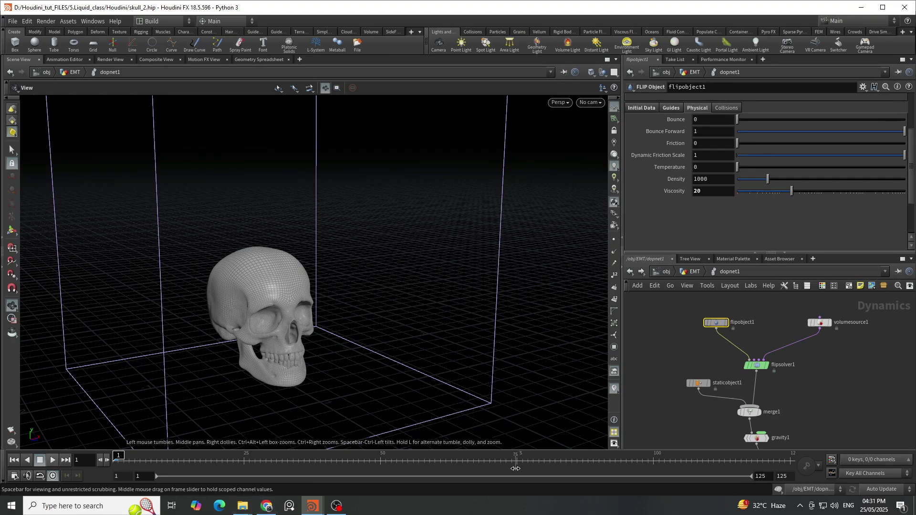
{"action": "left_click_drag", "start_coordinate": [523, 465], "coordinate": [118, 477]}
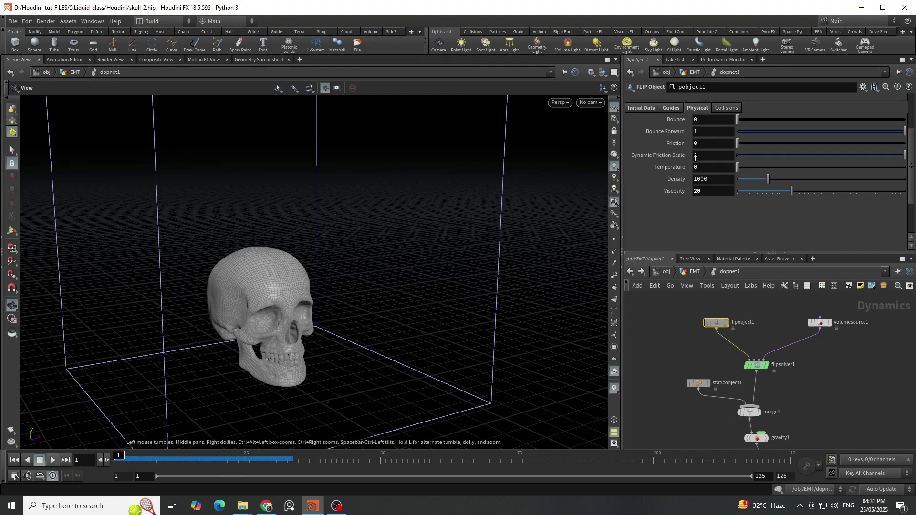
- Reset flipobject1's Viscosity to 0 and go back up to the emitter chain in the EMT network
{"action": "left_click", "coordinate": [711, 192]}
{"action": "key", "text": "Return"}
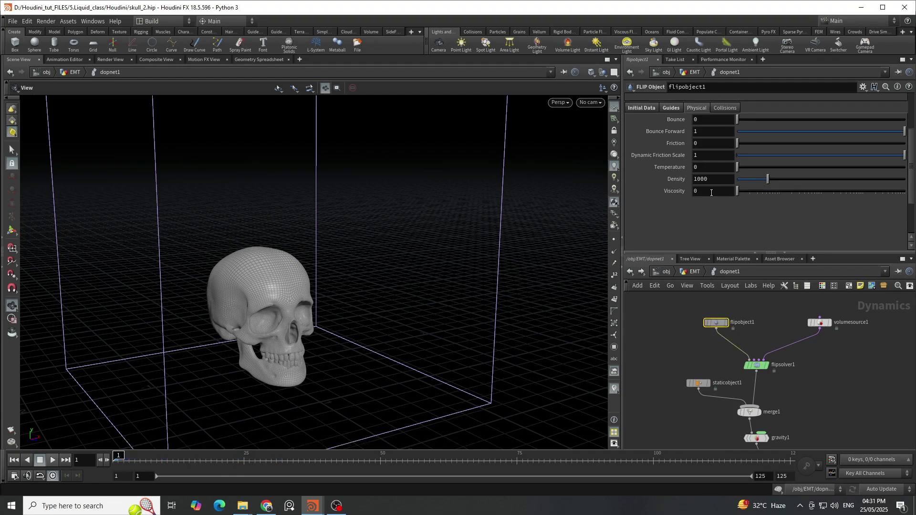
{"action": "key", "text": "u"}
{"action": "scroll", "coordinate": [714, 336], "scroll_direction": "up", "scroll_amount": 3}
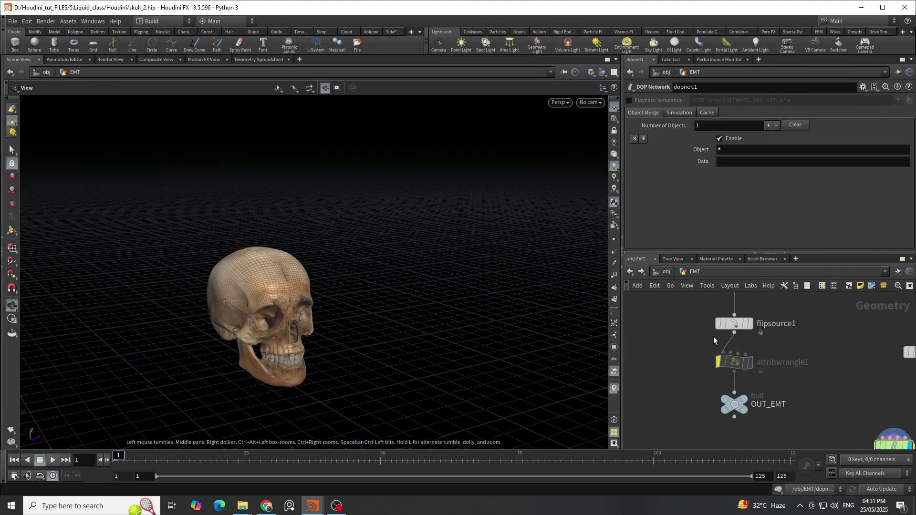
- Re-enable attribwrangle1 in the emitter chain and review its VEX expression that sets the viscosity attribute
{"action": "scroll", "coordinate": [815, 394], "scroll_direction": "down", "scroll_amount": 2}
{"action": "left_click", "coordinate": [748, 367]}
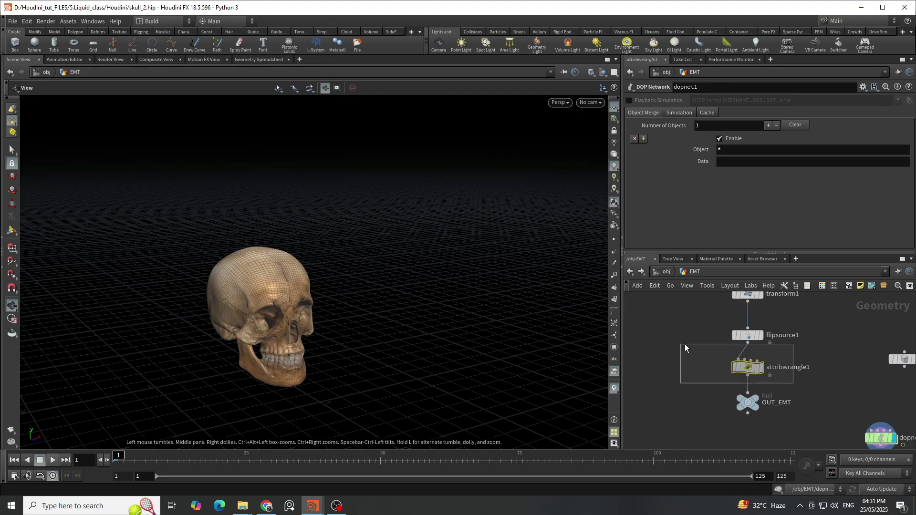
{"action": "triple_click", "coordinate": [681, 159]}
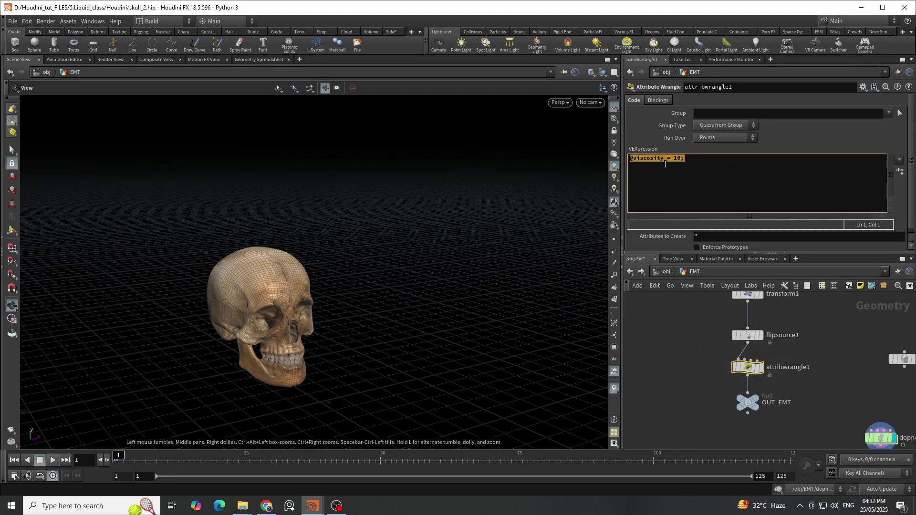
{"action": "left_click", "coordinate": [674, 161]}
{"action": "left_click", "coordinate": [680, 159]}
{"action": "left_click_drag", "start_coordinate": [682, 159], "coordinate": [684, 159]}
{"action": "middle_click_drag", "start_coordinate": [841, 398], "coordinate": [759, 324]}
- Open dopnet1 and enable surface tension in flipsolver1's volume motion settings
{"action": "double_click", "coordinate": [800, 364]}
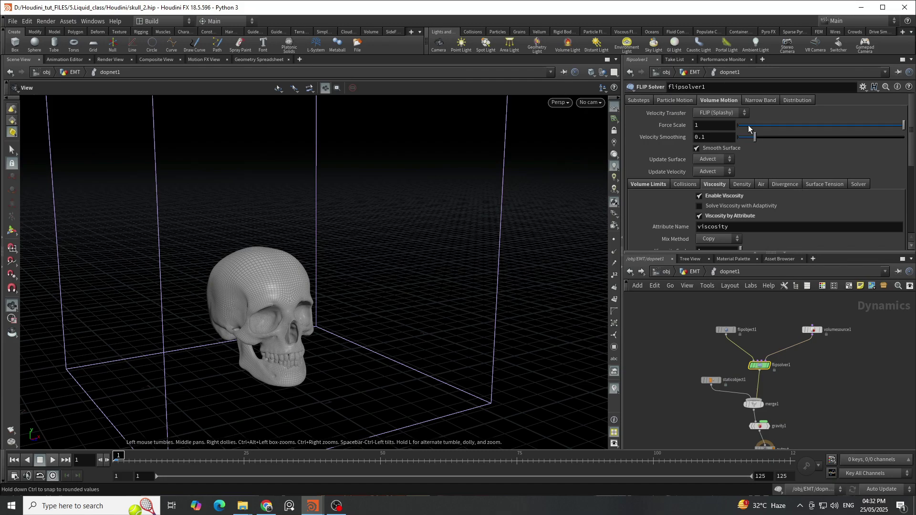
{"action": "left_click", "coordinate": [828, 186]}
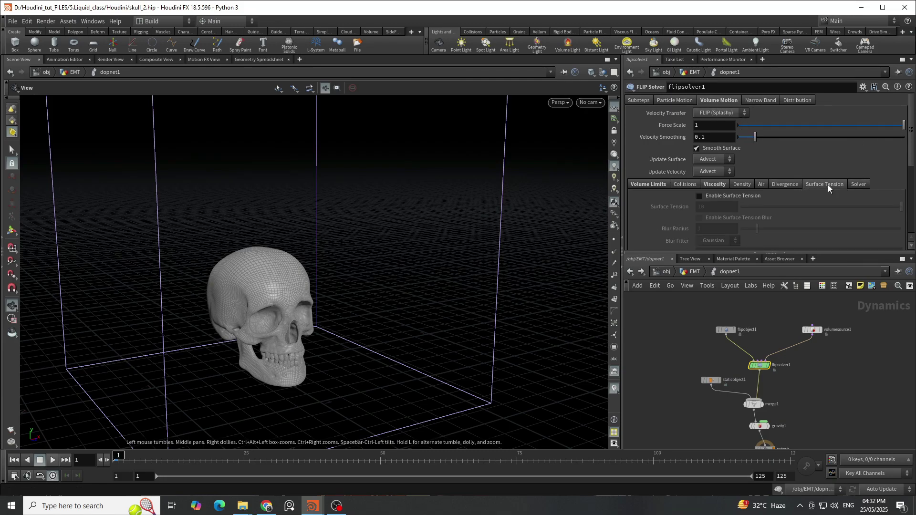
{"action": "left_click", "coordinate": [699, 197]}
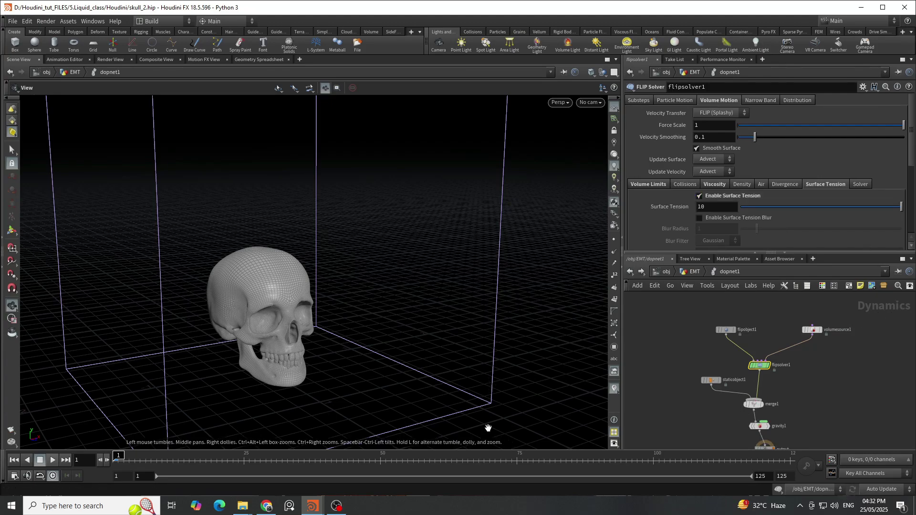
- Simulate the pour to frame 33 and inspect how the liquid covers the skull
{"action": "left_click_drag", "start_coordinate": [413, 307], "coordinate": [311, 313]}
{"action": "left_click_drag", "start_coordinate": [306, 266], "coordinate": [333, 344]}
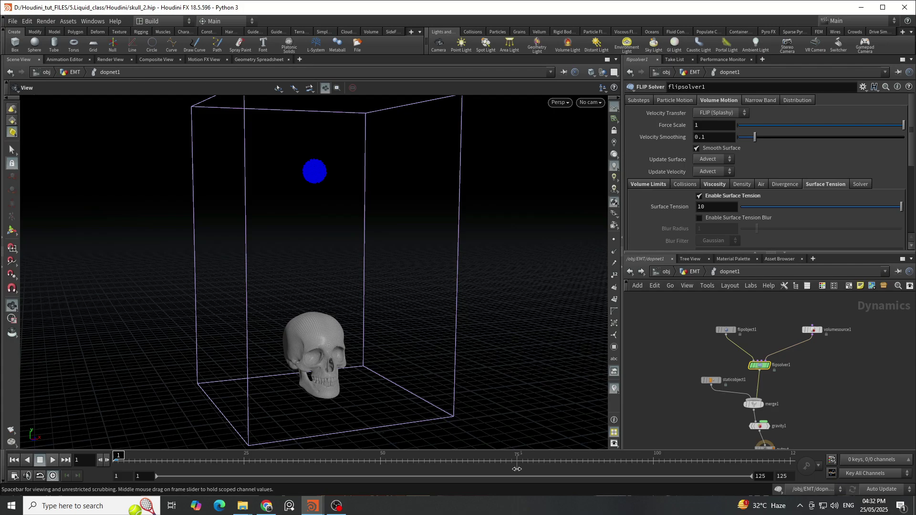
{"action": "left_click_drag", "start_coordinate": [118, 461], "coordinate": [286, 470]}
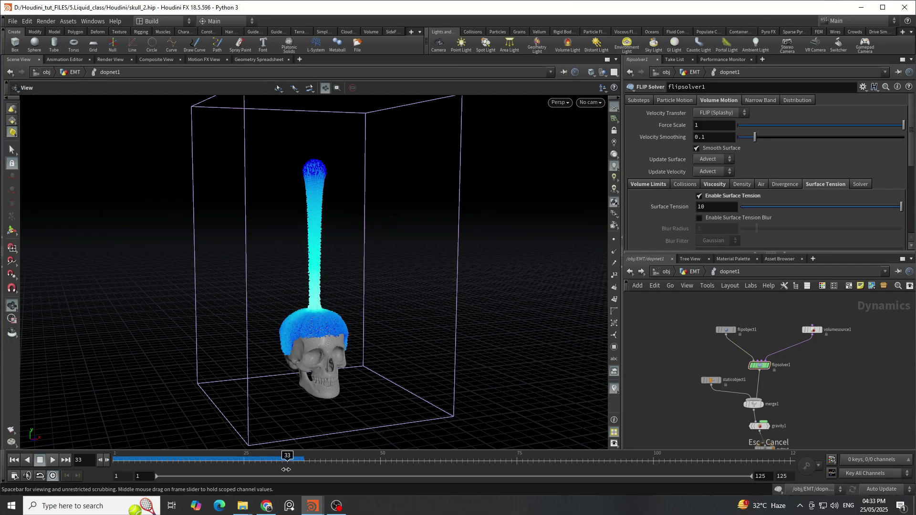
{"action": "scroll", "coordinate": [338, 326], "scroll_direction": "up", "scroll_amount": 6}
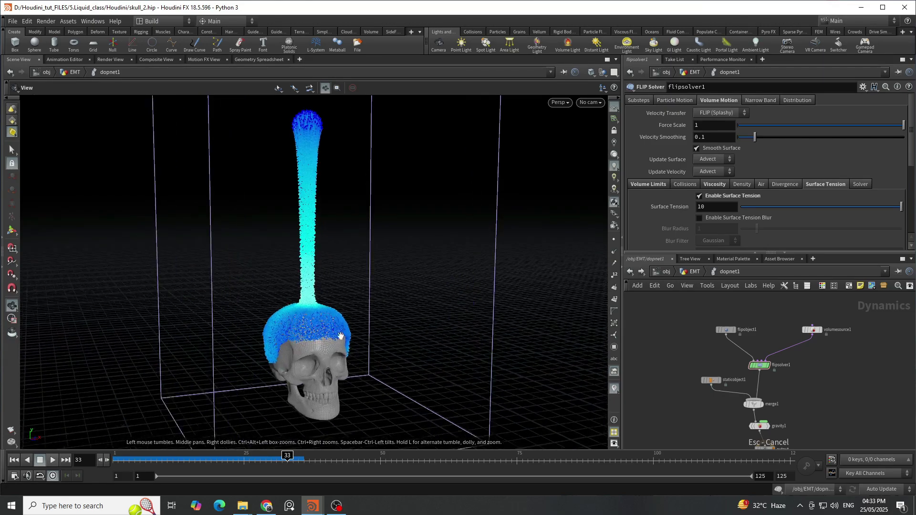
{"action": "left_click_drag", "start_coordinate": [401, 373], "coordinate": [341, 313]}
{"action": "right_click_drag", "start_coordinate": [341, 314], "coordinate": [292, 272]}
{"action": "left_click_drag", "start_coordinate": [292, 272], "coordinate": [307, 317]}
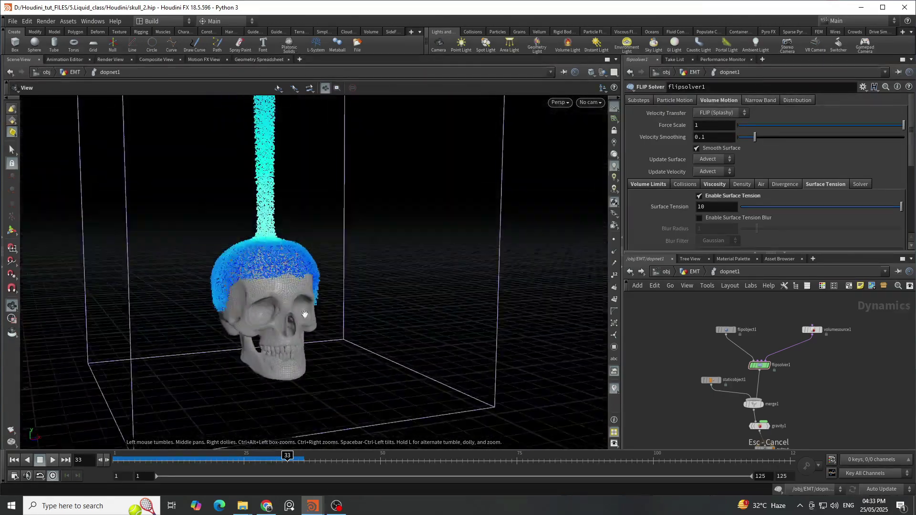
- Set flipsolver1's Surface Tension to 90 from frame 1, simulate to about frame 30 and return to the first frame
{"action": "left_click_drag", "start_coordinate": [137, 461], "coordinate": [78, 462]}
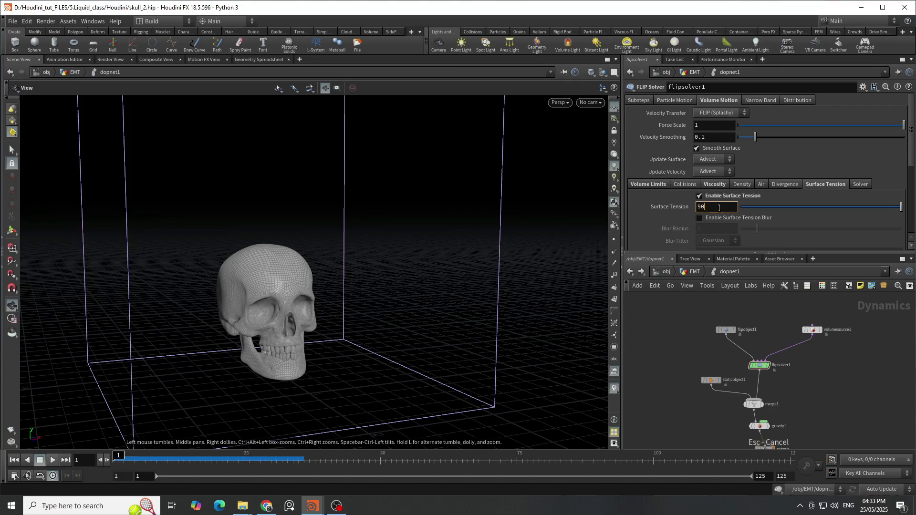
{"action": "key", "text": "Return"}
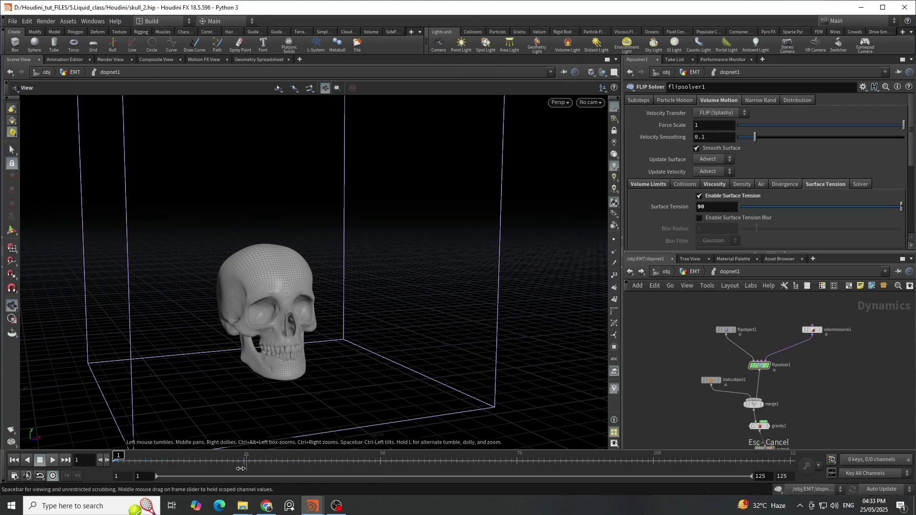
{"action": "left_click", "coordinate": [517, 465]}
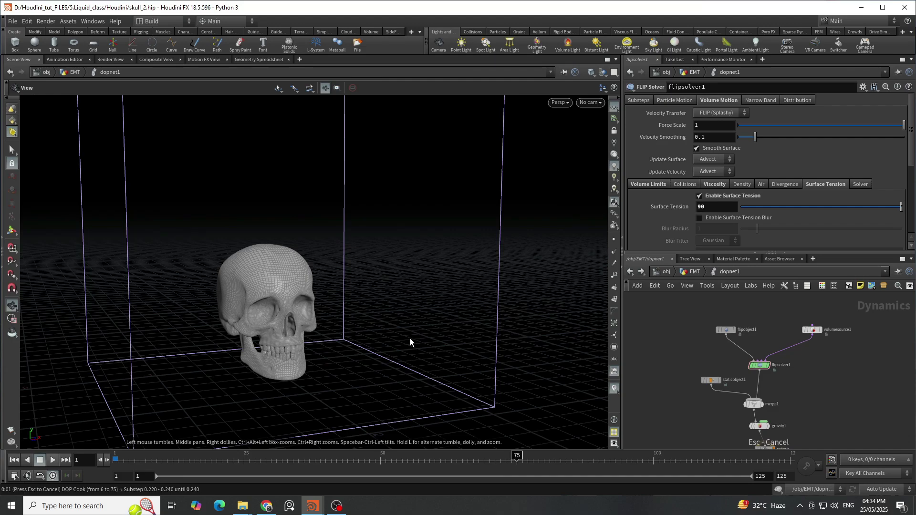
{"action": "left_click_drag", "start_coordinate": [410, 342], "coordinate": [315, 340]}
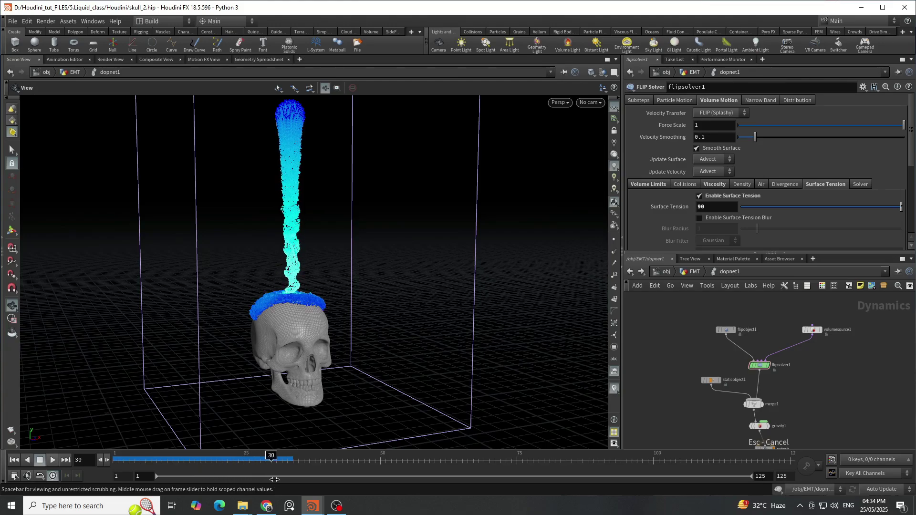
{"action": "key", "text": "ctrl+Up"}
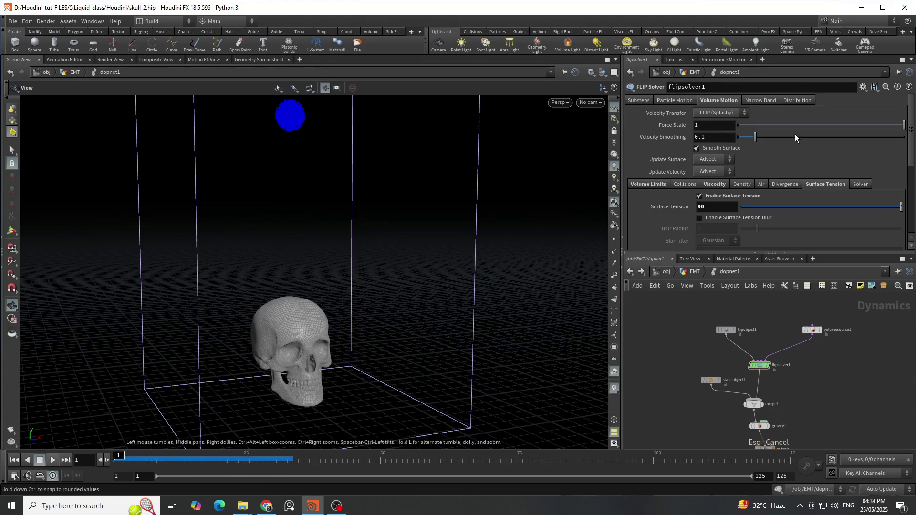
- Revert flipsolver1's Surface Tension to its default and set it to 0.2
{"action": "left_click", "coordinate": [701, 207]}
{"action": "right_click", "coordinate": [683, 212]}
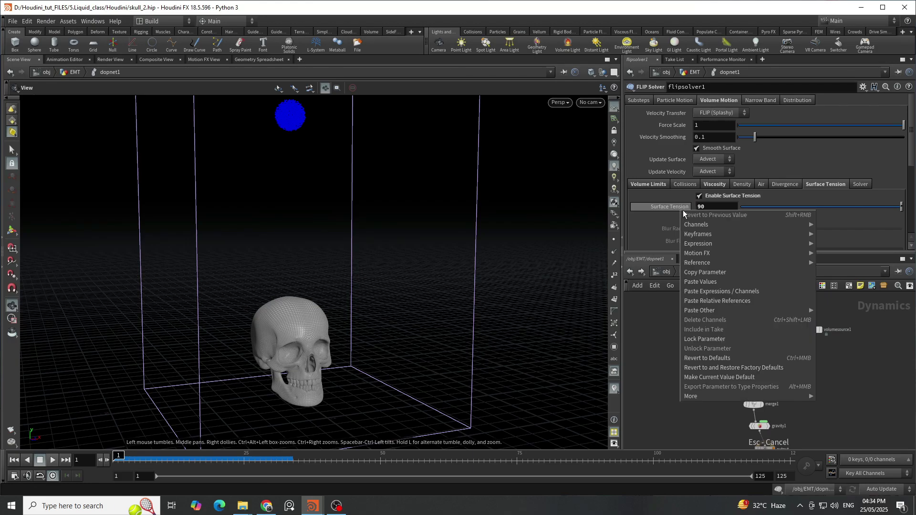
{"action": "left_click", "coordinate": [700, 358]}
{"action": "left_click", "coordinate": [727, 205]}
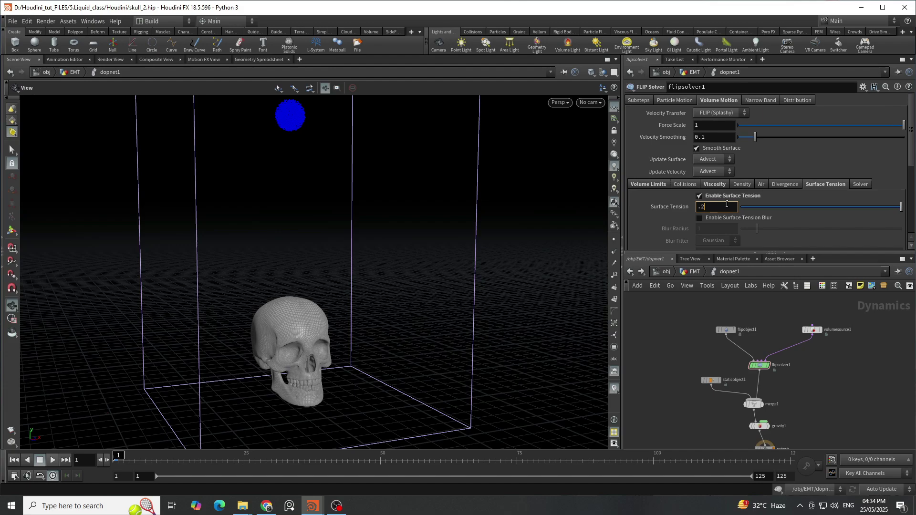
{"action": "key", "text": "Return"}
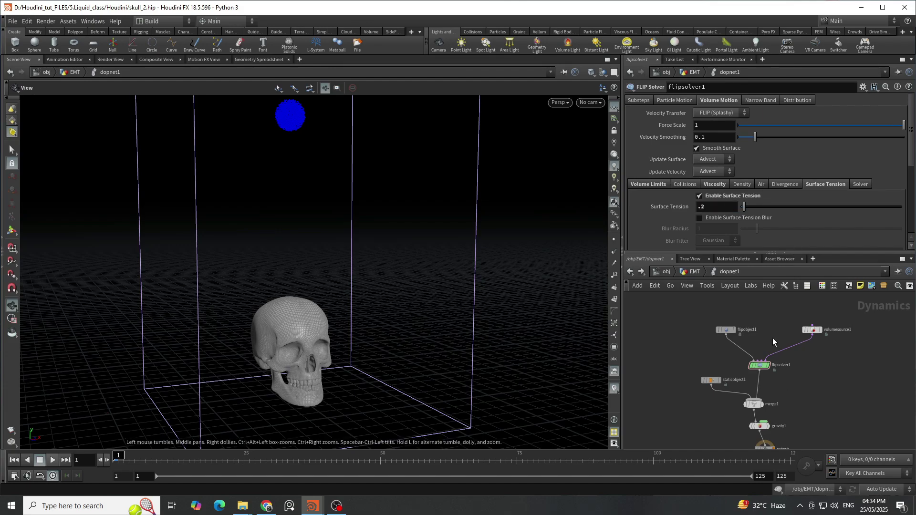
- Check flipobject1's physical settings and scrub the simulation to frame 27 to inspect the flow over the skull
{"action": "left_click", "coordinate": [726, 329]}
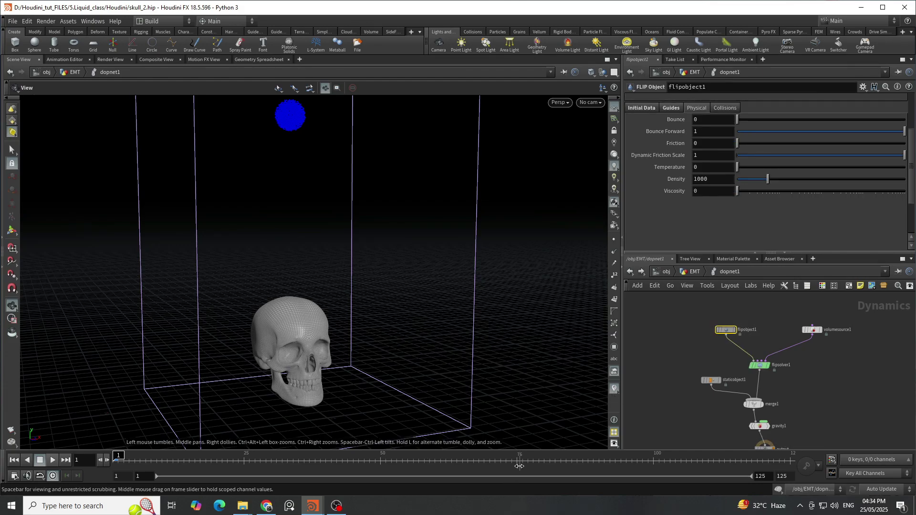
{"action": "key", "text": "Up"}
{"action": "left_click_drag", "start_coordinate": [197, 469], "coordinate": [238, 472]}
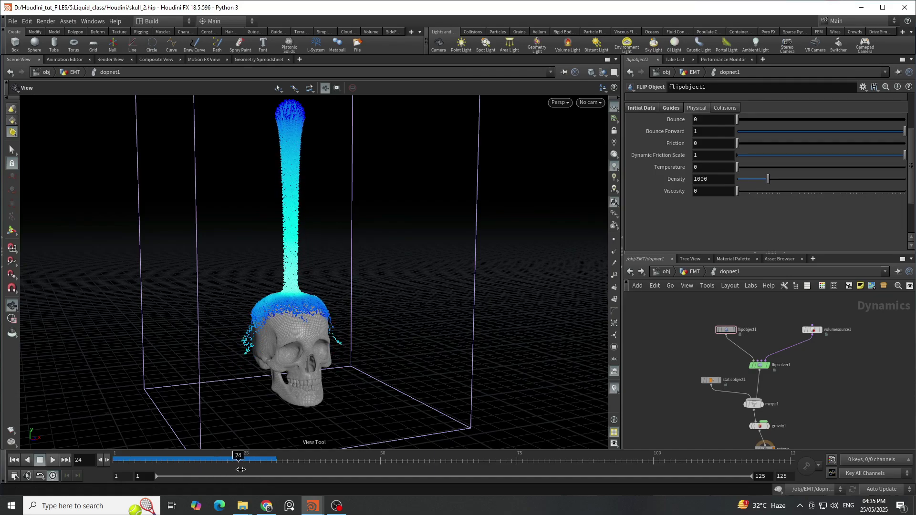
{"action": "left_click_drag", "start_coordinate": [286, 382], "coordinate": [258, 392]}
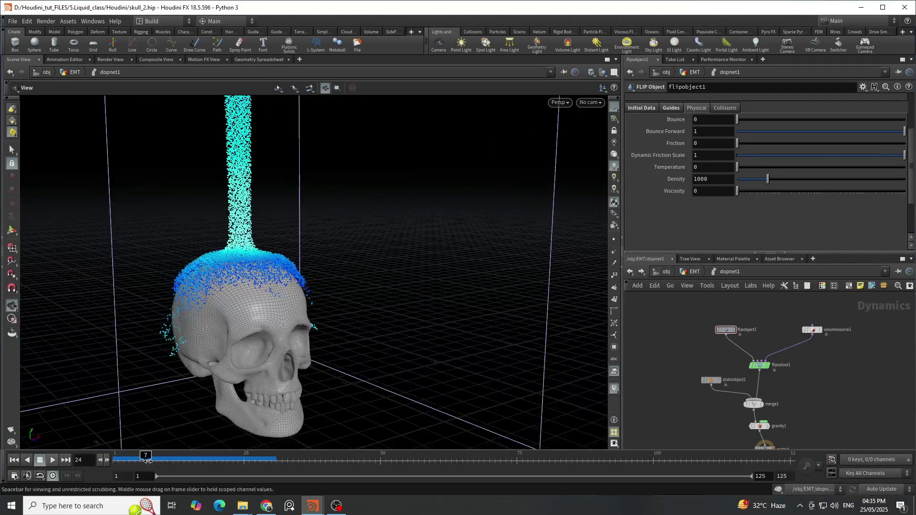
{"action": "left_click_drag", "start_coordinate": [146, 460], "coordinate": [254, 472]}
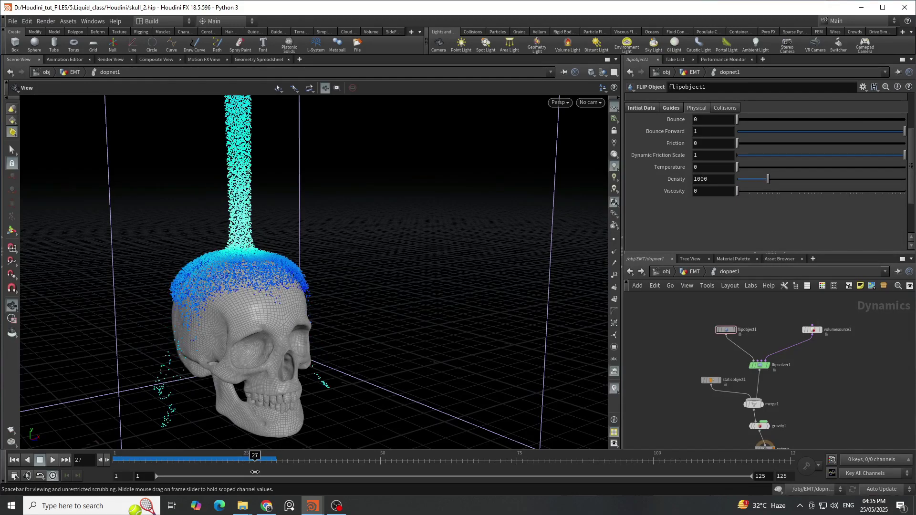
- Examine the particle stream at the emitter up close while scrubbing back to frame 1
{"action": "left_click_drag", "start_coordinate": [366, 268], "coordinate": [288, 155]}
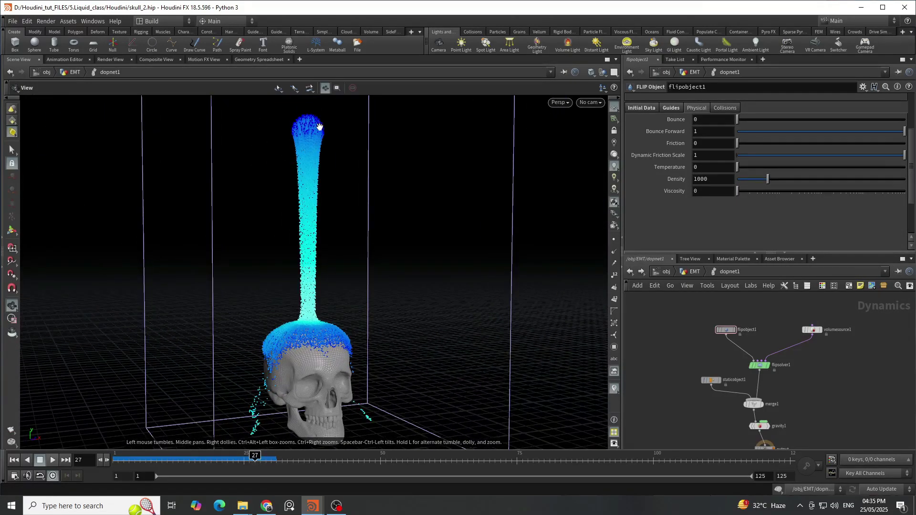
{"action": "left_click_drag", "start_coordinate": [348, 218], "coordinate": [391, 305]}
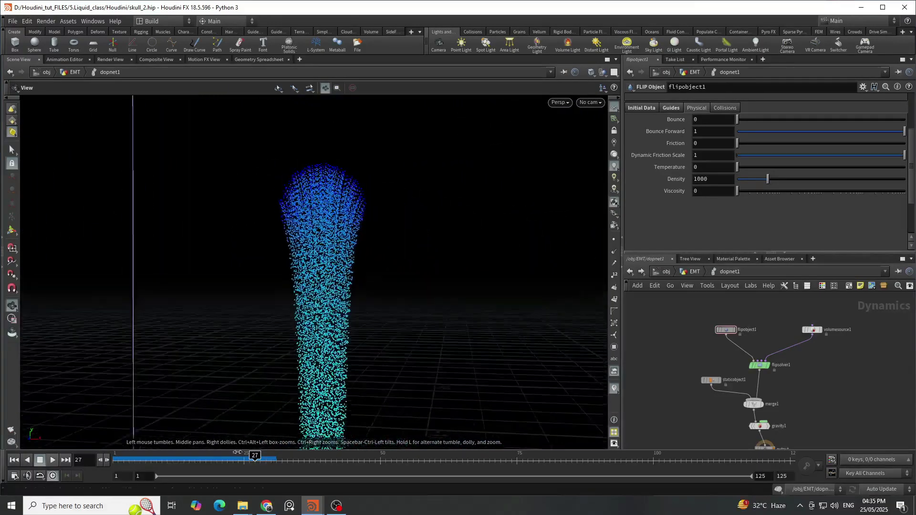
{"action": "left_click_drag", "start_coordinate": [151, 459], "coordinate": [114, 459]}
{"action": "left_click_drag", "start_coordinate": [184, 462], "coordinate": [114, 461]}
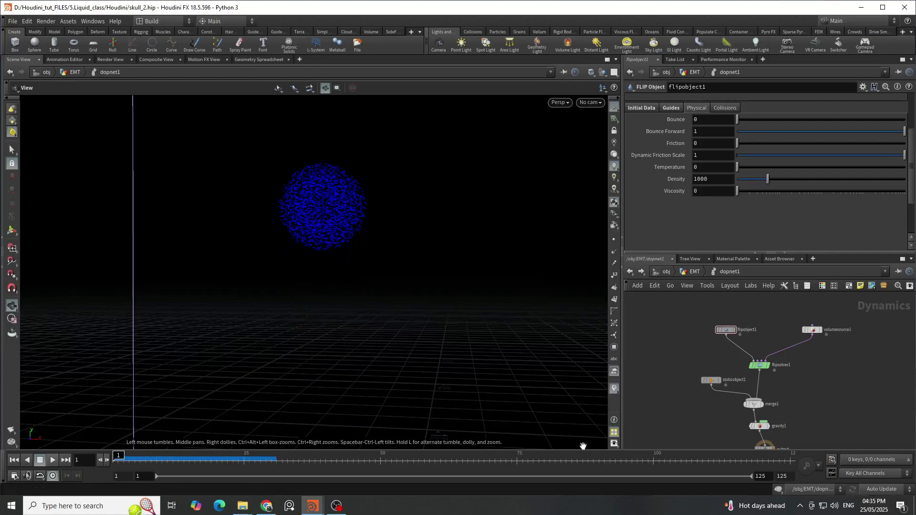
- Jump from volumesource1's SOP path to the emitter chain and set flipsource1's Jitter Seed to $F
{"action": "left_click", "coordinate": [812, 330]}
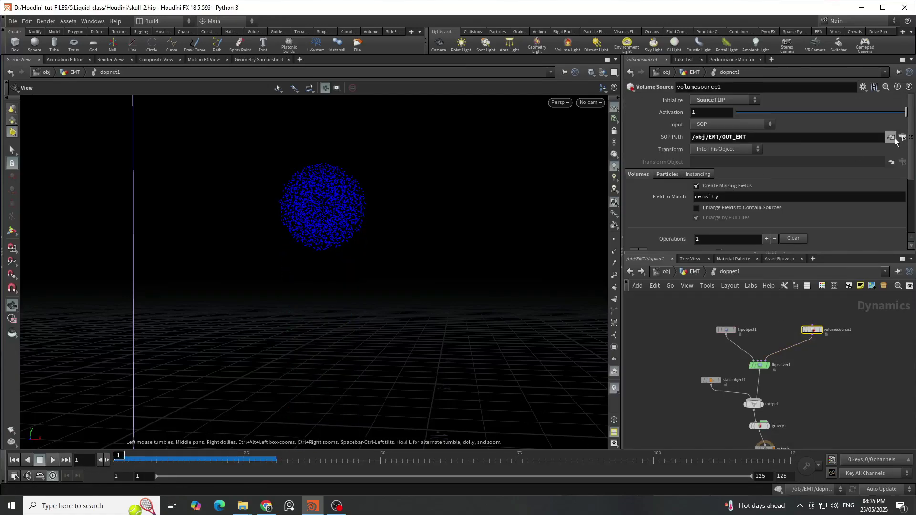
{"action": "left_click", "coordinate": [892, 137]}
{"action": "scroll", "coordinate": [764, 339], "scroll_direction": "up", "scroll_amount": 5}
{"action": "scroll", "coordinate": [769, 336], "scroll_direction": "up", "scroll_amount": 3}
{"action": "left_click", "coordinate": [713, 343]}
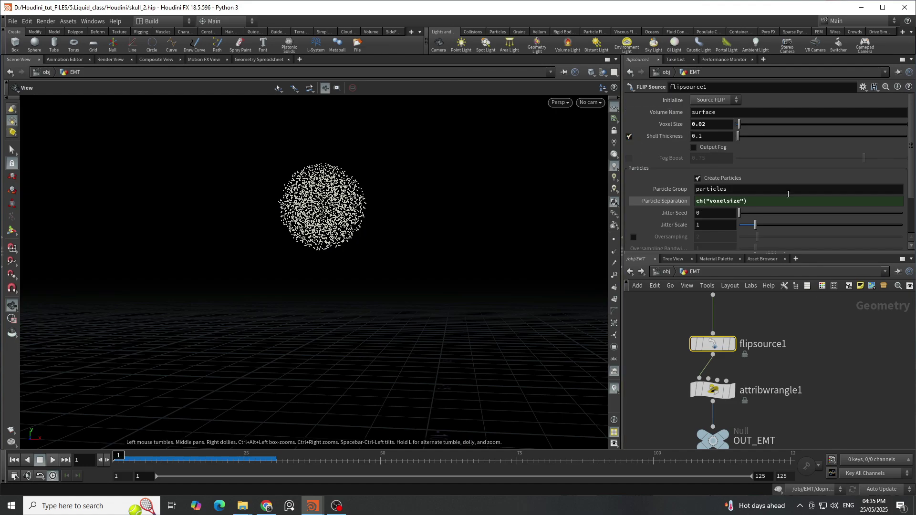
{"action": "scroll", "coordinate": [788, 194], "scroll_direction": "down", "scroll_amount": 3}
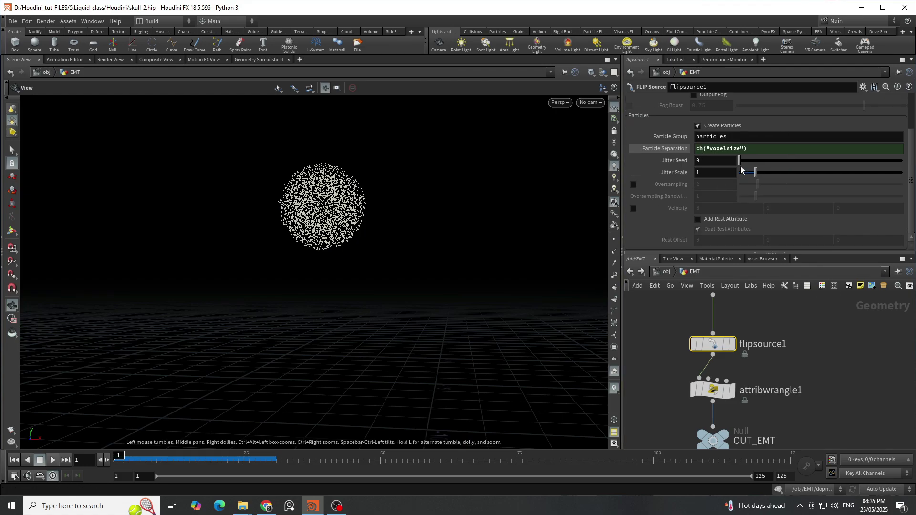
{"action": "mouse_move", "coordinate": [739, 162]}
{"action": "left_mouse_down"}
{"action": "mouse_move", "coordinate": [751, 161]}
{"action": "mouse_move", "coordinate": [722, 159]}
{"action": "left_mouse_up"}
{"action": "double_click", "coordinate": [721, 159]}
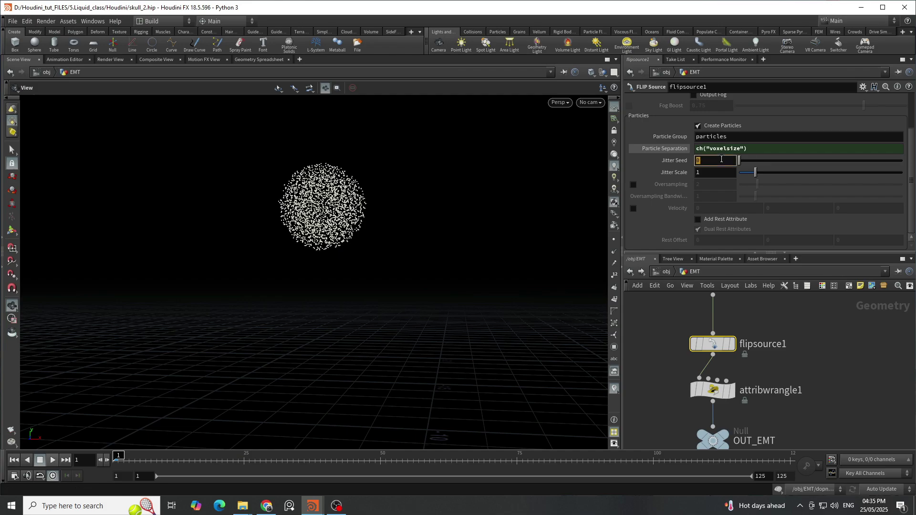
{"action": "type", "text": "$F"}
{"action": "key", "text": "Return"}
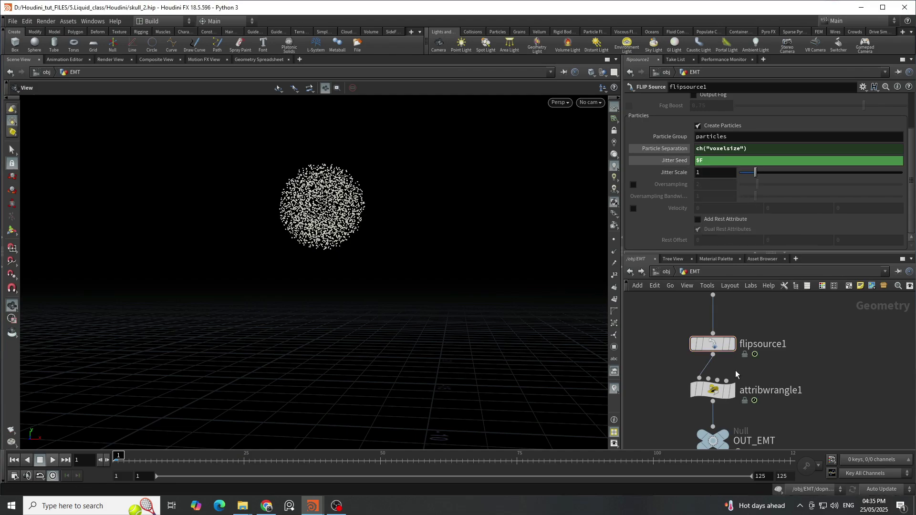
- Display flipsource1's output and select attribwrangle1 to check the emitter chain
{"action": "left_click", "coordinate": [730, 344]}
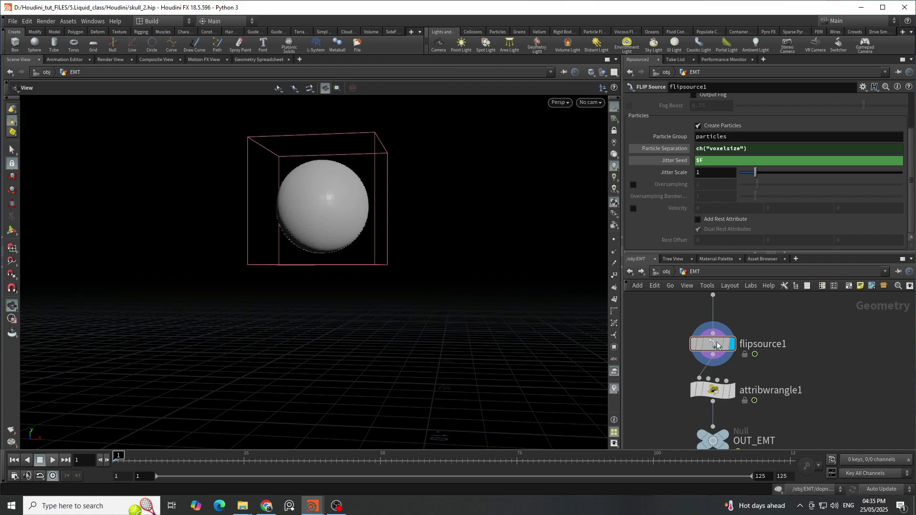
{"action": "left_click", "coordinate": [717, 345]}
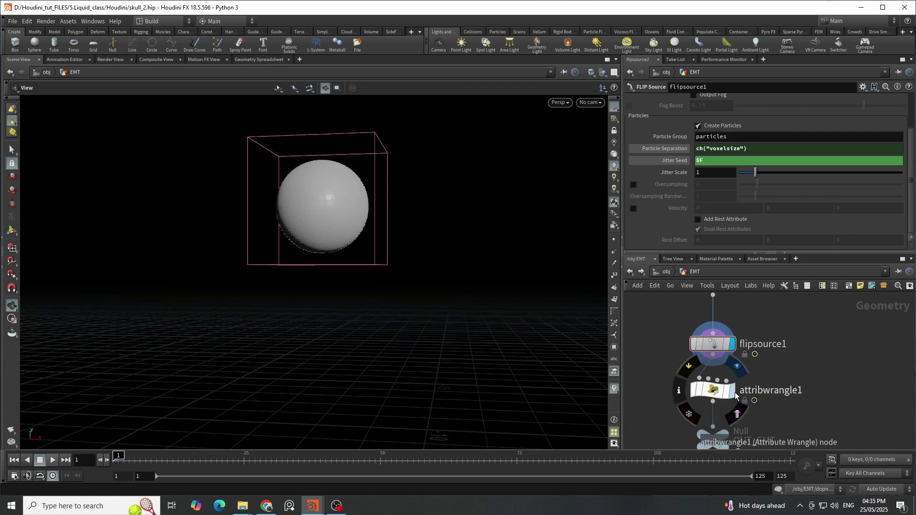
{"action": "left_click", "coordinate": [713, 391]}
{"action": "scroll", "coordinate": [769, 368], "scroll_direction": "down", "scroll_amount": 3}
{"action": "scroll", "coordinate": [783, 406], "scroll_direction": "up", "scroll_amount": 3}
{"action": "scroll", "coordinate": [782, 406], "scroll_direction": "up", "scroll_amount": 1}
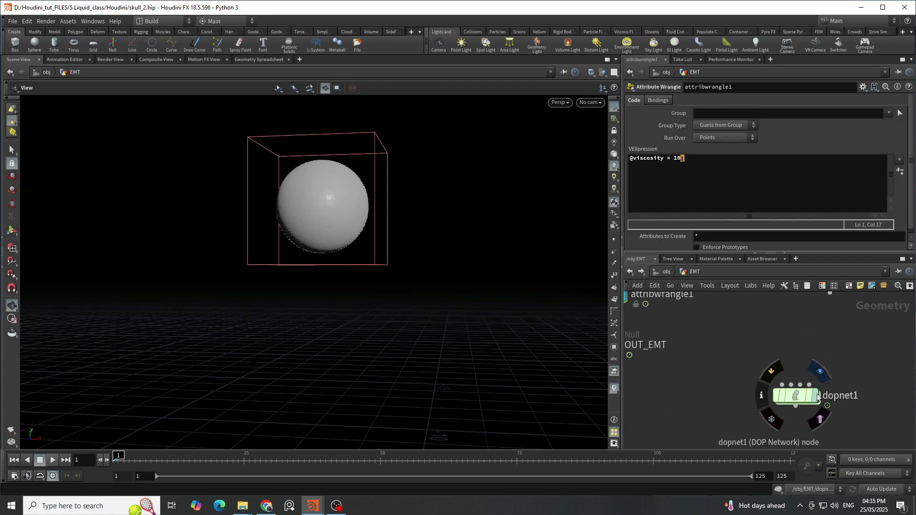
- Display dopnet1, open it and play the simulation to frame 19 to review the jittered particle stream
{"action": "left_click", "coordinate": [807, 397]}
{"action": "left_click", "coordinate": [795, 397]}
{"action": "double_click", "coordinate": [799, 399]}
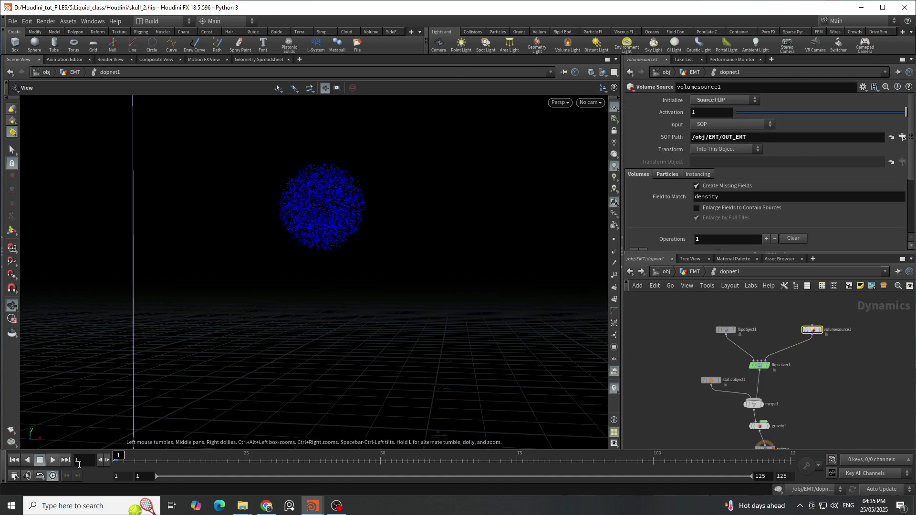
{"action": "left_click", "coordinate": [53, 460]}
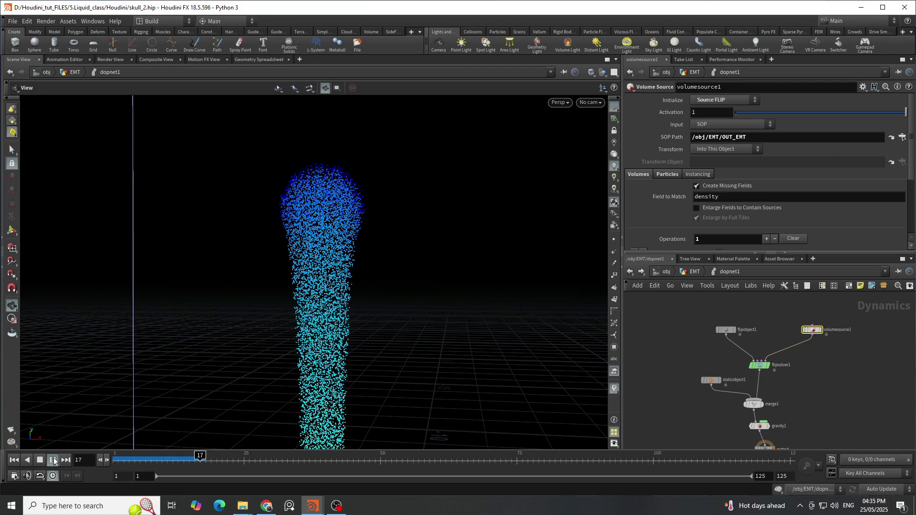
{"action": "left_click", "coordinate": [53, 459]}
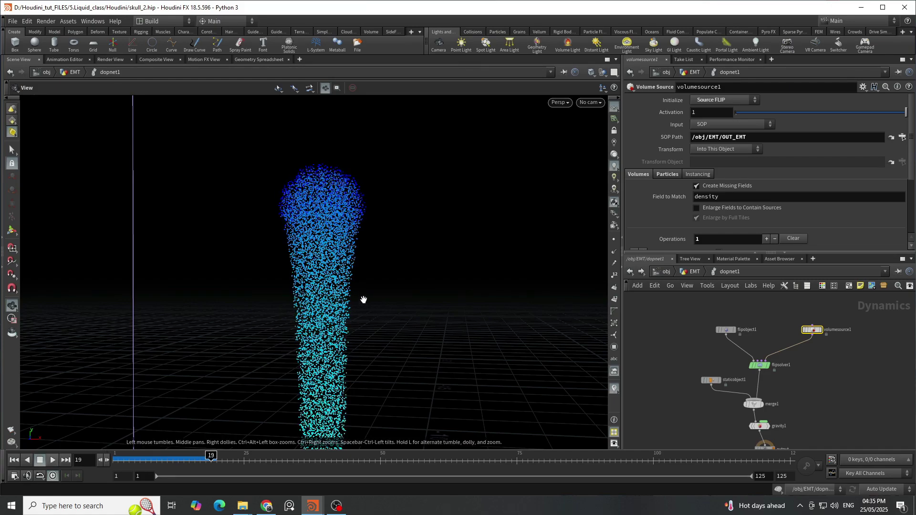
- Return the simulation to frame 1 and set flipobject1's Particle Separation to 0.007
{"action": "right_click_drag", "start_coordinate": [364, 299], "coordinate": [167, 438]}
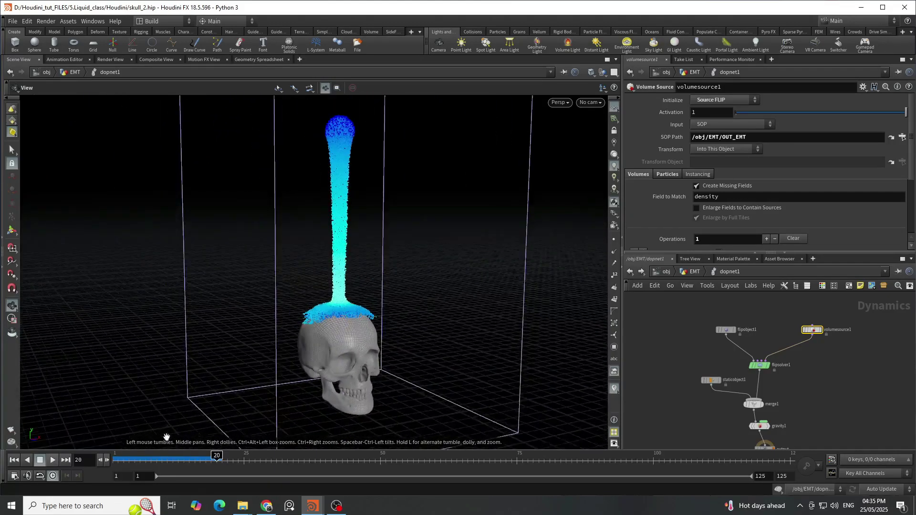
{"action": "left_click", "coordinate": [13, 460]}
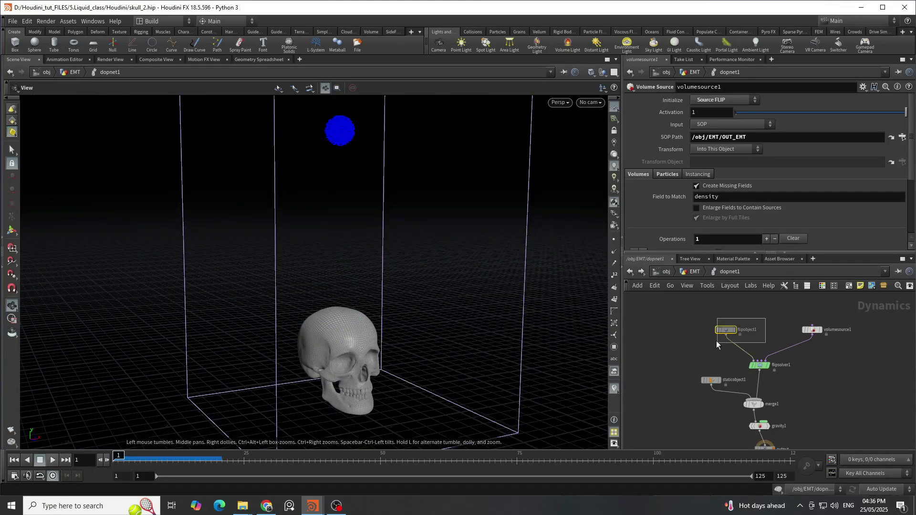
{"action": "left_click_drag", "start_coordinate": [717, 341], "coordinate": [717, 342]}
{"action": "scroll", "coordinate": [649, 124], "scroll_direction": "up", "scroll_amount": 2}
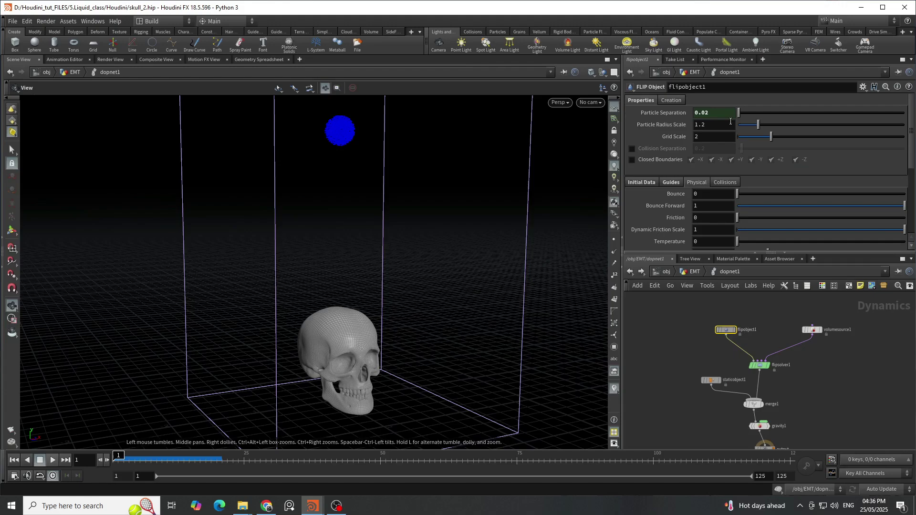
{"action": "left_click", "coordinate": [721, 116]}
{"action": "type", "text": "0.007"}
{"action": "key", "text": "Return"}
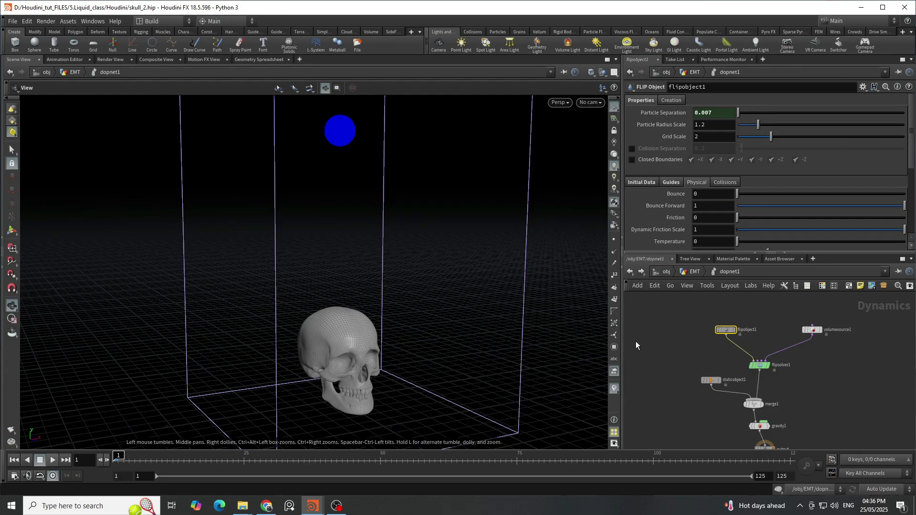
- Add a Ground Plane node below staticobject1 in the DOP network
{"action": "scroll", "coordinate": [770, 390], "scroll_direction": "down", "scroll_amount": 2}
{"action": "left_click_drag", "start_coordinate": [715, 432], "coordinate": [758, 404]}
{"action": "scroll", "coordinate": [716, 382], "scroll_direction": "up", "scroll_amount": 3}
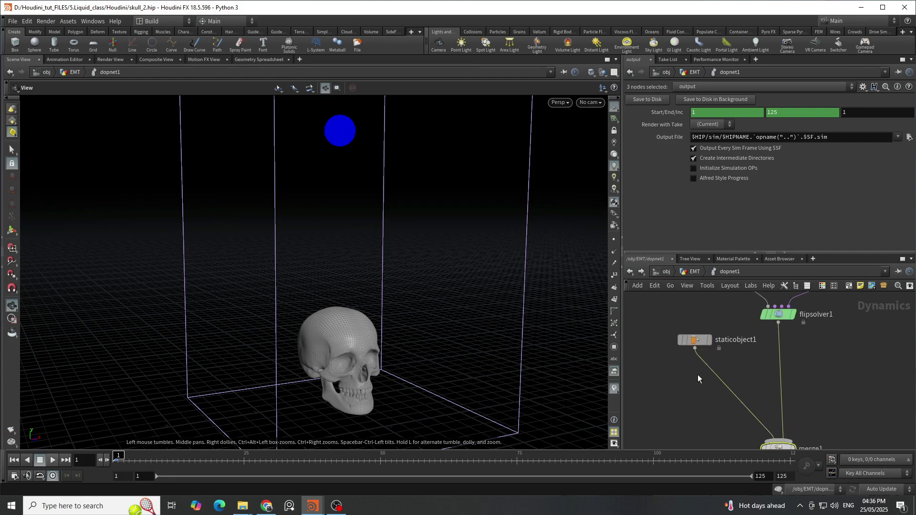
{"action": "left_click", "coordinate": [686, 386]}
{"action": "key", "text": "Tab"}
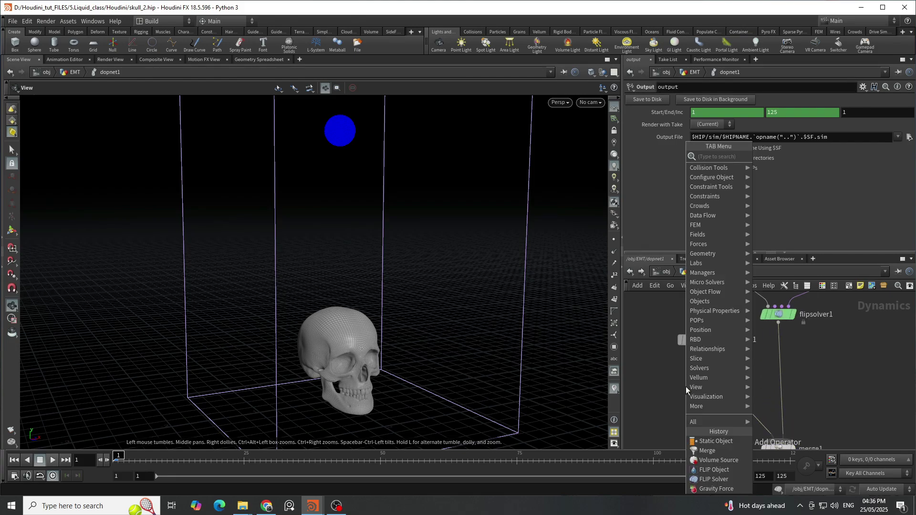
{"action": "type", "text": "gr"}
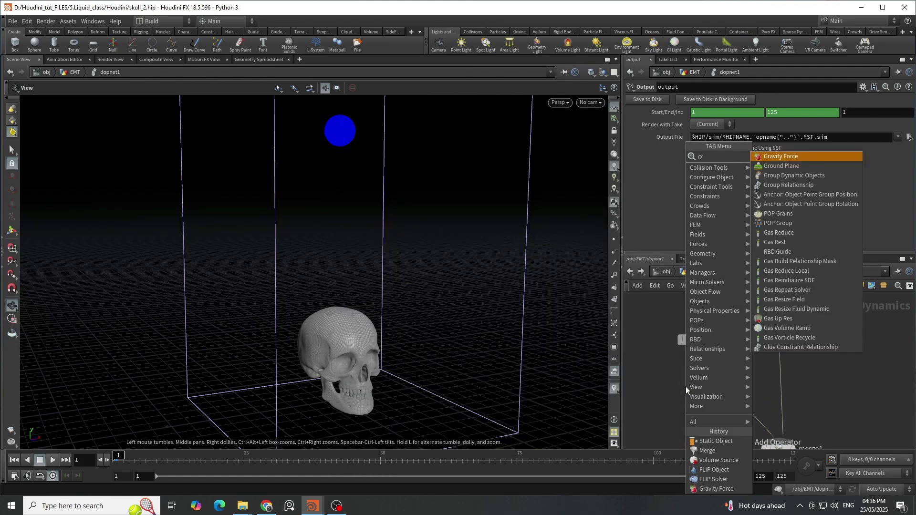
{"action": "type", "text": "a"}
{"action": "key", "text": "Escape"}
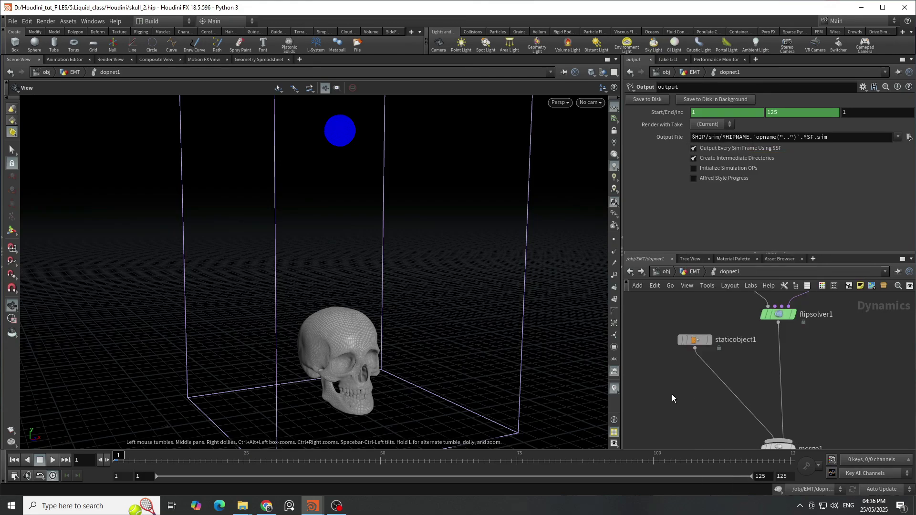
{"action": "left_click", "coordinate": [678, 396]}
{"action": "left_click_drag", "start_coordinate": [686, 374], "coordinate": [754, 334]}
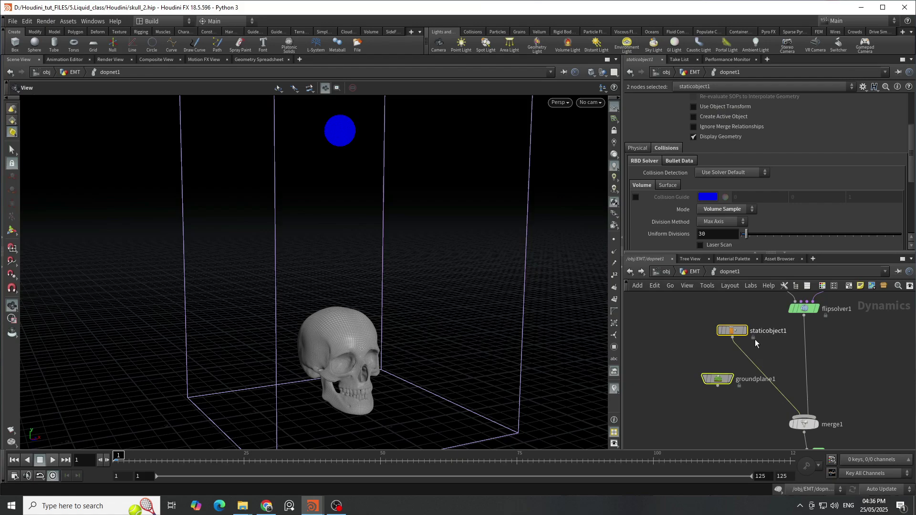
- Merge groundplane1 with staticobject1 through a new Merge node feeding merge1, and check the skull on the ground
{"action": "left_click_drag", "start_coordinate": [718, 380], "coordinate": [746, 380]}
{"action": "left_click_drag", "start_coordinate": [700, 356], "coordinate": [674, 345]}
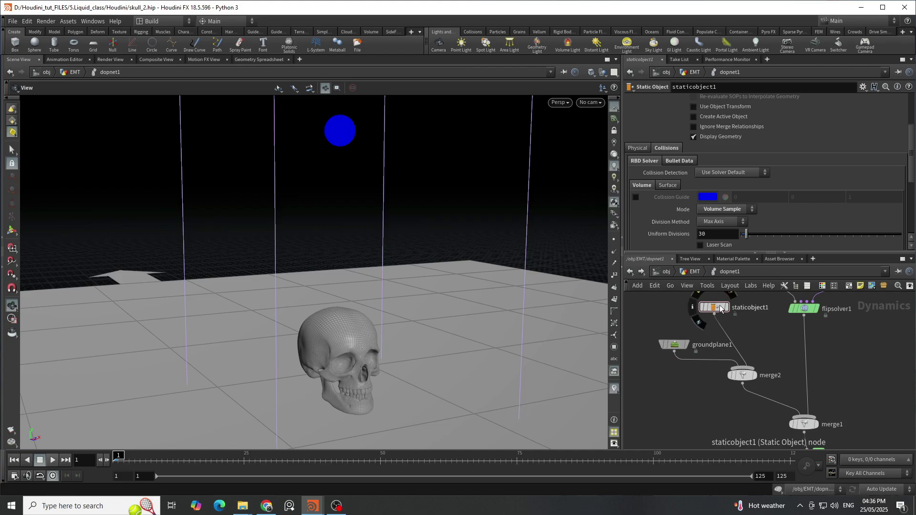
{"action": "left_click_drag", "start_coordinate": [720, 309], "coordinate": [732, 322]}
{"action": "left_click_drag", "start_coordinate": [409, 367], "coordinate": [352, 307]}
{"action": "scroll", "coordinate": [353, 302], "scroll_direction": "up", "scroll_amount": 3}
{"action": "scroll", "coordinate": [353, 302], "scroll_direction": "down", "scroll_amount": 3}
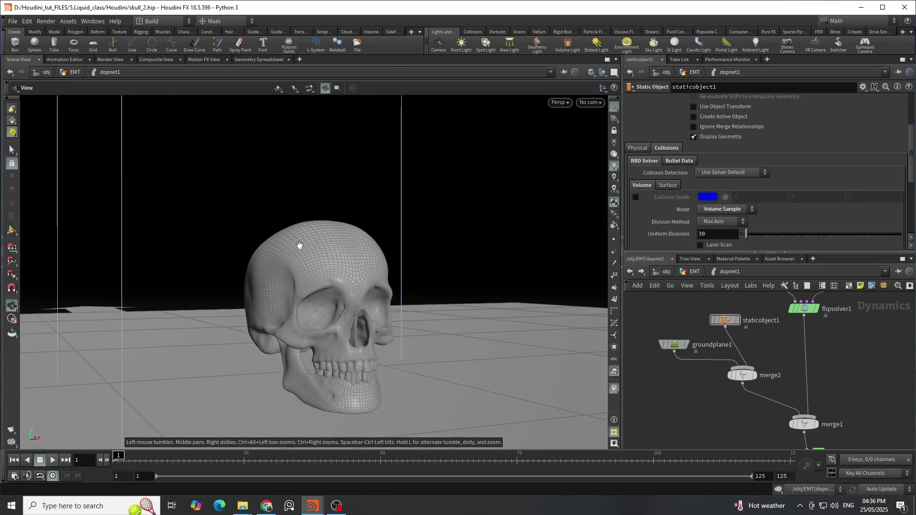
{"action": "left_click_drag", "start_coordinate": [298, 242], "coordinate": [365, 325]}
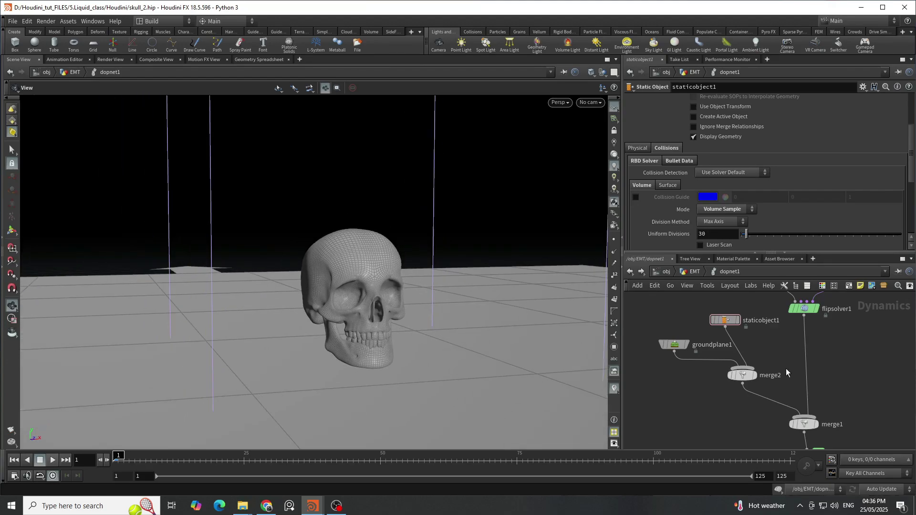
- Go back up to the EMT network, add a Dop I/O node beside dopnet1 and display its output
{"action": "key", "text": "u"}
{"action": "scroll", "coordinate": [396, 294], "scroll_direction": "down", "scroll_amount": 5}
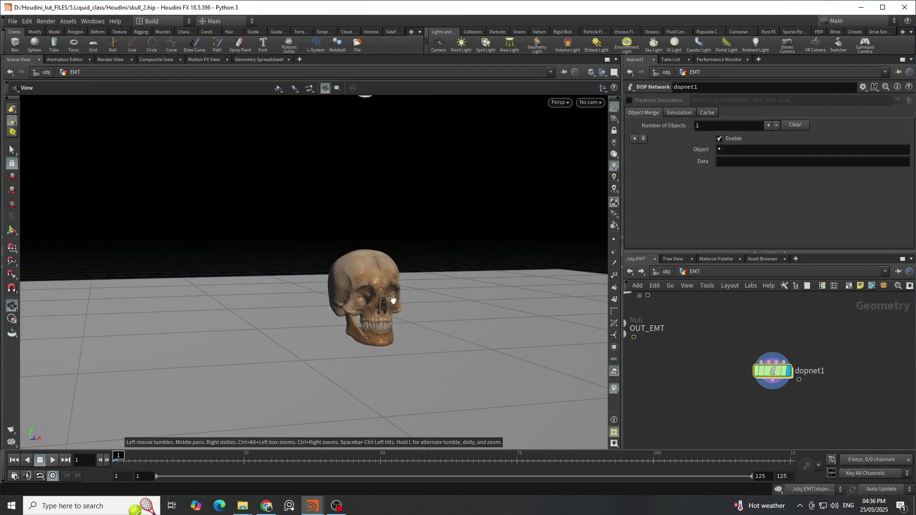
{"action": "scroll", "coordinate": [814, 339], "scroll_direction": "up", "scroll_amount": 1}
{"action": "middle_click_drag", "start_coordinate": [815, 340], "coordinate": [785, 326]}
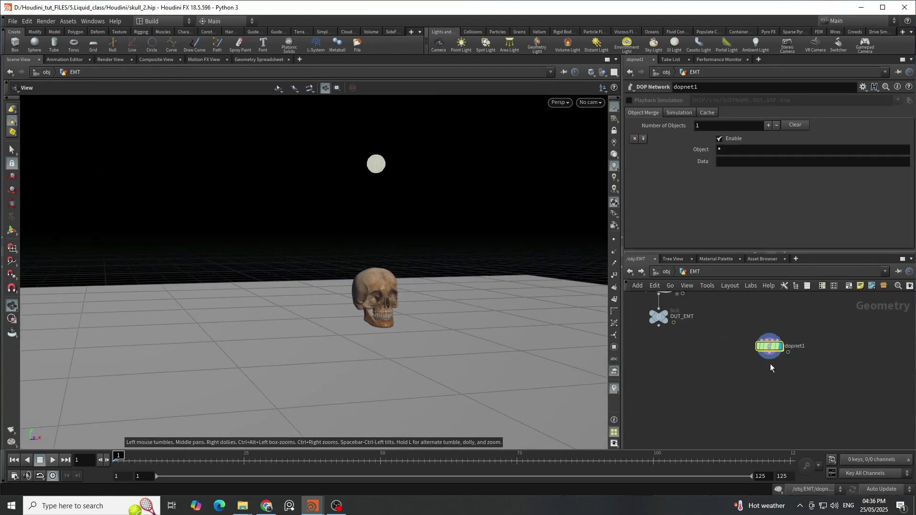
{"action": "scroll", "coordinate": [769, 351], "scroll_direction": "down", "scroll_amount": 1}
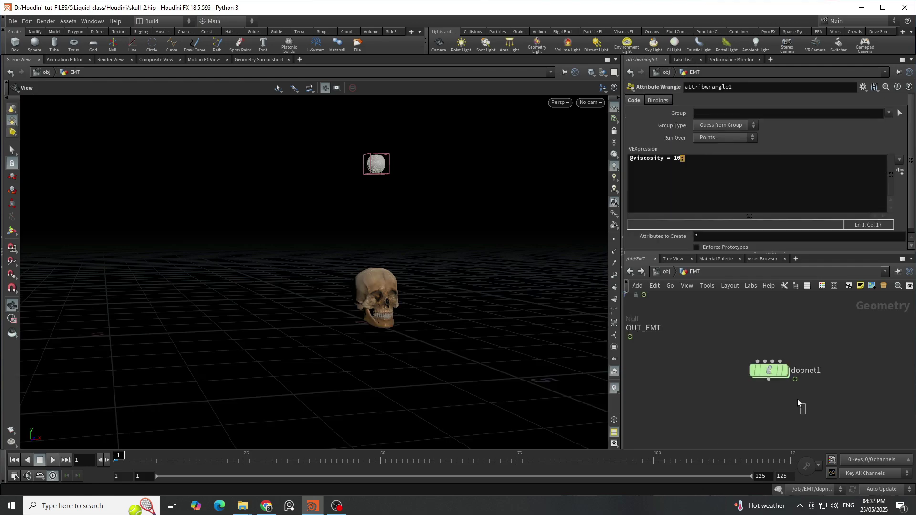
{"action": "middle_click_drag", "start_coordinate": [758, 359], "coordinate": [806, 323]}
{"action": "scroll", "coordinate": [806, 323], "scroll_direction": "up", "scroll_amount": 1}
{"action": "key", "text": "Tab"}
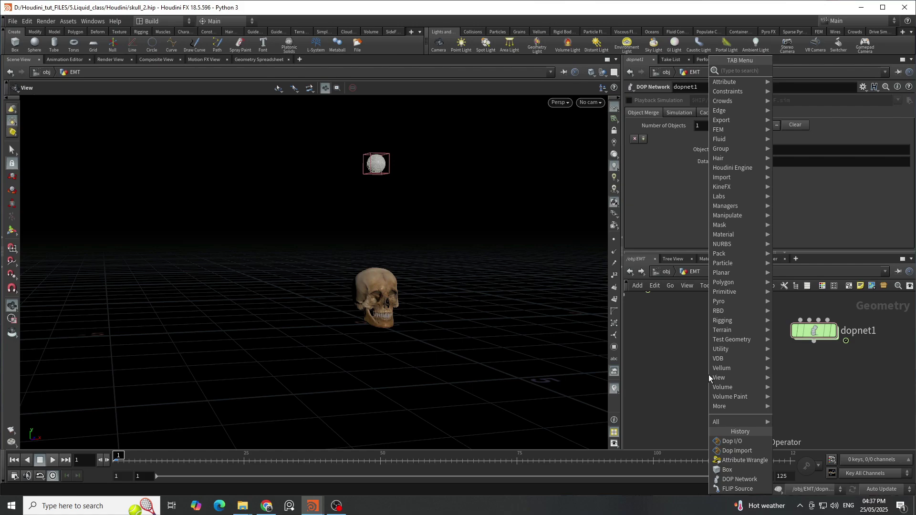
{"action": "type", "text": "dop"}
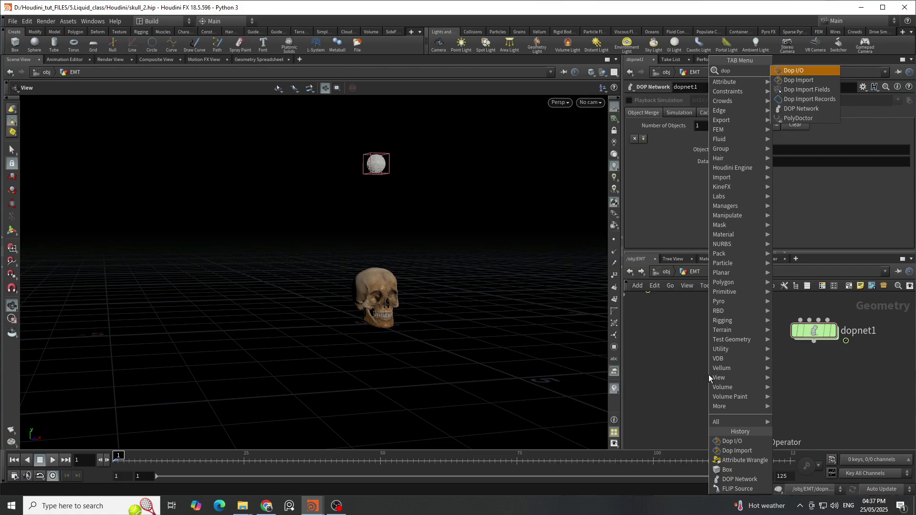
{"action": "key", "text": "Return"}
{"action": "left_click", "coordinate": [709, 375]}
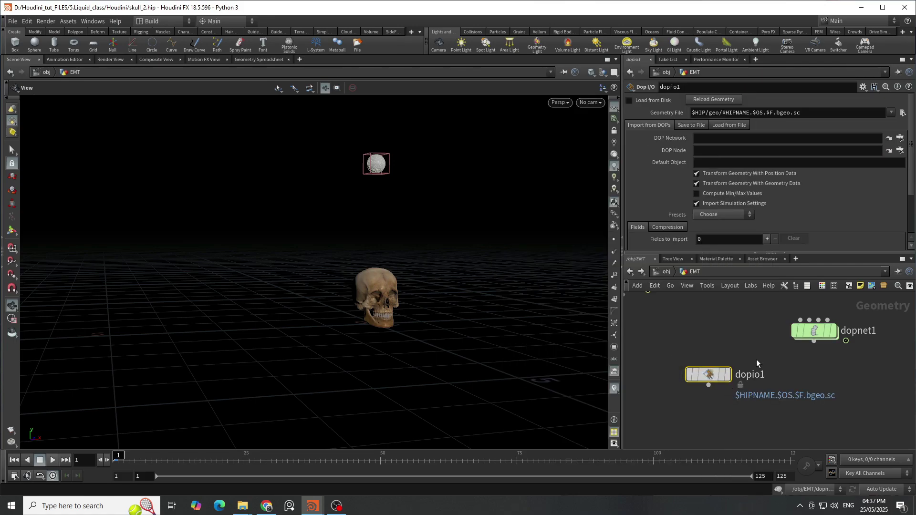
{"action": "left_click", "coordinate": [732, 351]}
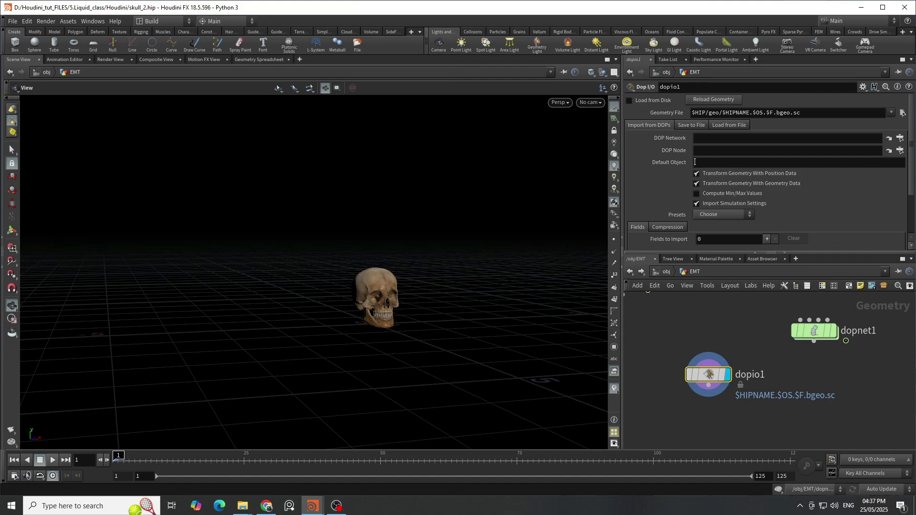
- Set dopio1's DOP Network to ../dopnet1 by referencing the dopnet1 node
{"action": "left_click", "coordinate": [746, 138]}
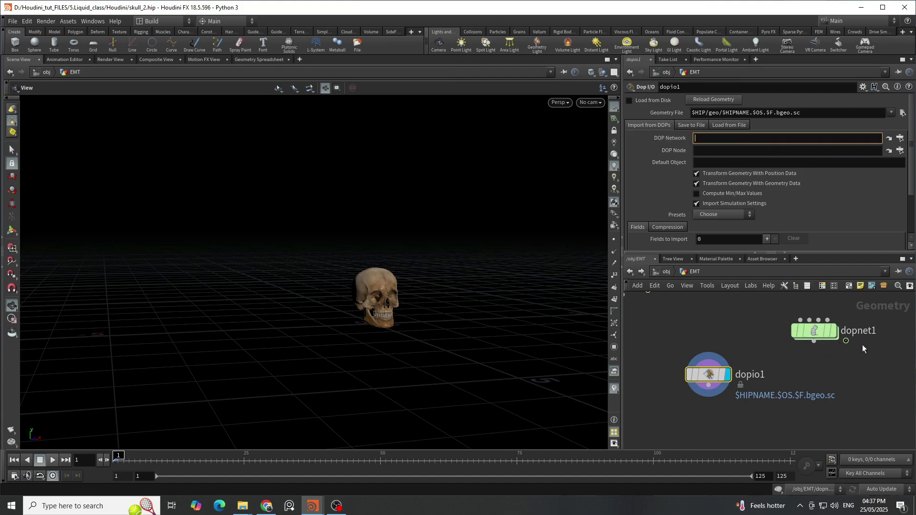
{"action": "left_click", "coordinate": [814, 330]}
{"action": "left_click", "coordinate": [719, 375]}
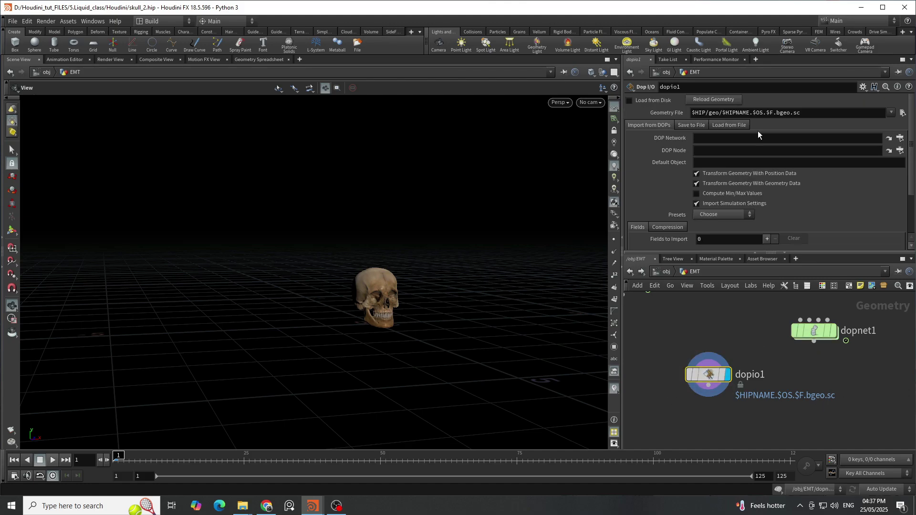
{"action": "mouse_move", "coordinate": [735, 346]}
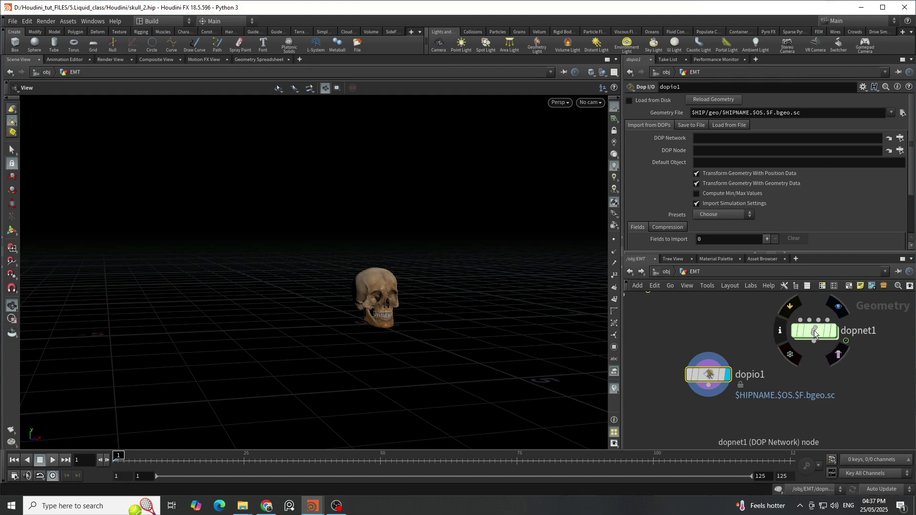
{"action": "mouse_move", "coordinate": [815, 331]}
{"action": "left_mouse_down"}
{"action": "mouse_move", "coordinate": [823, 347]}
{"action": "mouse_move", "coordinate": [816, 310]}
{"action": "mouse_move", "coordinate": [815, 331]}
{"action": "left_mouse_up"}
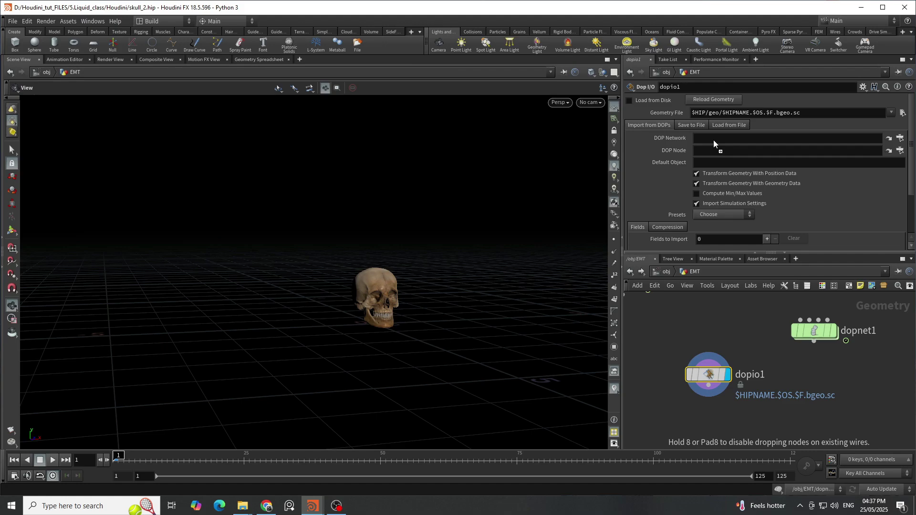
{"action": "left_click_drag", "start_coordinate": [714, 139], "coordinate": [713, 139]}
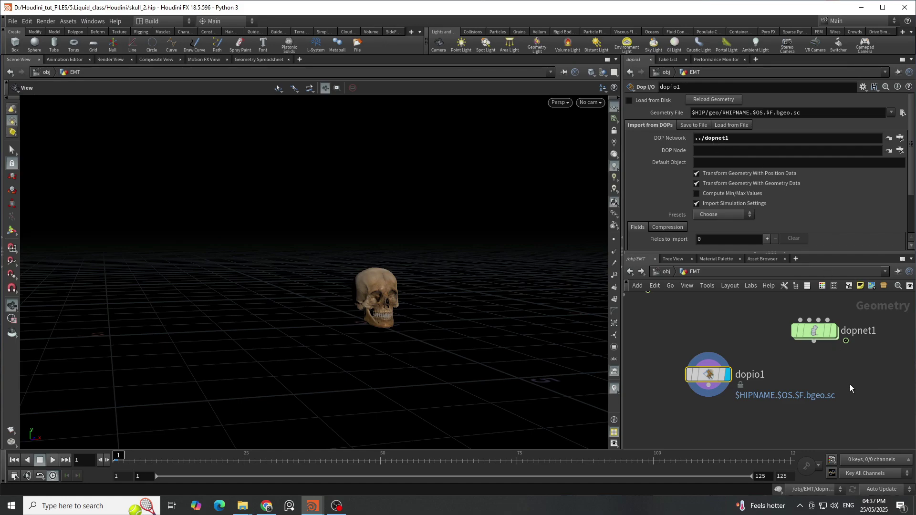
- Look up flipobject1 inside dopnet1 and set dopio1's DOP Node to /obj/EMT/dopnet1/flipobject1
{"action": "left_click", "coordinate": [764, 150]}
{"action": "double_click", "coordinate": [817, 332]}
{"action": "scroll", "coordinate": [798, 332], "scroll_direction": "up", "scroll_amount": 5}
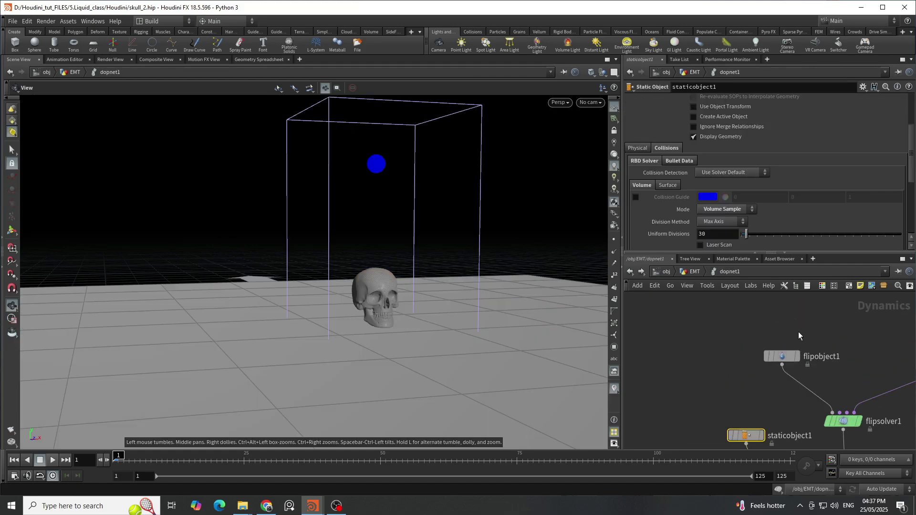
{"action": "left_click_drag", "start_coordinate": [822, 335], "coordinate": [720, 377]}
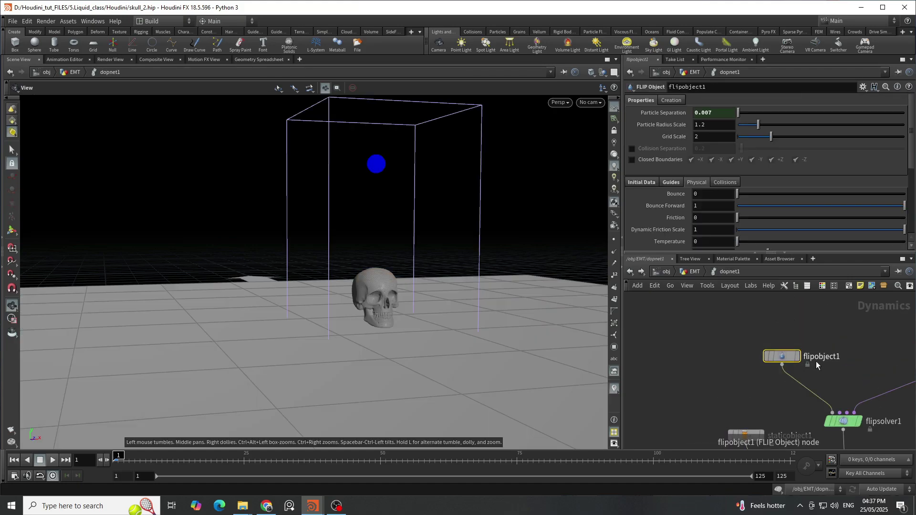
{"action": "left_click", "coordinate": [697, 273]}
{"action": "left_click", "coordinate": [708, 375]}
{"action": "left_click", "coordinate": [788, 151]}
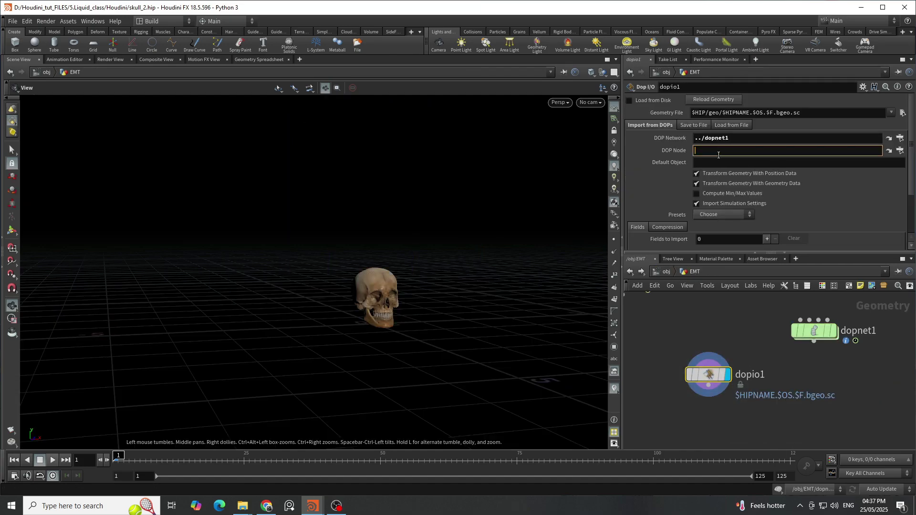
{"action": "type", "text": "/obj/EMT/dopnet1/flipobject1"}
{"action": "key", "text": "Return"}
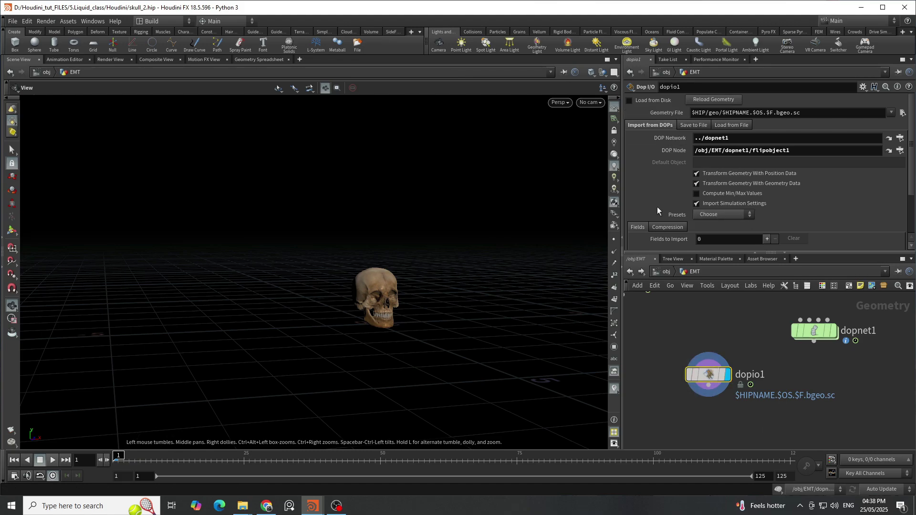
- Apply the FLIP Fluid preset to dopio1, play the first frames as a test and return to frame 1
{"action": "left_click", "coordinate": [719, 215]}
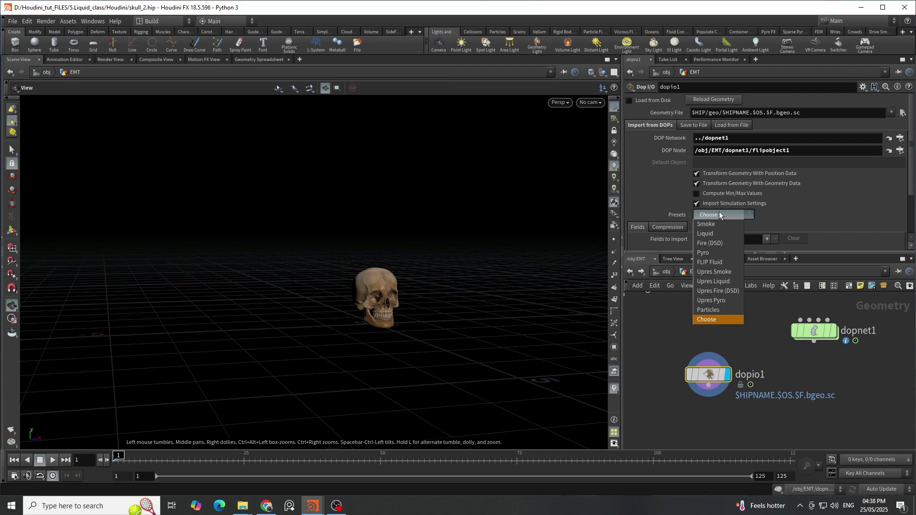
{"action": "left_click", "coordinate": [725, 265]}
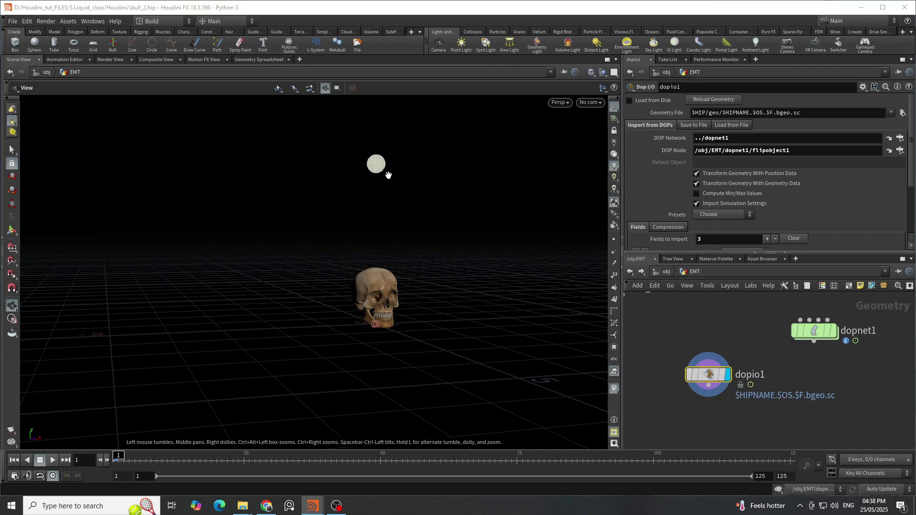
{"action": "left_click_drag", "start_coordinate": [388, 176], "coordinate": [252, 350]}
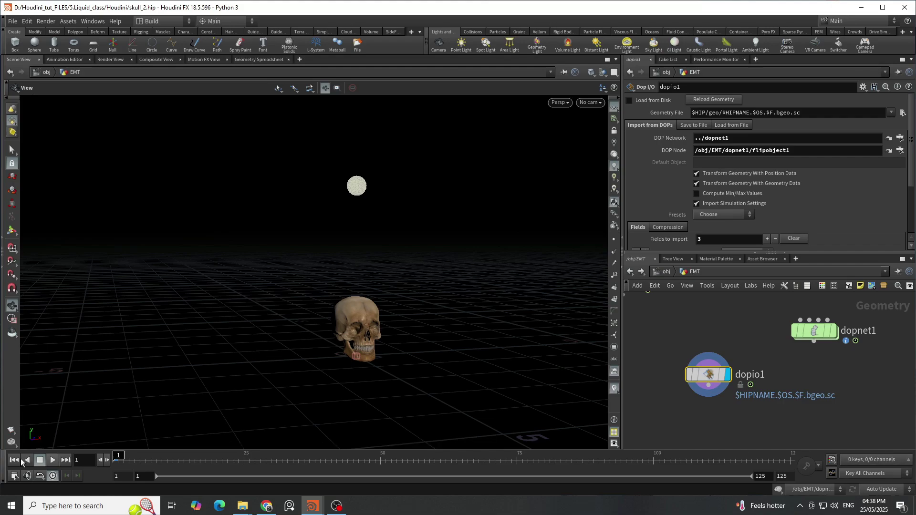
{"action": "left_click", "coordinate": [53, 460]}
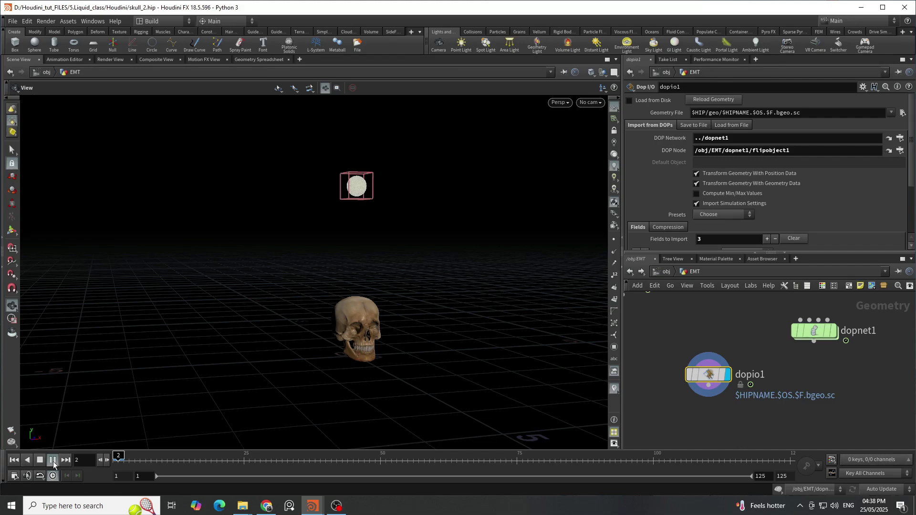
{"action": "left_click", "coordinate": [14, 461]}
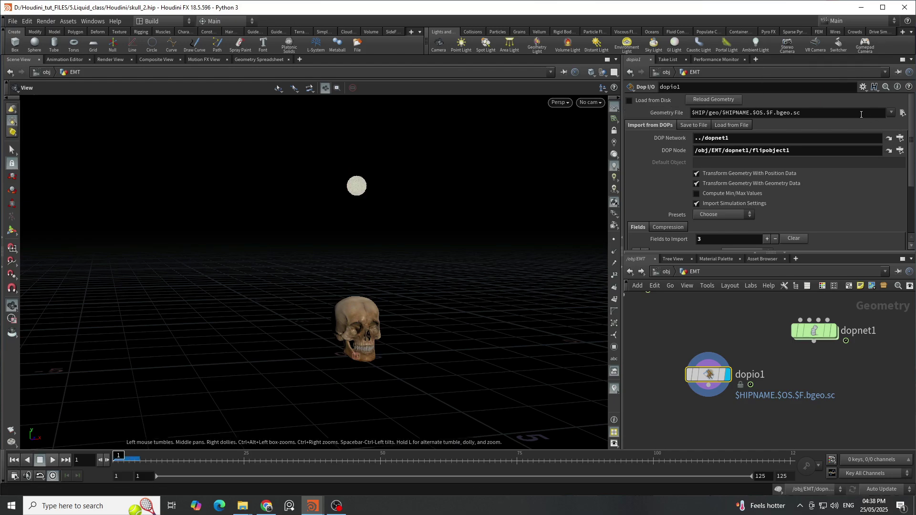
- Add a File Cache node connected beneath dopio1, align it below that node and display its output
{"action": "left_click", "coordinate": [879, 112]}
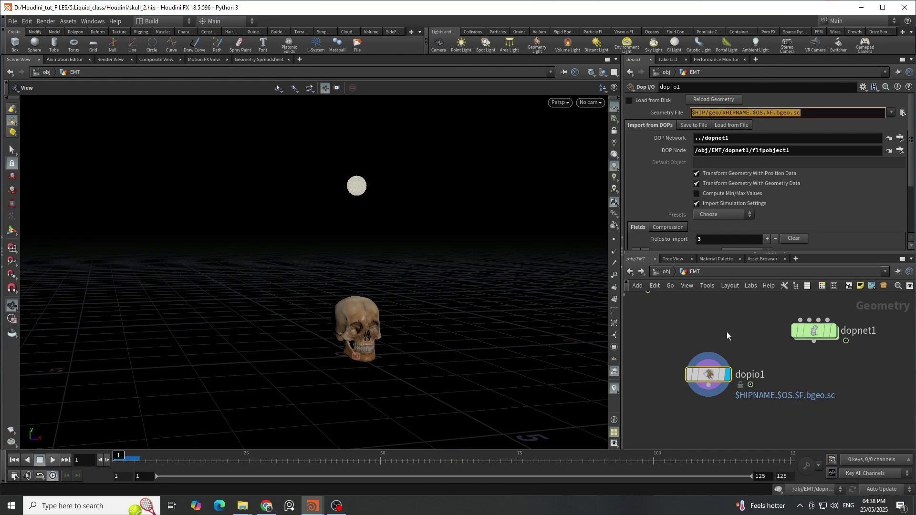
{"action": "scroll", "coordinate": [735, 382], "scroll_direction": "down", "scroll_amount": 1}
{"action": "middle_click_drag", "start_coordinate": [744, 416], "coordinate": [733, 372]}
{"action": "key", "text": "Tab"}
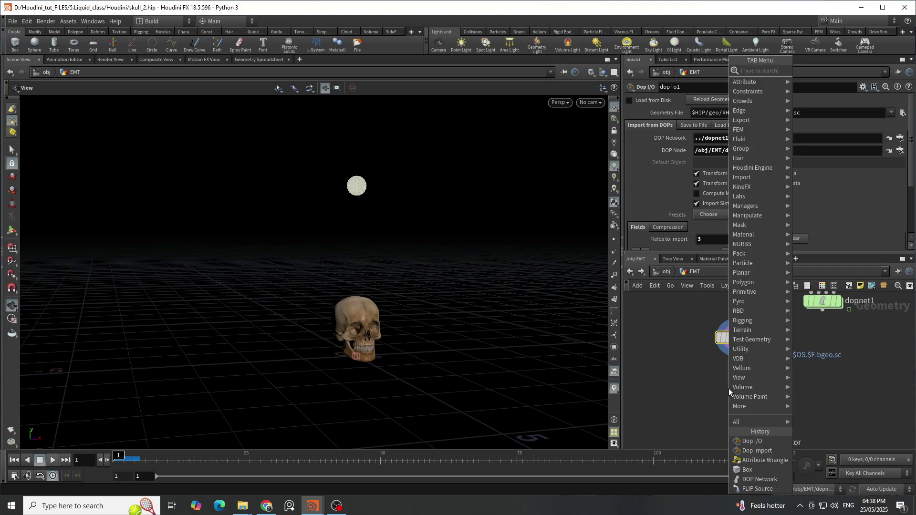
{"action": "type", "text": "fil"}
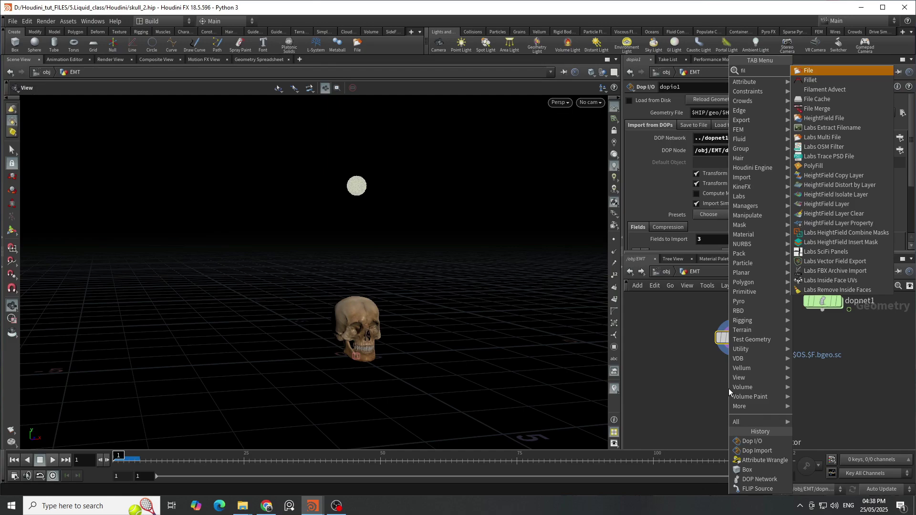
{"action": "type", "text": "c"}
{"action": "key", "text": "Return"}
{"action": "left_click", "coordinate": [729, 389]}
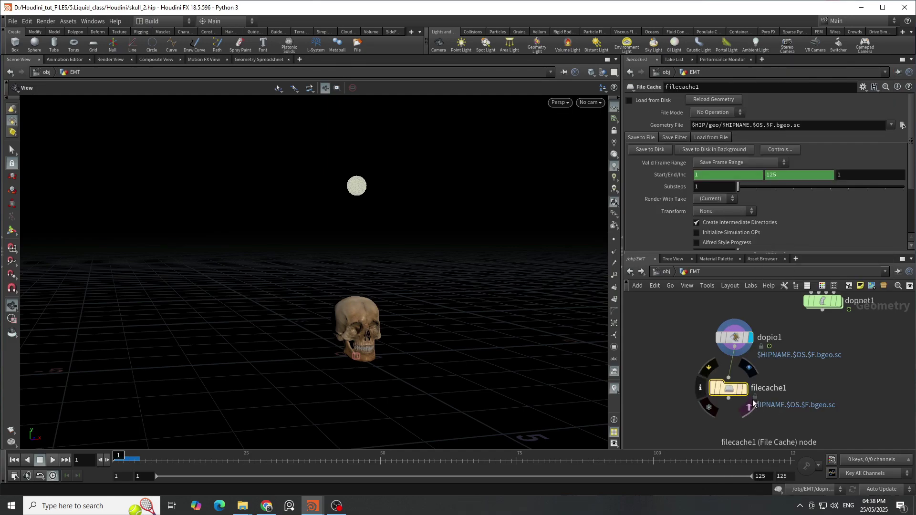
{"action": "left_click_drag", "start_coordinate": [733, 391], "coordinate": [740, 392]}
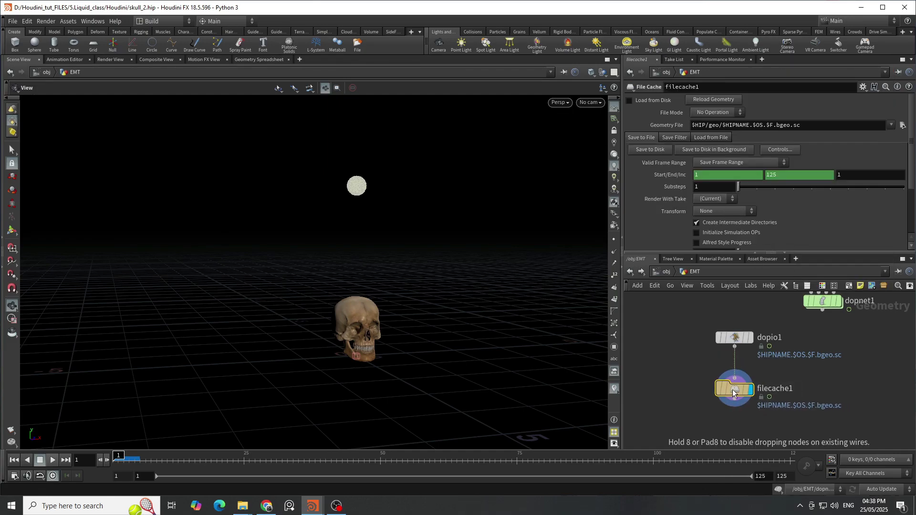
- Set filecache1's geometry file to $HIP/geo/Flip_skull/Particals.$F.bgeo.sc and start saving it to disk in the background
{"action": "triple_click", "coordinate": [719, 125]}
{"action": "type", "text": "$HIP/geo/Flip_skull/Particals.$F.bgeo.sc"}
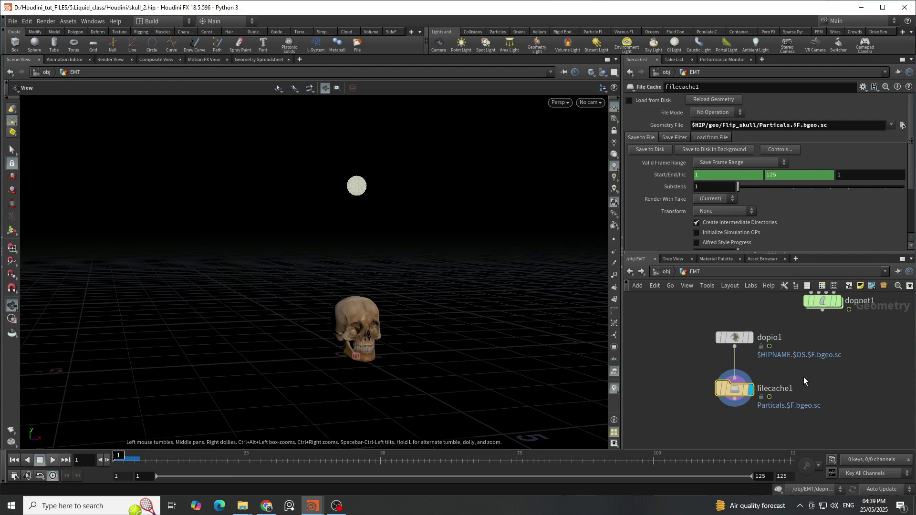
{"action": "left_click", "coordinate": [711, 150]}
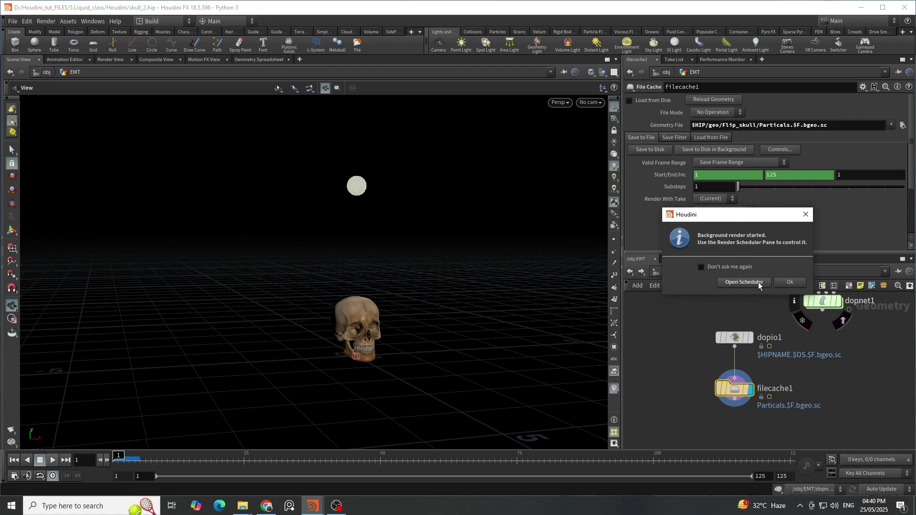
- Open the render scheduler for the background save and place its window over the viewport's upper area
{"action": "left_click", "coordinate": [758, 282]}
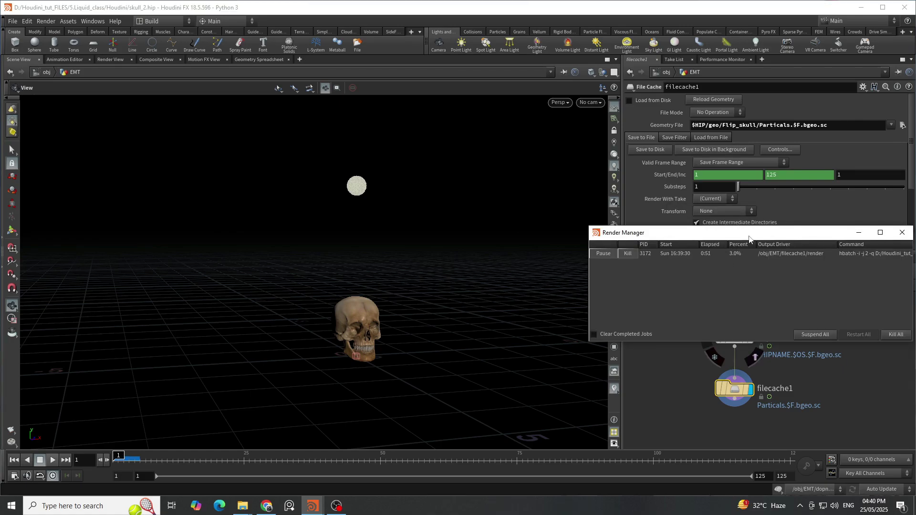
{"action": "left_click_drag", "start_coordinate": [752, 235], "coordinate": [231, 120]}
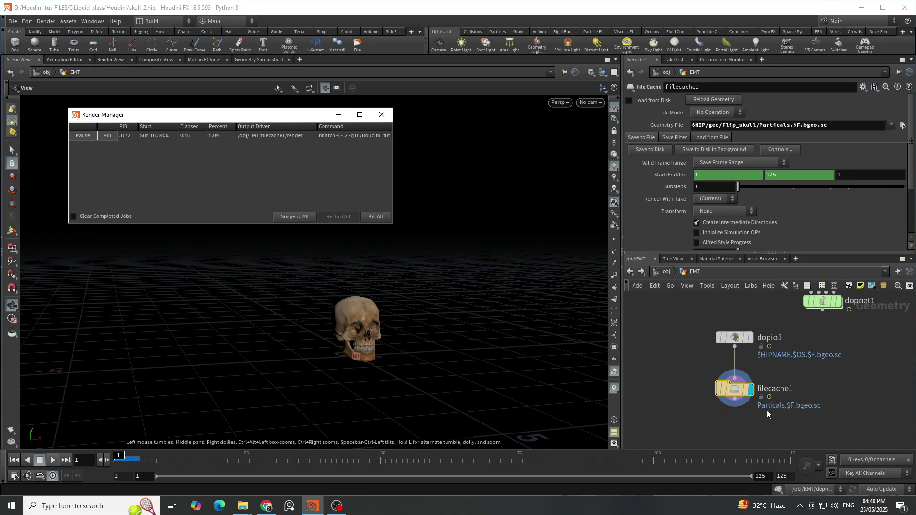
{"action": "middle_click_drag", "start_coordinate": [811, 385], "coordinate": [834, 369]}
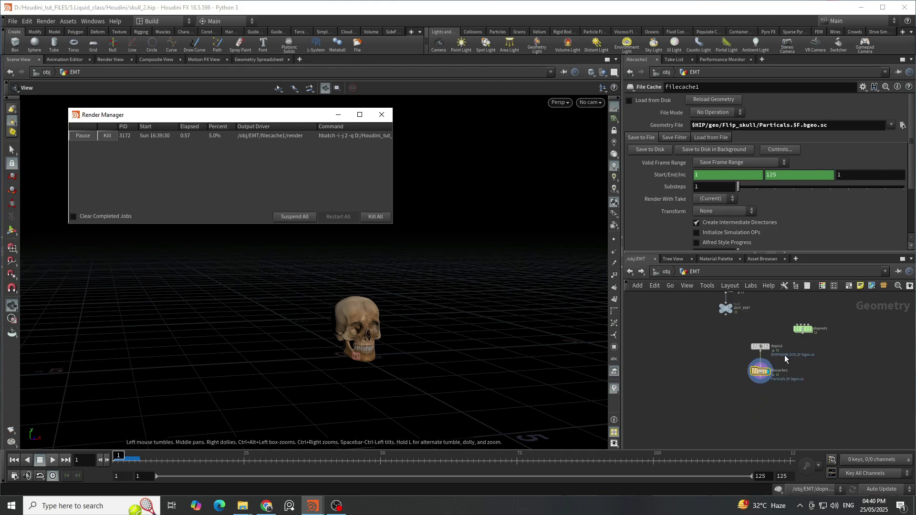
{"action": "scroll", "coordinate": [680, 394], "scroll_direction": "down", "scroll_amount": 3}
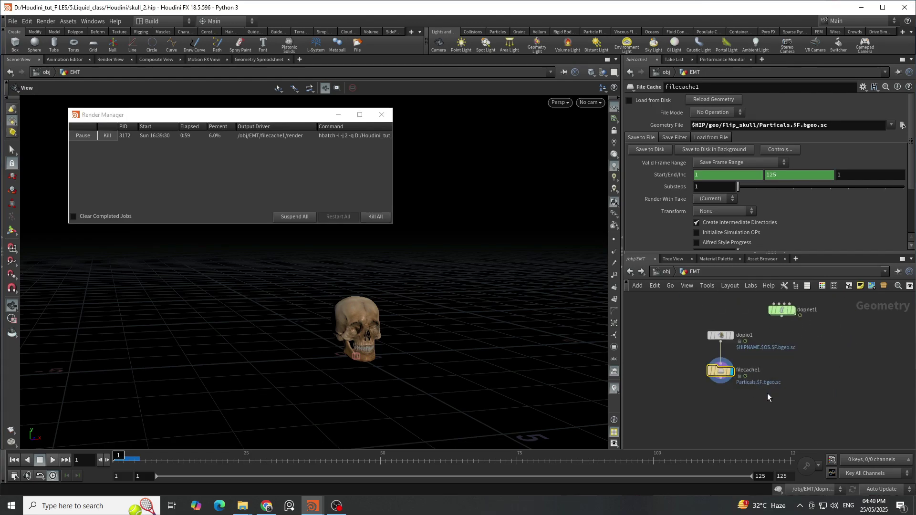
{"action": "left_click_drag", "start_coordinate": [190, 114], "coordinate": [168, 112]}
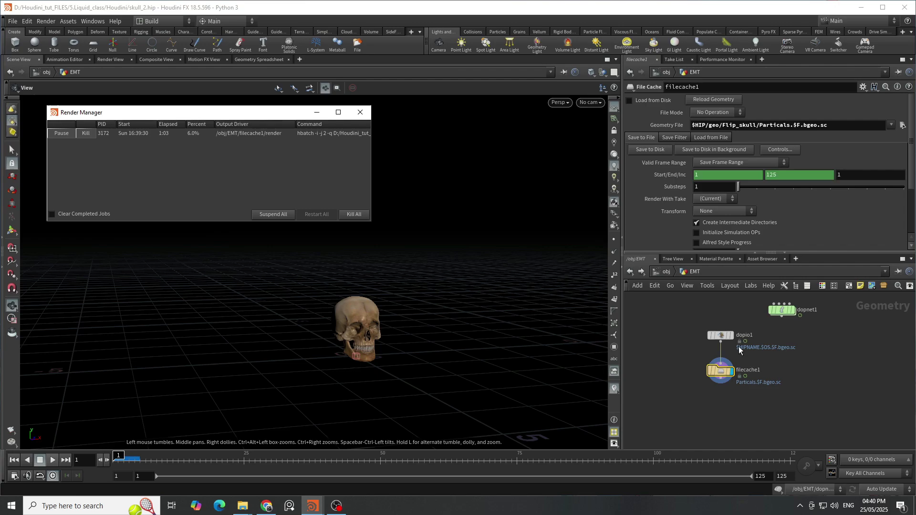
- Enable Load from Disk on filecache1 and scrub the cached particles to frame 15
{"action": "scroll", "coordinate": [740, 351], "scroll_direction": "up", "scroll_amount": 2}
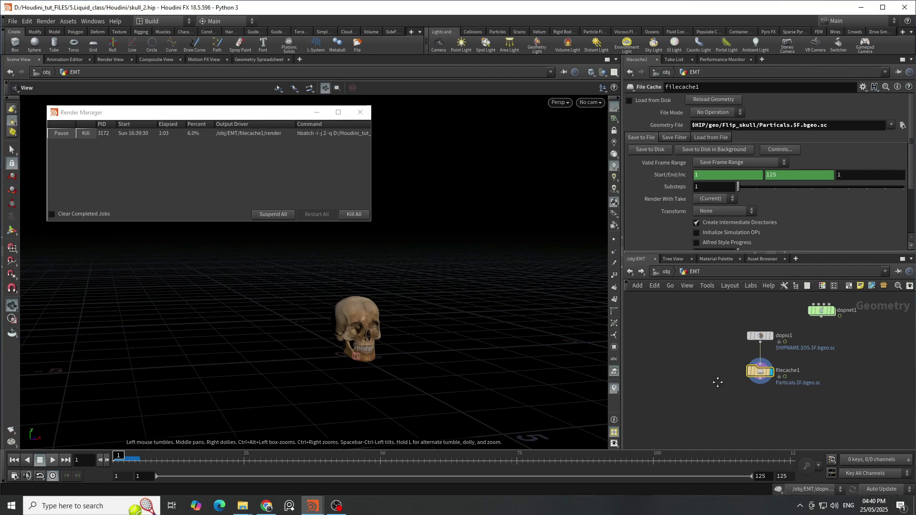
{"action": "left_click", "coordinate": [631, 101]}
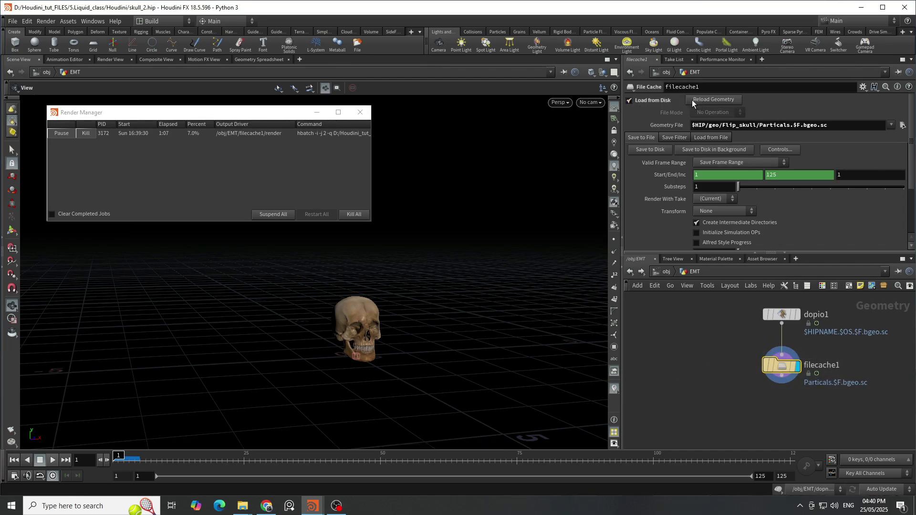
{"action": "left_click_drag", "start_coordinate": [267, 118], "coordinate": [151, 96]}
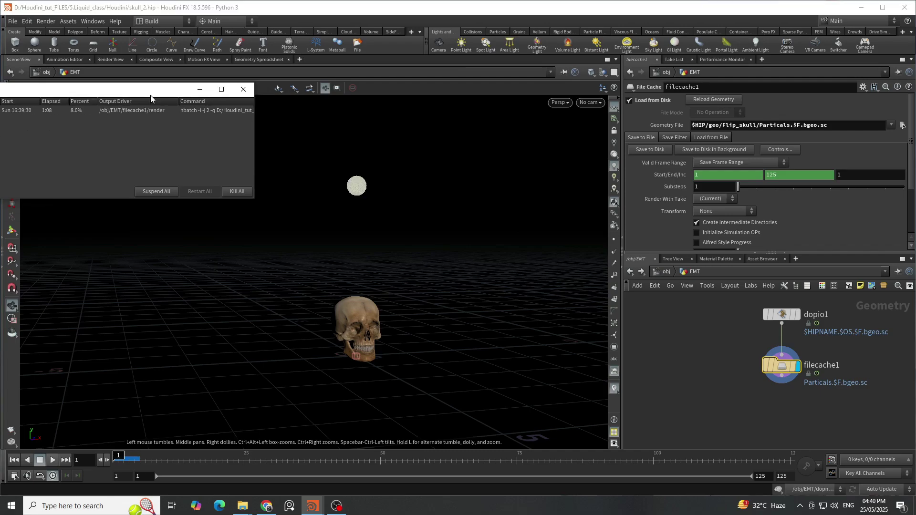
{"action": "scroll", "coordinate": [395, 261], "scroll_direction": "up", "scroll_amount": 2}
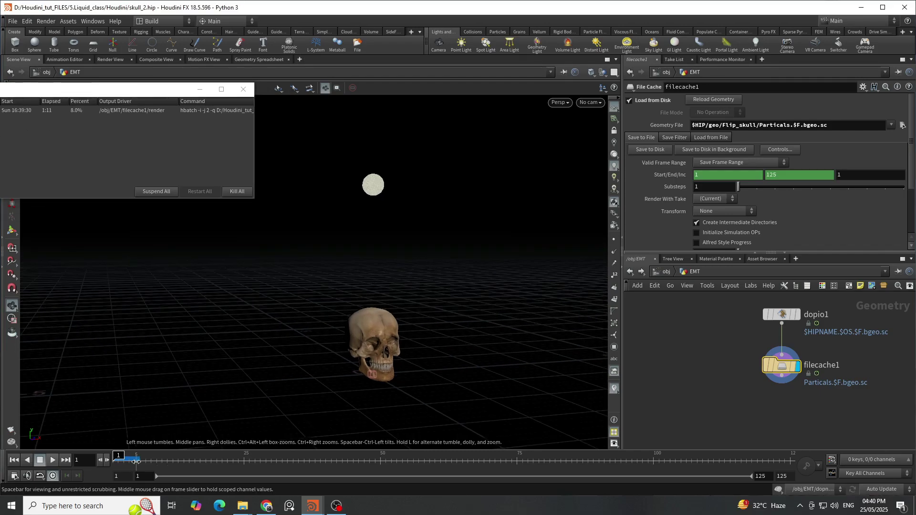
{"action": "left_click_drag", "start_coordinate": [116, 459], "coordinate": [190, 461]}
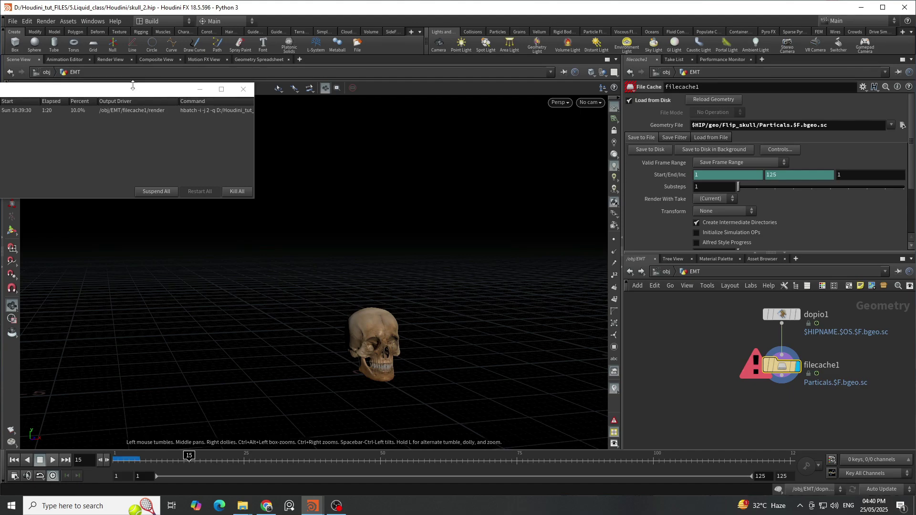
- Clear the completed filecache1 job from the Render Manager and return to the EMT network
{"action": "left_click_drag", "start_coordinate": [115, 89], "coordinate": [495, 160]}
{"action": "left_click", "coordinate": [685, 370]}
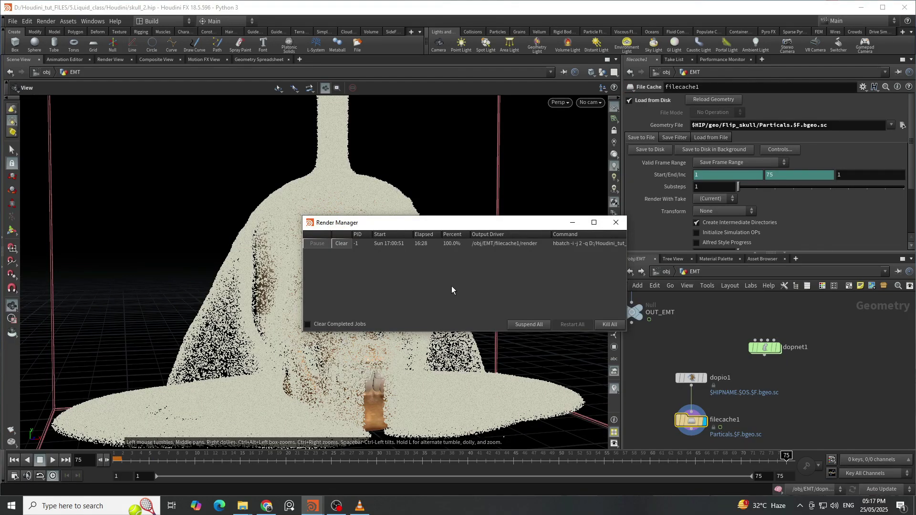
{"action": "left_click", "coordinate": [341, 243]}
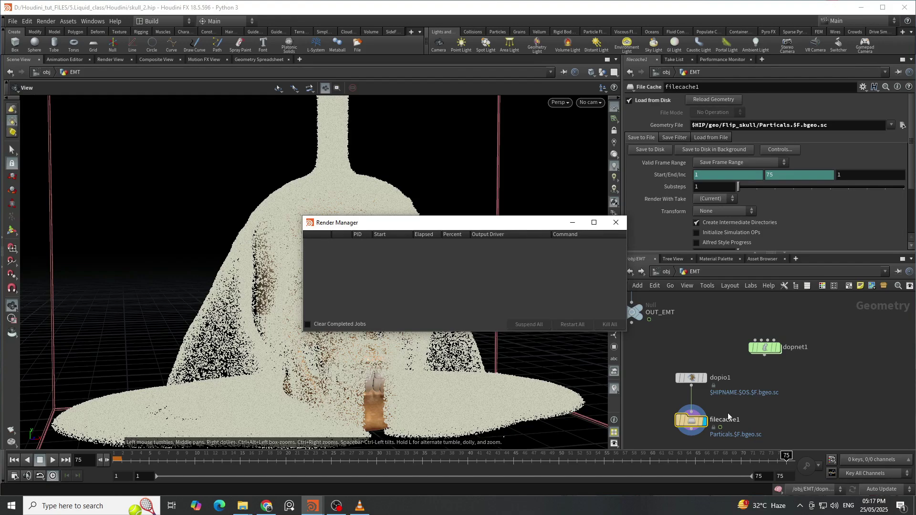
{"action": "scroll", "coordinate": [725, 419], "scroll_direction": "down", "scroll_amount": 3}
{"action": "left_click", "coordinate": [725, 419]}
{"action": "middle_click_drag", "start_coordinate": [725, 419], "coordinate": [765, 400]}
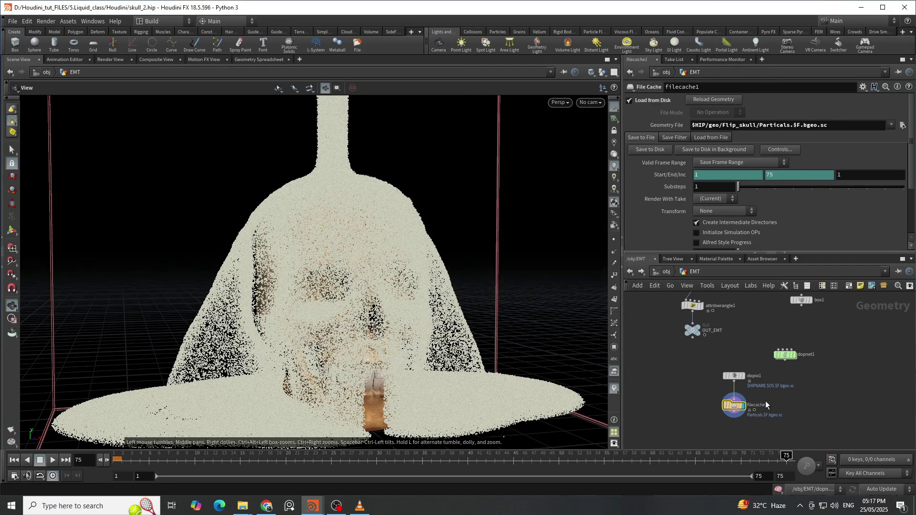
- Scrub through the cached particle simulation, inspect the flow over the skull from several angles and stop at frame 45
{"action": "left_click_drag", "start_coordinate": [136, 461], "coordinate": [695, 467]}
{"action": "left_click_drag", "start_coordinate": [365, 302], "coordinate": [458, 227]}
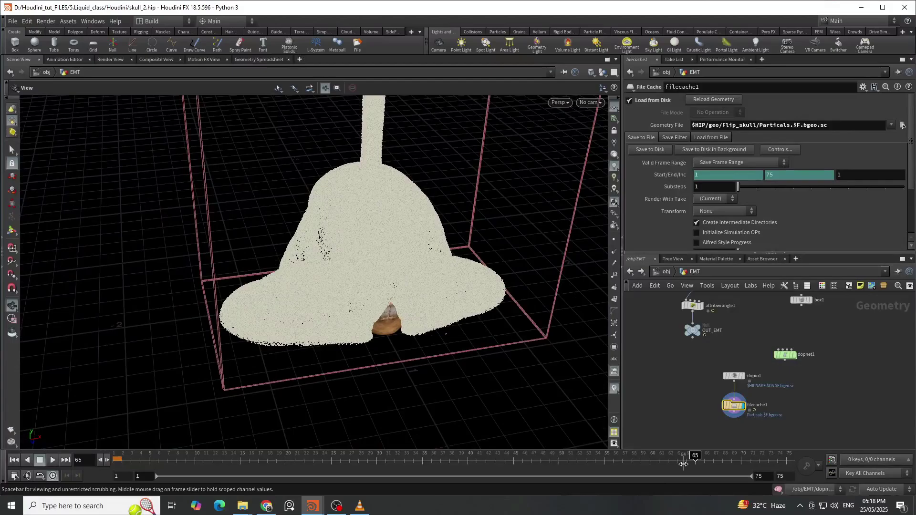
{"action": "left_click_drag", "start_coordinate": [723, 461], "coordinate": [513, 461]}
{"action": "left_click_drag", "start_coordinate": [391, 257], "coordinate": [420, 229]}
{"action": "scroll", "coordinate": [745, 363], "scroll_direction": "up", "scroll_amount": 5}
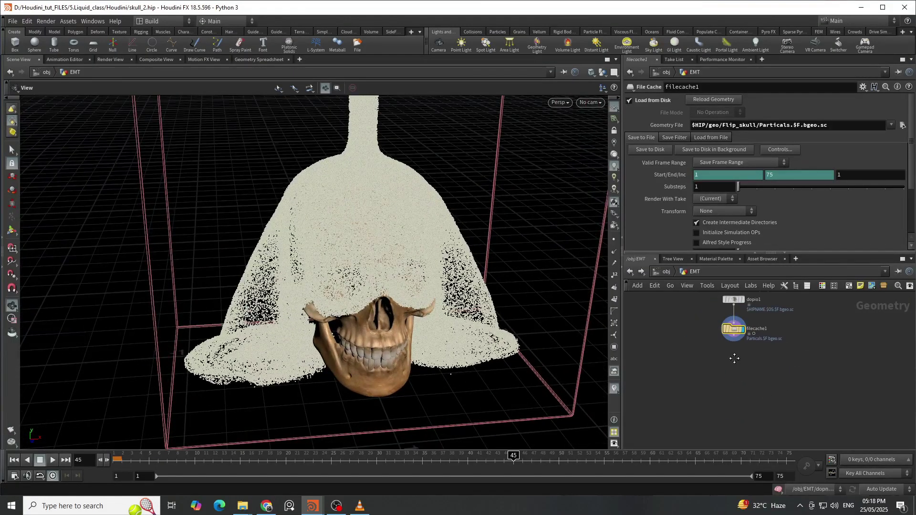
- Add a Particle Fluid Surface node connected to filecache1's output and display its result
{"action": "left_click", "coordinate": [759, 351]}
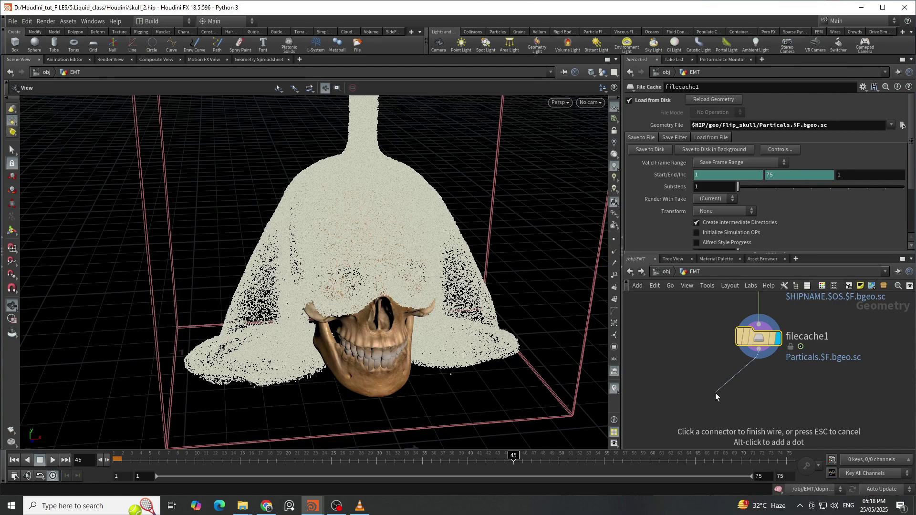
{"action": "key", "text": "Tab"}
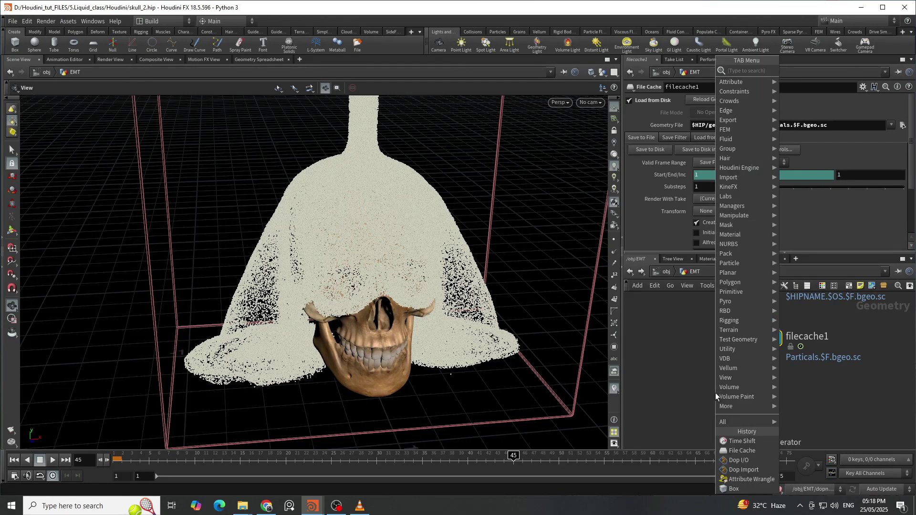
{"action": "type", "text": "part"}
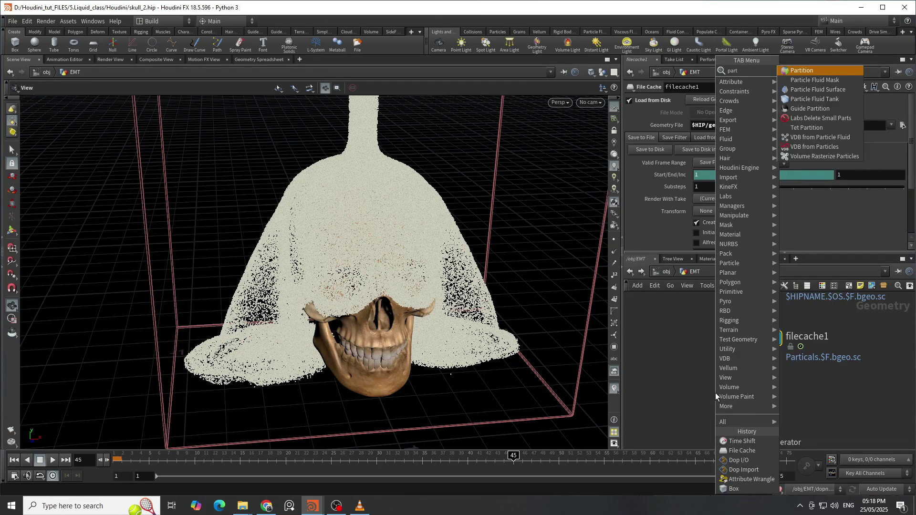
{"action": "type", "text": "f"}
{"action": "key", "text": "Down"}
{"action": "key", "text": "Return"}
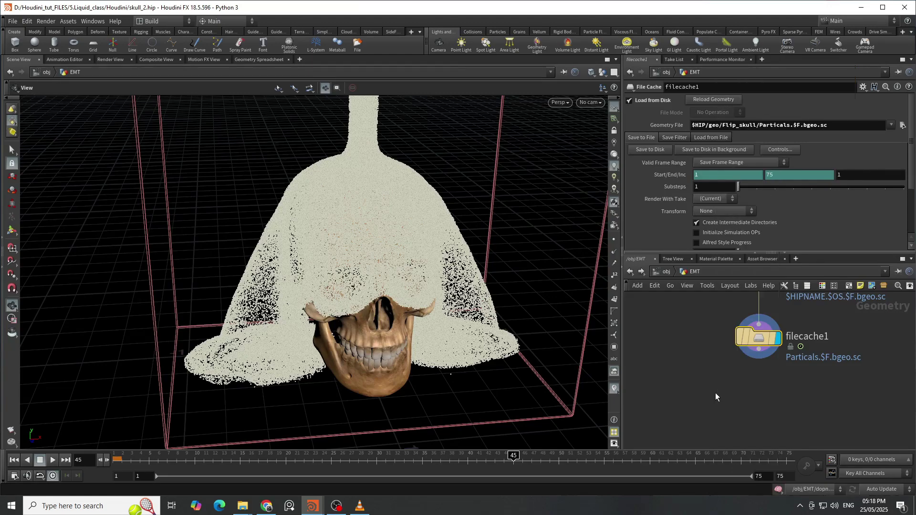
{"action": "left_click", "coordinate": [716, 393]}
{"action": "left_click", "coordinate": [735, 393]}
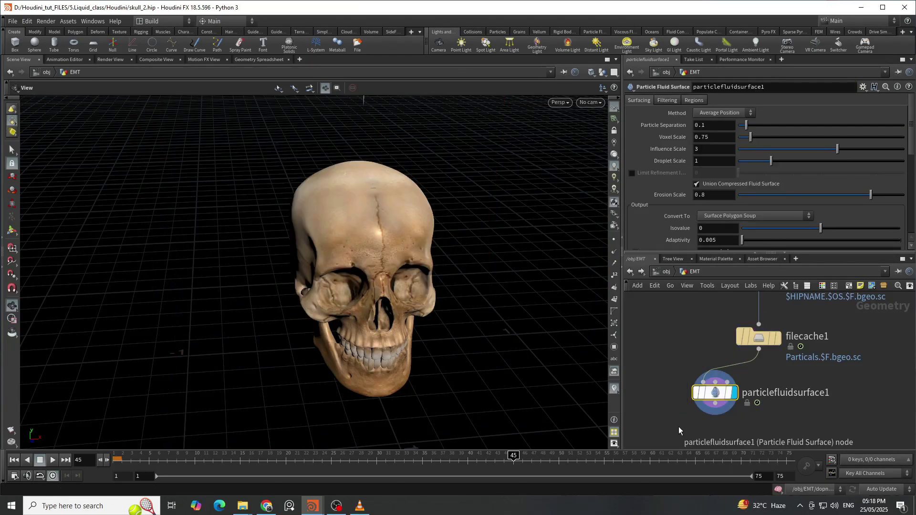
- Set particlefluidsurface1's Particle Separation to 0.01 and inspect the meshed fluid at frame 72
{"action": "left_click_drag", "start_coordinate": [701, 125], "coordinate": [736, 130]}
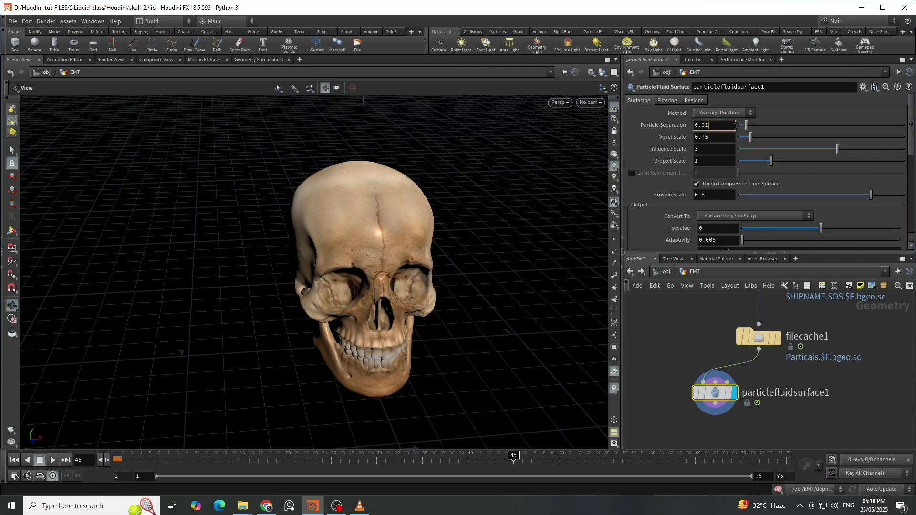
{"action": "key", "text": "Return"}
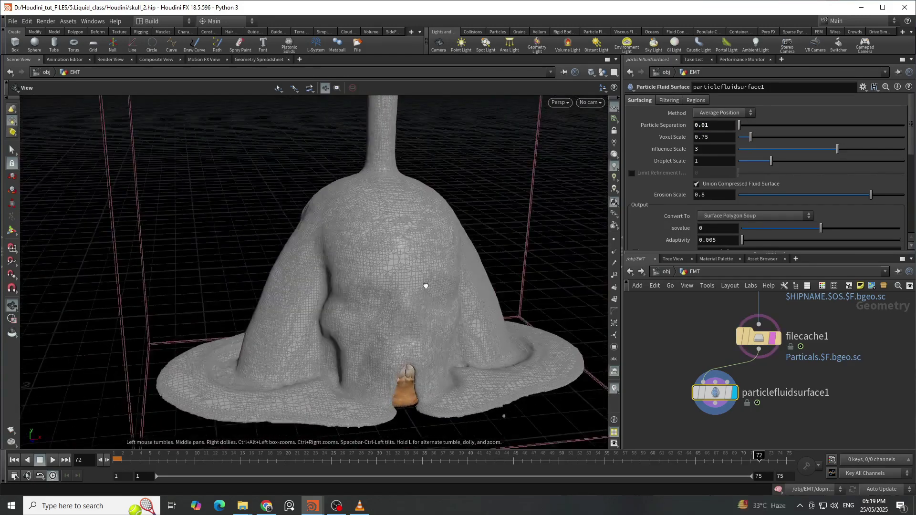
{"action": "left_click_drag", "start_coordinate": [425, 286], "coordinate": [463, 277]}
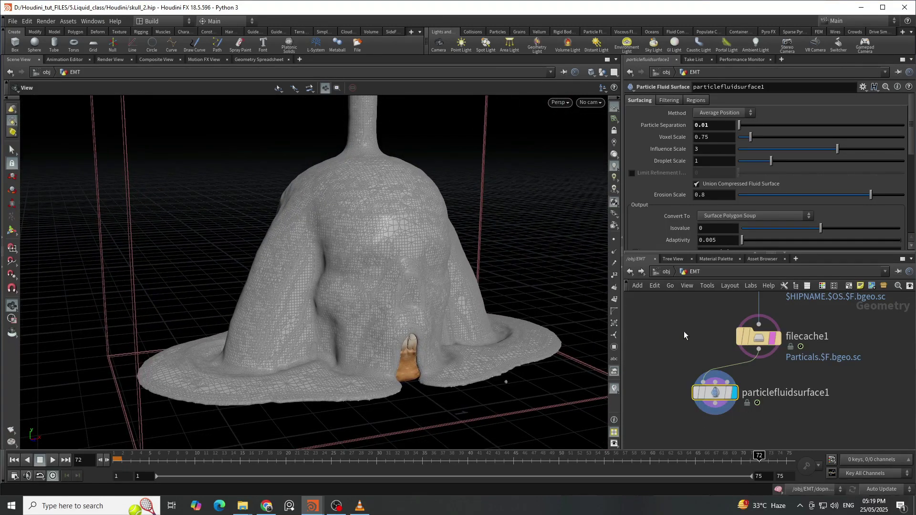
- Enable the Smooth filter on particlefluidsurface1 and switch the viewport shading to Smooth Shaded
{"action": "left_click", "coordinate": [669, 100]}
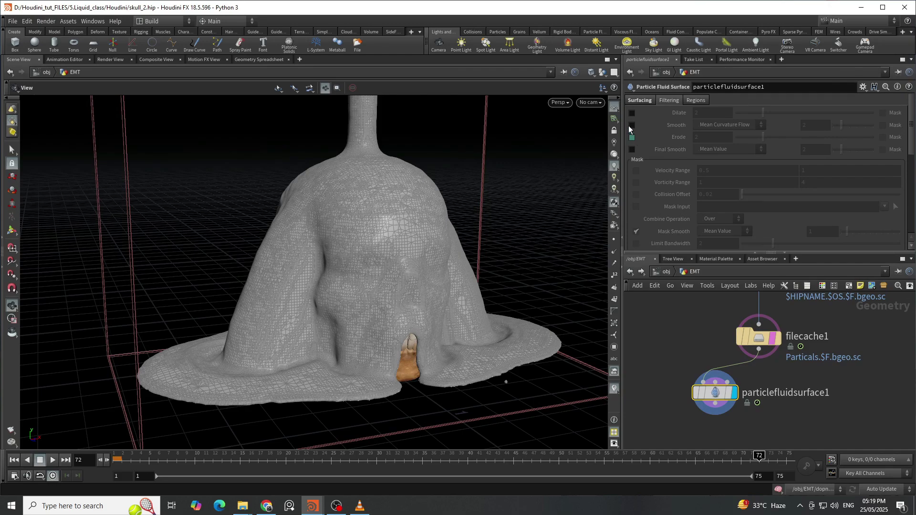
{"action": "left_click", "coordinate": [633, 126]}
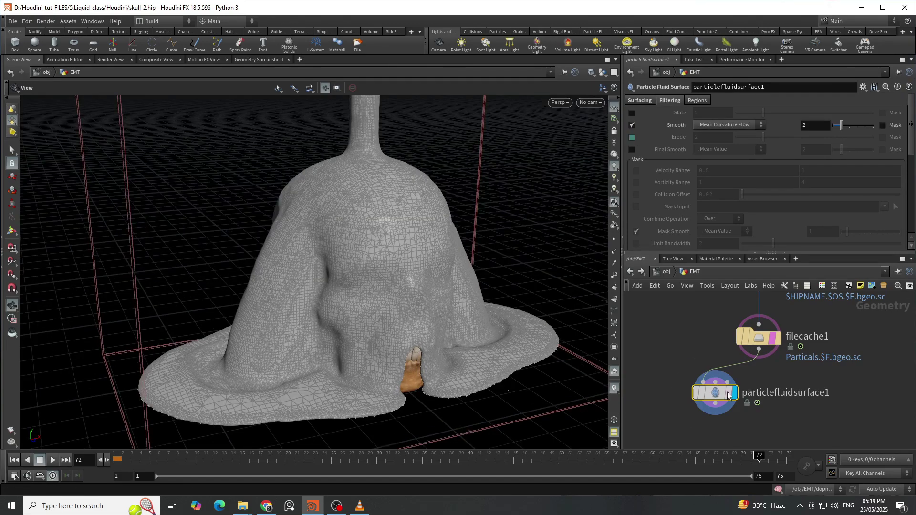
{"action": "scroll", "coordinate": [712, 417], "scroll_direction": "down", "scroll_amount": 3}
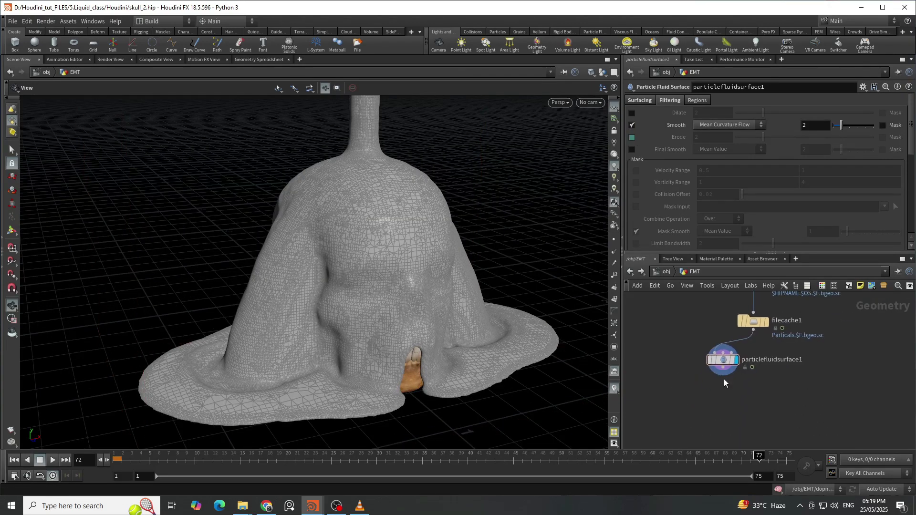
{"action": "left_click", "coordinate": [592, 74]}
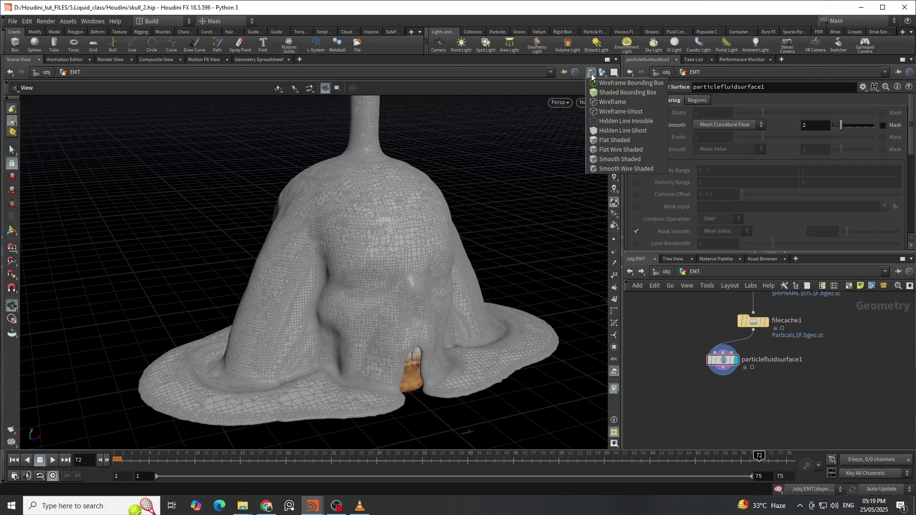
{"action": "left_click", "coordinate": [620, 159]}
- Add a Color node after particlefluidsurface1 and display its result
{"action": "key", "text": "Tab"}
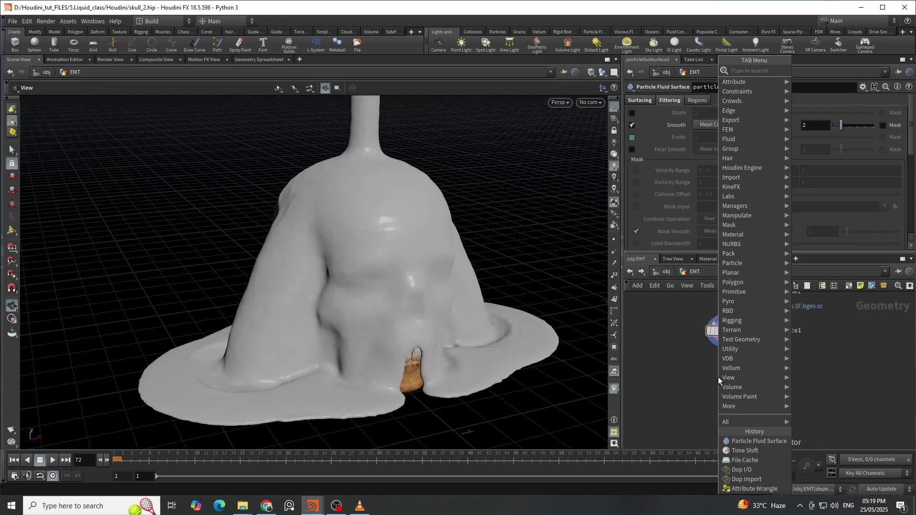
{"action": "type", "text": "col"}
{"action": "key", "text": "Return"}
{"action": "left_click", "coordinate": [718, 377]}
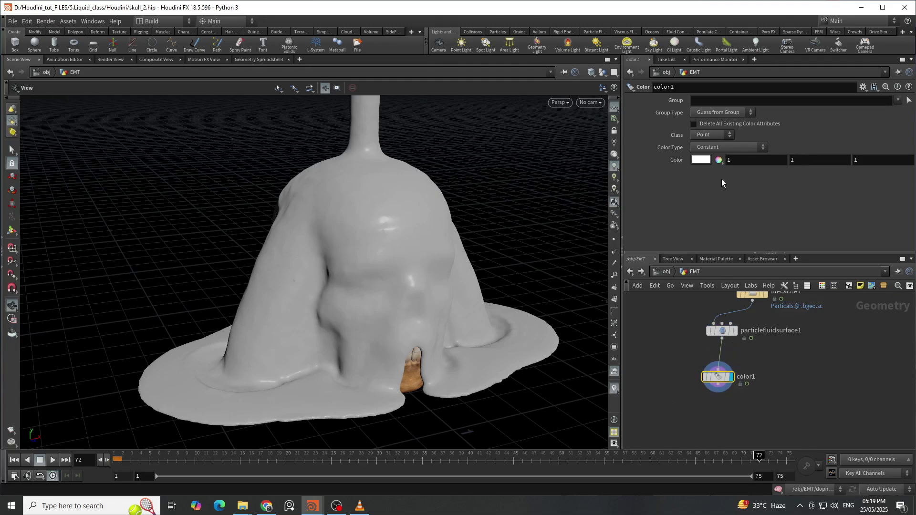
- Set color1's constant colour to dark red (0.5, 0, 0) and inspect the coloured fluid over the skull
{"action": "left_click", "coordinate": [702, 160]}
{"action": "left_click", "coordinate": [671, 53]}
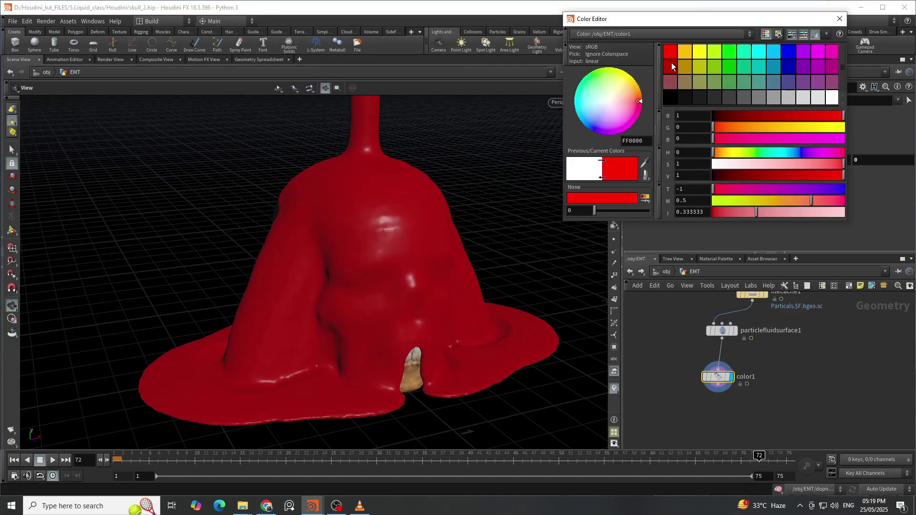
{"action": "left_click", "coordinate": [840, 18]}
{"action": "left_click_drag", "start_coordinate": [292, 206], "coordinate": [471, 342]}
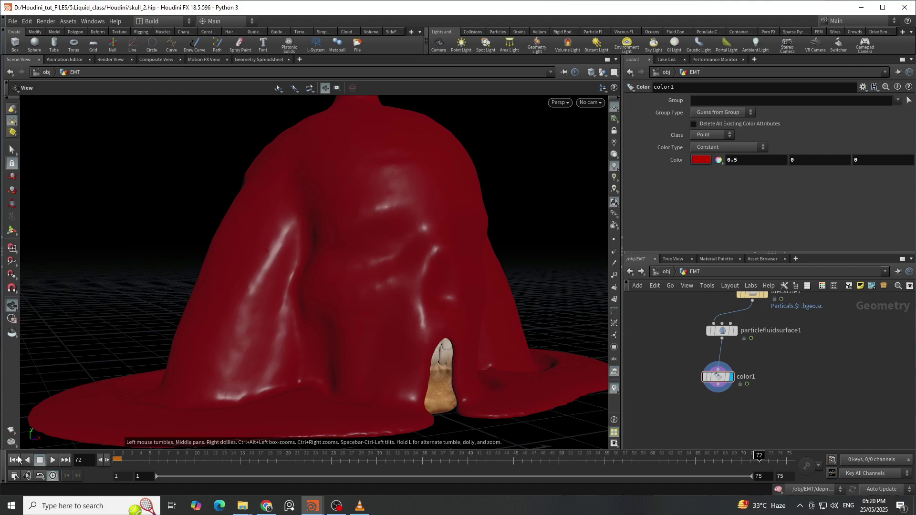
- Return to frame 1, hide the skull object at object level and frame the EMT geometry from inside its network
{"action": "key", "text": "ctrl+Up"}
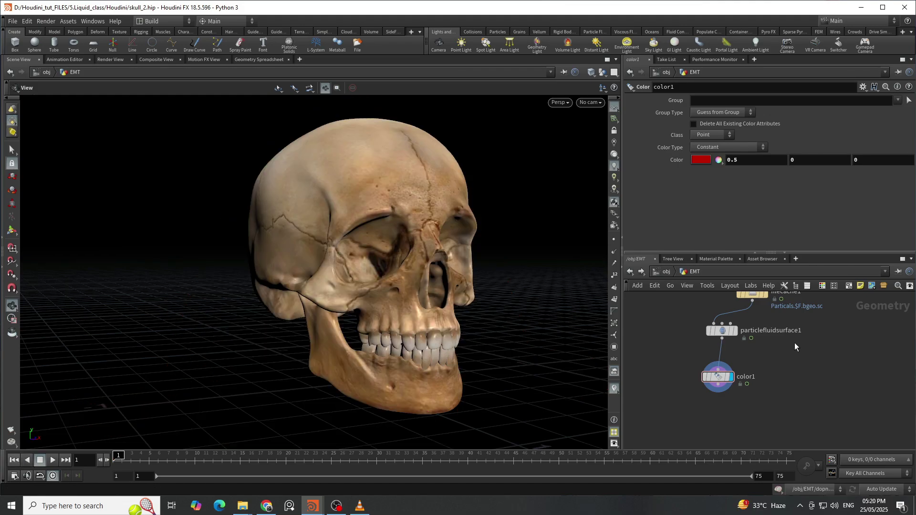
{"action": "key", "text": "u"}
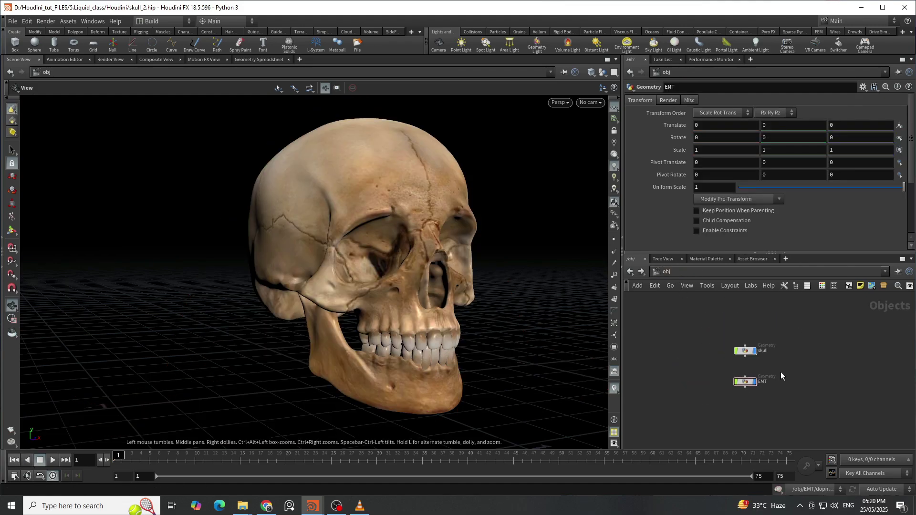
{"action": "scroll", "coordinate": [760, 356], "scroll_direction": "up", "scroll_amount": 2}
{"action": "left_click", "coordinate": [755, 347]}
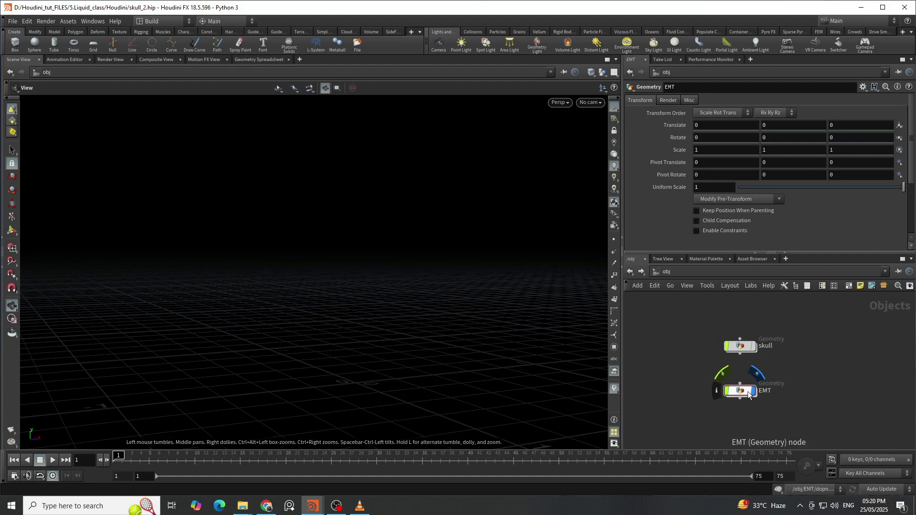
{"action": "double_click", "coordinate": [745, 391]}
{"action": "key", "text": "f"}
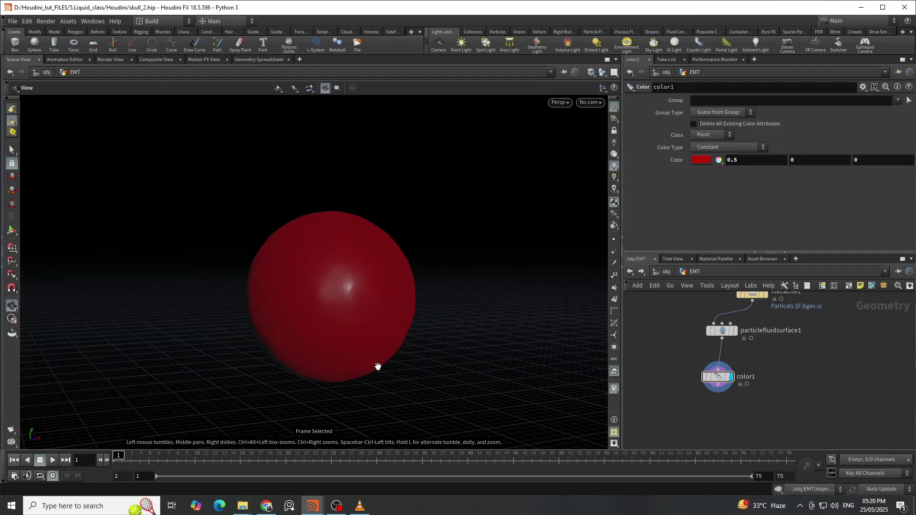
- Enter dopnet1 and disconnect staticobject1 from merge2 so that only the ground plane feeds the merge
{"action": "scroll", "coordinate": [378, 367], "scroll_direction": "down", "scroll_amount": 1}
{"action": "scroll", "coordinate": [716, 392], "scroll_direction": "down", "scroll_amount": 2}
{"action": "scroll", "coordinate": [744, 360], "scroll_direction": "up", "scroll_amount": 2}
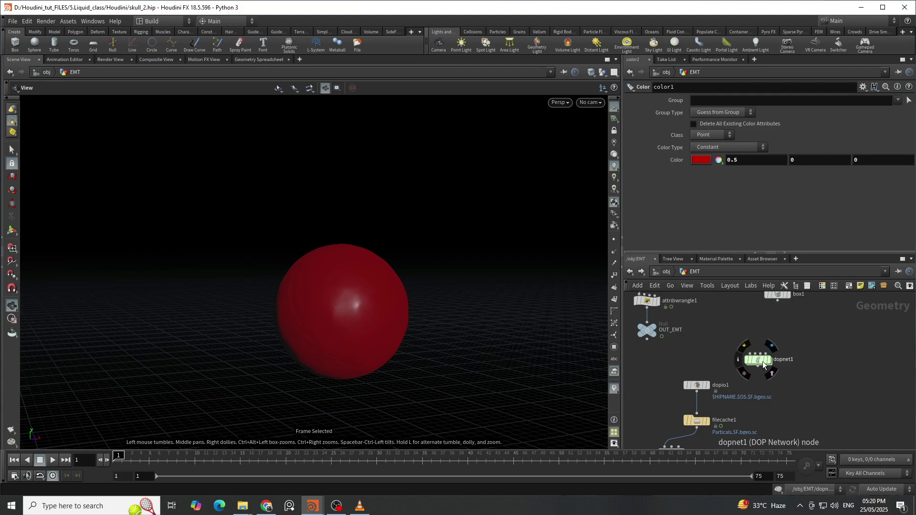
{"action": "double_click", "coordinate": [763, 364]}
{"action": "scroll", "coordinate": [678, 362], "scroll_direction": "up", "scroll_amount": 6}
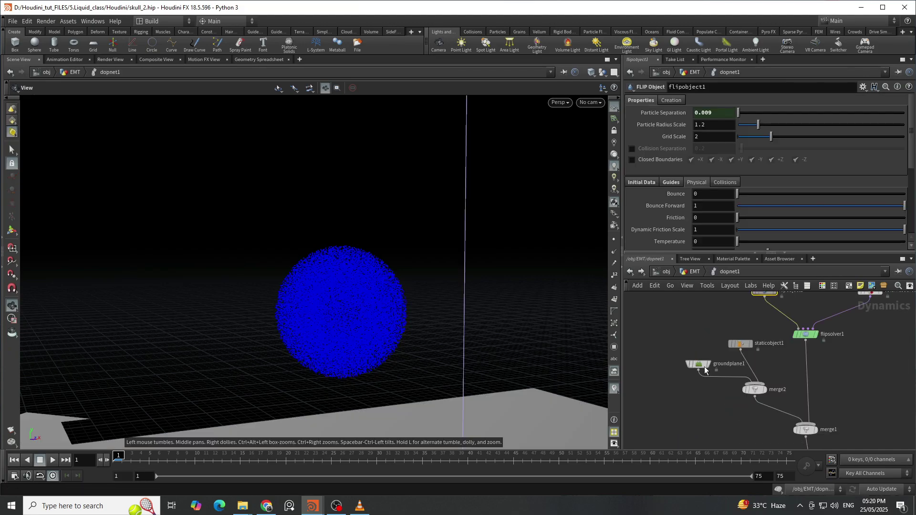
{"action": "left_click_drag", "start_coordinate": [744, 322], "coordinate": [743, 322]}
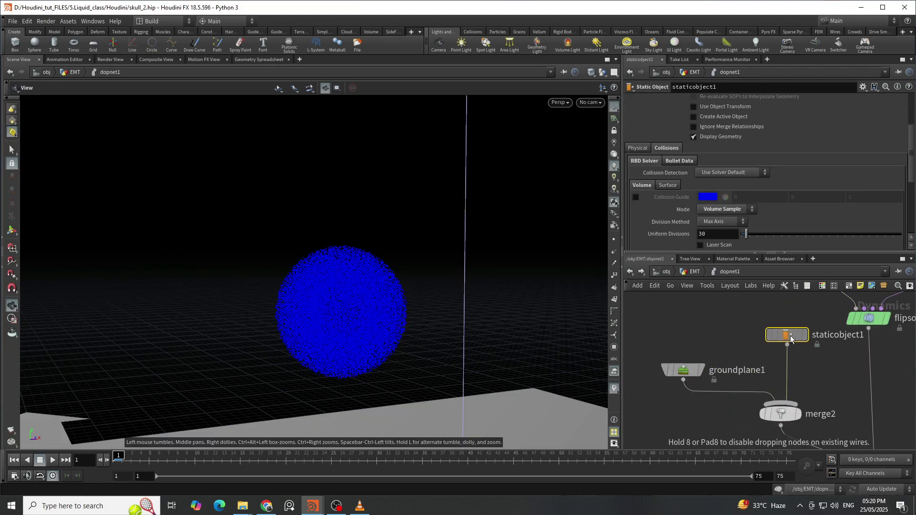
{"action": "scroll", "coordinate": [832, 395], "scroll_direction": "down", "scroll_amount": 4}
{"action": "scroll", "coordinate": [831, 395], "scroll_direction": "up", "scroll_amount": 2}
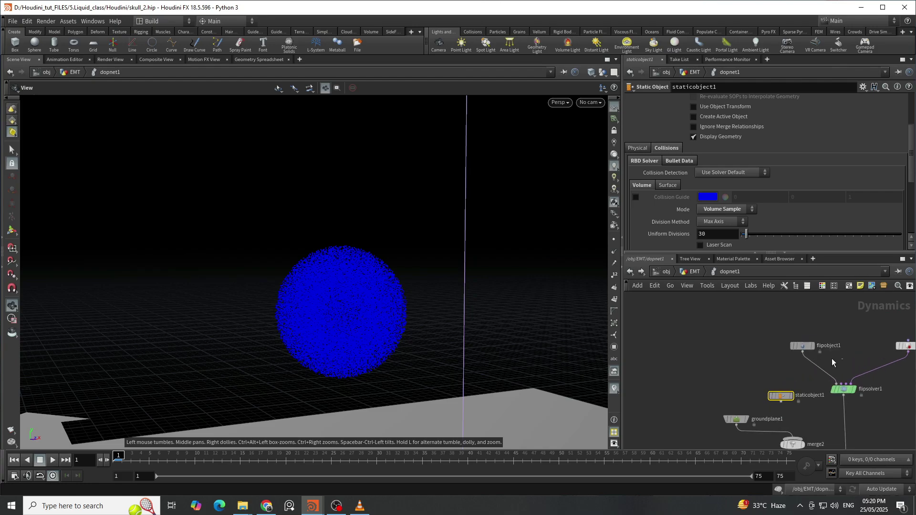
- Set flipobject1's Particle Separation to 0.03 and view the whole emitter inside its boundary box
{"action": "left_click", "coordinate": [802, 346]}
{"action": "scroll", "coordinate": [334, 282], "scroll_direction": "down", "scroll_amount": 2}
{"action": "scroll", "coordinate": [321, 264], "scroll_direction": "down", "scroll_amount": 4}
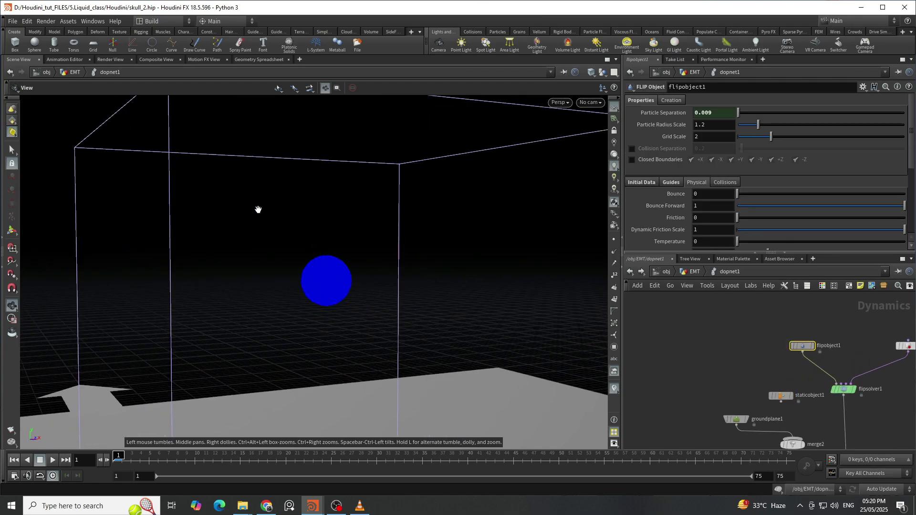
{"action": "left_click_drag", "start_coordinate": [272, 252], "coordinate": [306, 215]}
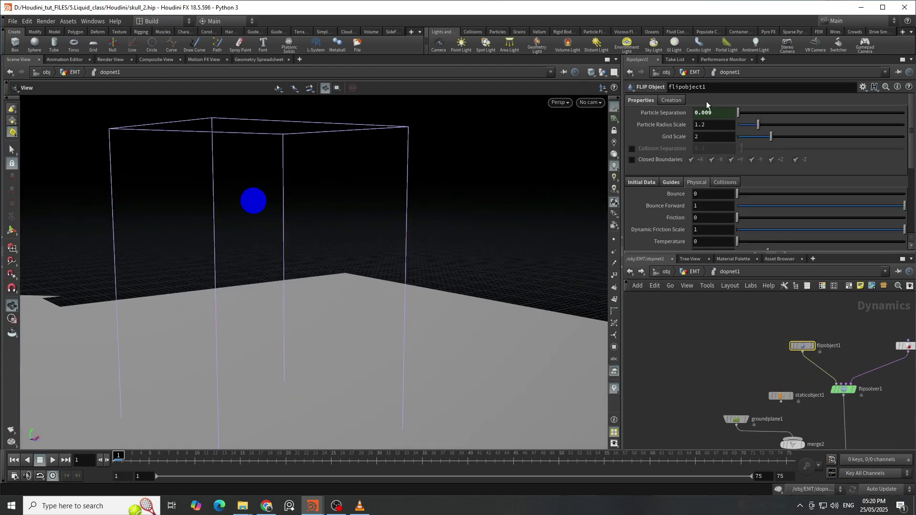
{"action": "left_click_drag", "start_coordinate": [713, 113], "coordinate": [705, 109]}
{"action": "type", "text": "1"}
{"action": "key", "text": "Return"}
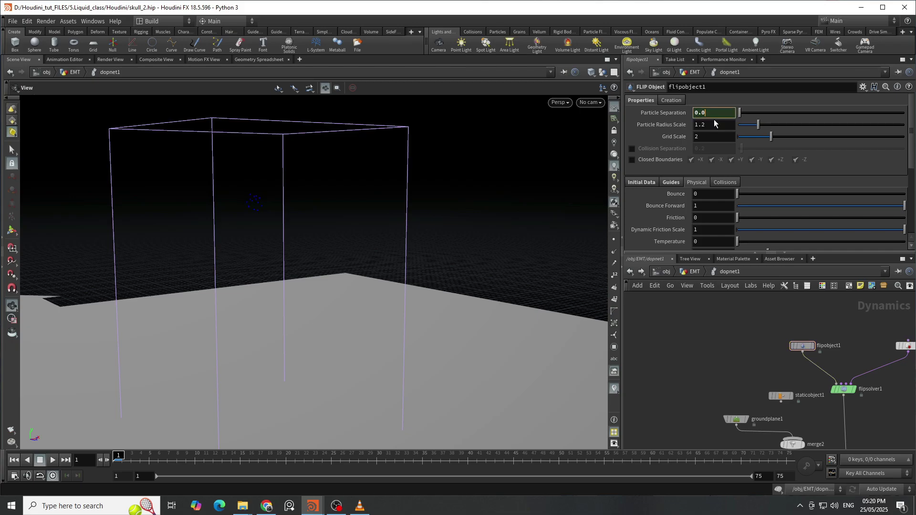
{"action": "type", "text": "0.03"}
{"action": "key", "text": "Return"}
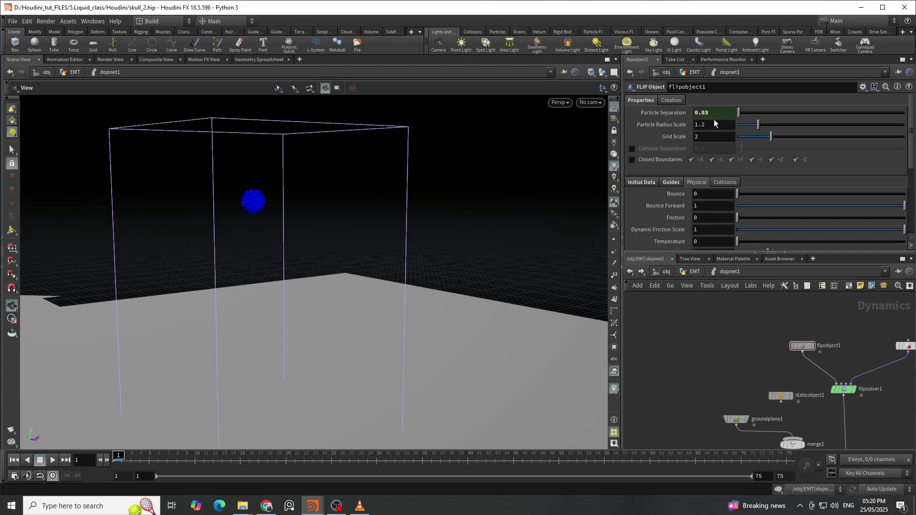
{"action": "scroll", "coordinate": [344, 229], "scroll_direction": "down", "scroll_amount": 6}
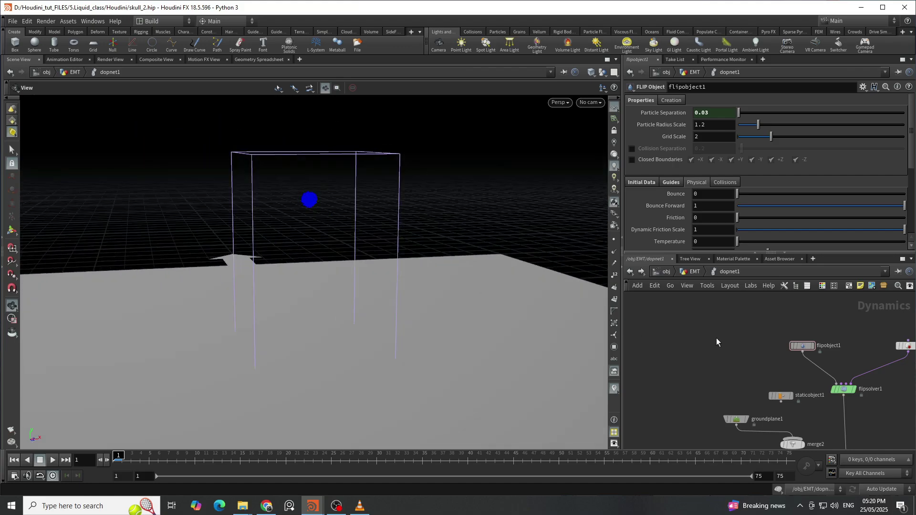
- Enlarge box1 in the EMT network to about 8.08 × 4.89 × 6.15, extending it sideways, in depth and upward
{"action": "left_click", "coordinate": [694, 272]}
{"action": "scroll", "coordinate": [782, 324], "scroll_direction": "up", "scroll_amount": 1}
{"action": "left_click", "coordinate": [782, 321]}
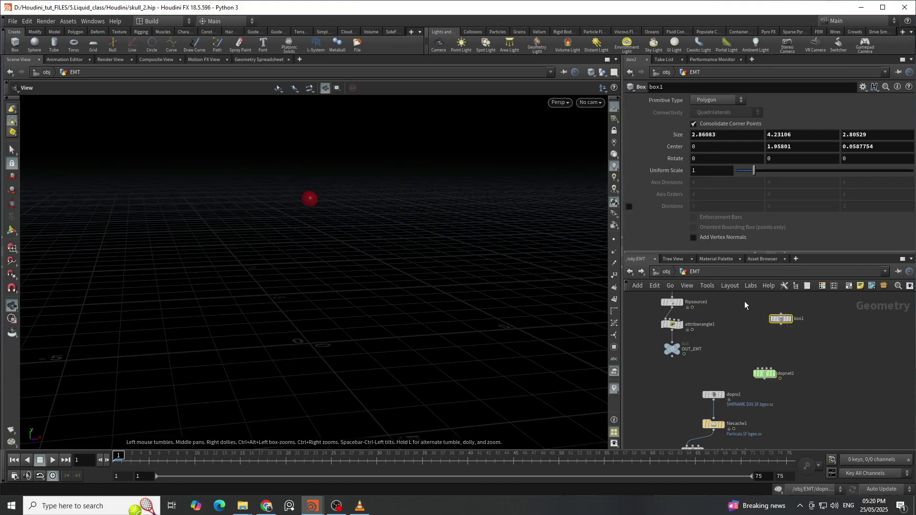
{"action": "left_click", "coordinate": [788, 320]}
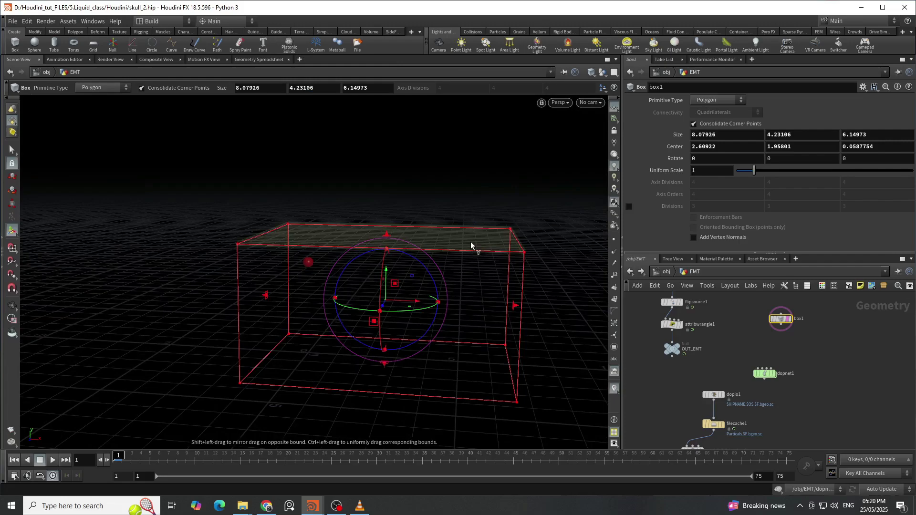
{"action": "left_click_drag", "start_coordinate": [471, 241], "coordinate": [471, 220]}
{"action": "key", "text": "r"}
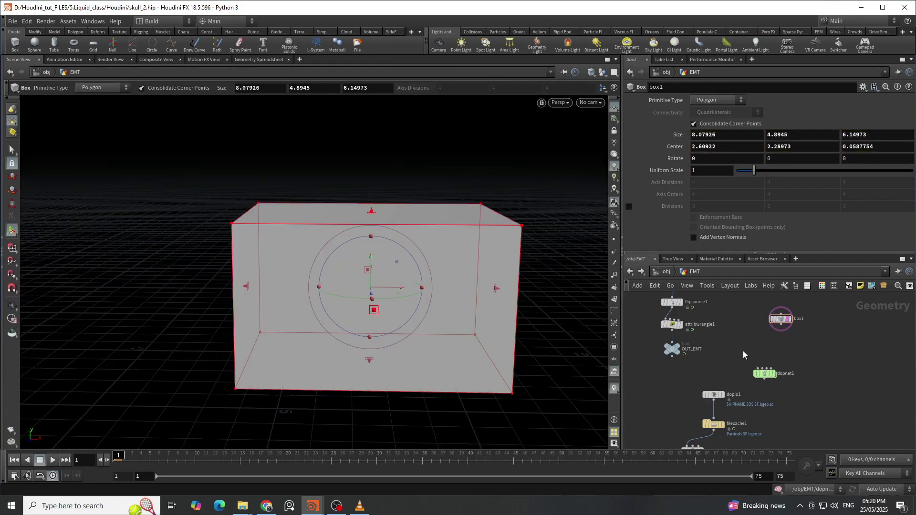
- Insert a Point Velocity node between attribwrangle1 and OUT_EMT and display its result
{"action": "scroll", "coordinate": [714, 339], "scroll_direction": "up", "scroll_amount": 2}
{"action": "left_click", "coordinate": [716, 338]}
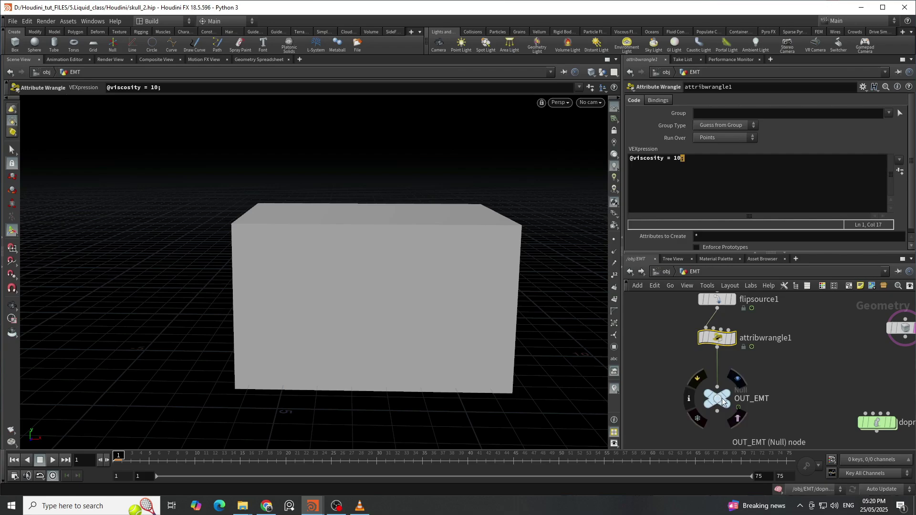
{"action": "left_click_drag", "start_coordinate": [718, 398], "coordinate": [717, 414]}
{"action": "key", "text": "Tab"}
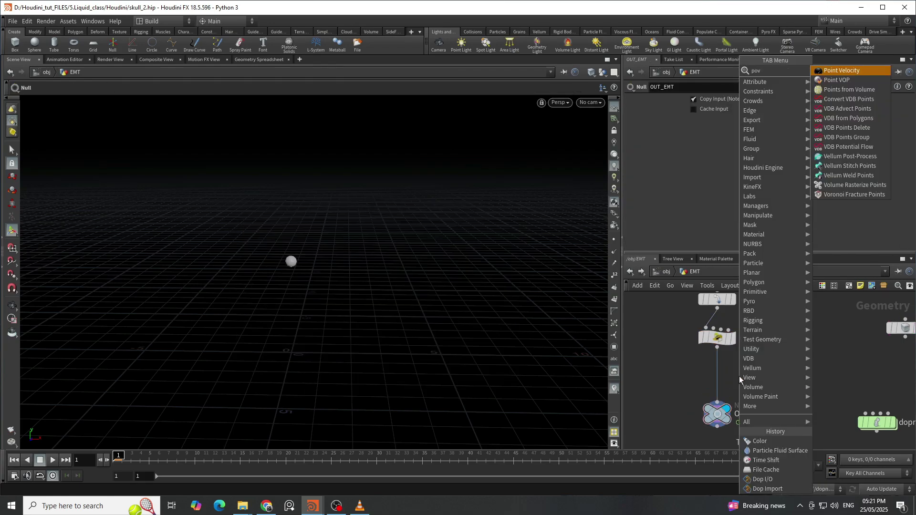
{"action": "key", "text": "Return"}
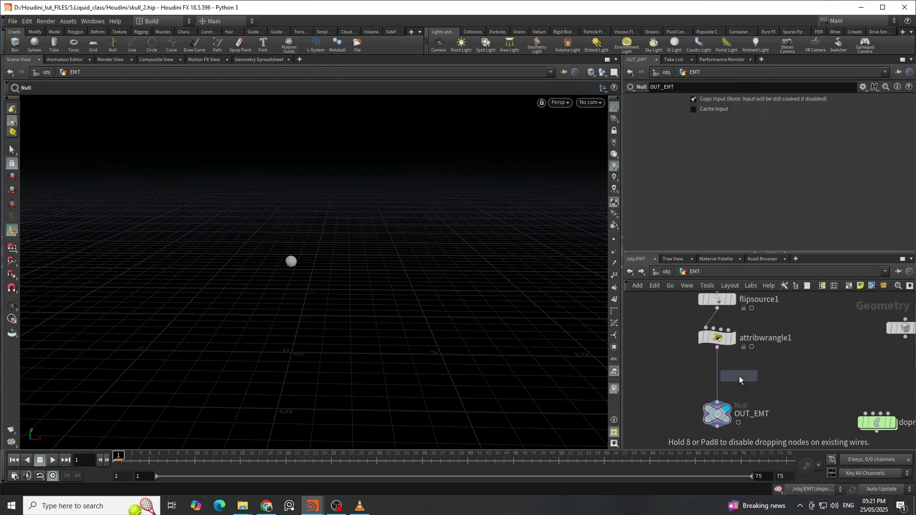
{"action": "left_click", "coordinate": [740, 376]}
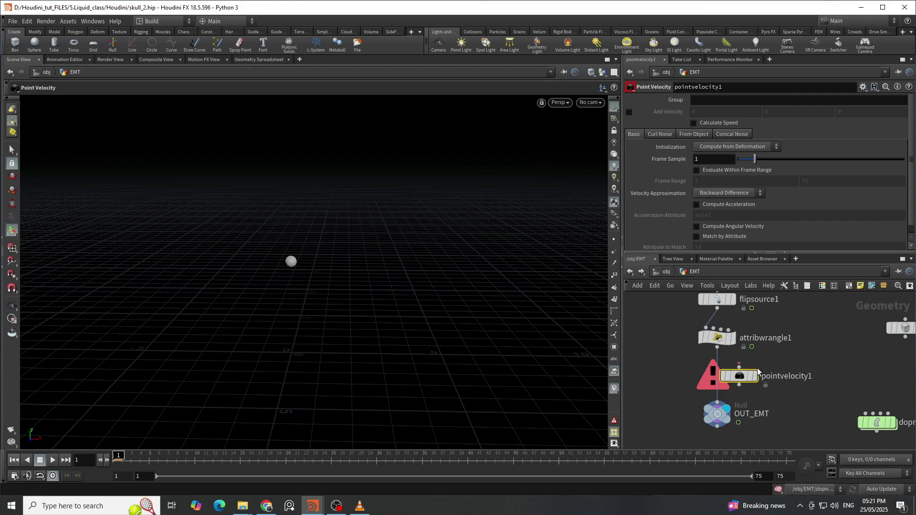
{"action": "left_click", "coordinate": [731, 376]}
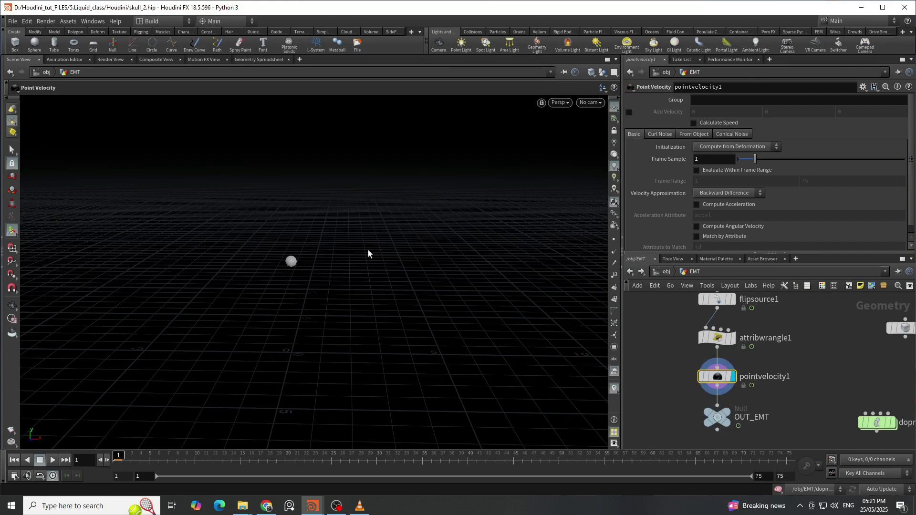
- Briefly show the emitter's points, hide them again and turn on the viewport's point trails display
{"action": "right_click_drag", "start_coordinate": [368, 250], "coordinate": [362, 276], "text": "alt"}
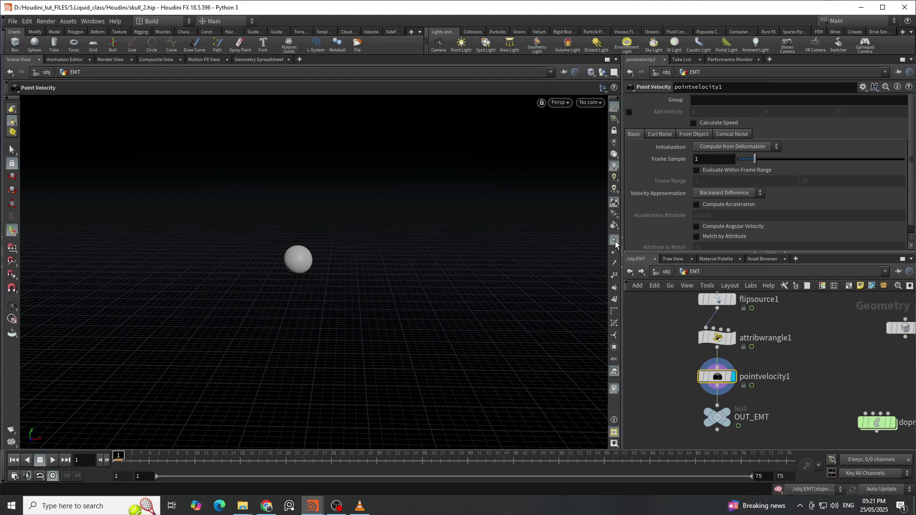
{"action": "left_click", "coordinate": [615, 240]}
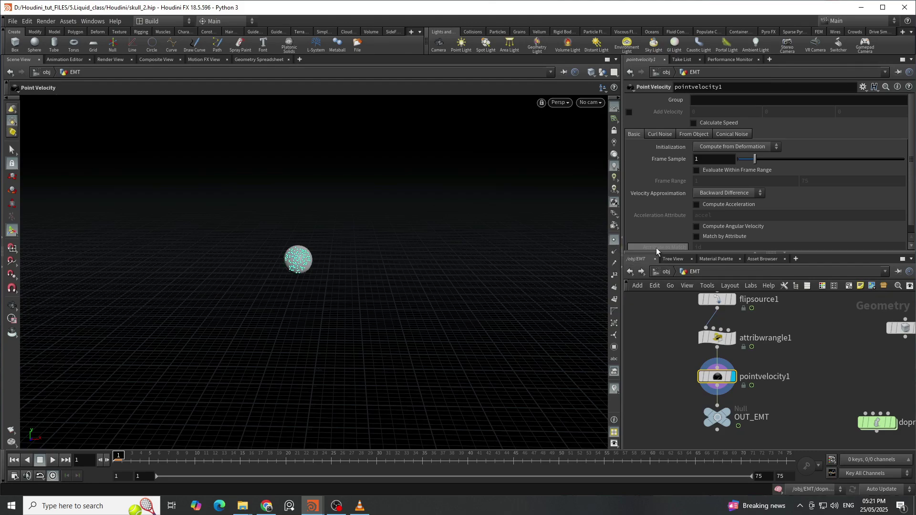
{"action": "left_click", "coordinate": [616, 241]}
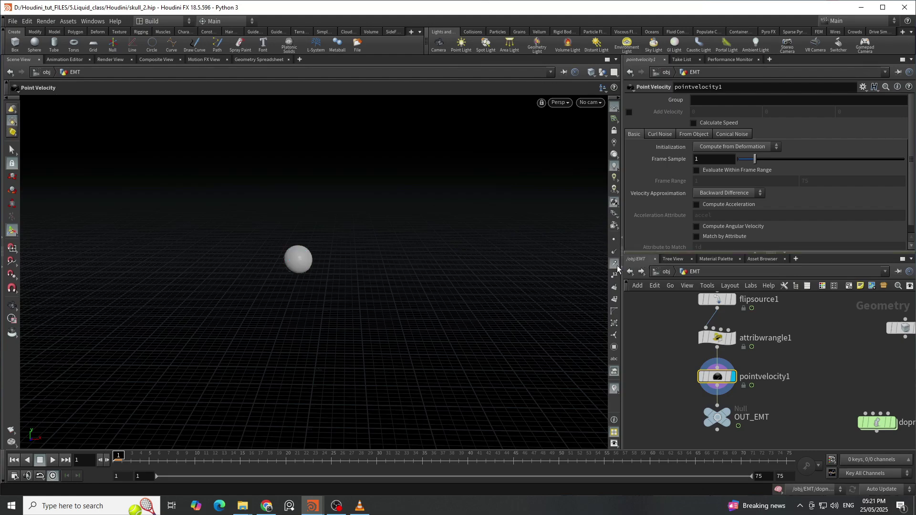
{"action": "key", "text": "Escape"}
{"action": "scroll", "coordinate": [289, 278], "scroll_direction": "up", "scroll_amount": 2}
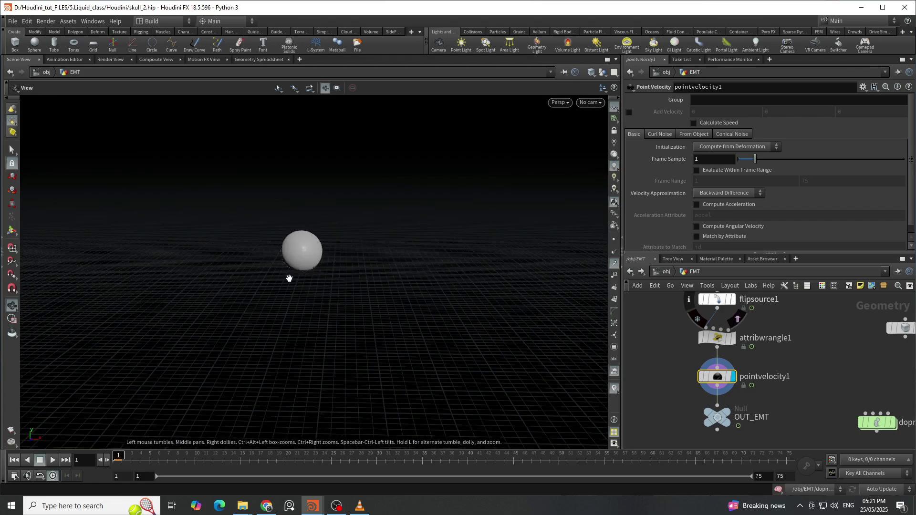
{"action": "scroll", "coordinate": [290, 279], "scroll_direction": "up", "scroll_amount": 2}
{"action": "key", "text": "Return"}
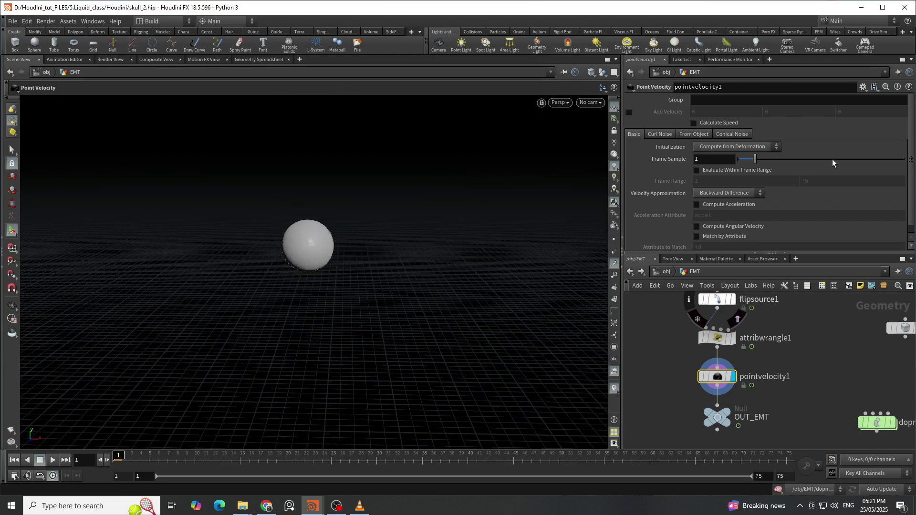
- Enable Add Velocity on pointvelocity1, set its Y component to 8.9 and inspect the velocity trails on the emitter
{"action": "left_click", "coordinate": [630, 112]}
{"action": "mouse_move", "coordinate": [775, 115]}
{"action": "middle_mouse_down"}
{"action": "mouse_move", "coordinate": [907, 111]}
{"action": "mouse_move", "coordinate": [127, 113]}
{"action": "mouse_move", "coordinate": [219, 111]}
{"action": "middle_mouse_up"}
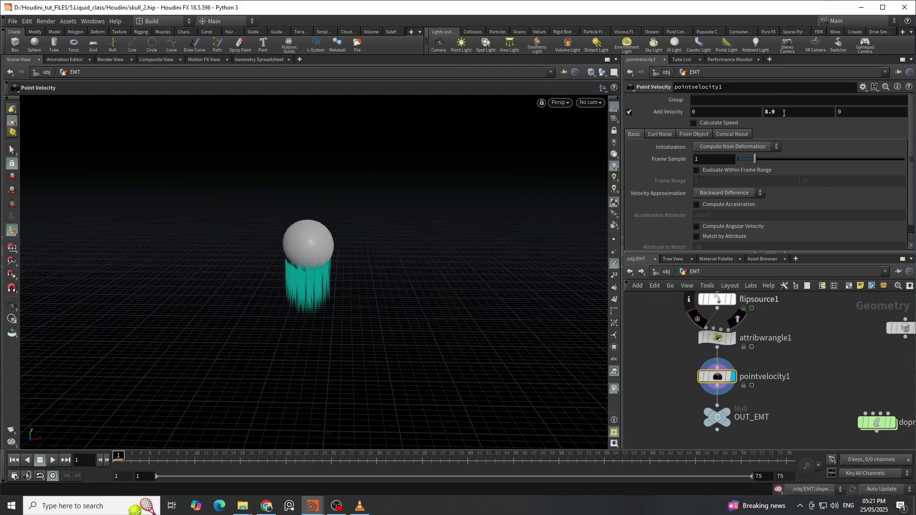
{"action": "left_click", "coordinate": [784, 113]}
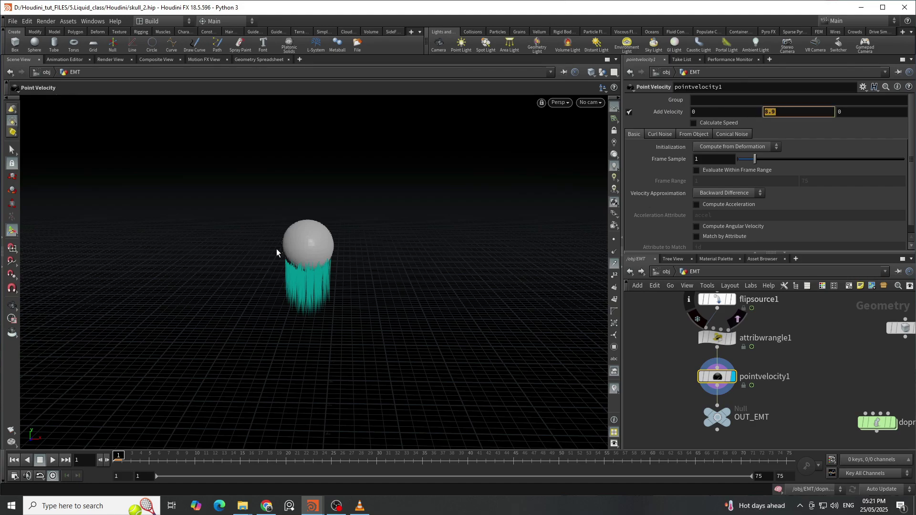
{"action": "left_click_drag", "start_coordinate": [399, 276], "coordinate": [180, 251], "text": "alt"}
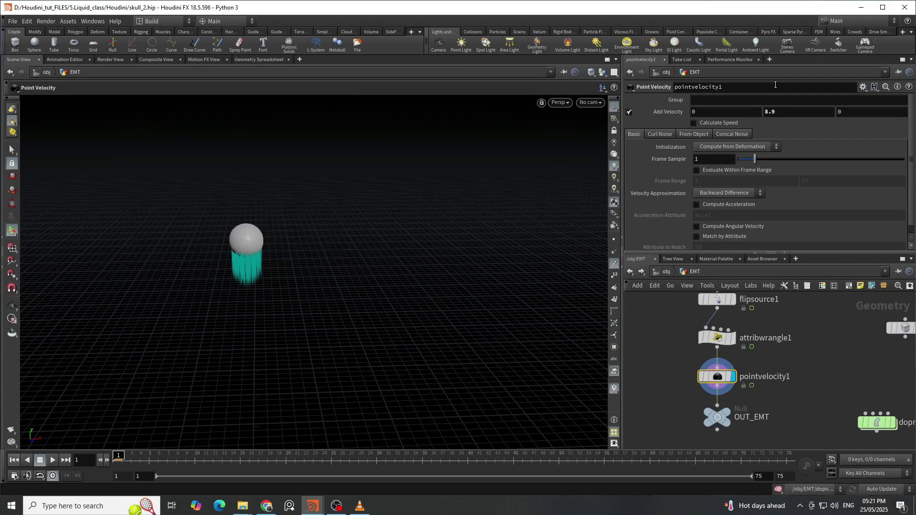
- Set pointvelocity1's Add Velocity to 1 in X and 0 in Y
{"action": "left_click", "coordinate": [782, 115]}
{"action": "type", "text": "0"}
{"action": "left_click", "coordinate": [701, 111]}
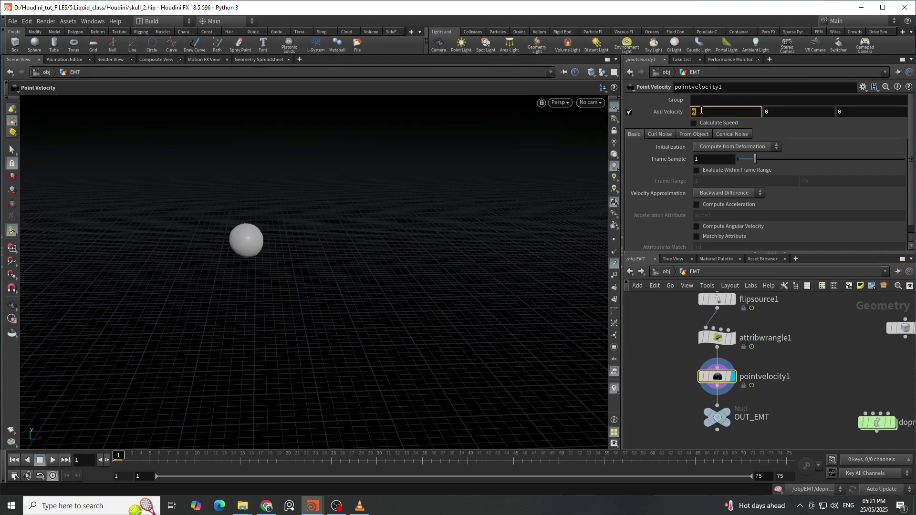
{"action": "type", "text": "1"}
{"action": "key", "text": "Return"}
{"action": "key", "text": "Escape"}
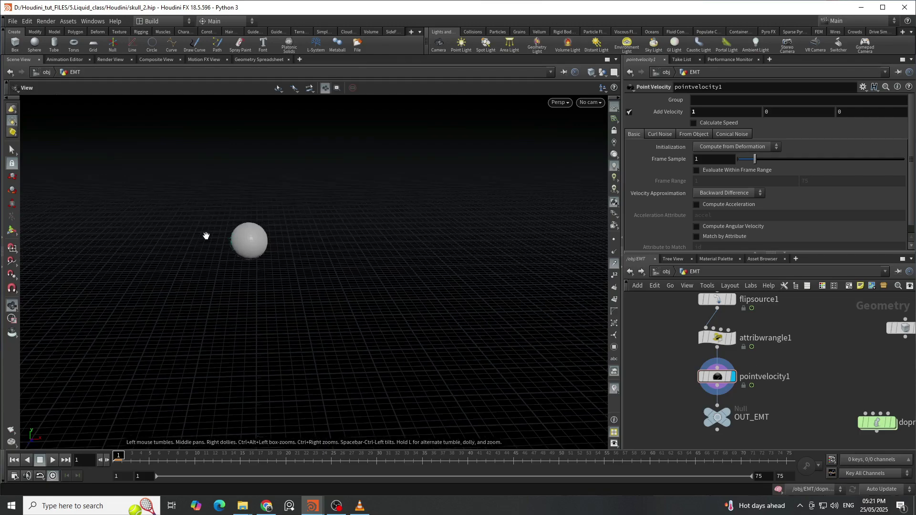
- Set pointvelocity1's Add Velocity X component to 2.9 and check the trails on the emitter sphere
{"action": "scroll", "coordinate": [206, 236], "scroll_direction": "up", "scroll_amount": 10}
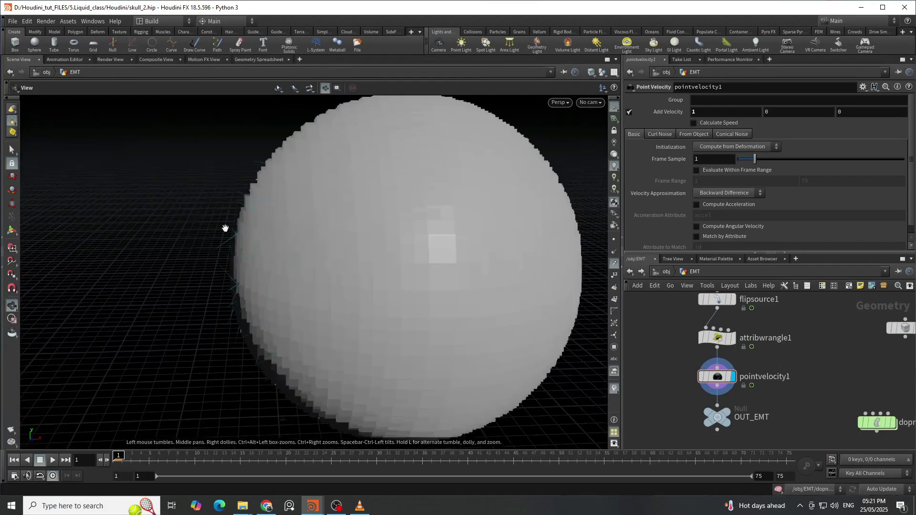
{"action": "key", "text": "Return"}
{"action": "middle_click_drag", "start_coordinate": [709, 115], "coordinate": [787, 107]}
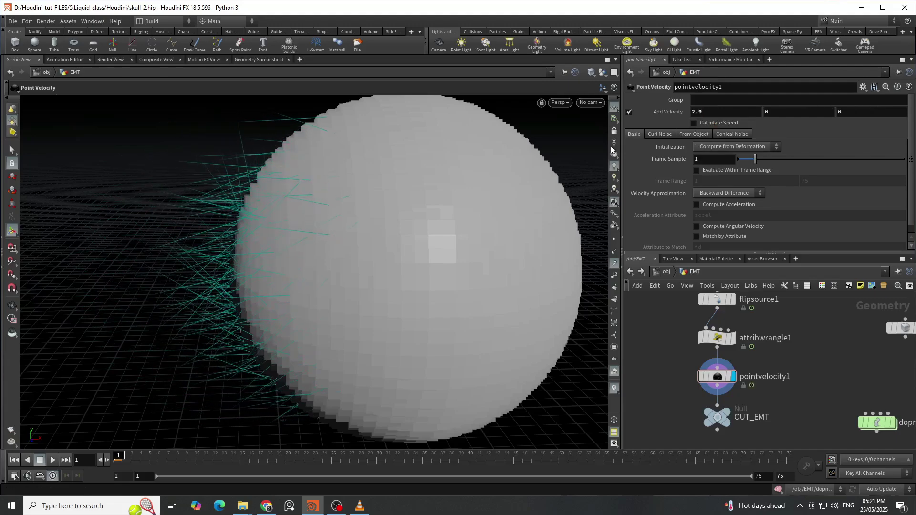
{"action": "scroll", "coordinate": [194, 224], "scroll_direction": "down", "scroll_amount": 10}
{"action": "scroll", "coordinate": [707, 341], "scroll_direction": "down", "scroll_amount": 3}
{"action": "scroll", "coordinate": [814, 419], "scroll_direction": "up", "scroll_amount": 2}
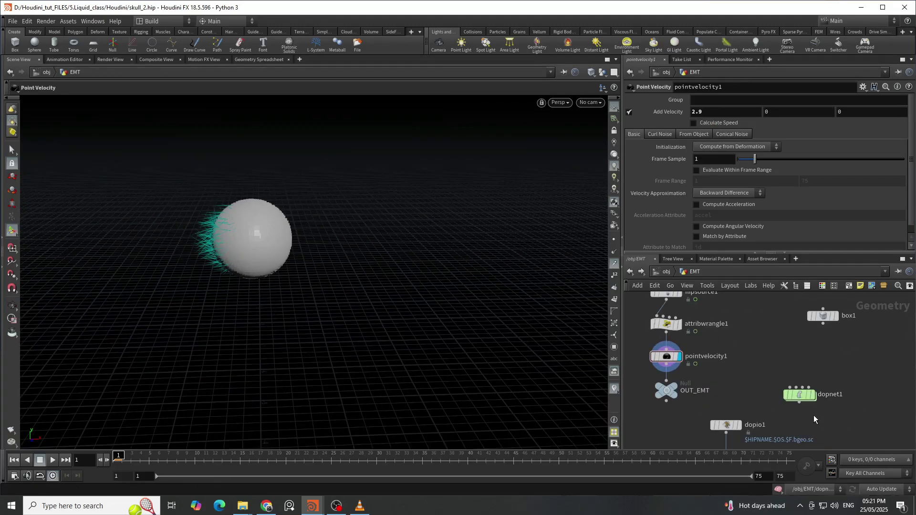
- Go into dopnet1, play the FLIP simulation with the new velocity, rewind it to frame 1 and return to the EMT network
{"action": "left_click", "coordinate": [814, 396]}
{"action": "double_click", "coordinate": [801, 396]}
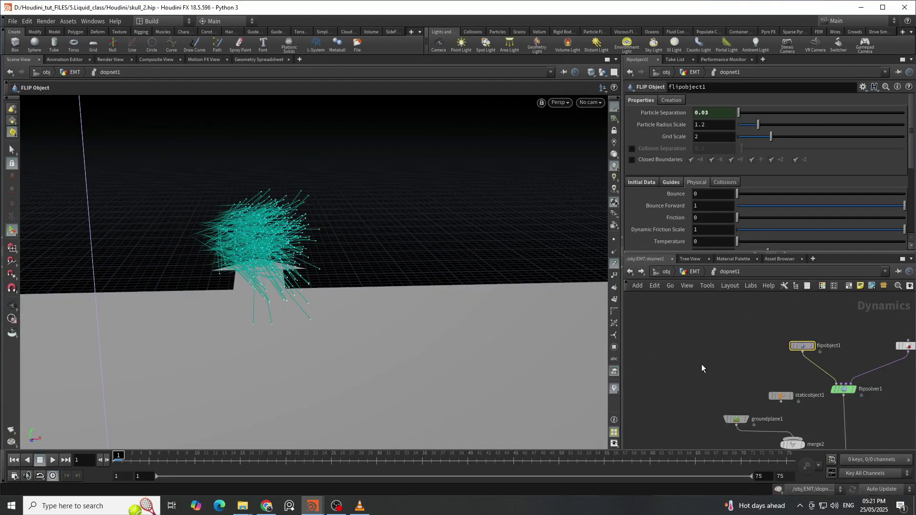
{"action": "key", "text": "Escape"}
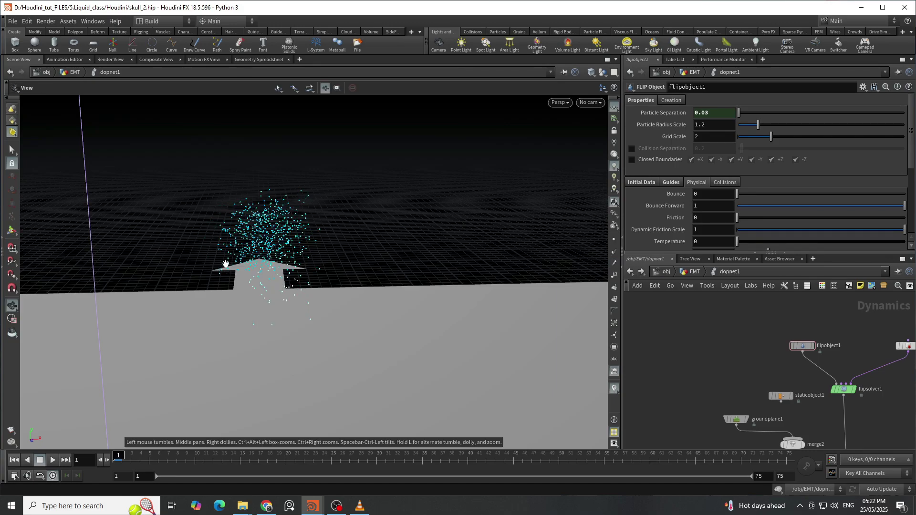
{"action": "left_click_drag", "start_coordinate": [221, 262], "coordinate": [122, 388]}
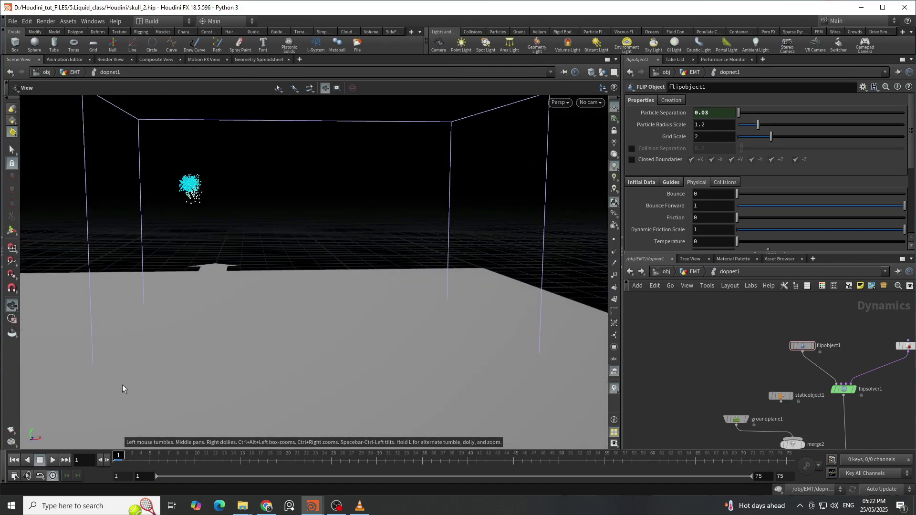
{"action": "left_click", "coordinate": [52, 461]}
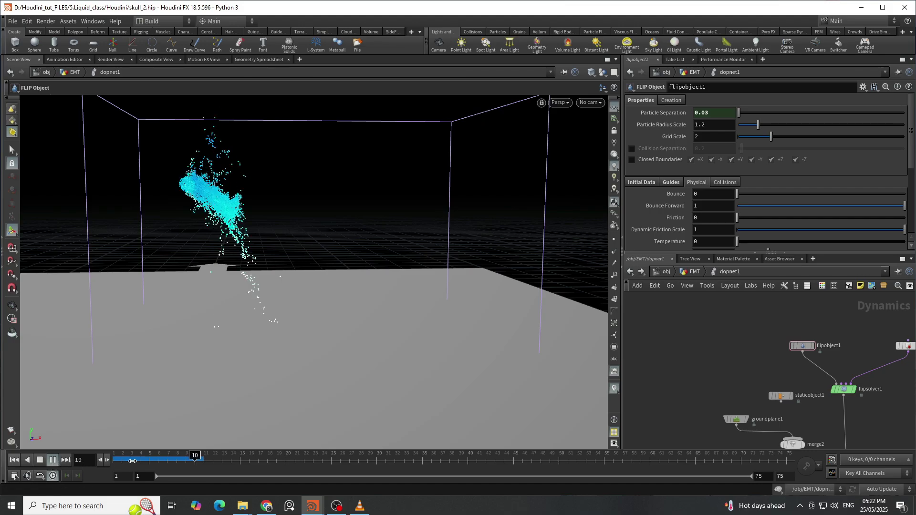
{"action": "left_click_drag", "start_coordinate": [146, 462], "coordinate": [118, 459]}
{"action": "left_click", "coordinate": [693, 274]}
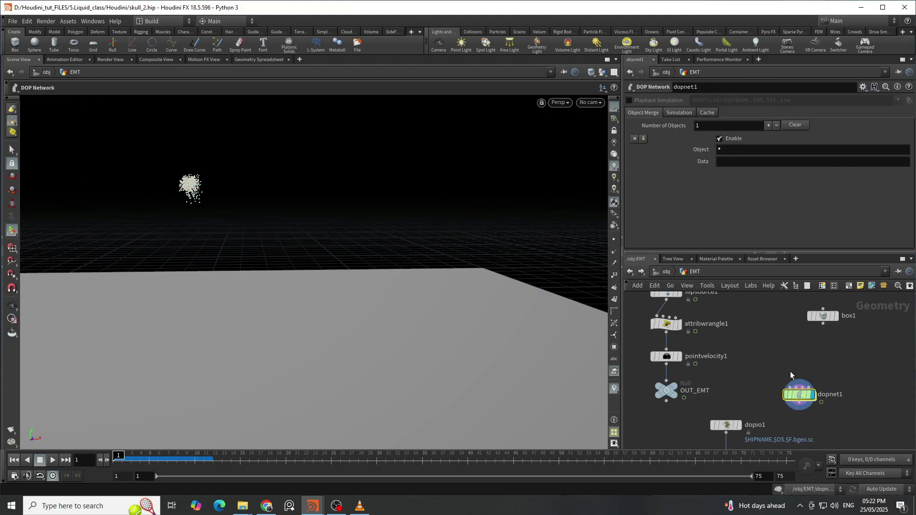
- Set pointvelocity1's Initialization to Keep Incoming
{"action": "left_click", "coordinate": [669, 357]}
{"action": "left_click", "coordinate": [723, 148]}
{"action": "left_click", "coordinate": [728, 167]}
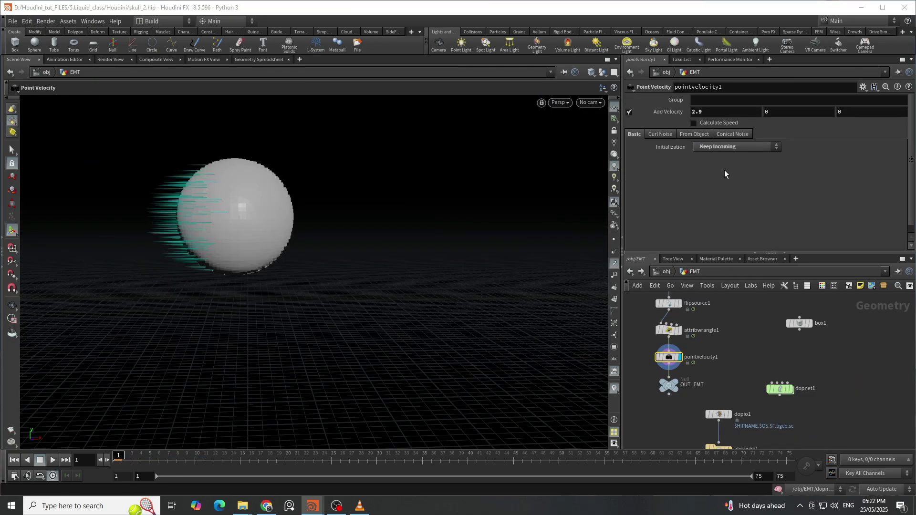
{"action": "left_click", "coordinate": [736, 147]}
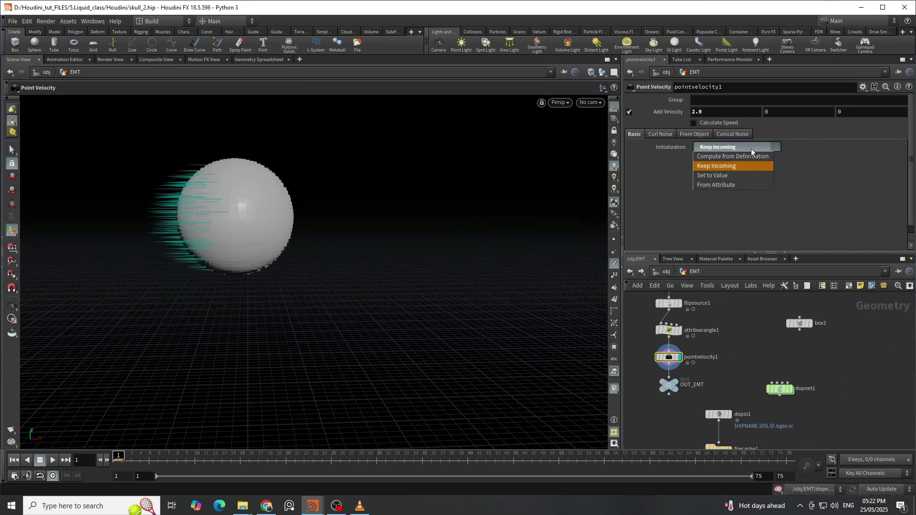
{"action": "left_click", "coordinate": [842, 151]}
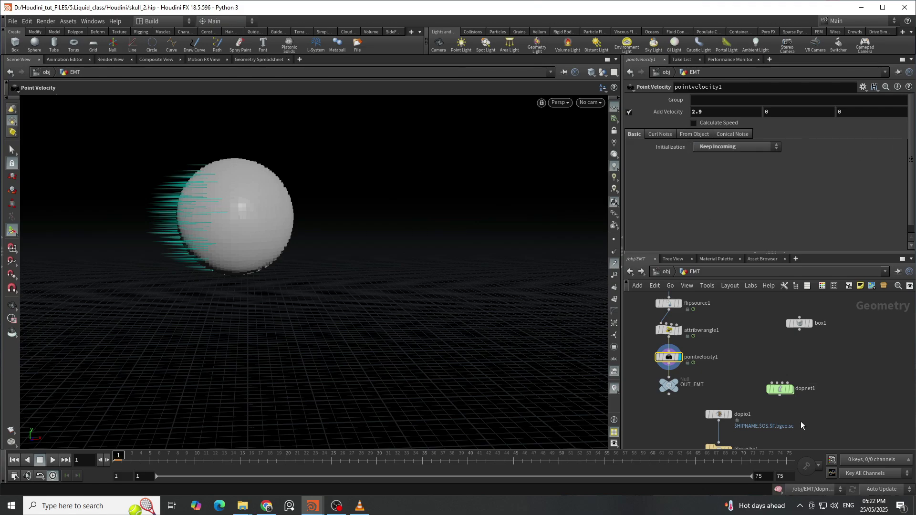
- Go into dopnet1 and turn off the viewport's point trails display
{"action": "double_click", "coordinate": [794, 390]}
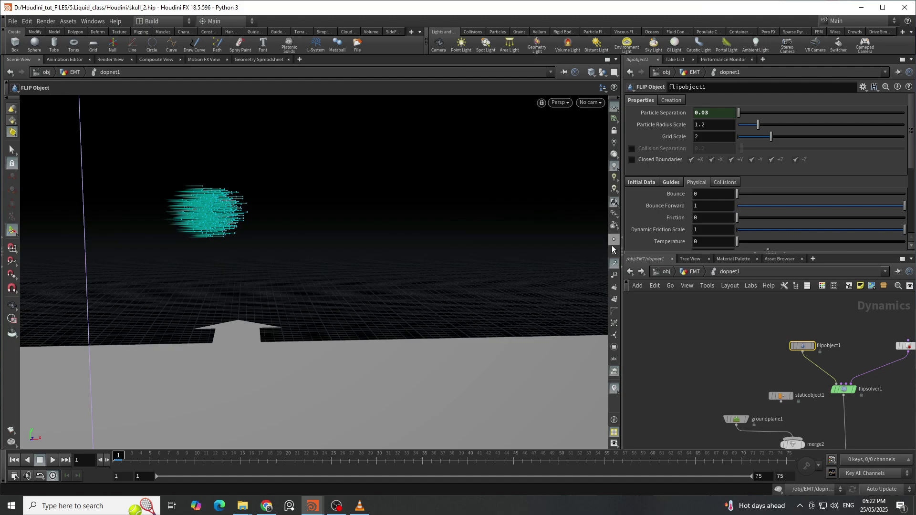
{"action": "left_click", "coordinate": [615, 265]}
{"action": "scroll", "coordinate": [255, 239], "scroll_direction": "down", "scroll_amount": 2}
{"action": "scroll", "coordinate": [254, 238], "scroll_direction": "down", "scroll_amount": 4}
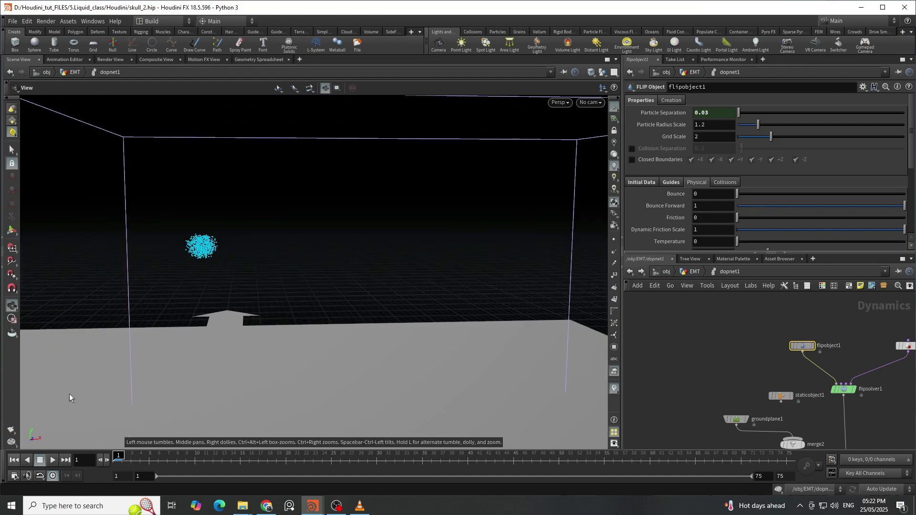
- Play the simulation to frame 24, view the stream landing on the ground plane, then rewind and return to EMT
{"action": "left_click", "coordinate": [53, 460]}
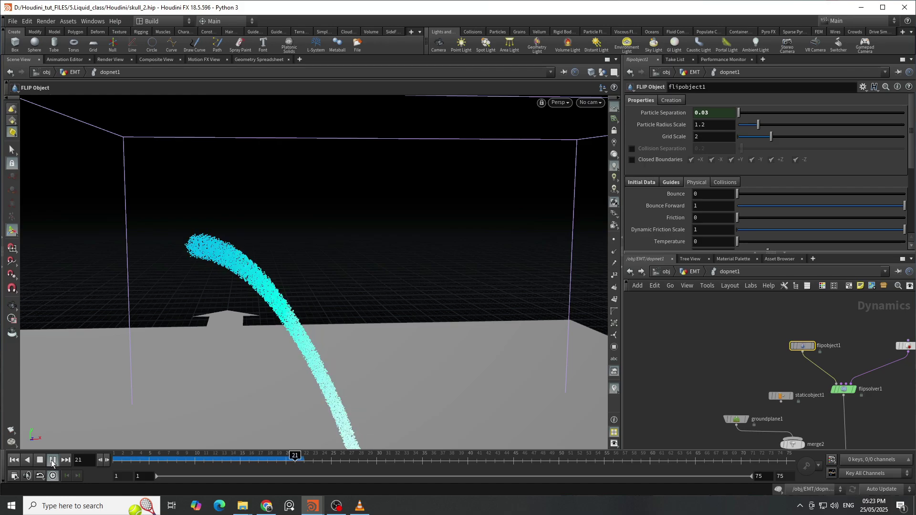
{"action": "left_click", "coordinate": [52, 461]}
{"action": "key", "text": "Escape"}
{"action": "left_click_drag", "start_coordinate": [199, 156], "coordinate": [338, 308]}
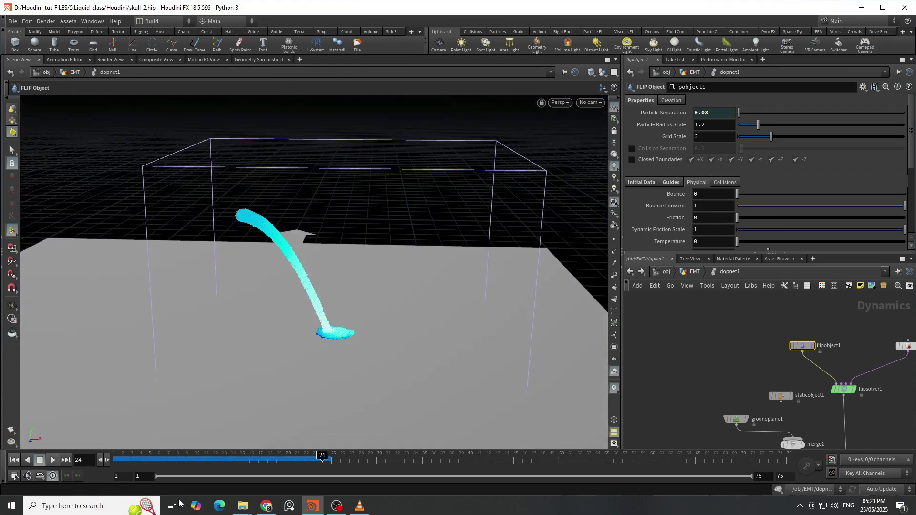
{"action": "key", "text": "ctrl+Up"}
{"action": "left_click", "coordinate": [685, 273]}
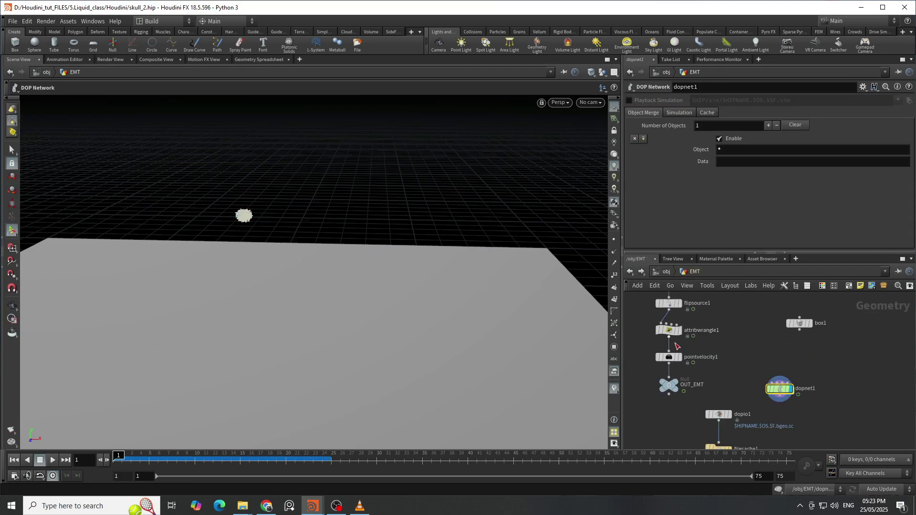
- Set pointvelocity1's Add Velocity X component to 5
{"action": "left_click", "coordinate": [669, 358]}
{"action": "left_click", "coordinate": [708, 113]}
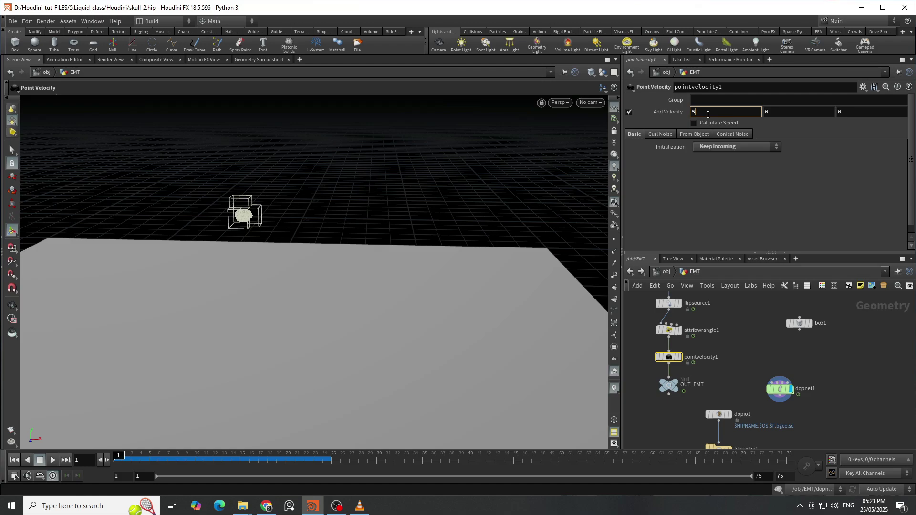
{"action": "key", "text": "Return"}
- Play the faster stream inside dopnet1, rewind it to frame 1 and go back up to EMT
{"action": "double_click", "coordinate": [780, 389]}
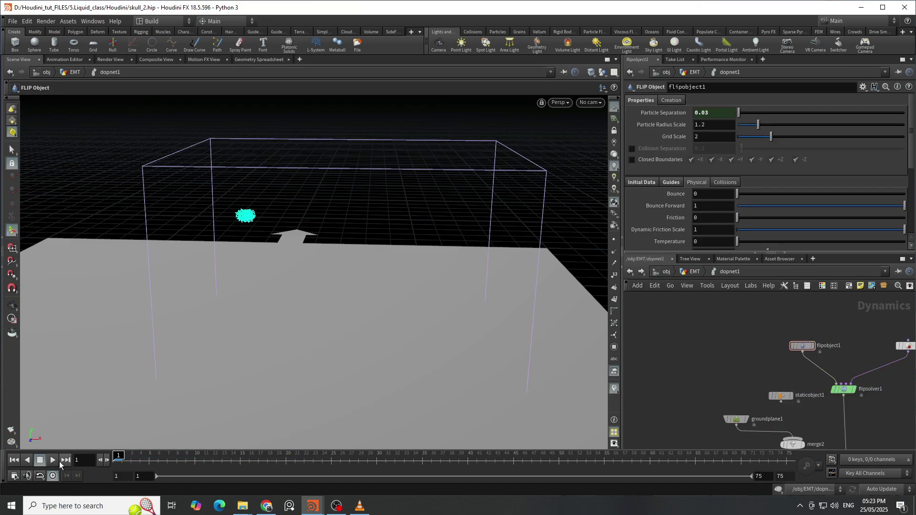
{"action": "left_click", "coordinate": [53, 460]}
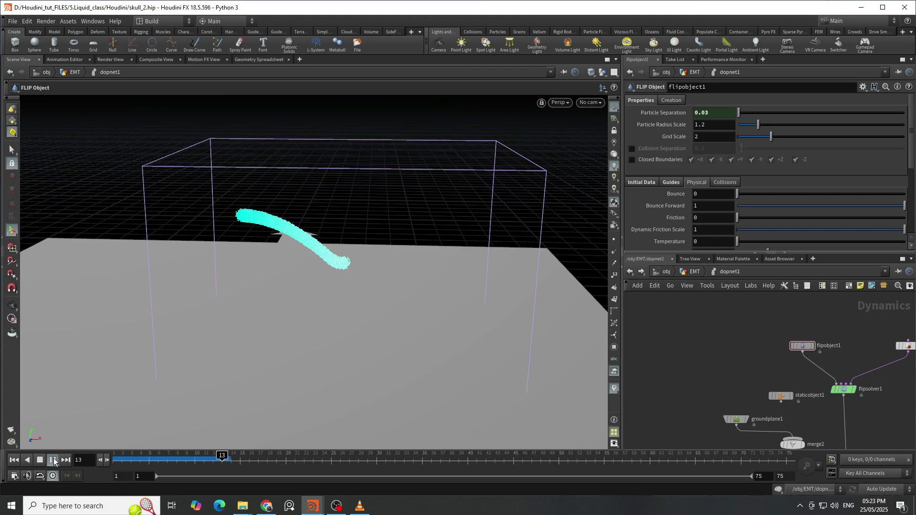
{"action": "left_click", "coordinate": [53, 460]}
{"action": "left_click", "coordinate": [14, 461]}
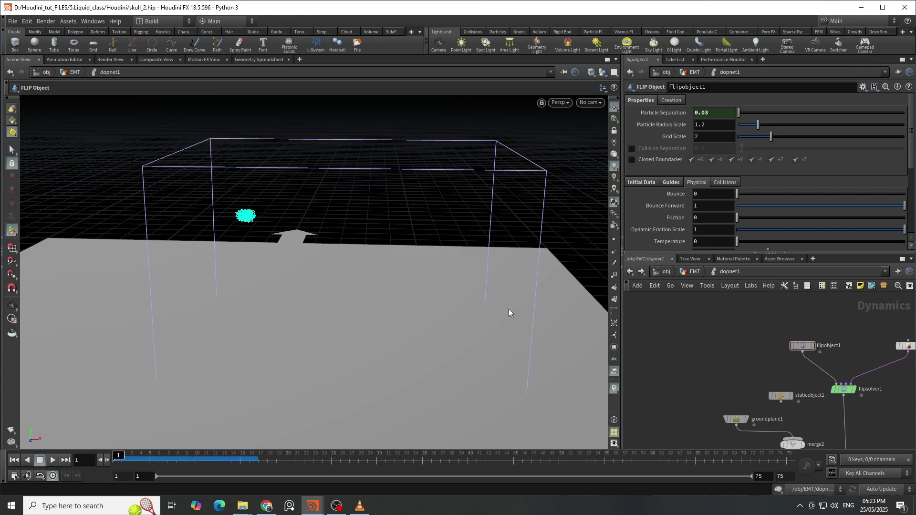
{"action": "left_click", "coordinate": [692, 272]}
- Enable Add Curl Noise on pointvelocity1 and revert its Scale to the default
{"action": "left_click", "coordinate": [673, 358]}
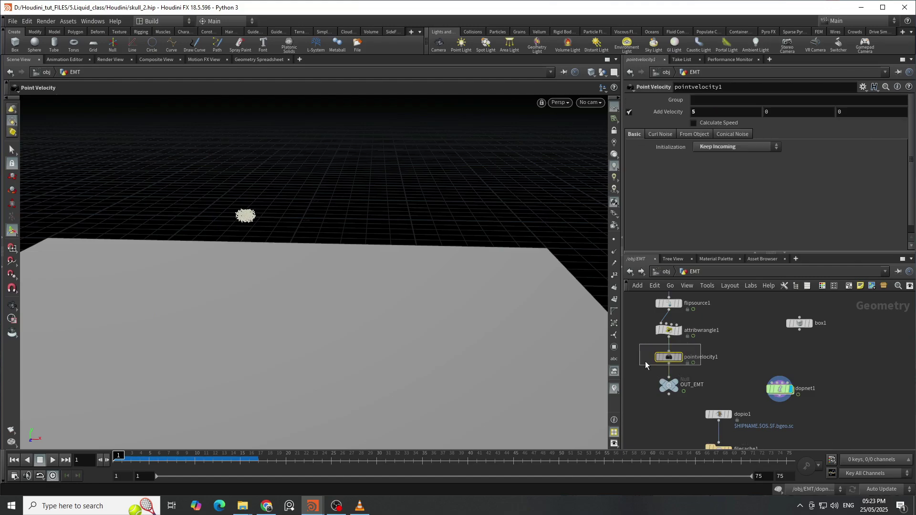
{"action": "left_click", "coordinate": [661, 134]}
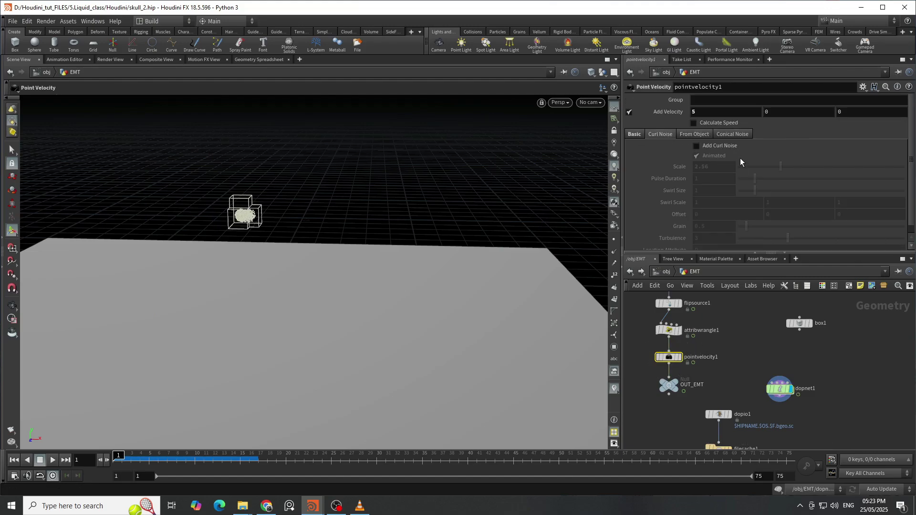
{"action": "left_click", "coordinate": [696, 146]}
{"action": "right_click", "coordinate": [671, 165]}
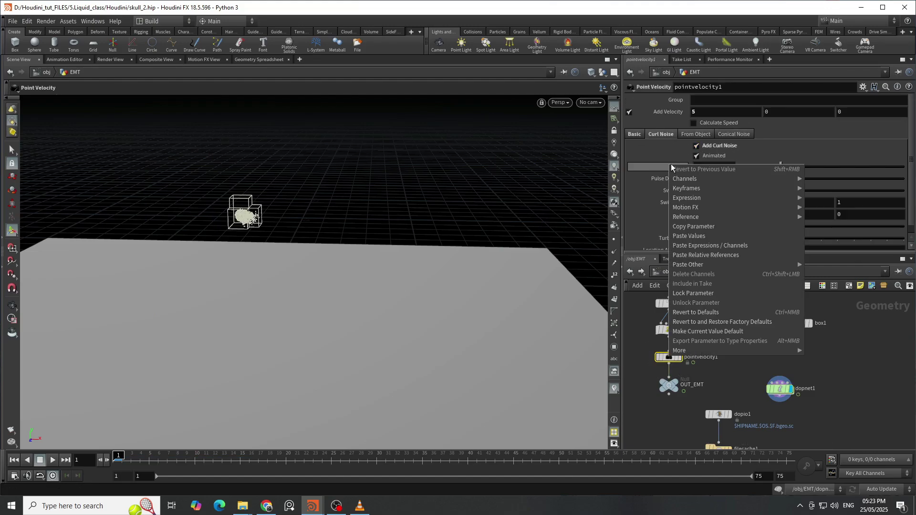
{"action": "left_click", "coordinate": [689, 313]}
- Simulate the curl noise emission inside dopnet1, stop at the first frame and return to EMT
{"action": "double_click", "coordinate": [779, 389]}
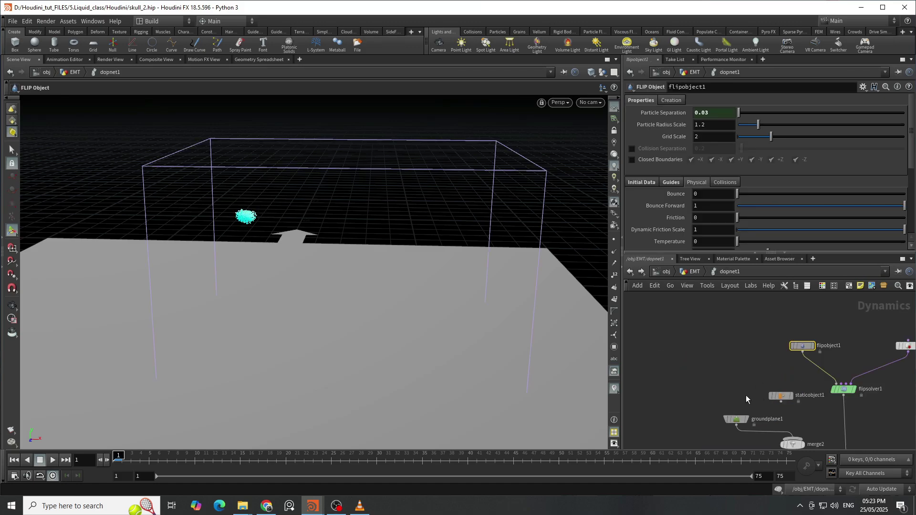
{"action": "left_click", "coordinate": [54, 461]}
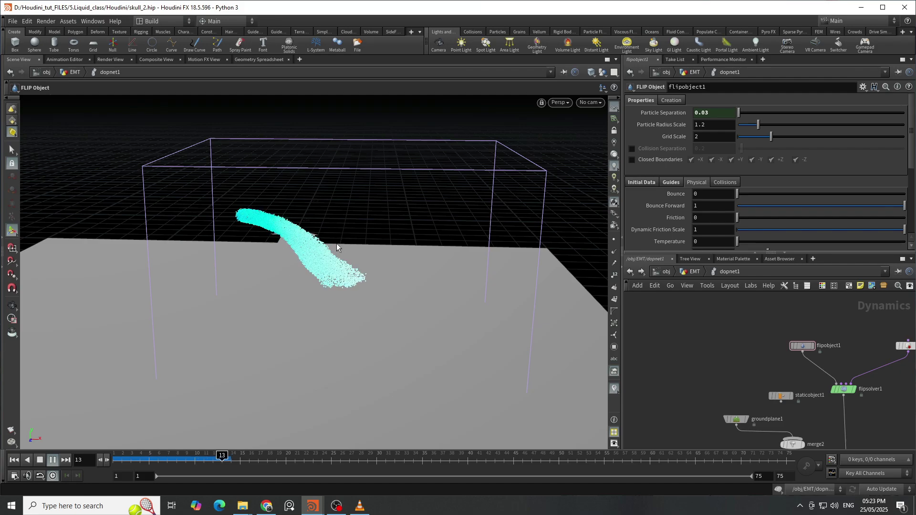
{"action": "left_click", "coordinate": [40, 460]}
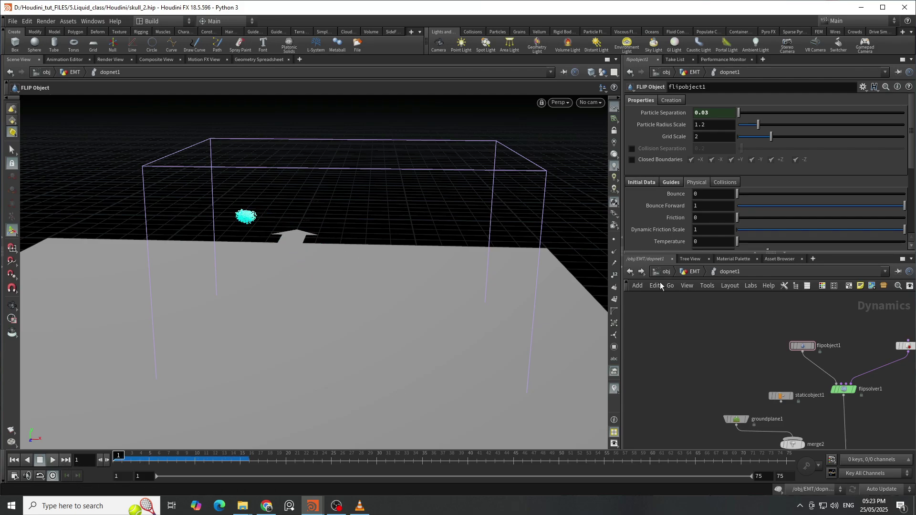
{"action": "left_click", "coordinate": [690, 272]}
- Set pointvelocity1's curl noise Scale to 2 and Swirl Size to 0.5
{"action": "left_click", "coordinate": [669, 357]}
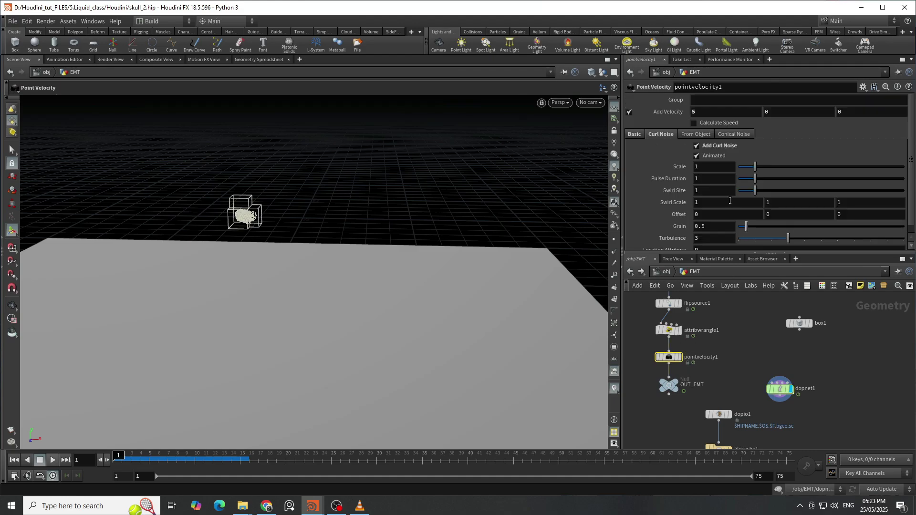
{"action": "left_click", "coordinate": [714, 169]}
{"action": "type", "text": "2"}
{"action": "key", "text": "Return"}
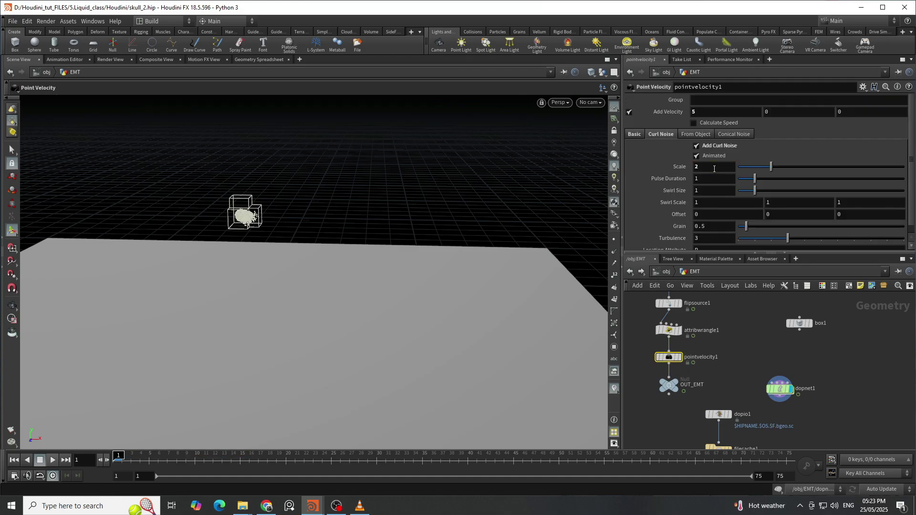
{"action": "left_click", "coordinate": [711, 191]}
{"action": "type", "text": ".5"}
{"action": "key", "text": "Return"}
- Run the simulation with the stronger curl noise in dopnet1, scrub through the cached frames and return to EMT
{"action": "double_click", "coordinate": [779, 389]}
{"action": "left_click", "coordinate": [53, 460]}
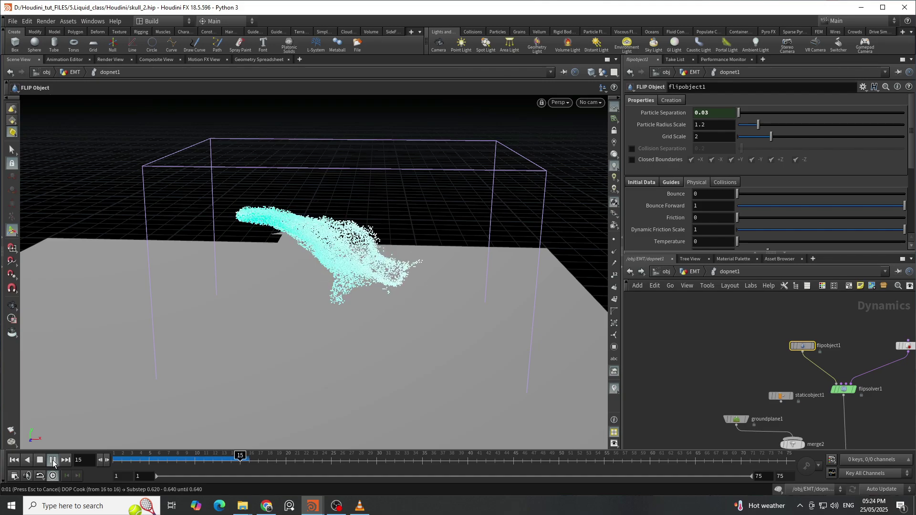
{"action": "left_click_drag", "start_coordinate": [220, 461], "coordinate": [118, 461]}
{"action": "left_click", "coordinate": [200, 461]}
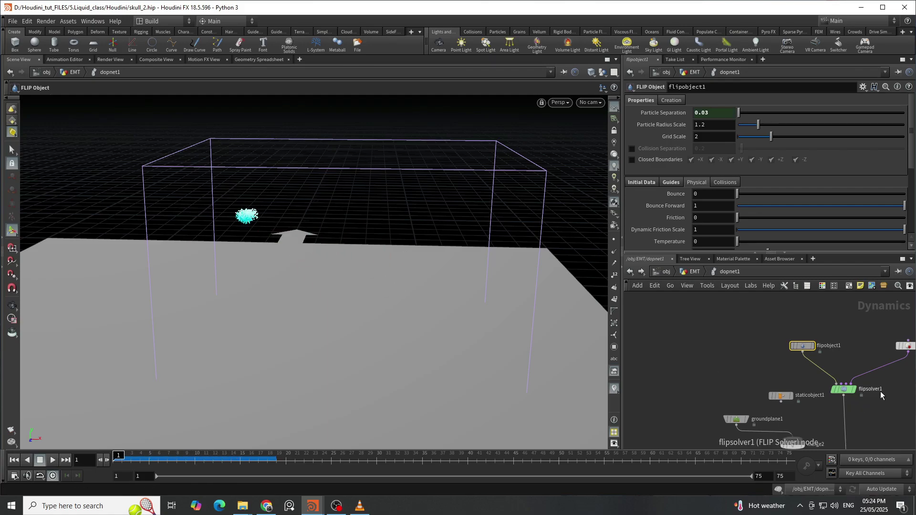
{"action": "left_click", "coordinate": [701, 272]}
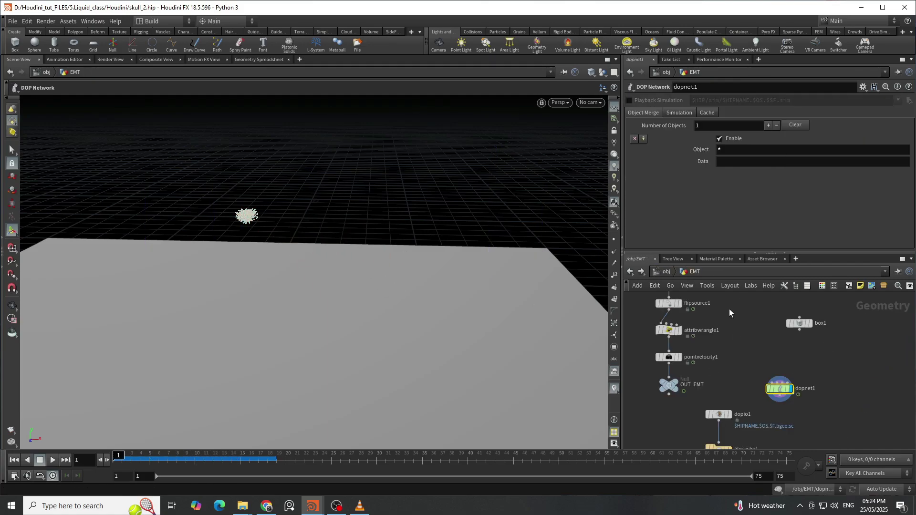
- Examine flipsolver1's surface tension and viscosity settings inside dopnet1
{"action": "double_click", "coordinate": [773, 390]}
{"action": "left_click", "coordinate": [845, 389]}
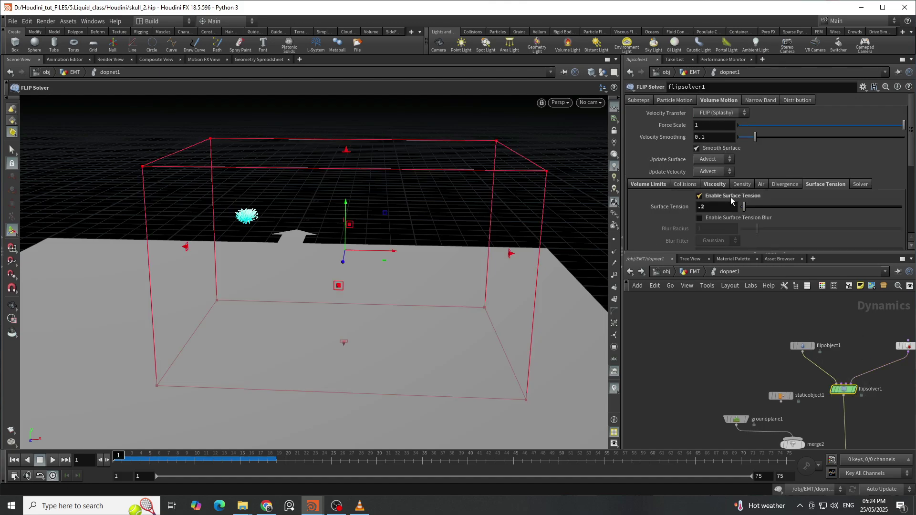
{"action": "left_click", "coordinate": [716, 185]}
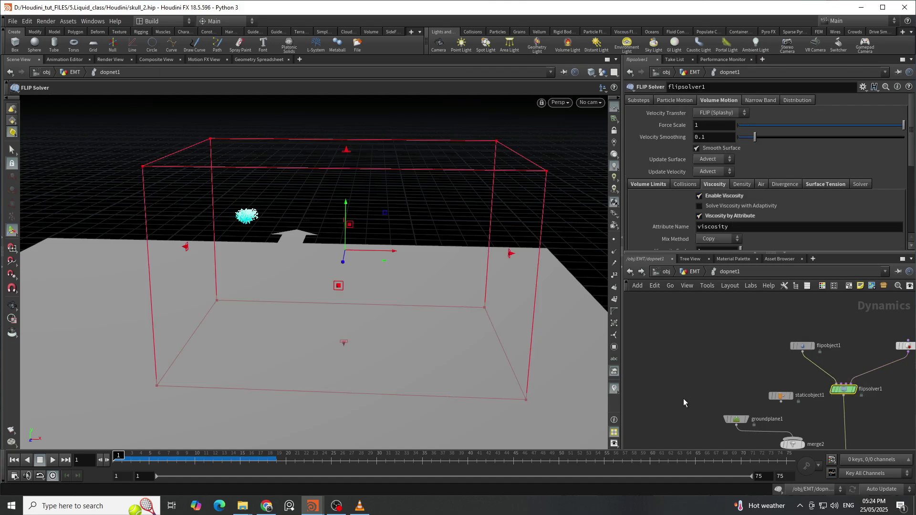
- Scrub the cached simulation from EMT, rewind it and open attribwrangle1's viscosity value for editing
{"action": "key", "text": "u"}
{"action": "left_click", "coordinate": [669, 330]}
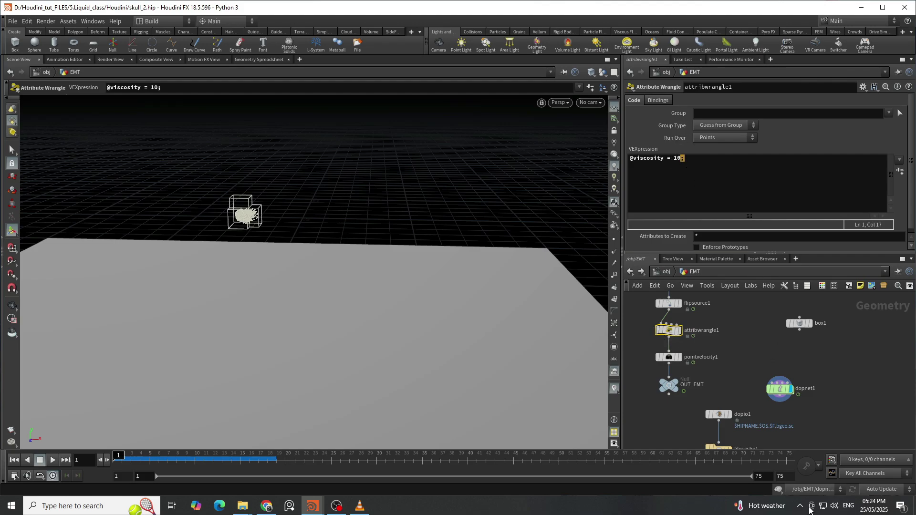
{"action": "left_click_drag", "start_coordinate": [200, 464], "coordinate": [243, 464]}
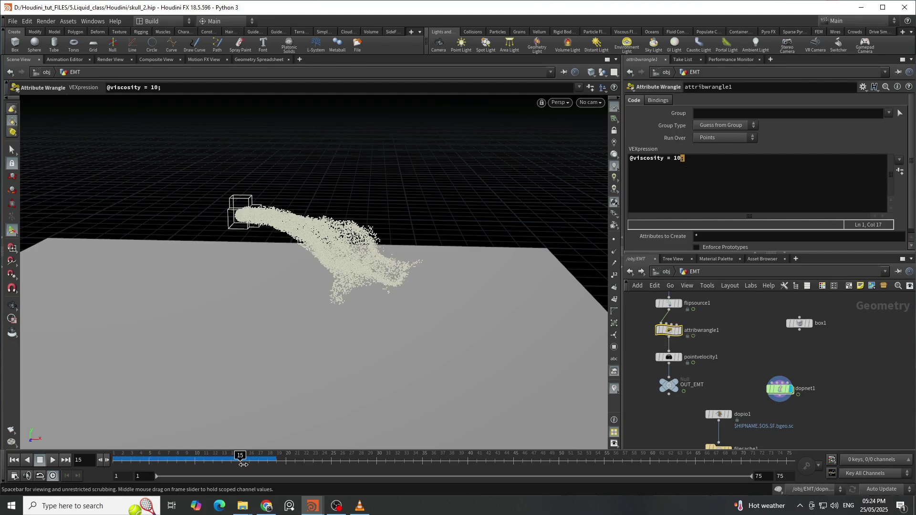
{"action": "key", "text": "ctrl+Up"}
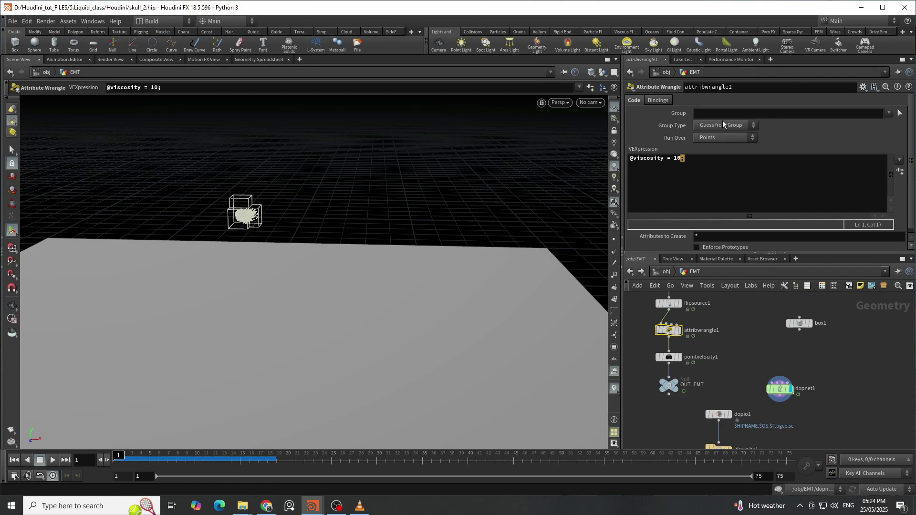
{"action": "left_click", "coordinate": [676, 160]}
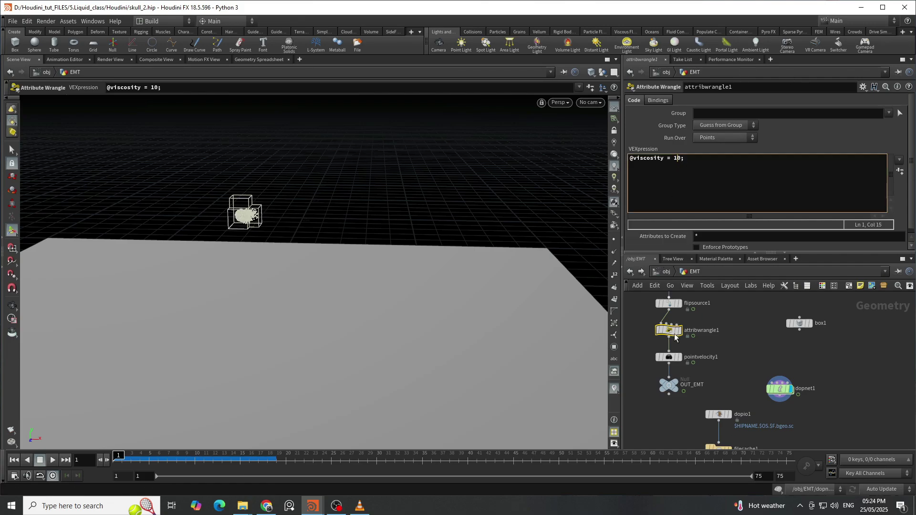
- Simulate dopnet1 again to frame 60, scrub through the splash, rewind to frame 1 and return to EMT
{"action": "double_click", "coordinate": [774, 390]}
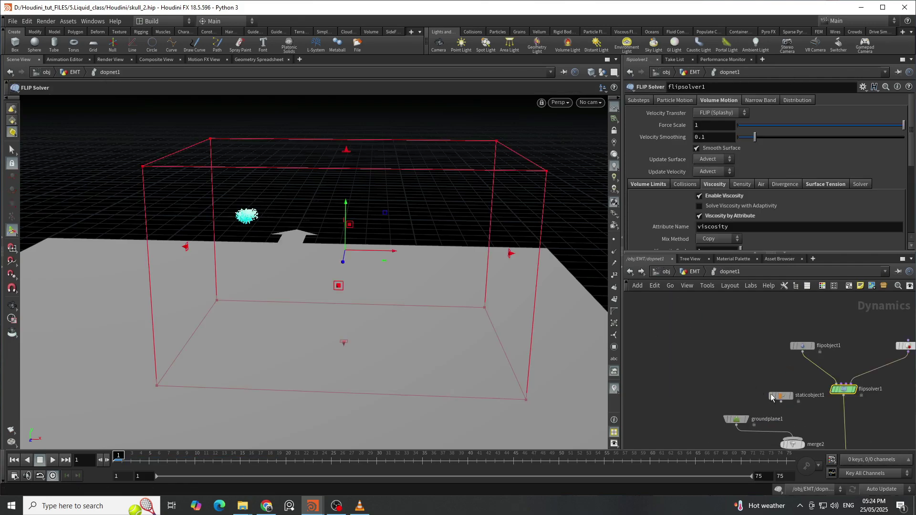
{"action": "left_click", "coordinate": [780, 365]}
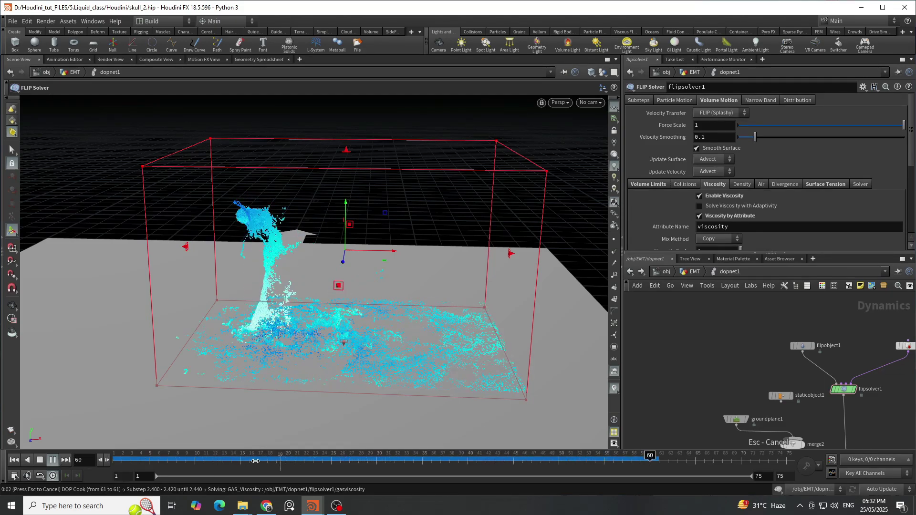
{"action": "left_click_drag", "start_coordinate": [255, 461], "coordinate": [376, 457]}
{"action": "left_click_drag", "start_coordinate": [451, 462], "coordinate": [114, 460]}
{"action": "left_click", "coordinate": [695, 271]}
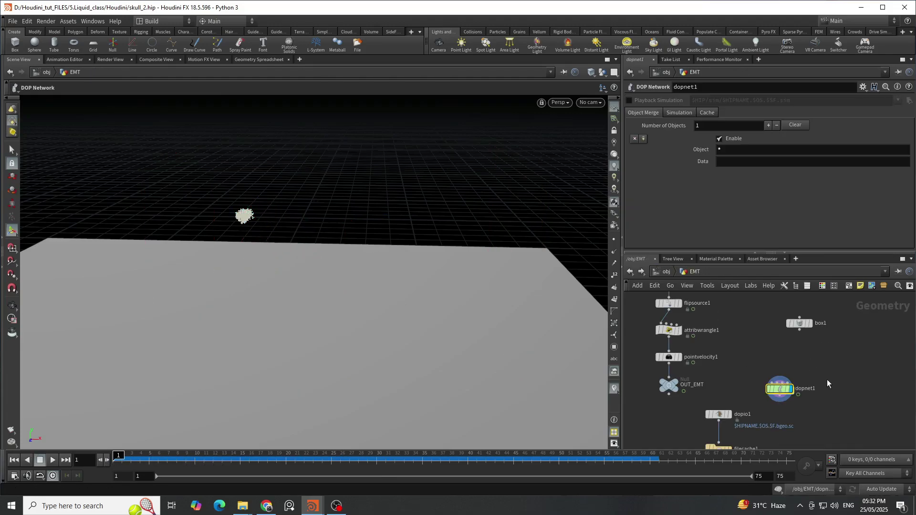